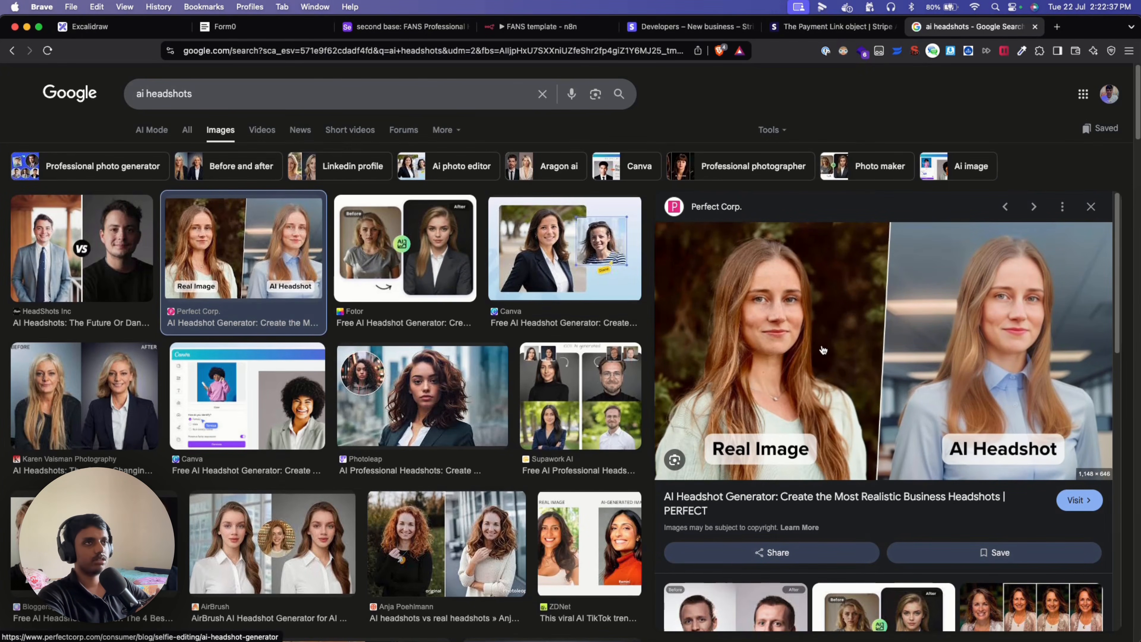
Bring up the Excalidraw board 'Monetize your n8n workflows with FANS stack'.
left_click(122, 28)
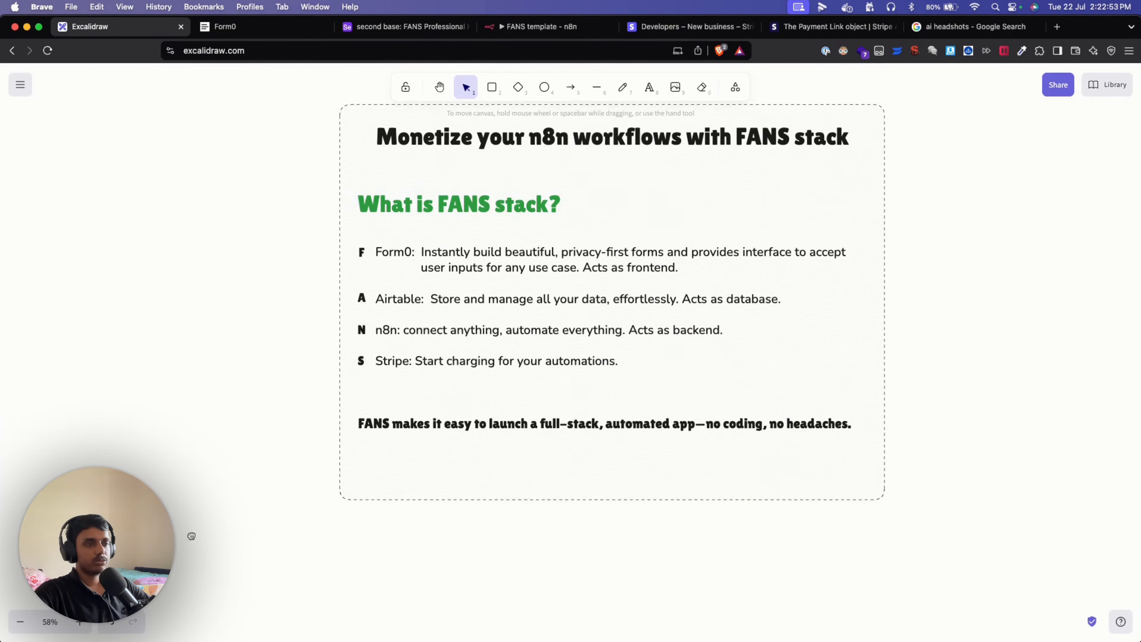
Pan and zoom over the FANS stack and 3 Key Steps boards, then go to Airtable 'second base'.
scroll(186, 535, "right", 2)
left_click_drag(211, 551, 491, 420)
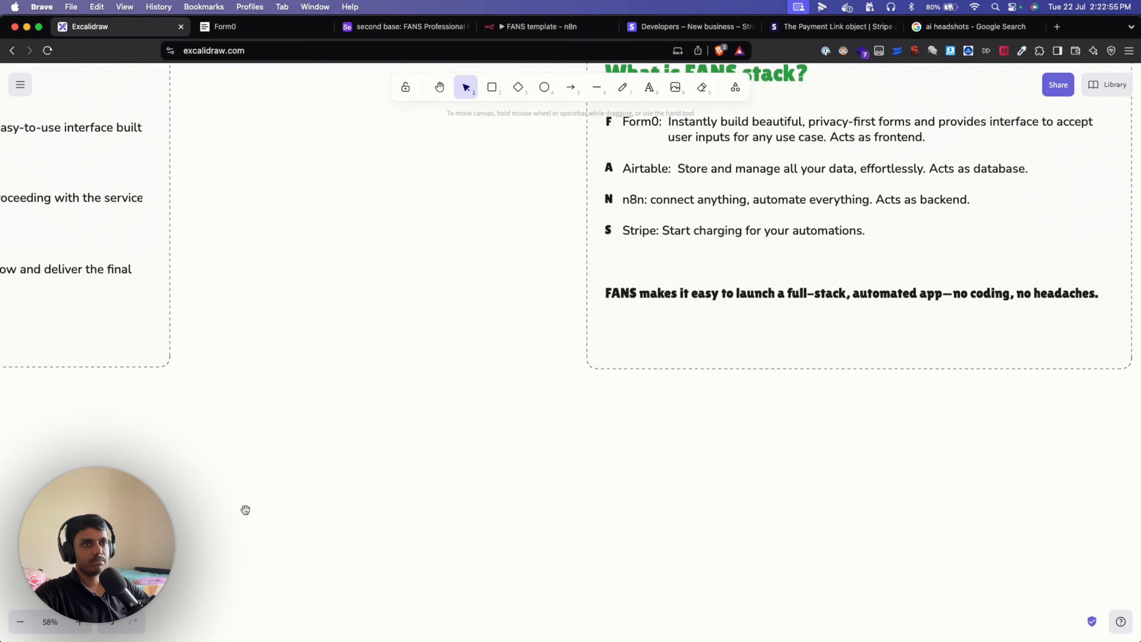
left_click_drag(222, 510, 524, 470)
left_click_drag(161, 494, 520, 494)
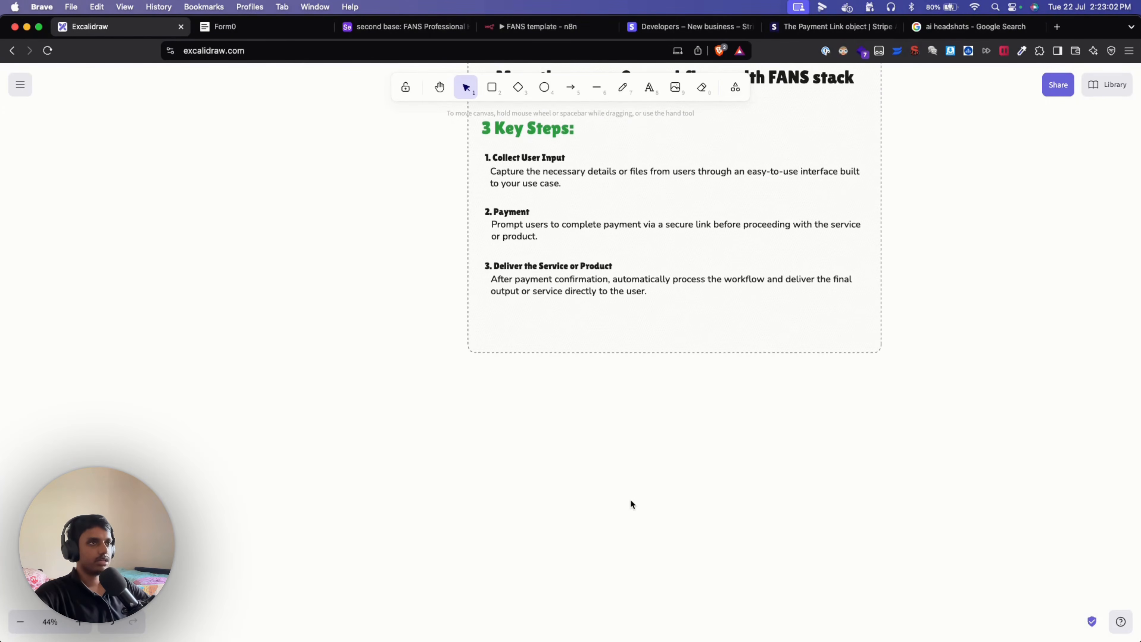
left_click_drag(731, 423, 537, 544)
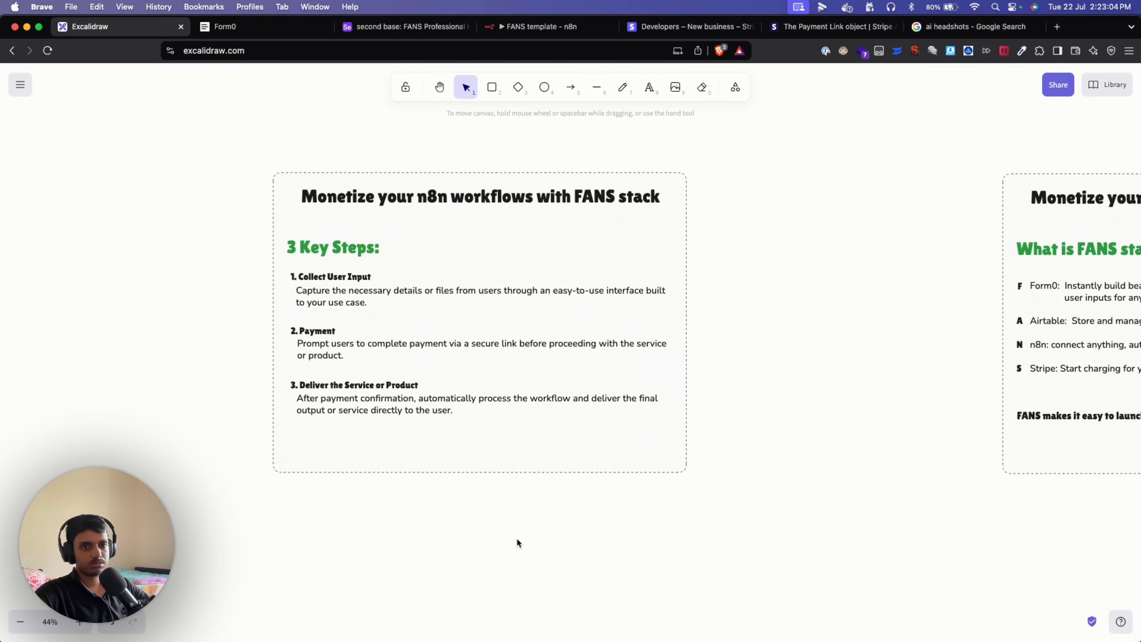
scroll(516, 538, "up", 3)
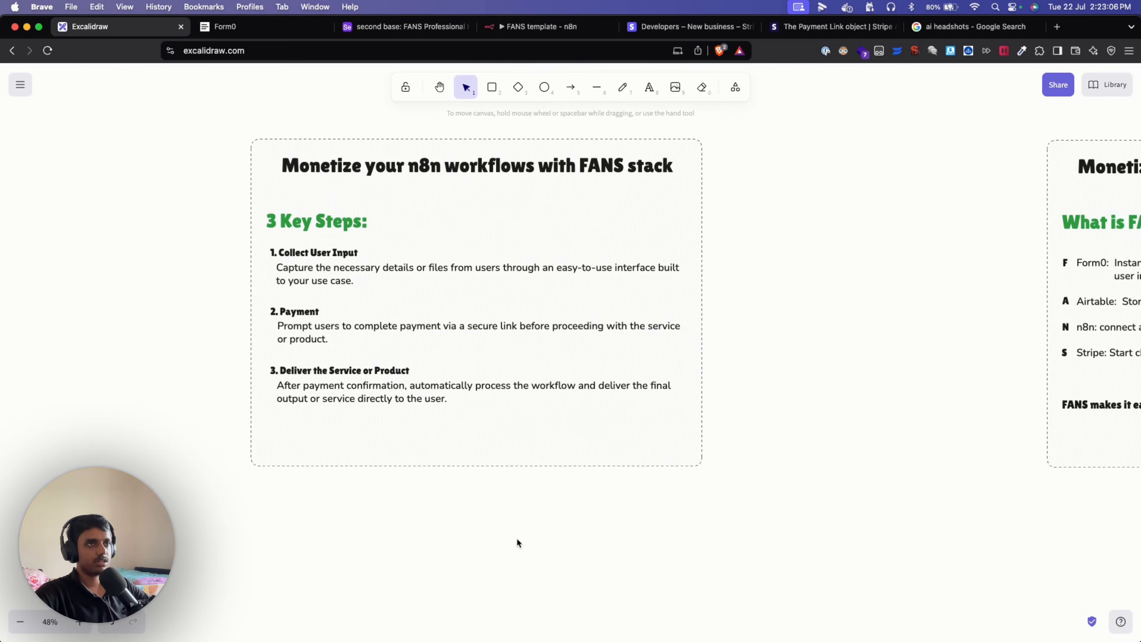
left_click_drag(596, 525, 597, 569)
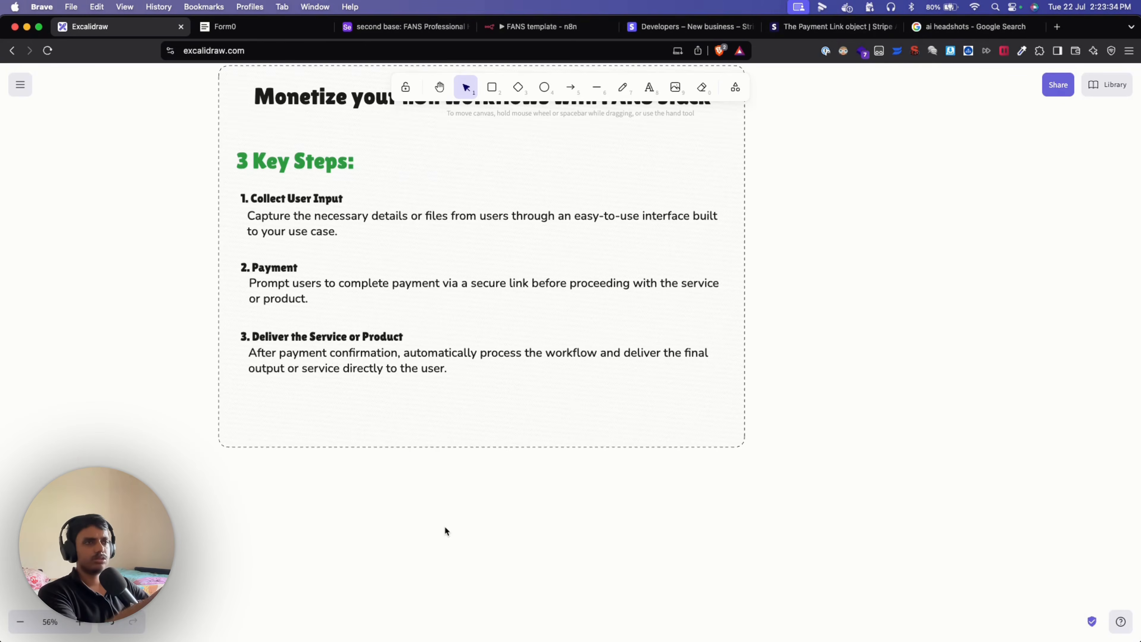
scroll(445, 531, "up", 2)
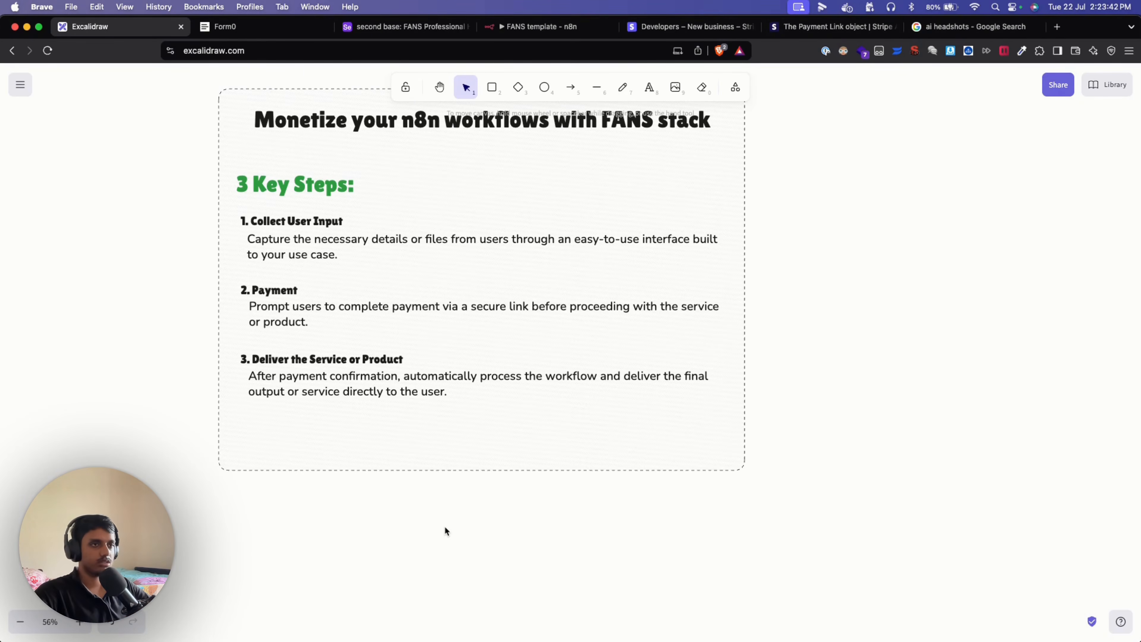
scroll(450, 528, "down", 2)
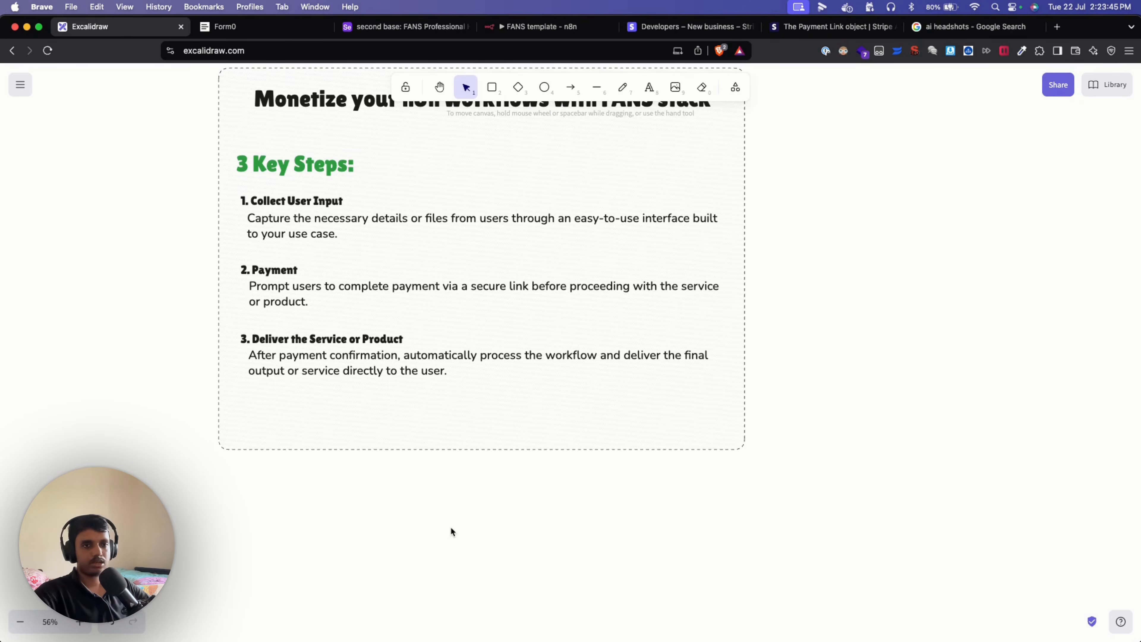
scroll(450, 524, "down", 10)
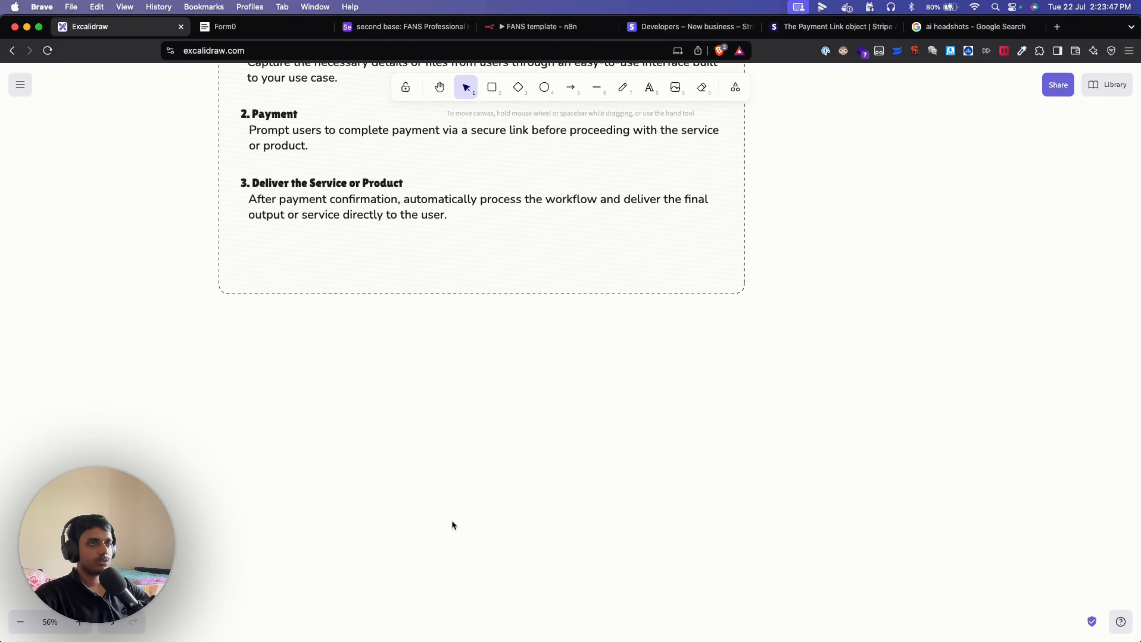
scroll(452, 522, "down", 8)
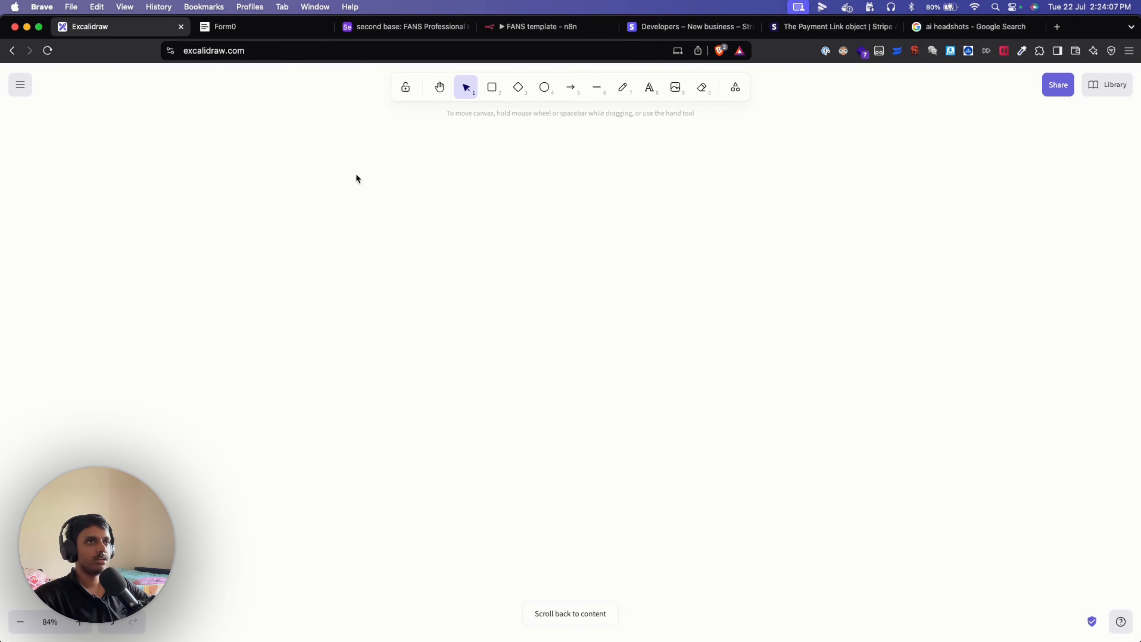
left_click(382, 27)
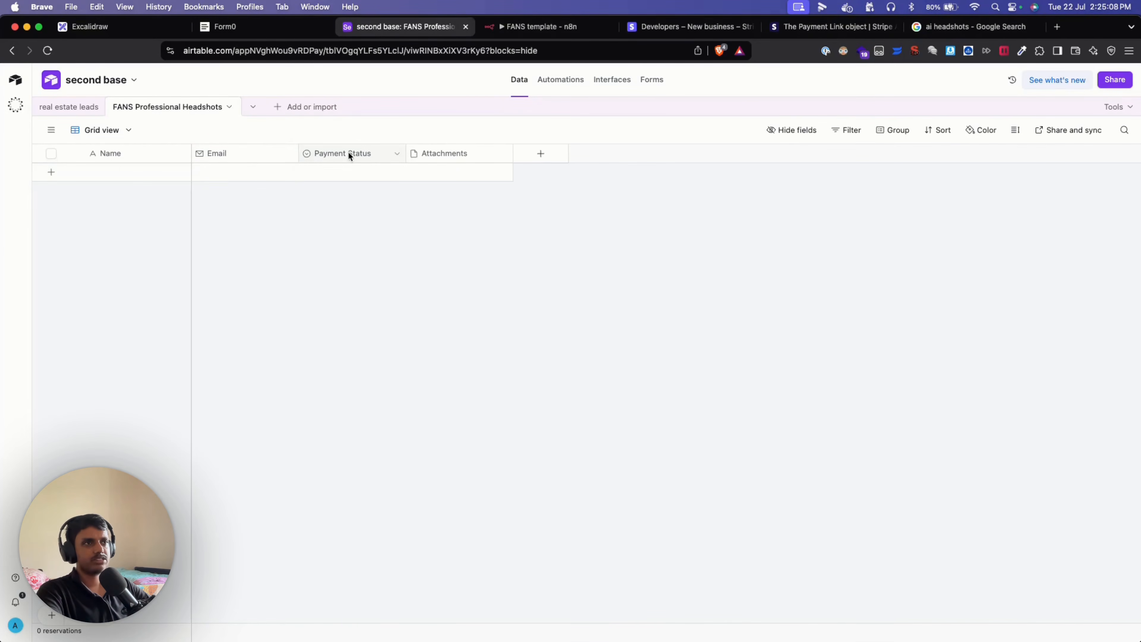
Add an empty record to FANS Professional Headshots and show its UNPAID/PAID Payment Status choices.
left_click(396, 153)
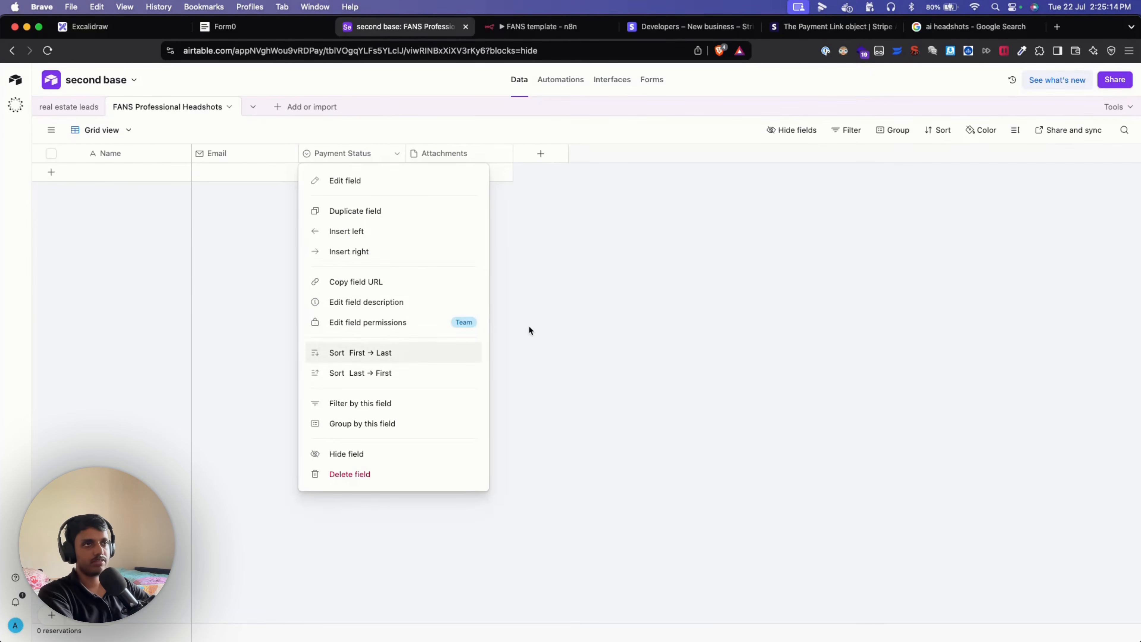
left_click(567, 284)
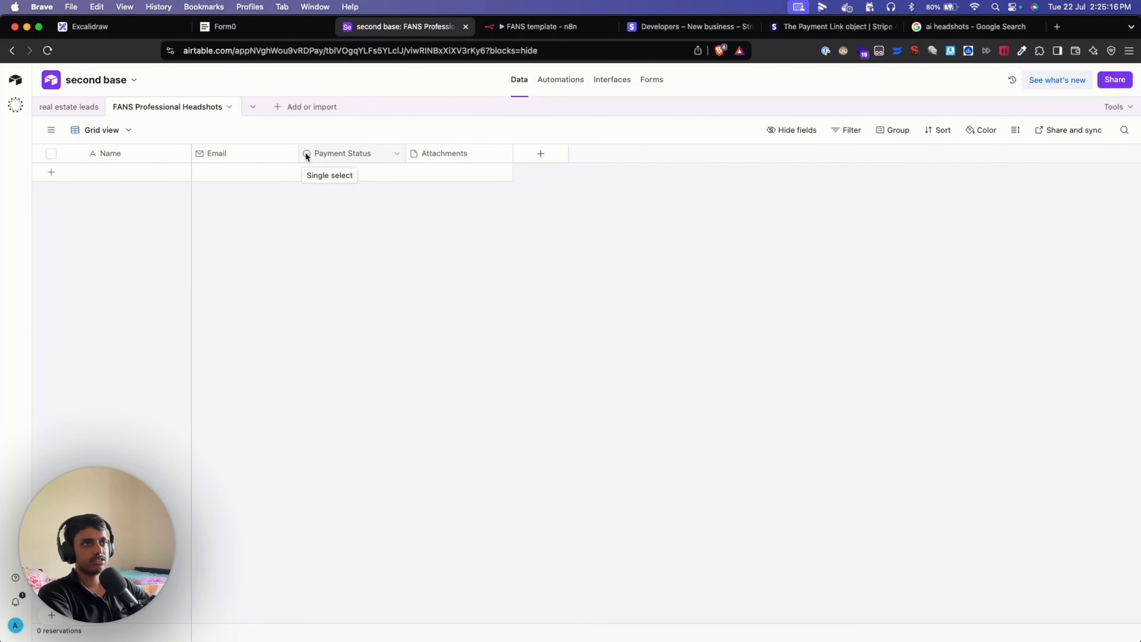
left_click(397, 154)
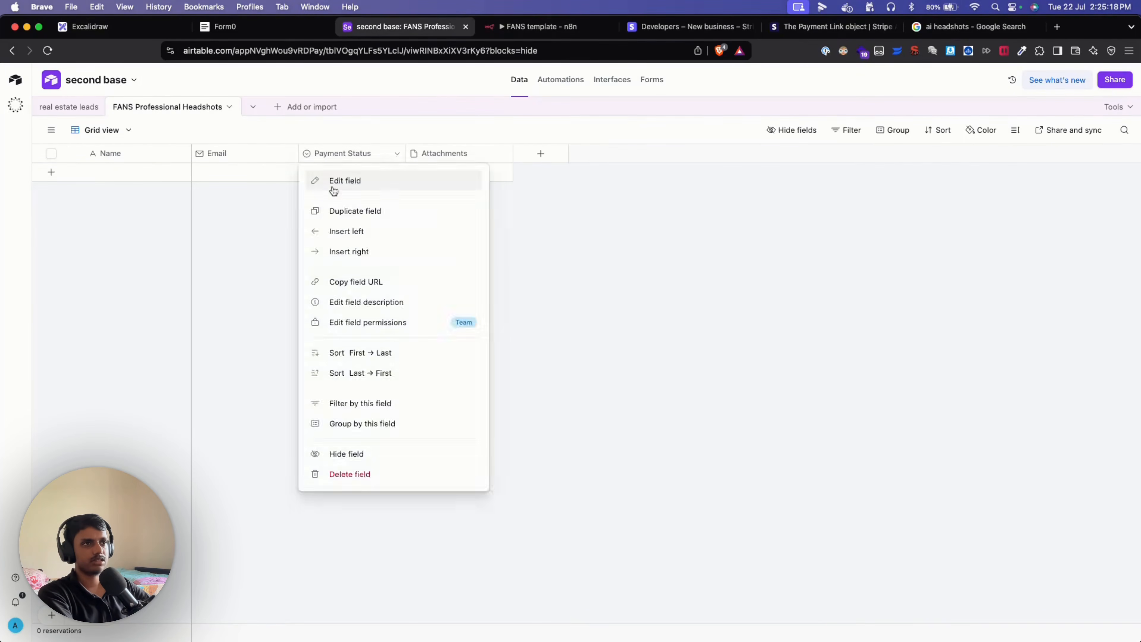
left_click(331, 171)
left_click(331, 172)
left_click(397, 174)
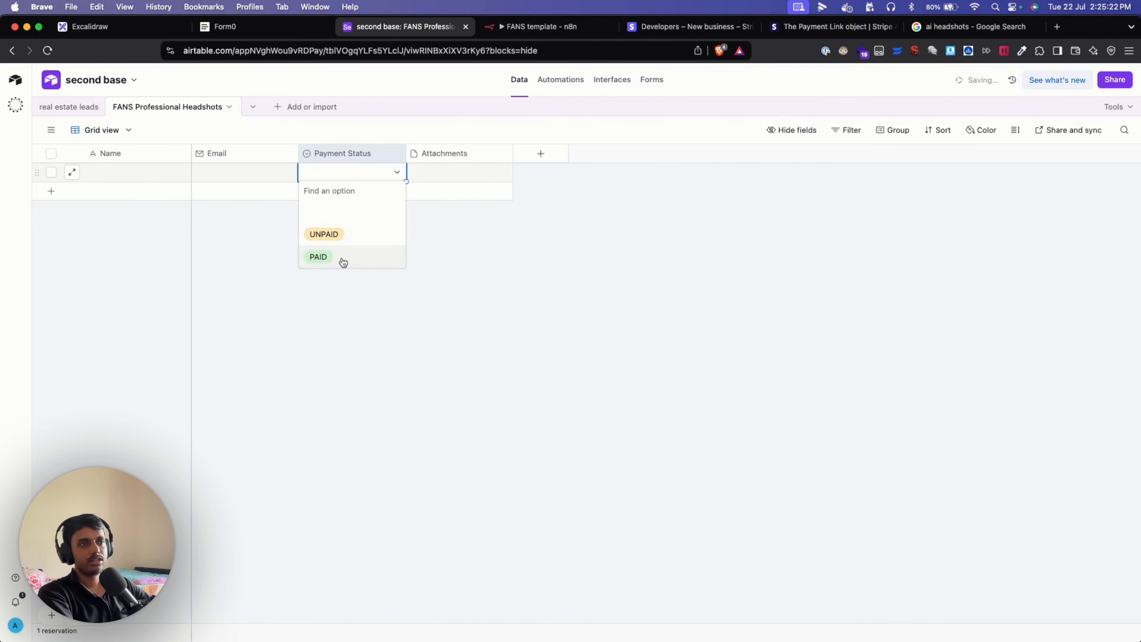
Dismiss the Payment Status dropdown unchosen, leaving the new record's Attachments and other cells empty.
left_click(497, 229)
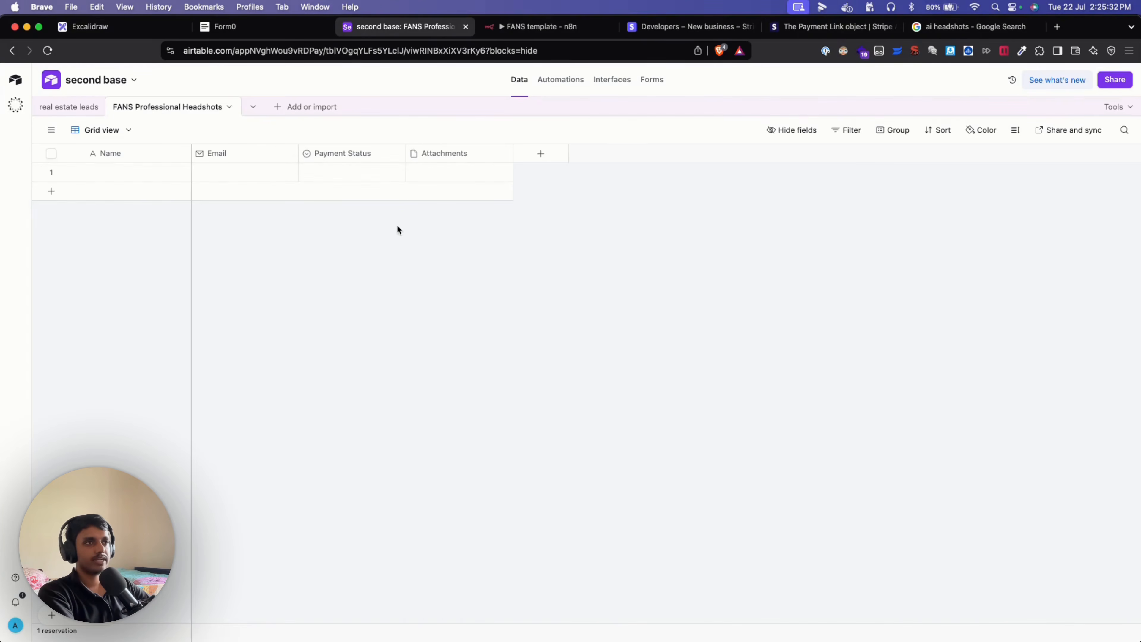
left_click(502, 172)
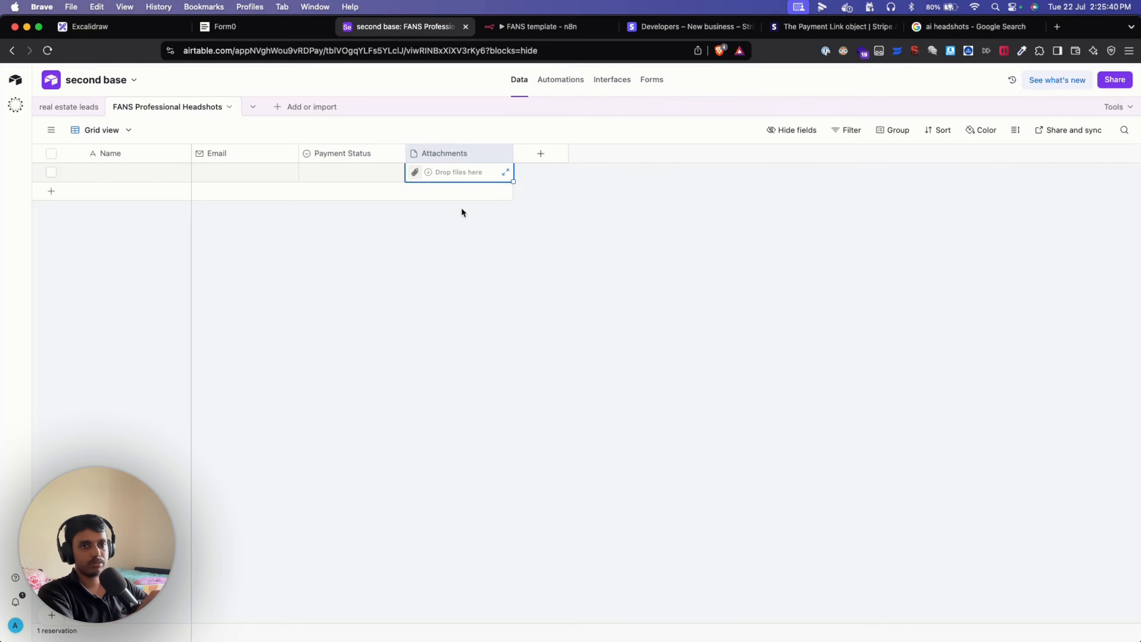
left_click(429, 236)
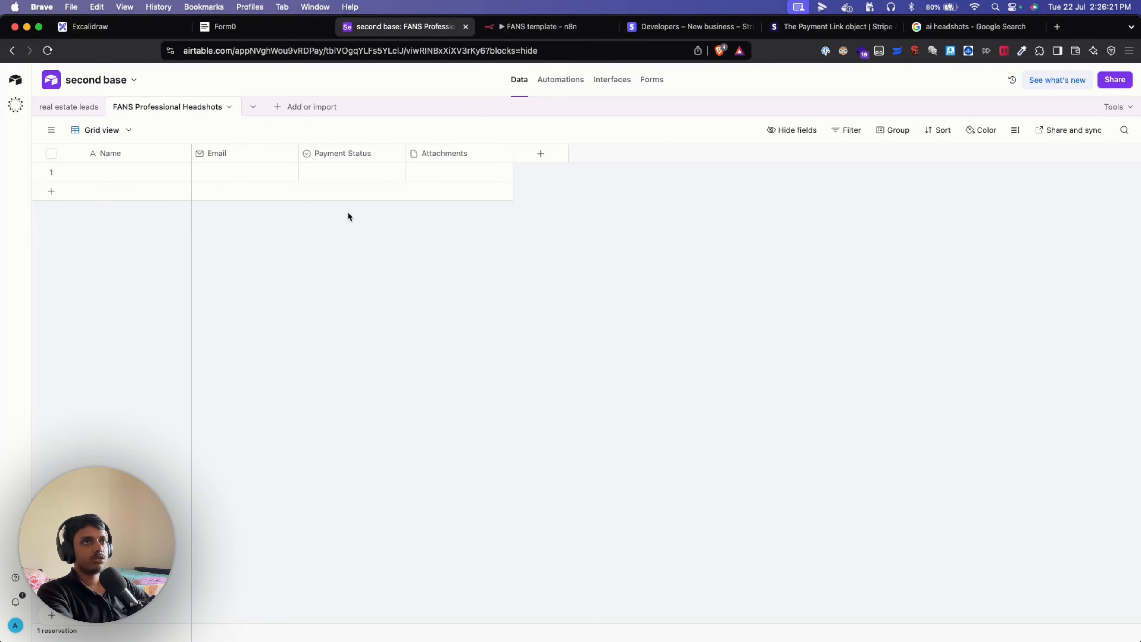
Switch to Form0 and return from the current form to the forms dashboard.
left_click(261, 34)
scroll(355, 223, "up", 7)
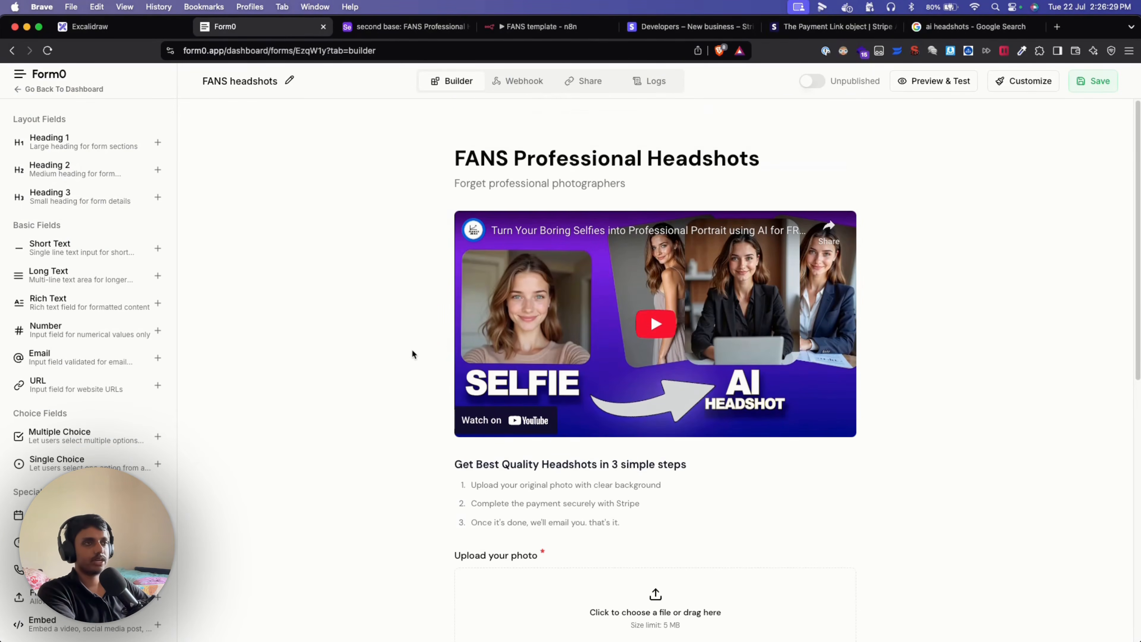
scroll(841, 562, "down", 5)
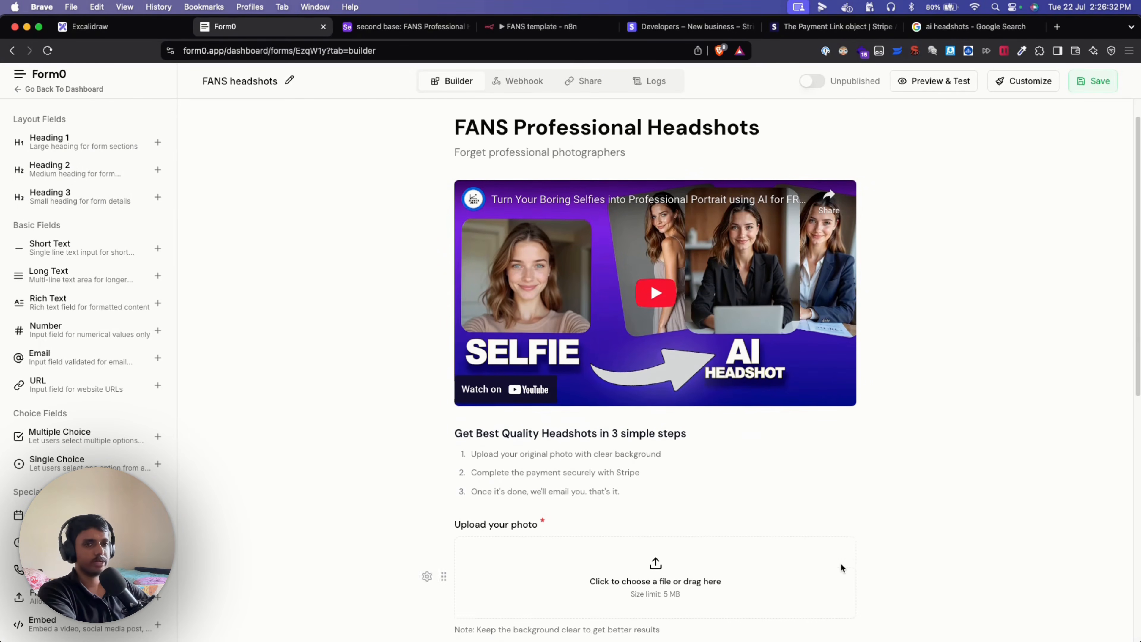
scroll(924, 585, "down", 4)
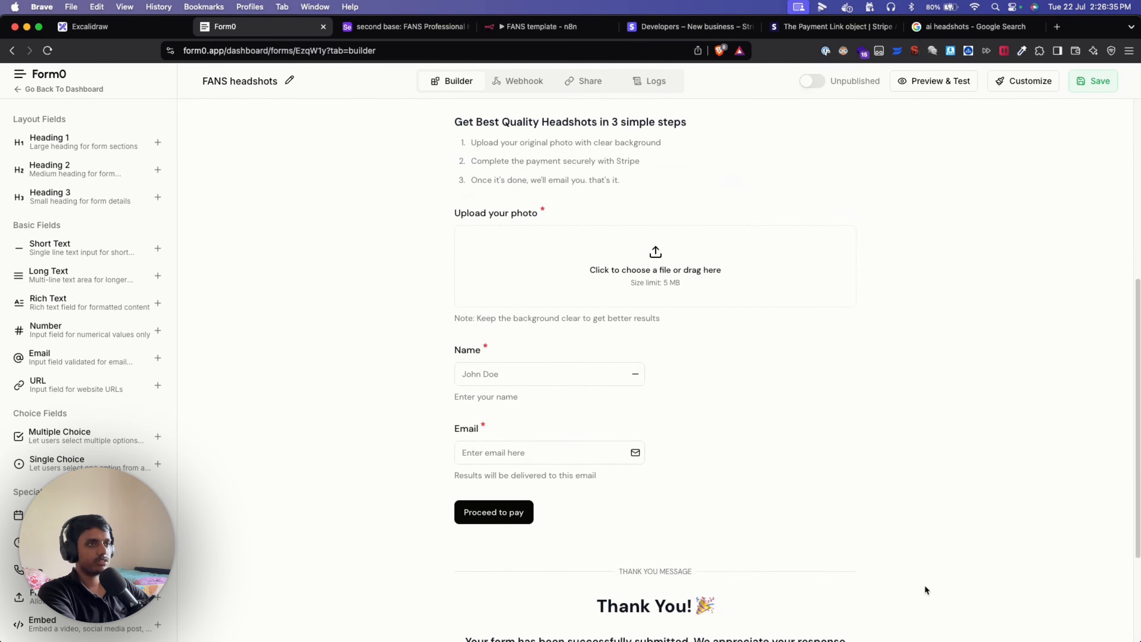
scroll(929, 505, "up", 10)
left_click(68, 88)
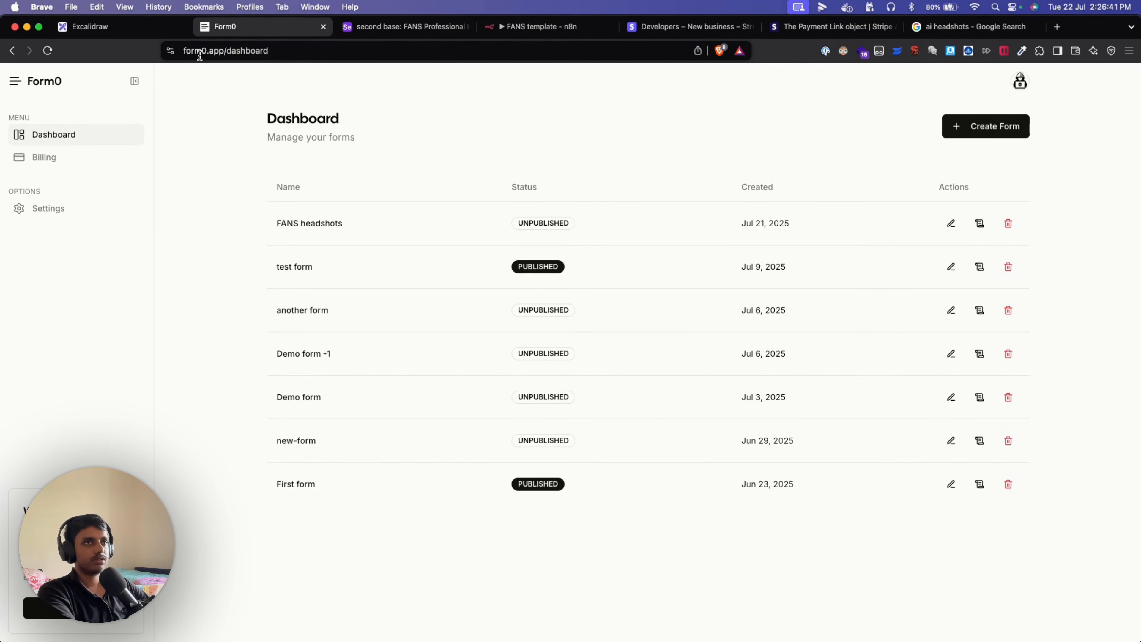
Load the form0.app home page, go back to the Dashboard, and edit the FANS headshots form.
left_click_drag(225, 53, 308, 53)
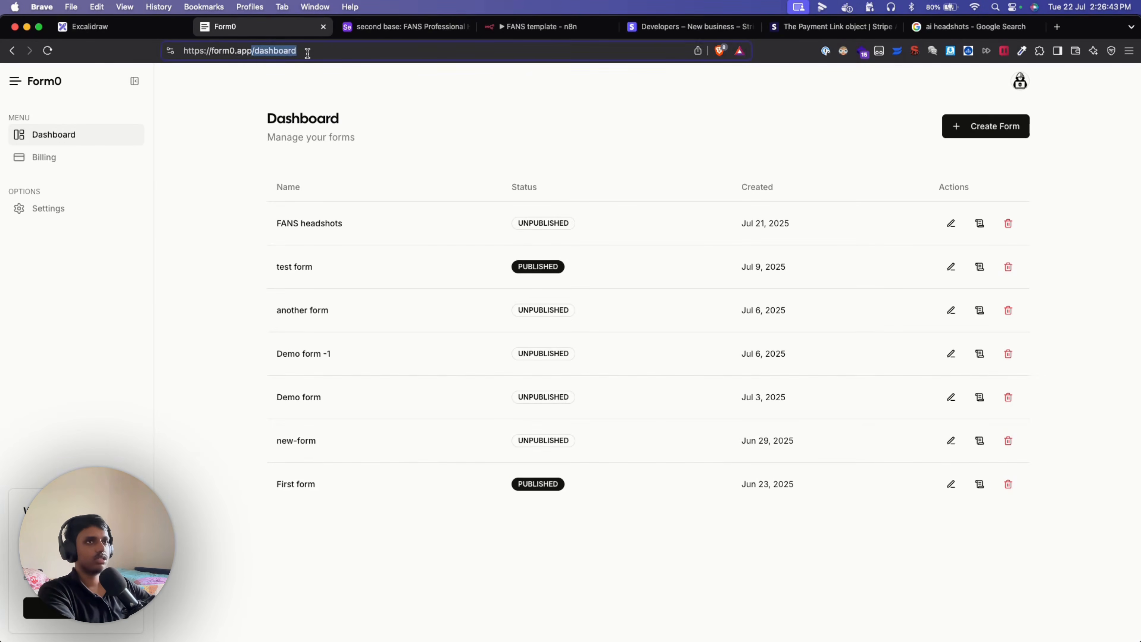
key("BackSpace")
key("Return")
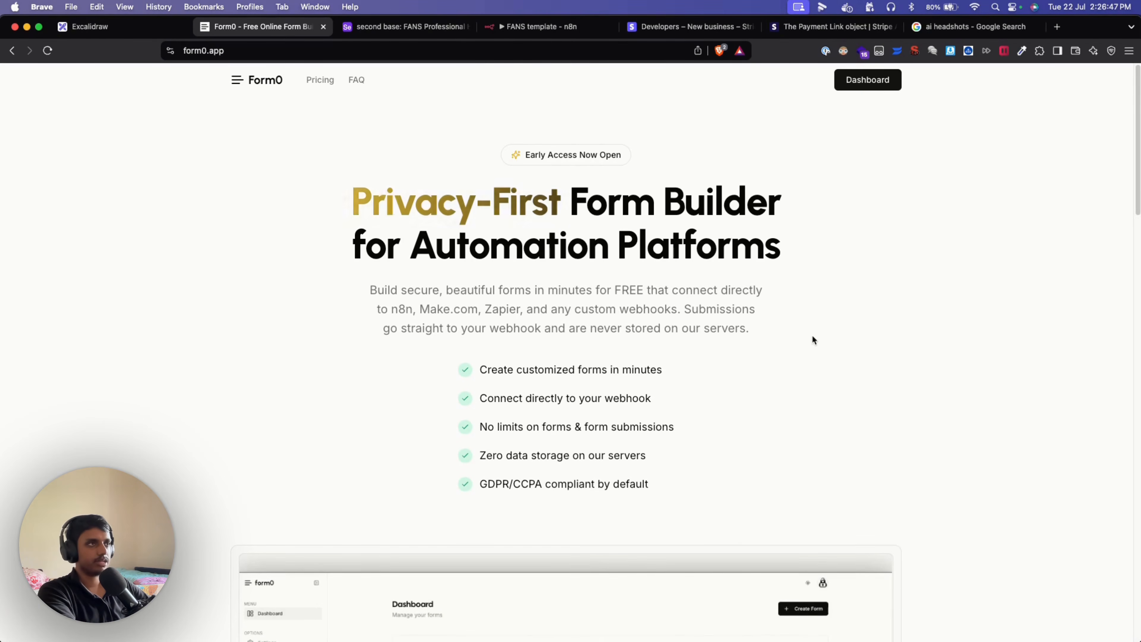
left_click(868, 80)
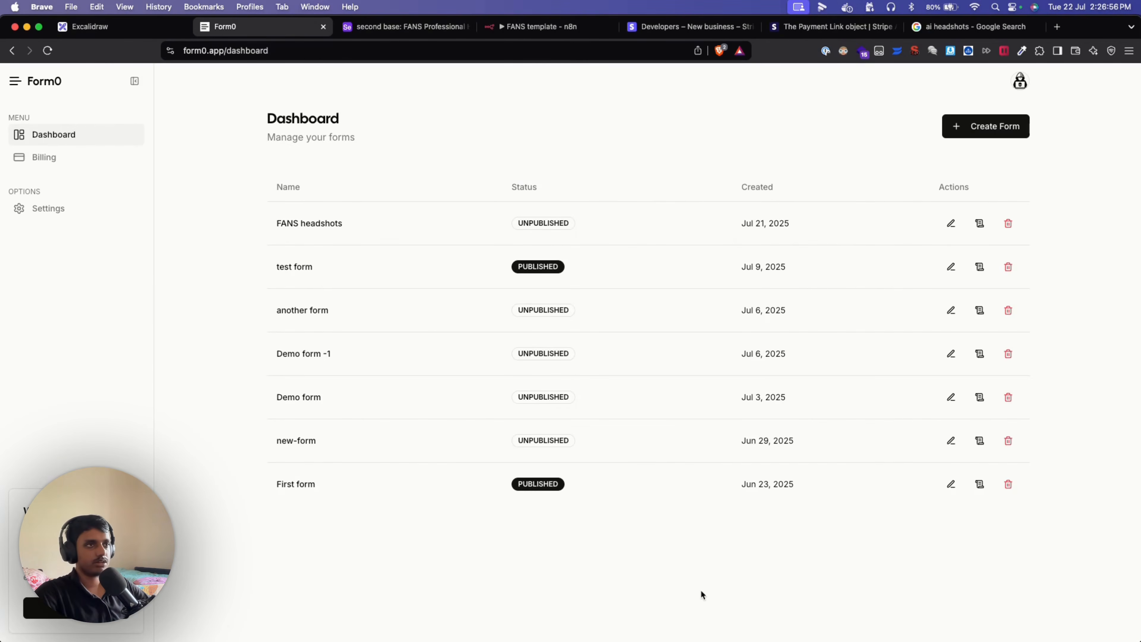
left_click(951, 223)
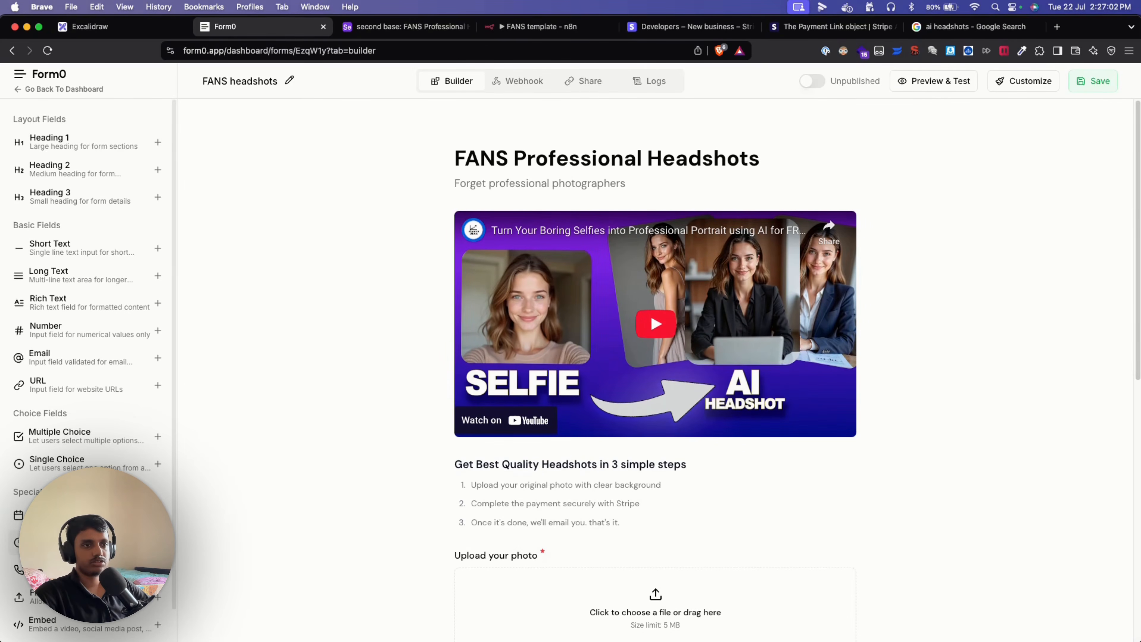
scroll(88, 359, "down", 2)
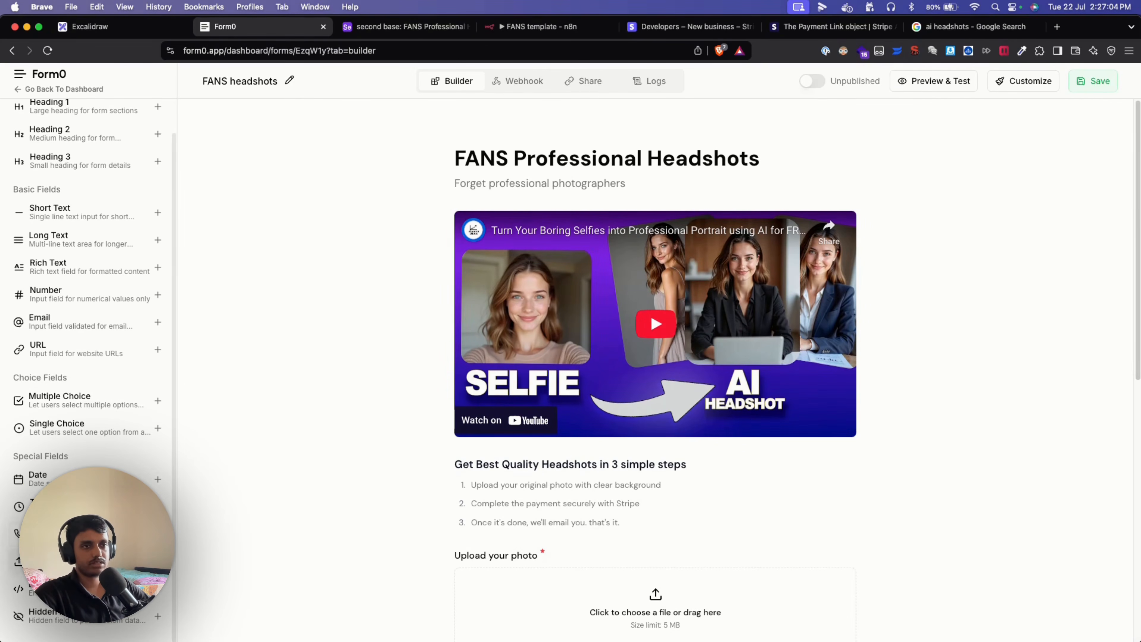
scroll(101, 425, "up", 2)
left_click(90, 389)
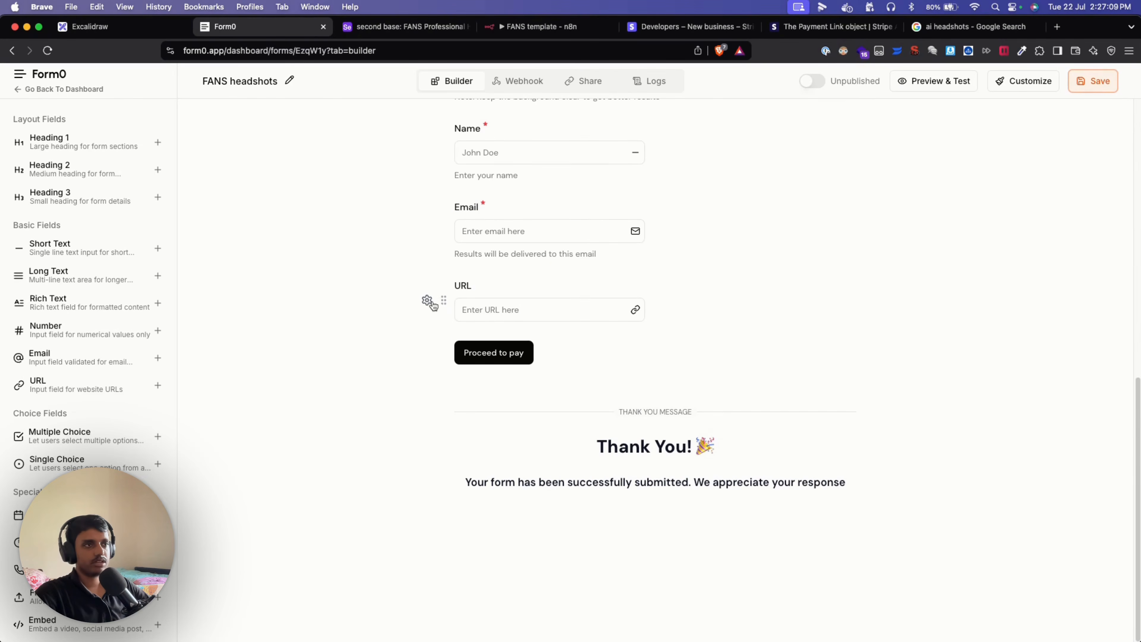
left_click(427, 300)
left_click(392, 381)
scroll(412, 443, "up", 5)
scroll(411, 443, "up", 3)
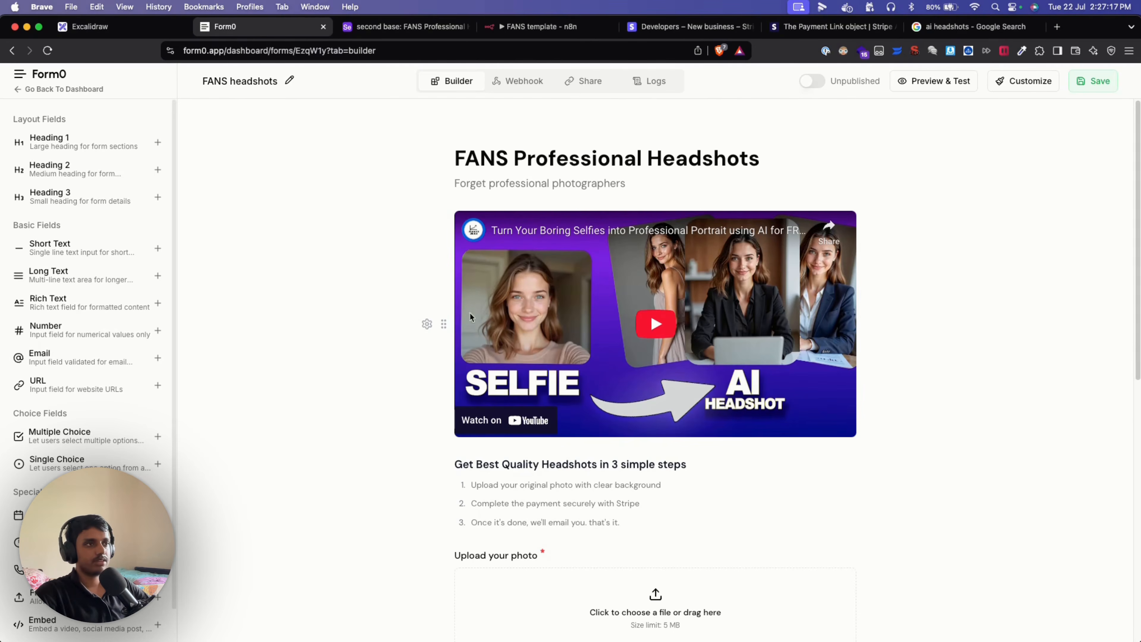
scroll(90, 584, "down", 2)
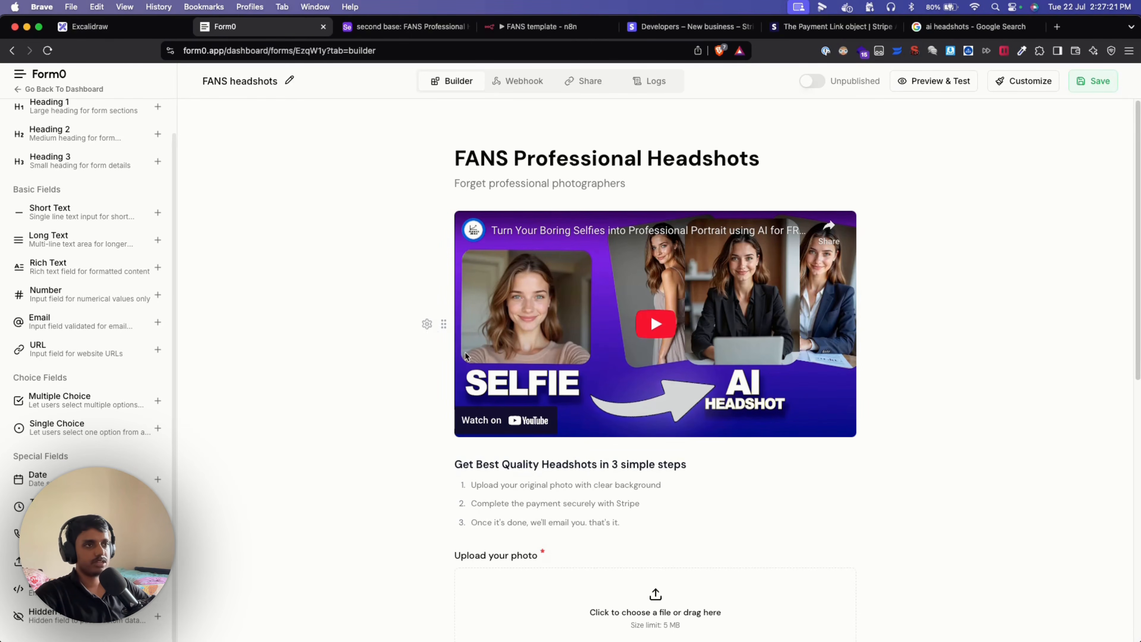
left_click(428, 327)
scroll(376, 340, "down", 3)
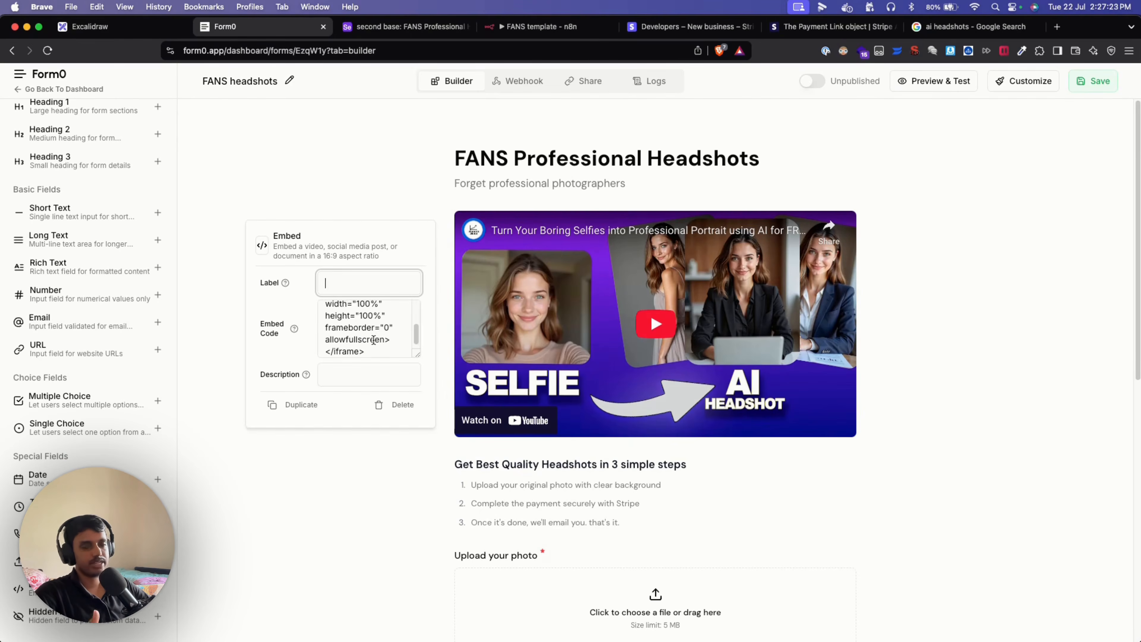
scroll(382, 333, "up", 3)
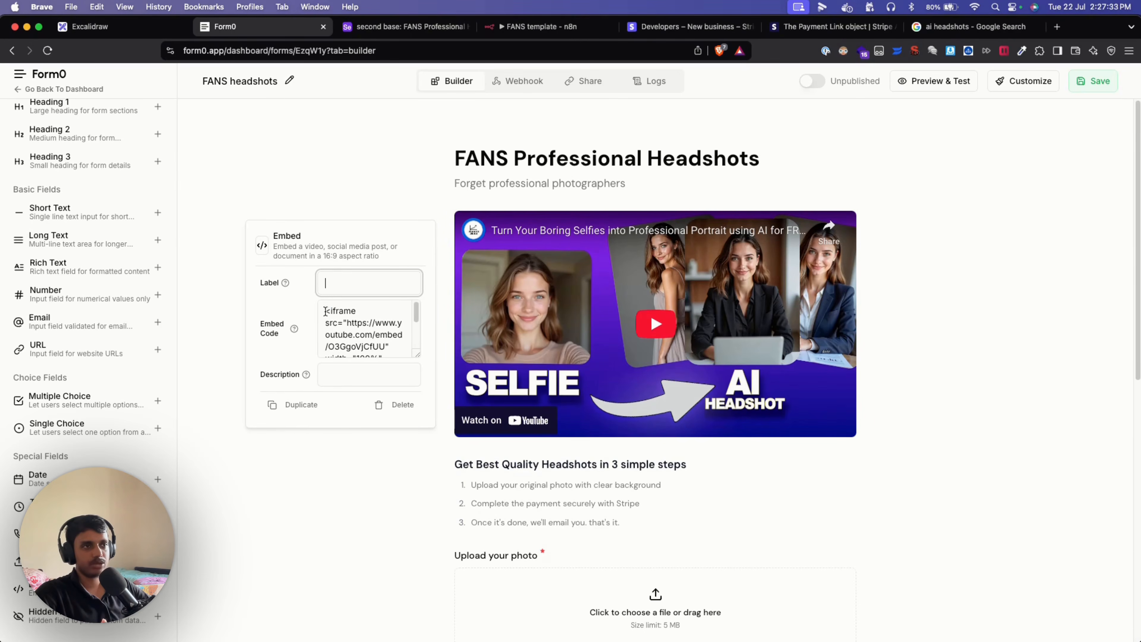
left_click_drag(326, 311, 387, 350)
left_click(390, 334)
scroll(369, 338, "up", 3)
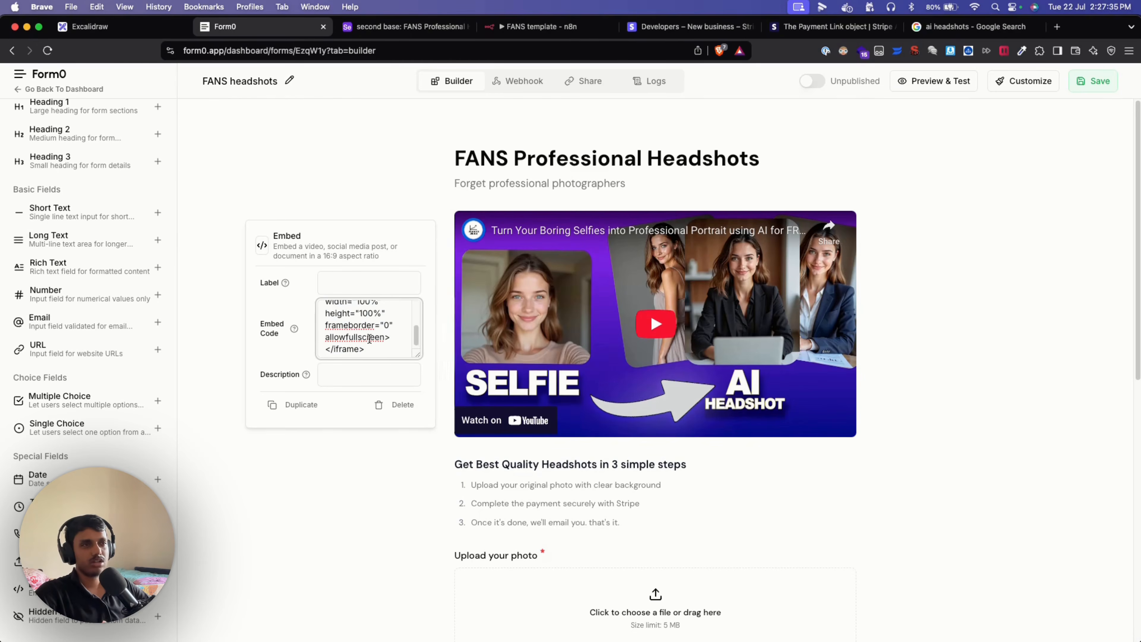
left_click(347, 288)
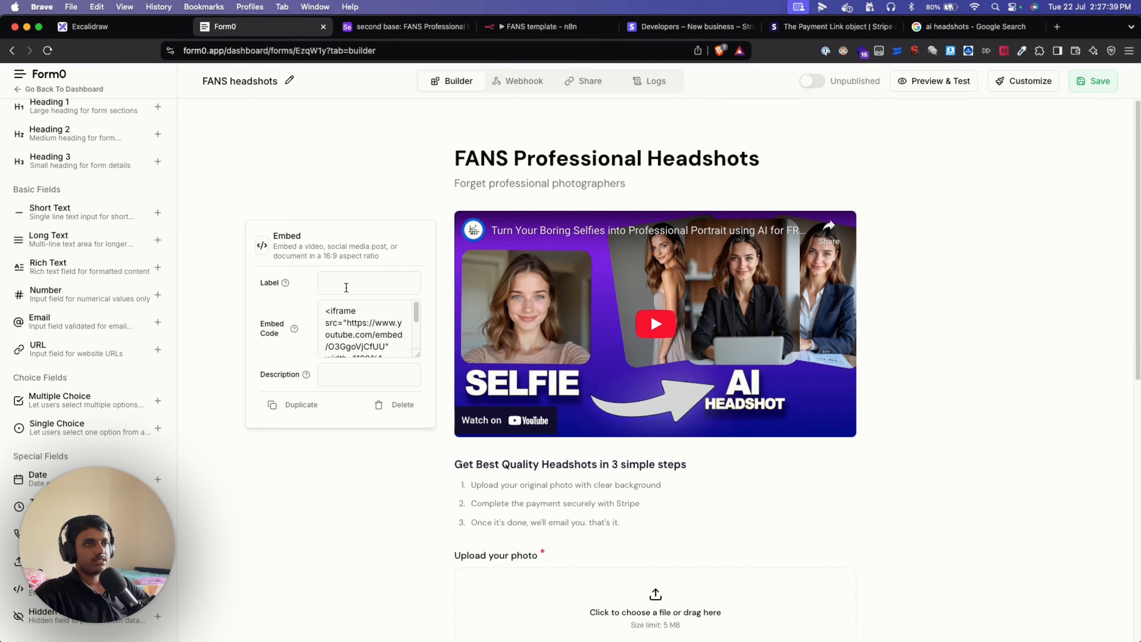
left_click(383, 486)
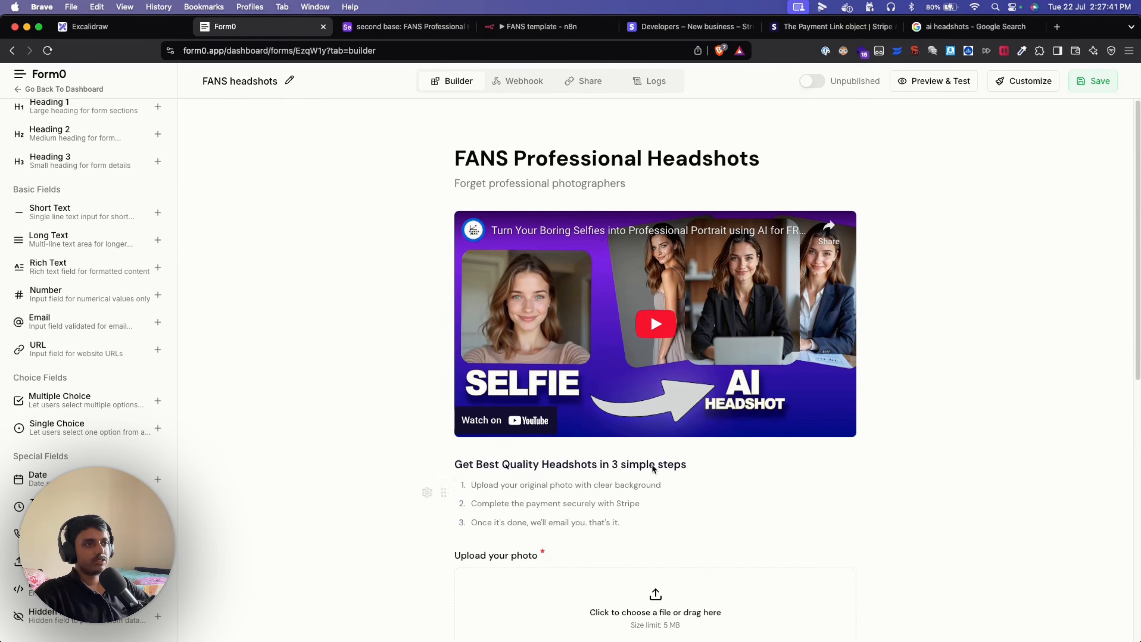
Scroll through the FANS headshots form from its steps down to the 'Proceed to pay' button.
scroll(650, 464, "down", 5)
scroll(753, 483, "up", 5)
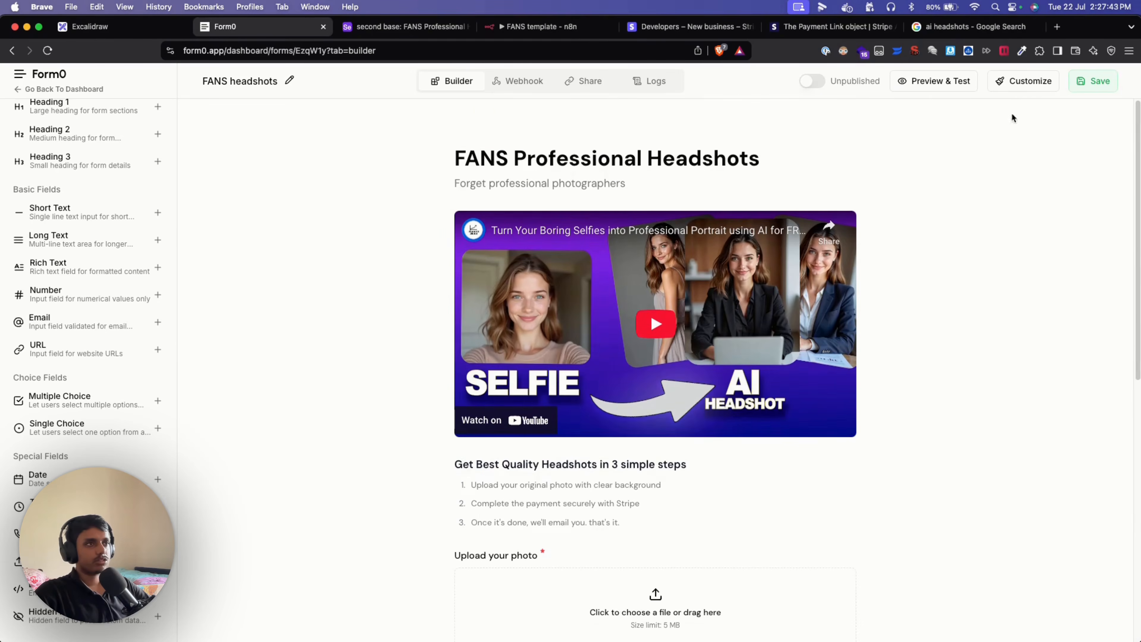
scroll(838, 334, "down", 1)
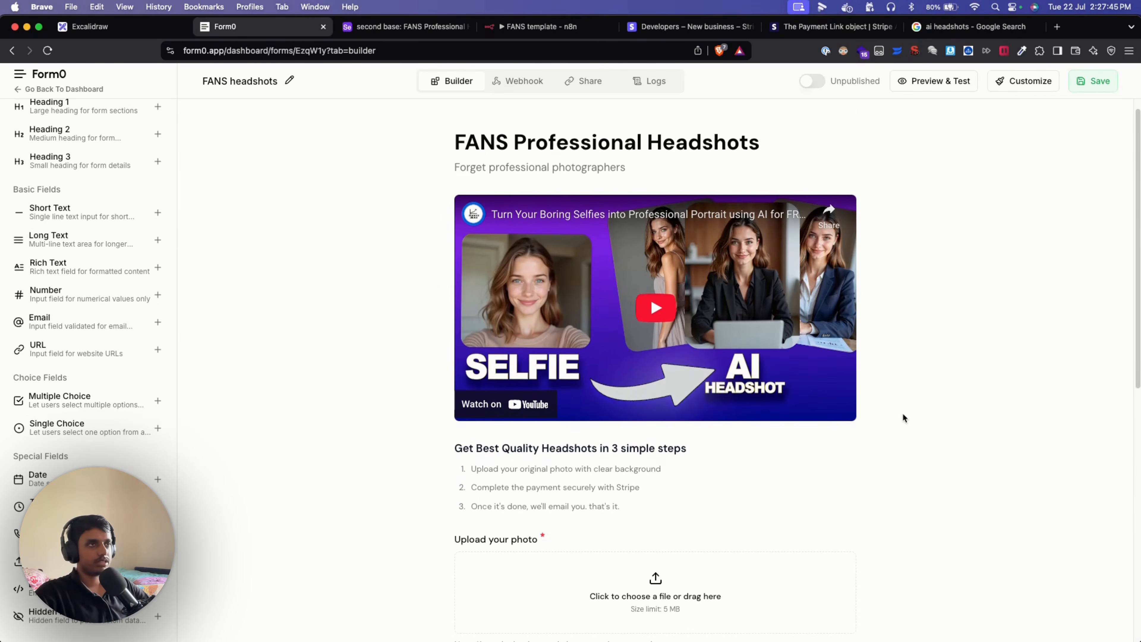
scroll(741, 323, "up", 1)
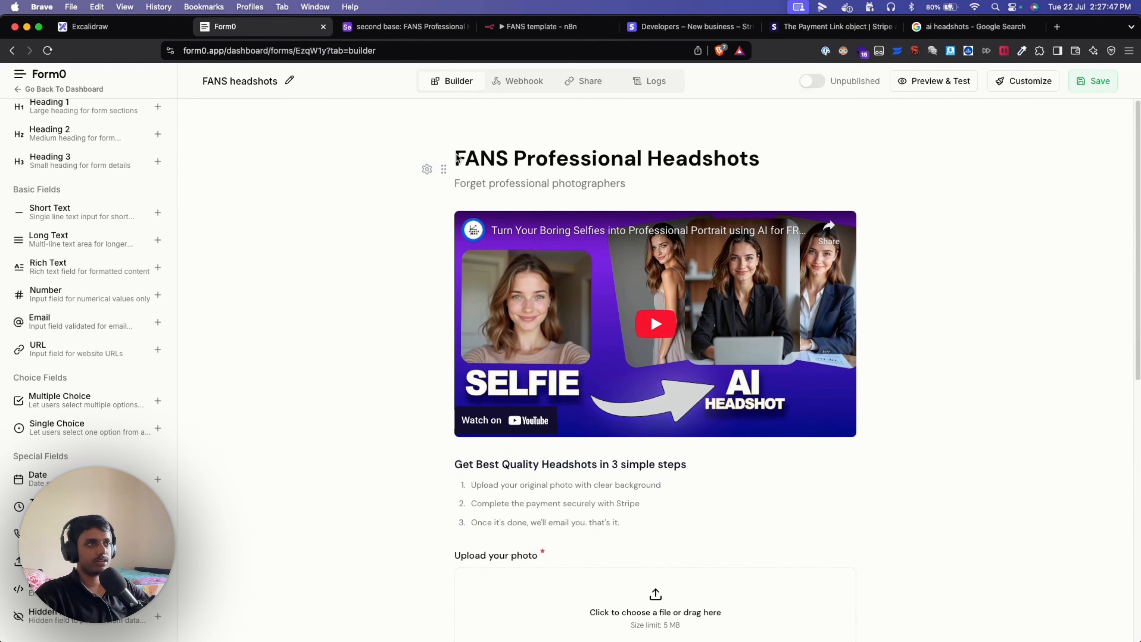
scroll(874, 269, "down", 2)
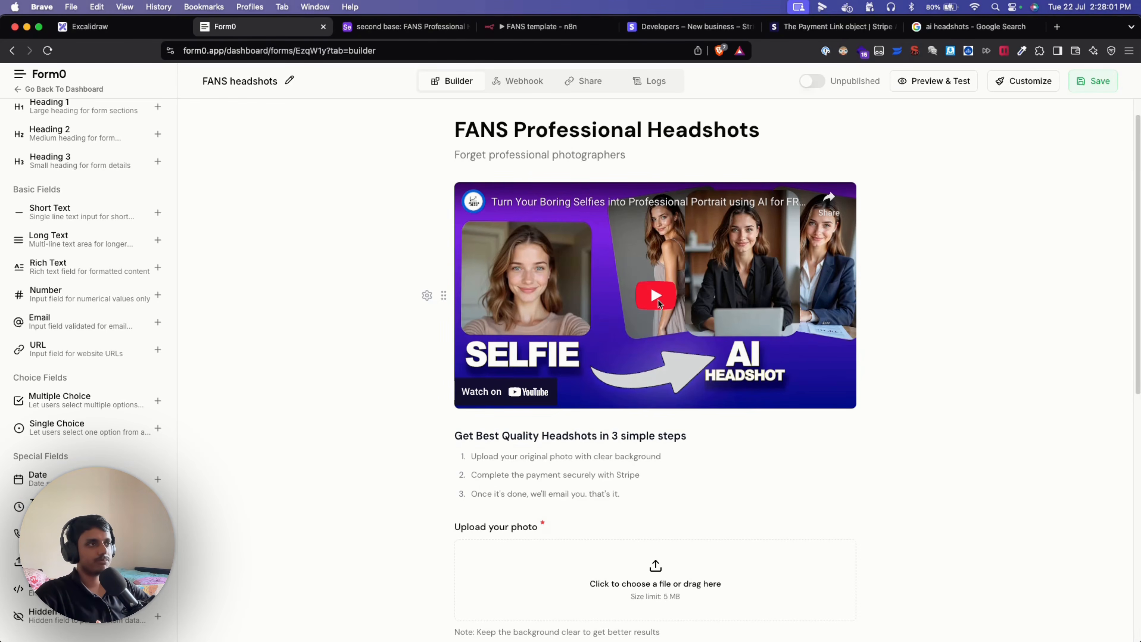
scroll(701, 333, "down", 1)
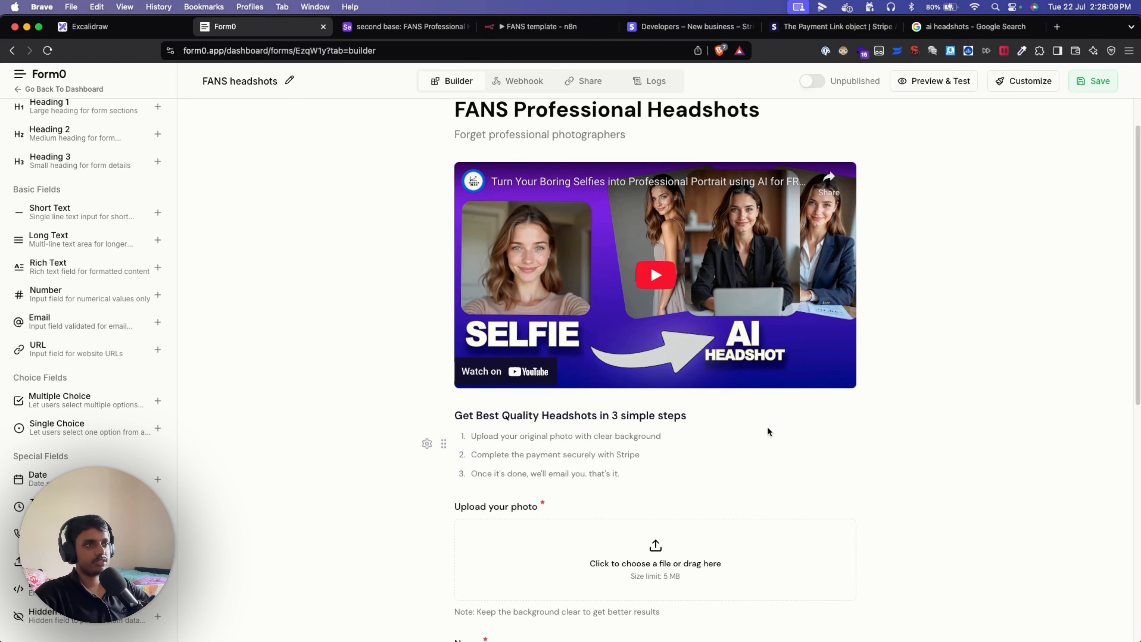
scroll(870, 486, "down", 2)
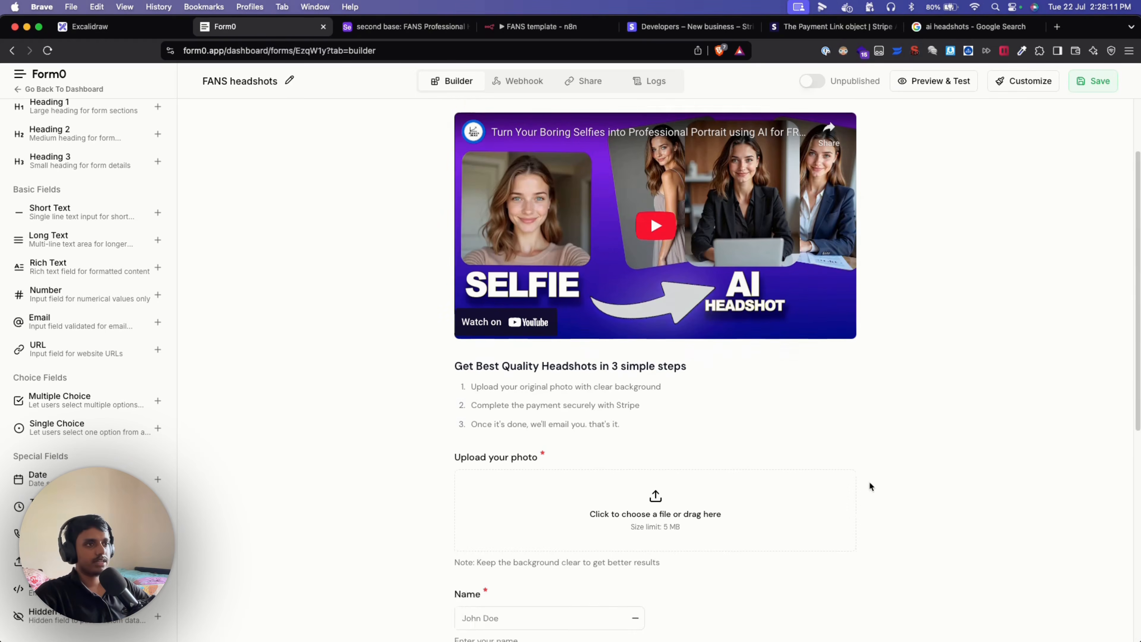
scroll(870, 486, "down", 2)
scroll(542, 359, "down", 1)
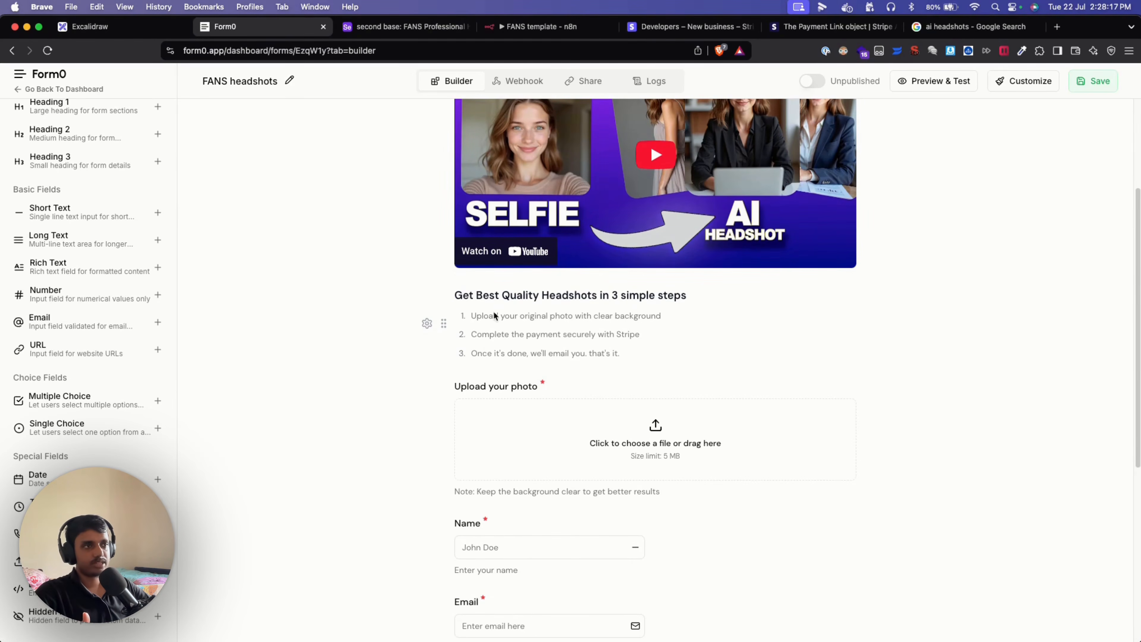
scroll(488, 348, "down", 4)
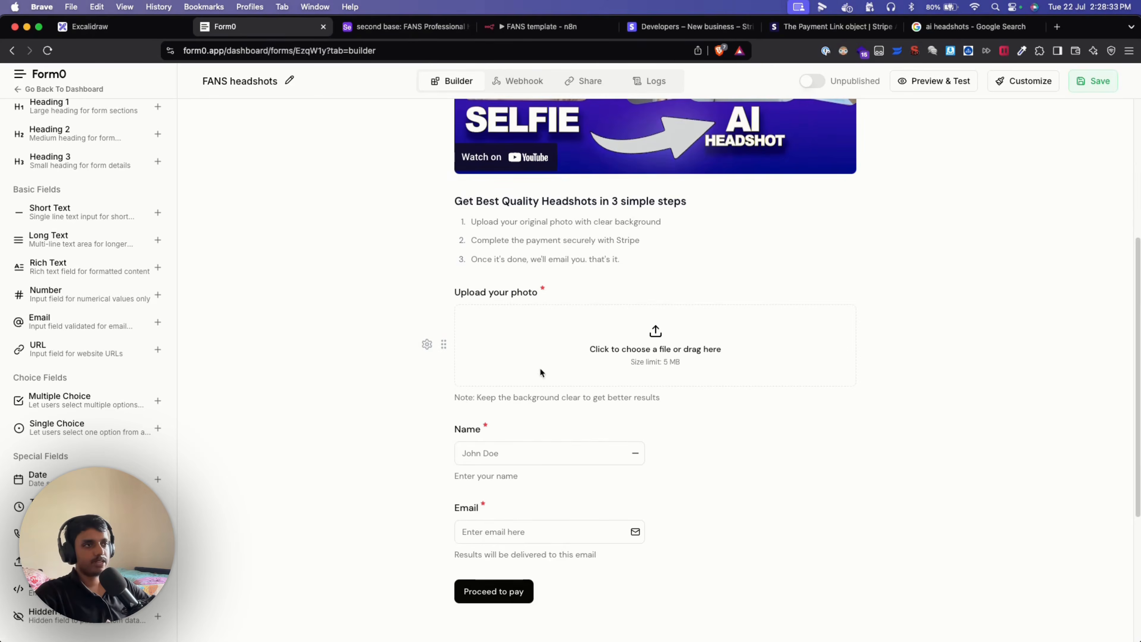
scroll(458, 359, "down", 1)
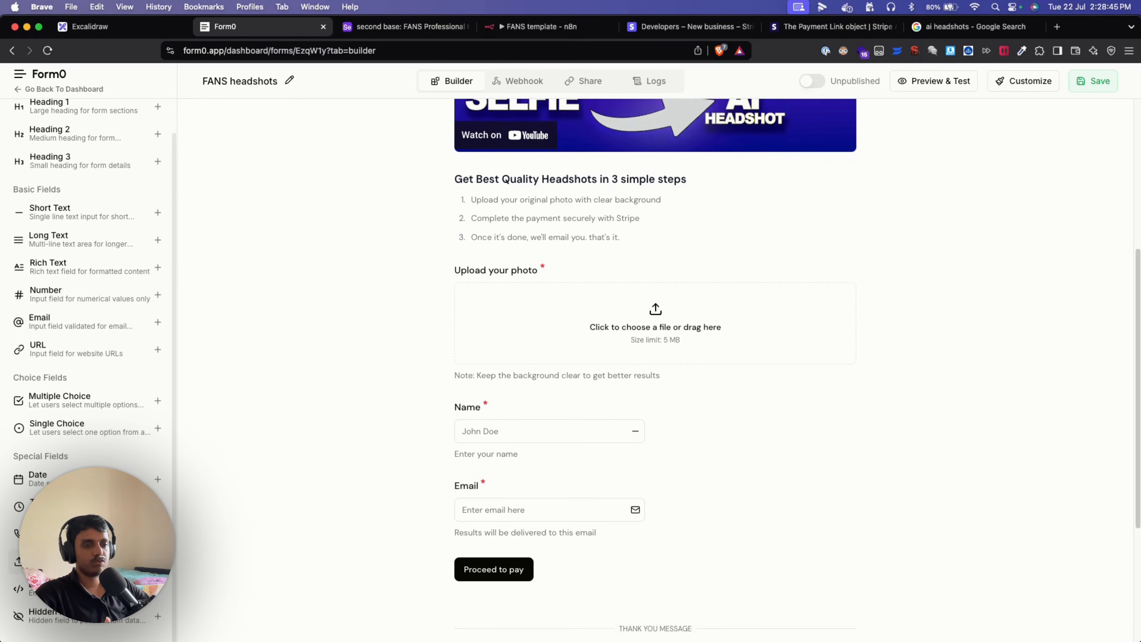
Add a file upload field below Email and label it 'Upload your image'.
left_click(121, 561)
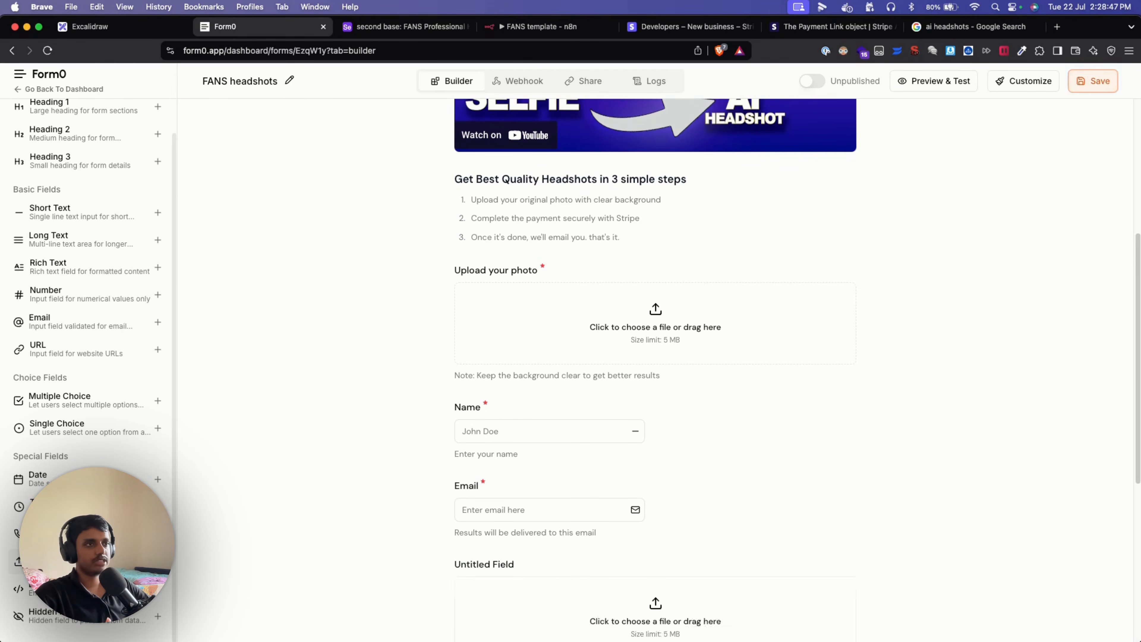
scroll(636, 429, "down", 7)
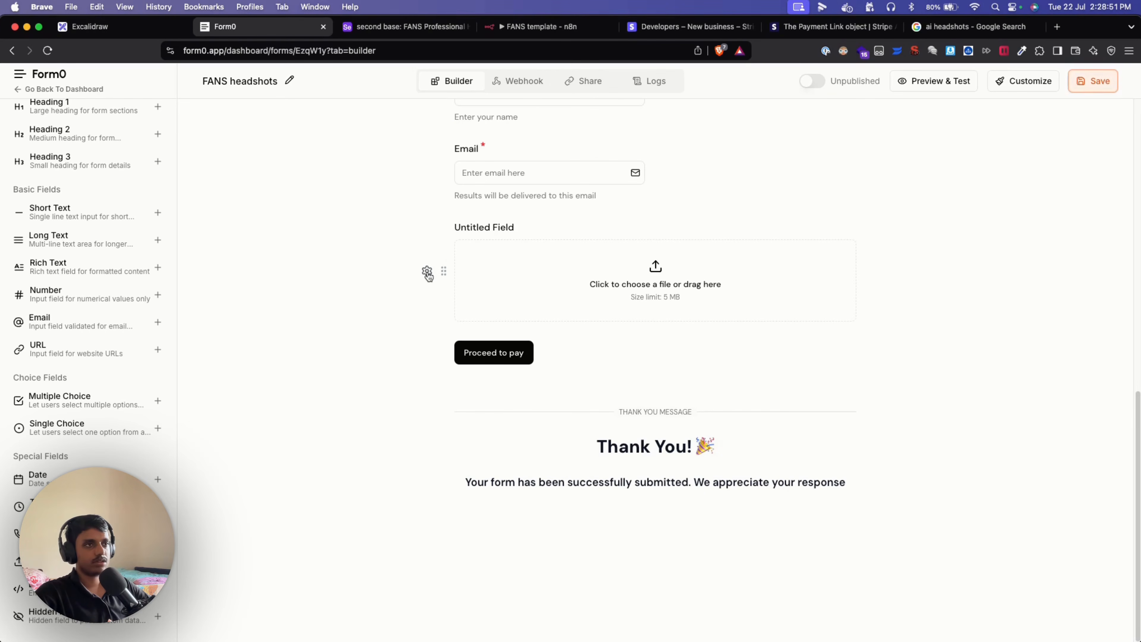
left_click(426, 272)
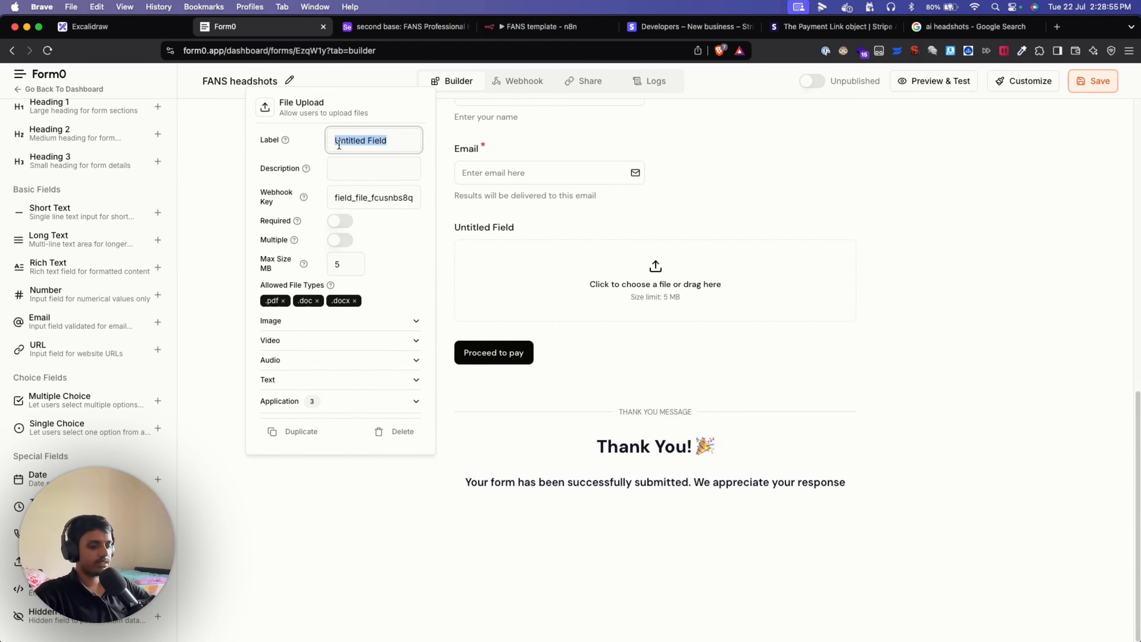
key("BackSpace")
type("E")
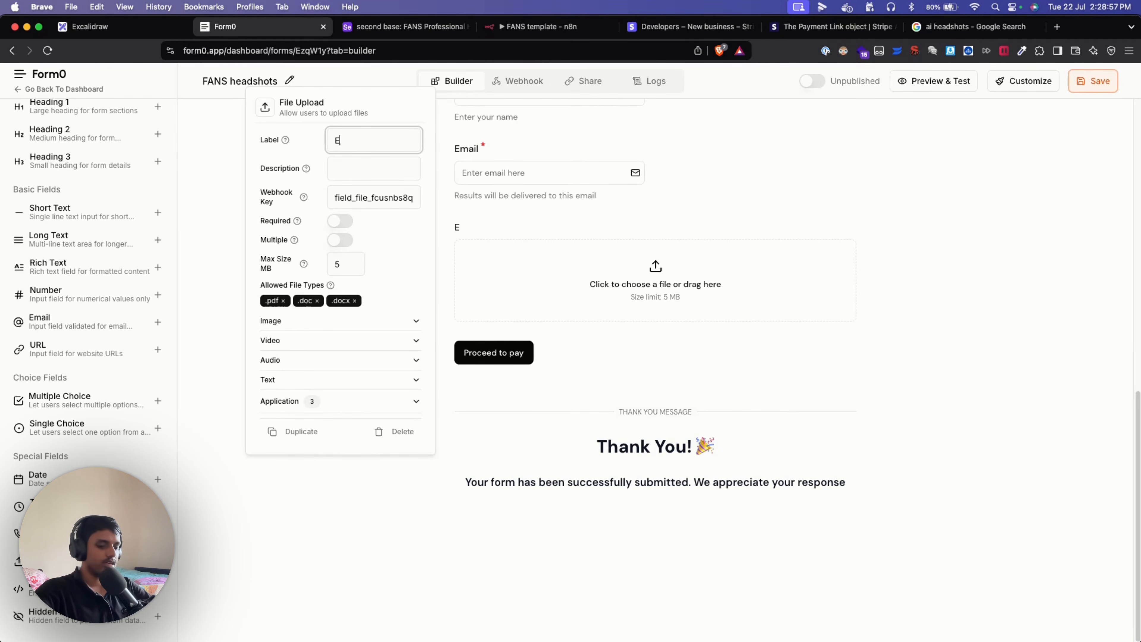
type("nter")
key("BackSpace")
key("BackSpace")
key("BackSpace")
key("BackSpace")
key("BackSpace")
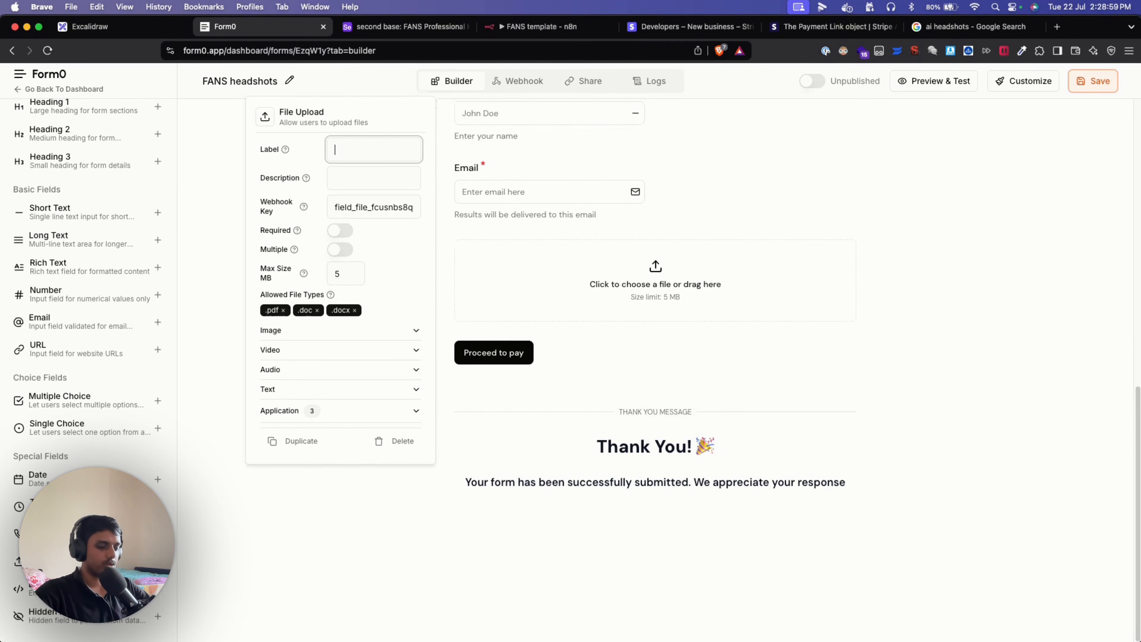
type("Uploas your")
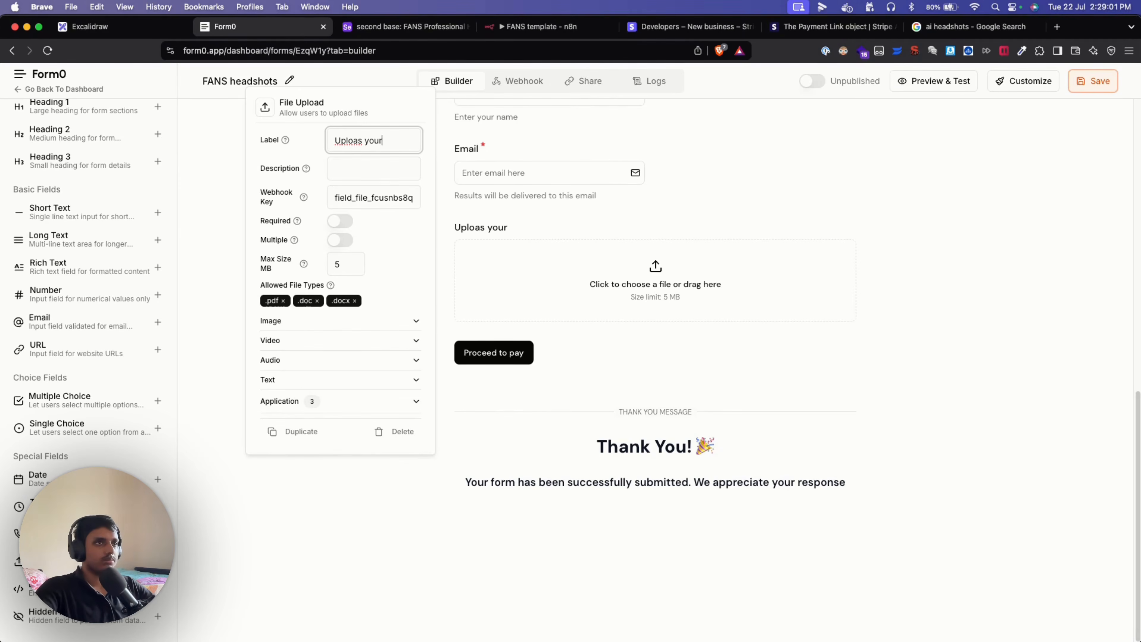
key("BackSpace")
key("BackSpace")
key("BackSpace")
key("BackSpace")
key("BackSpace")
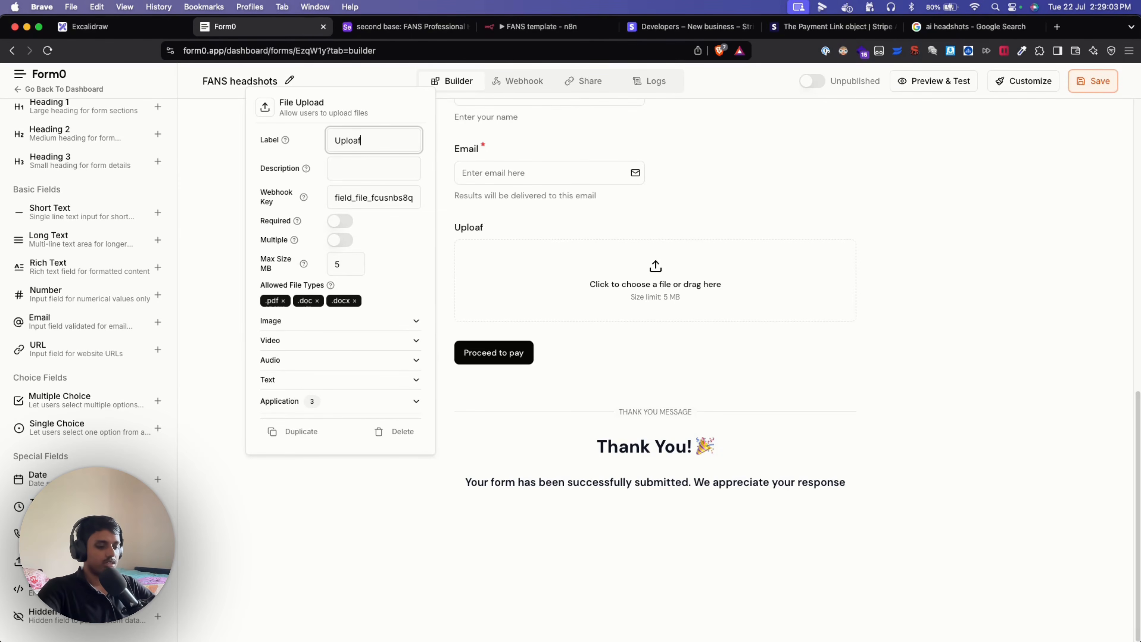
type("d your image")
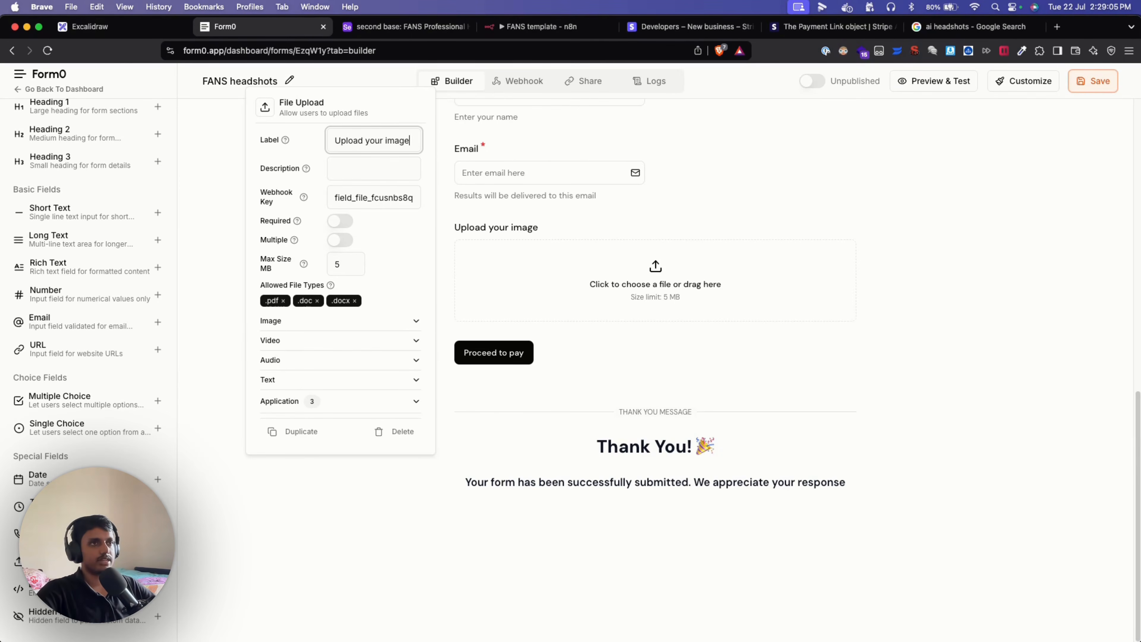
Leave the field's description empty and change its webhook key to raw_image.
left_click(395, 163)
type("ewdew")
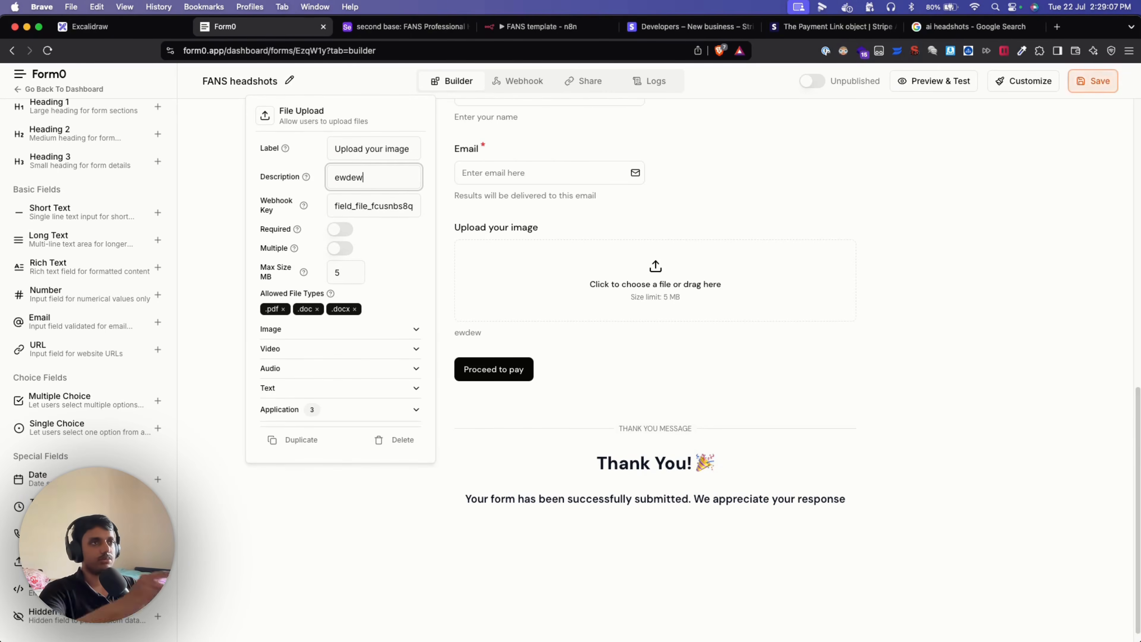
key("BackSpace")
key("BackSpace")
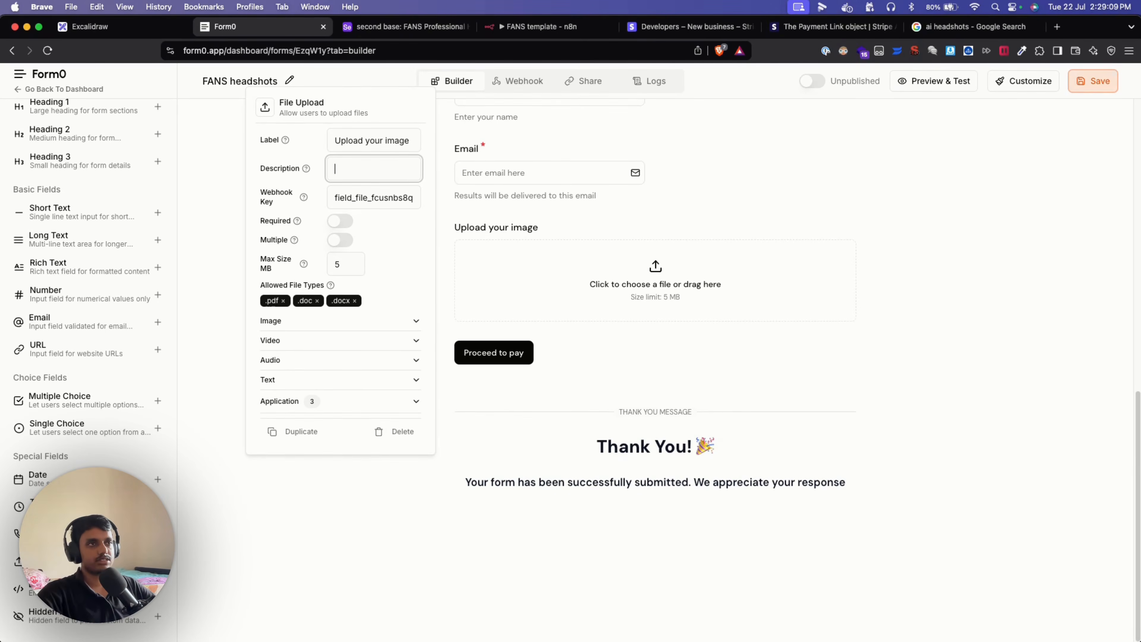
double_click(382, 203)
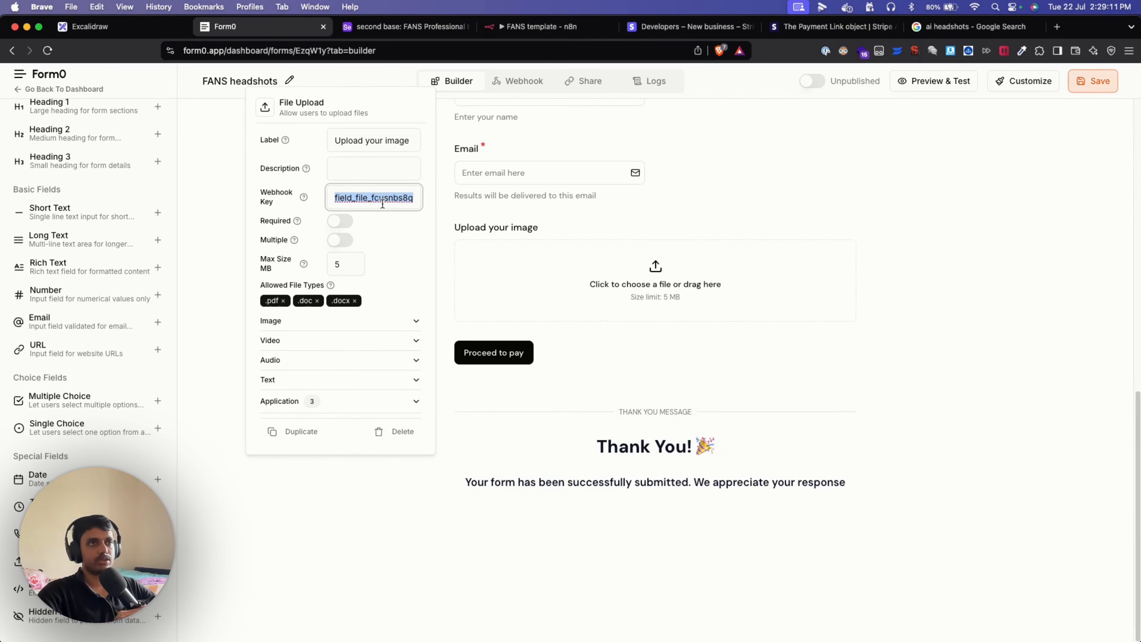
key("BackSpace")
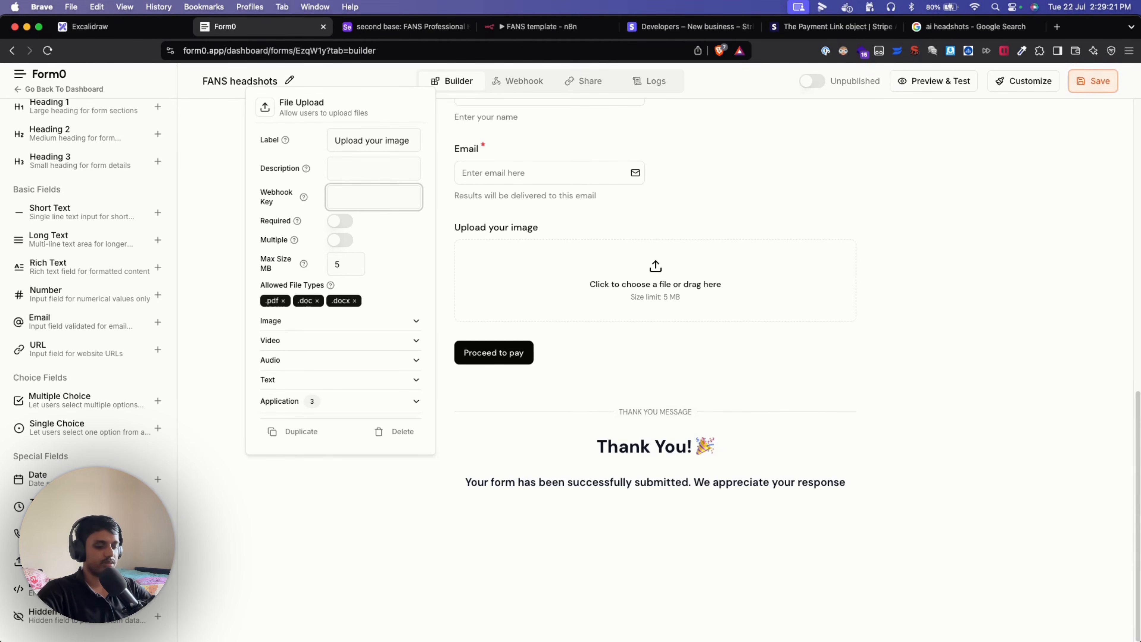
type("image")
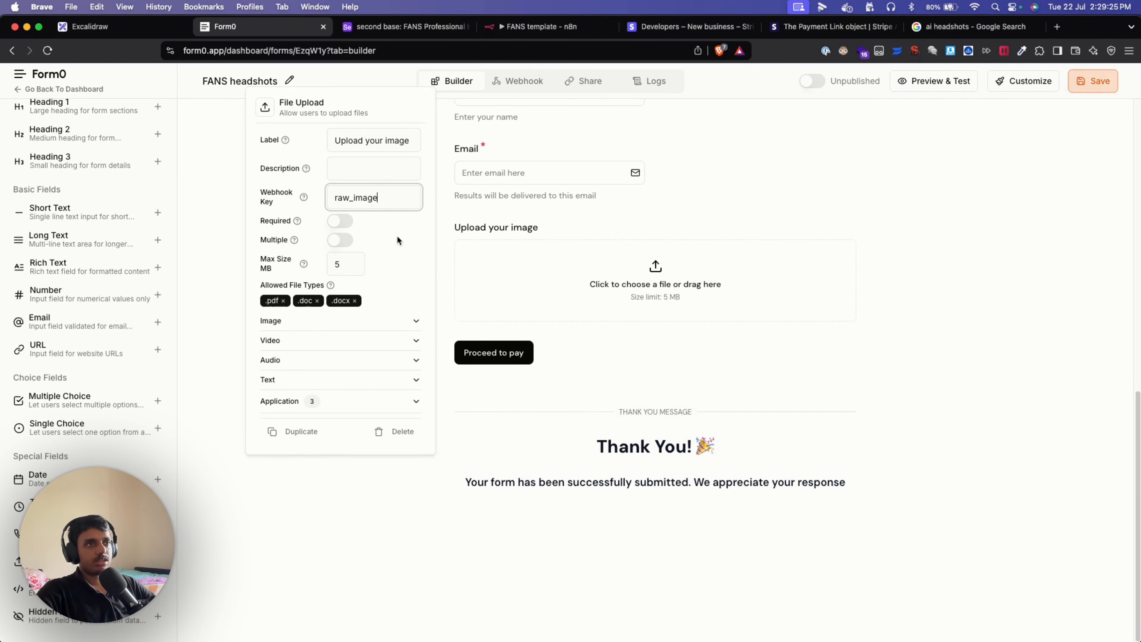
left_click(396, 235)
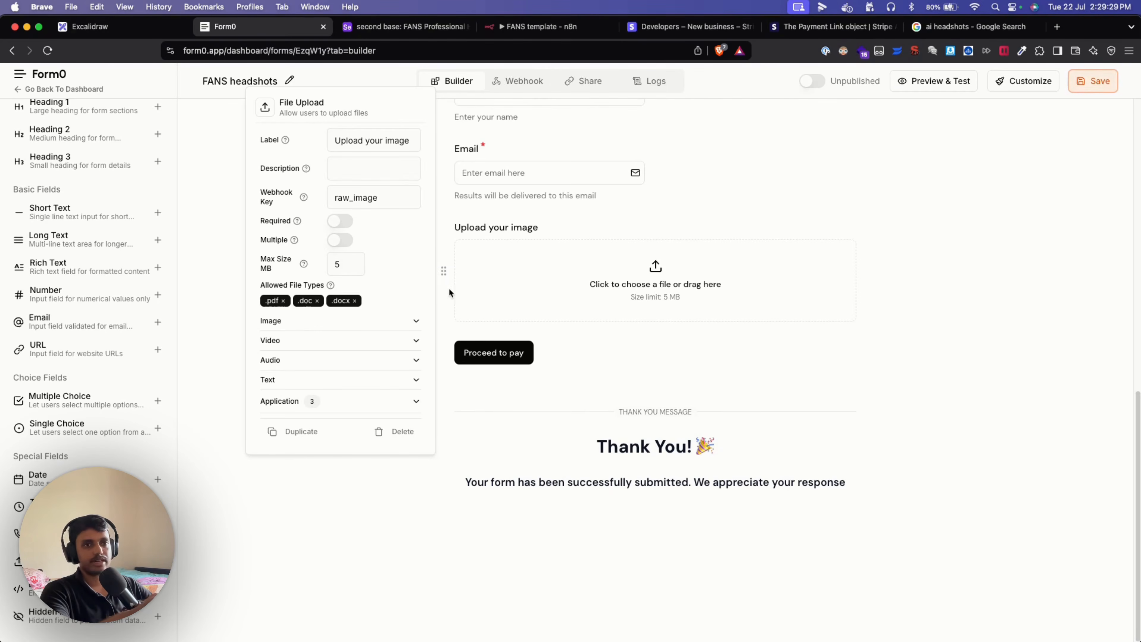
Mark the image upload field required, then set it back to optional.
left_click_drag(394, 200, 333, 199)
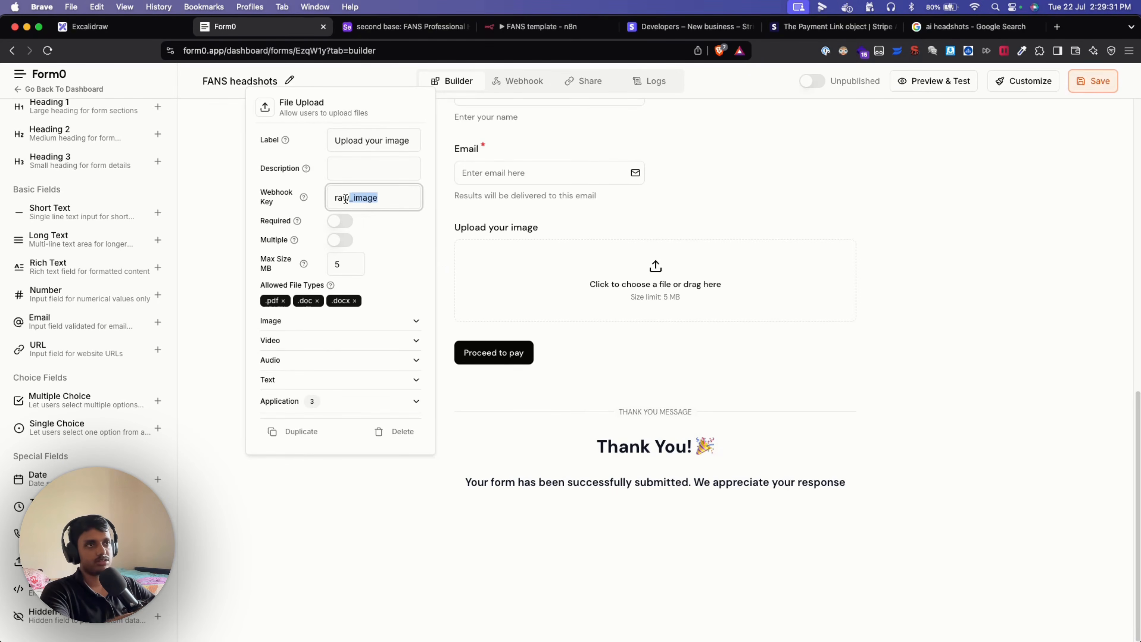
left_click(382, 246)
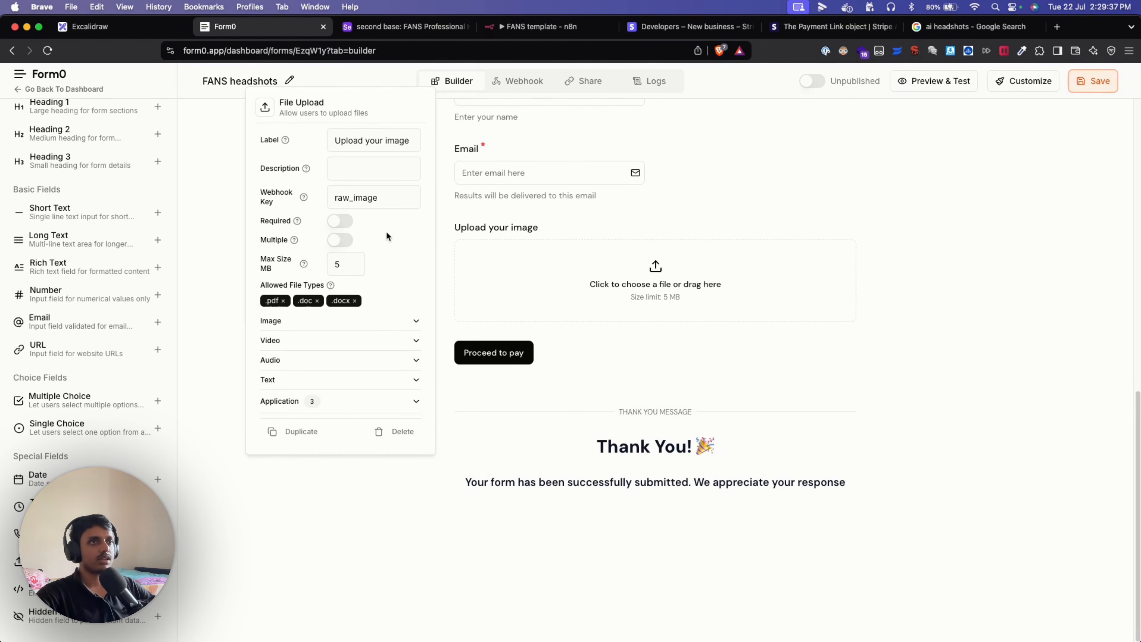
left_click(339, 225)
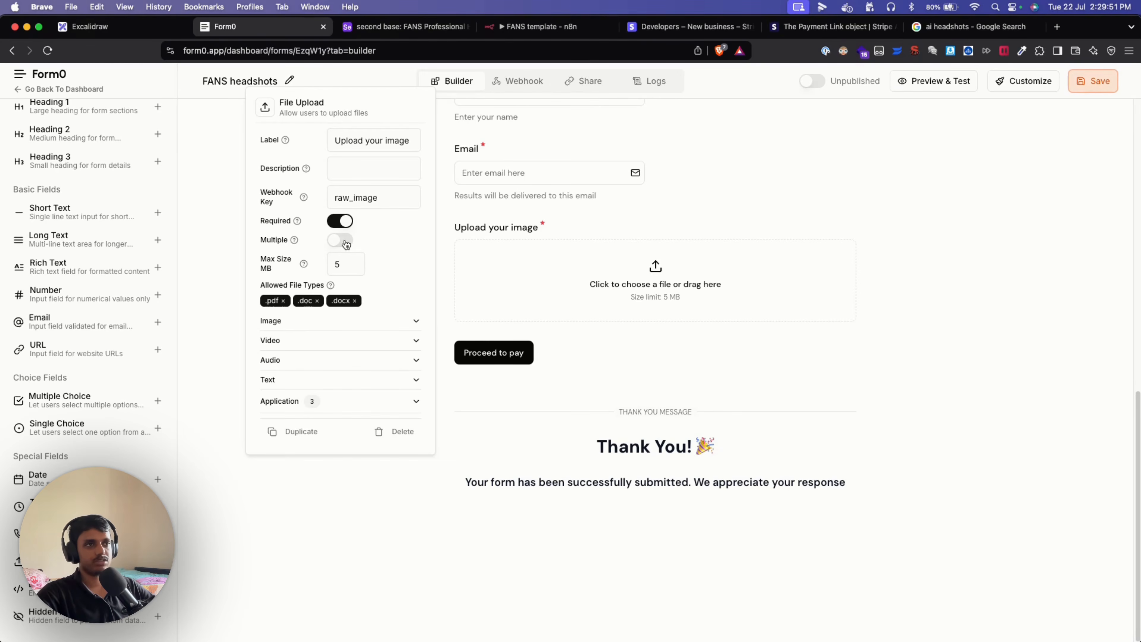
left_click(340, 221)
Review the Image, Video, Audio and Text file type lists, then delete the 'Upload your image' field.
left_click(386, 324)
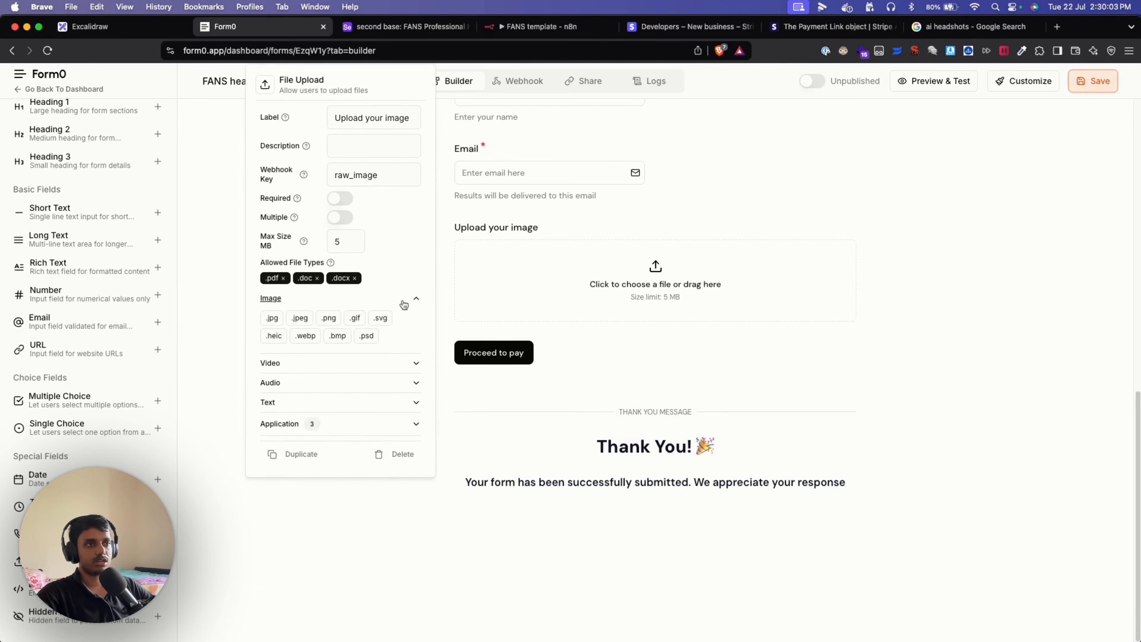
left_click(403, 305)
left_click(399, 317)
left_click(381, 363)
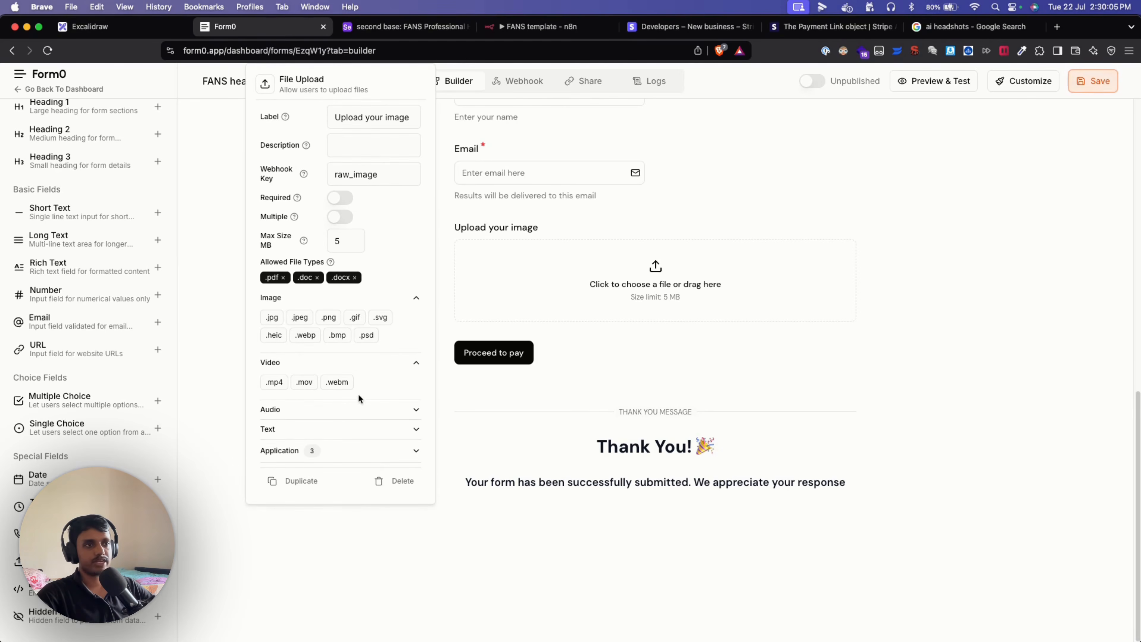
left_click(352, 408)
left_click(351, 457)
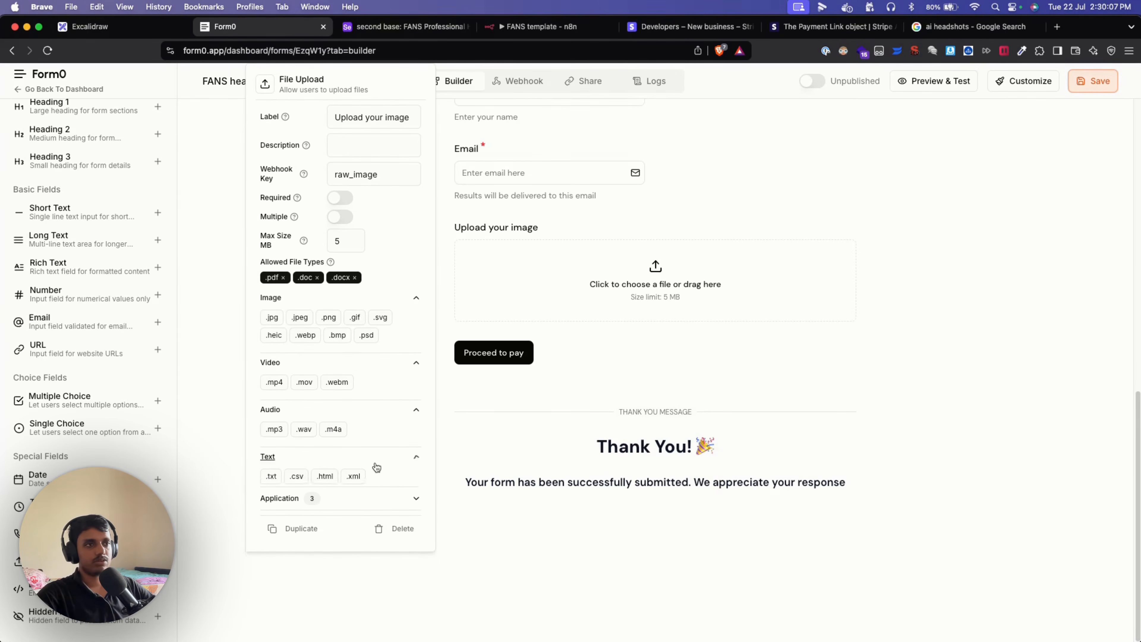
left_click(378, 458)
left_click(387, 408)
left_click(399, 363)
left_click(397, 298)
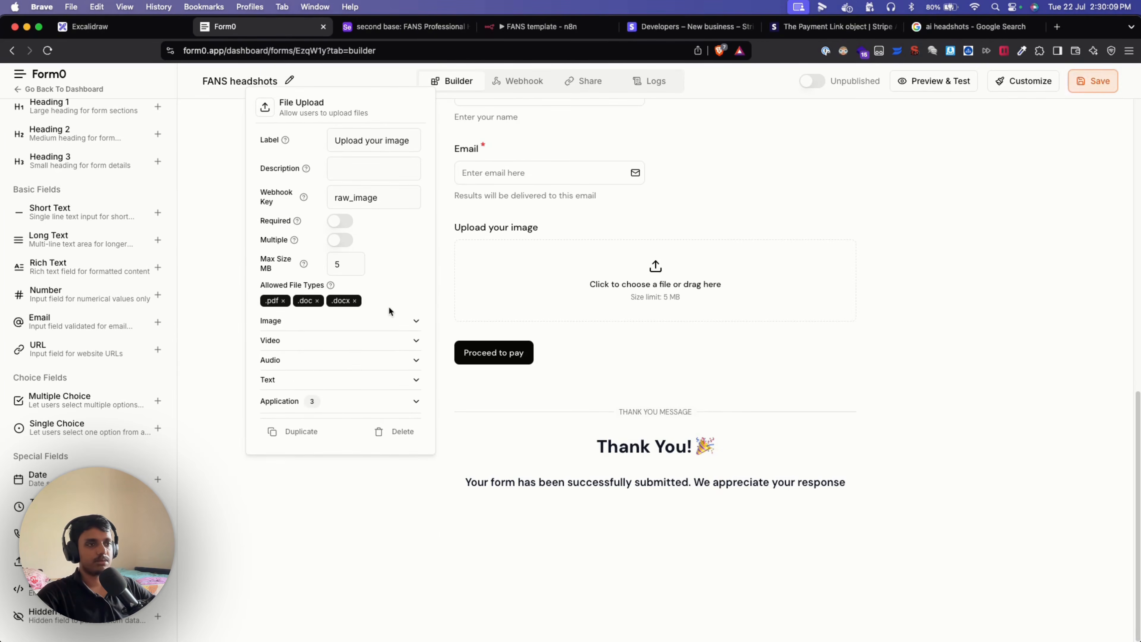
left_click(395, 431)
scroll(389, 427, "up", 3)
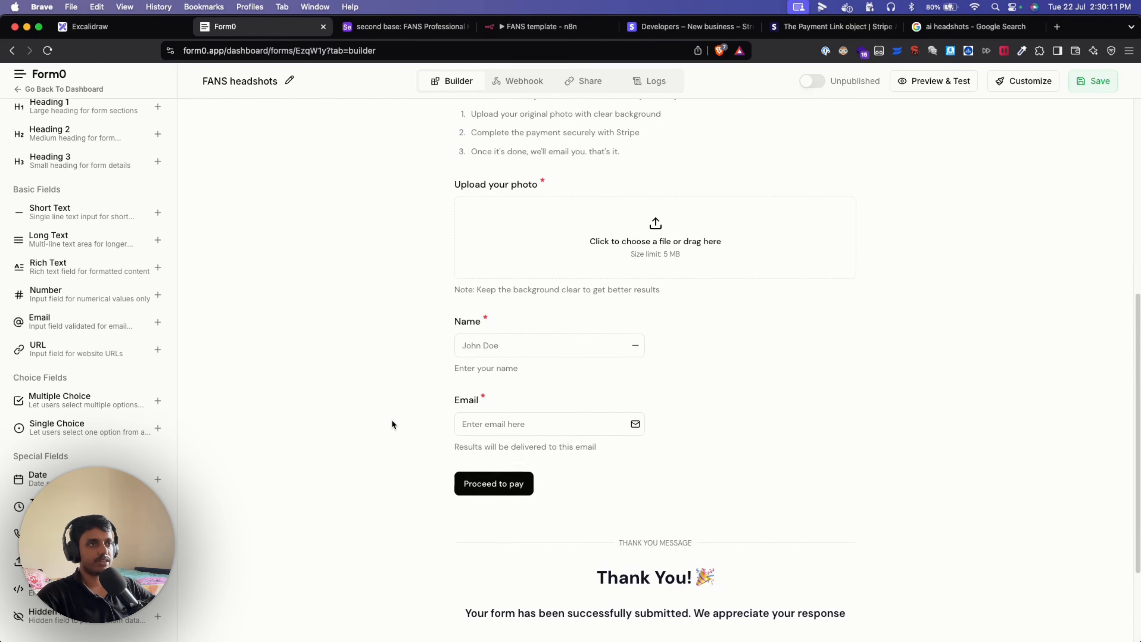
left_click(463, 259)
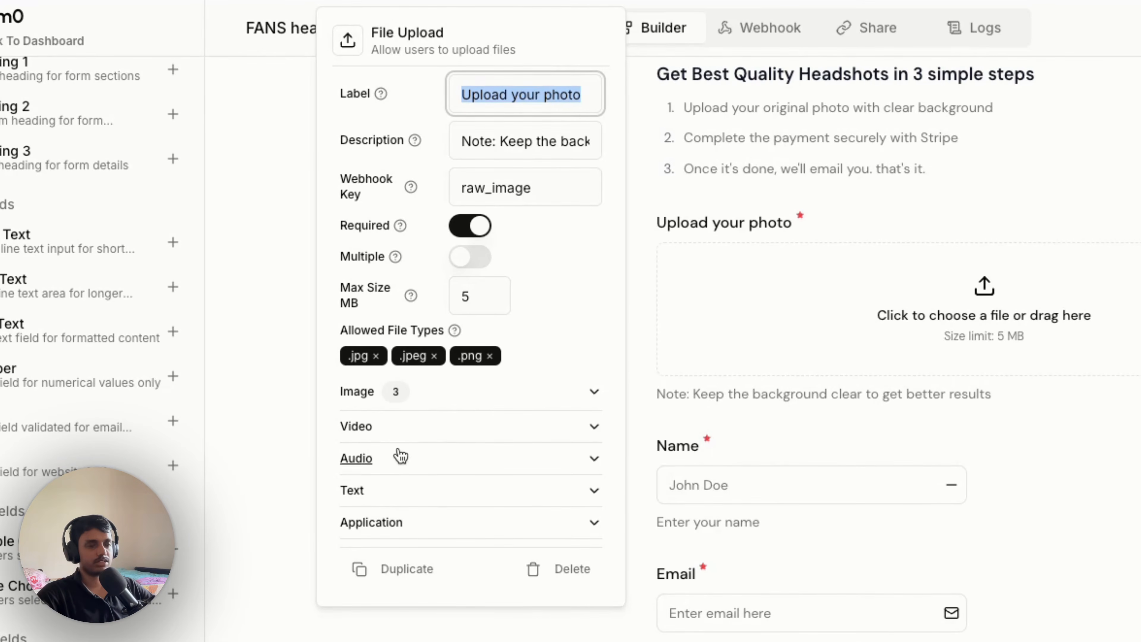
left_click(316, 526)
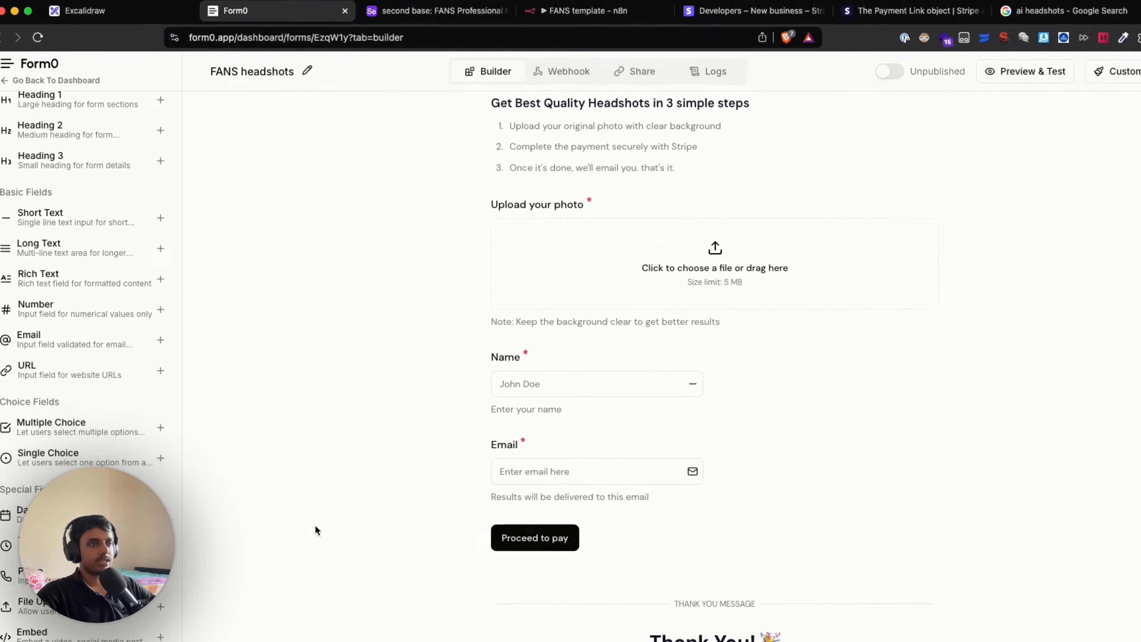
mouse_move(523, 387)
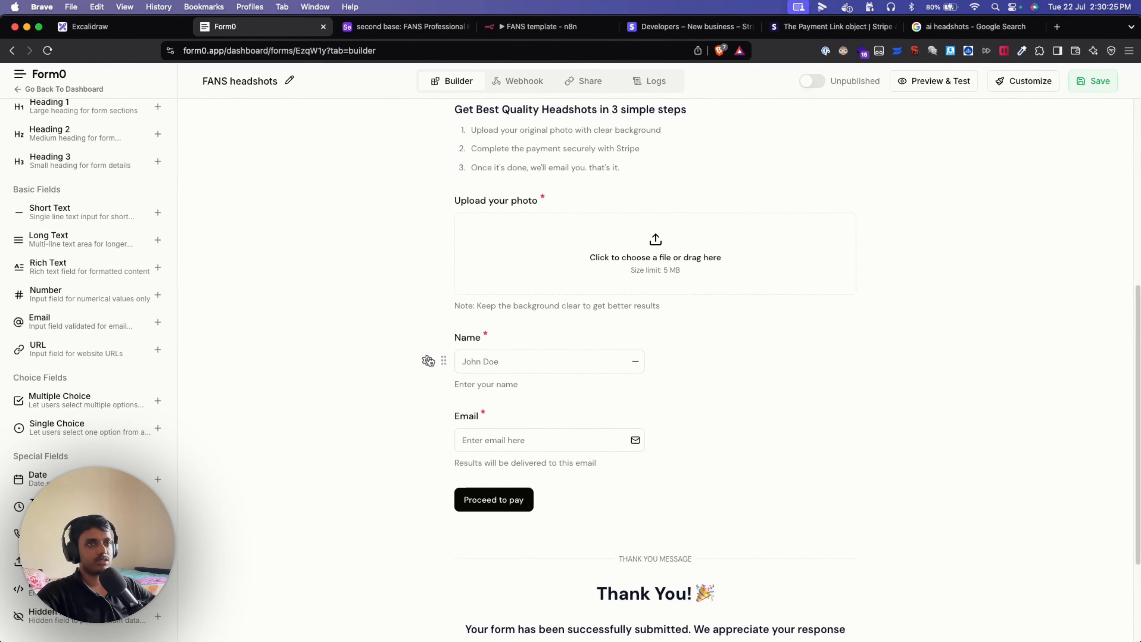
left_click(85, 223)
left_click(429, 305)
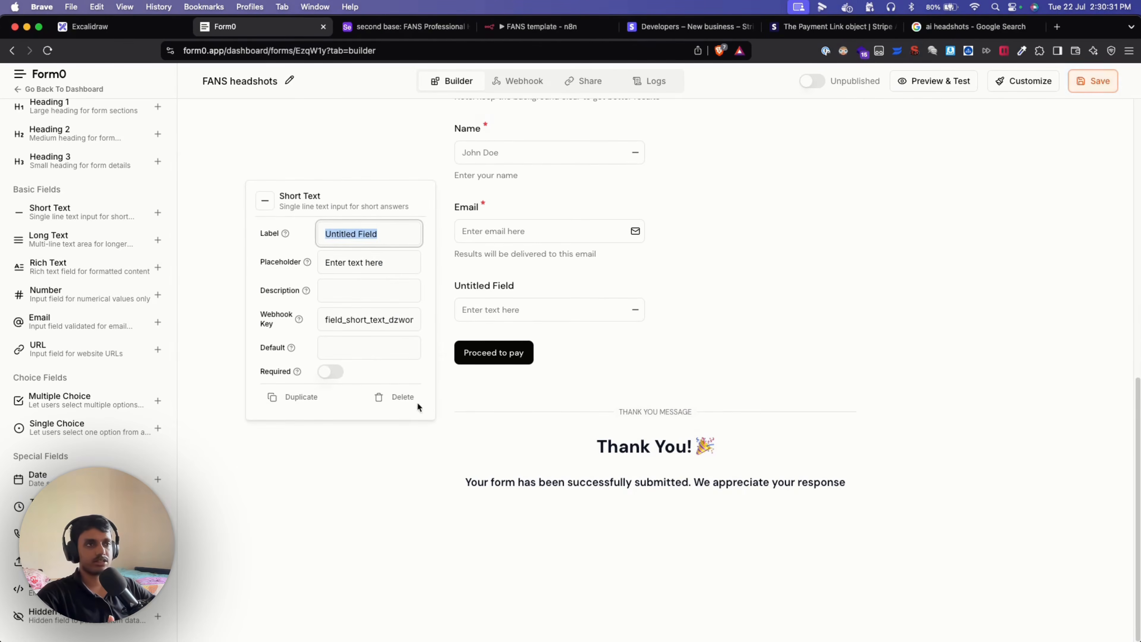
left_click(404, 397)
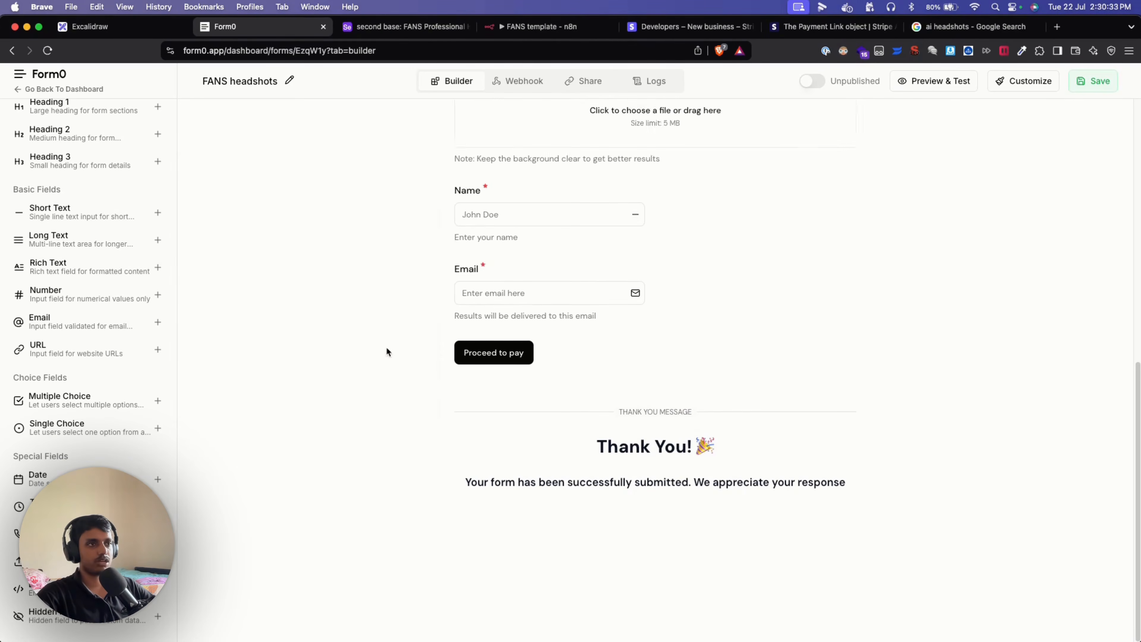
scroll(386, 347, "up", 3)
left_click(428, 364)
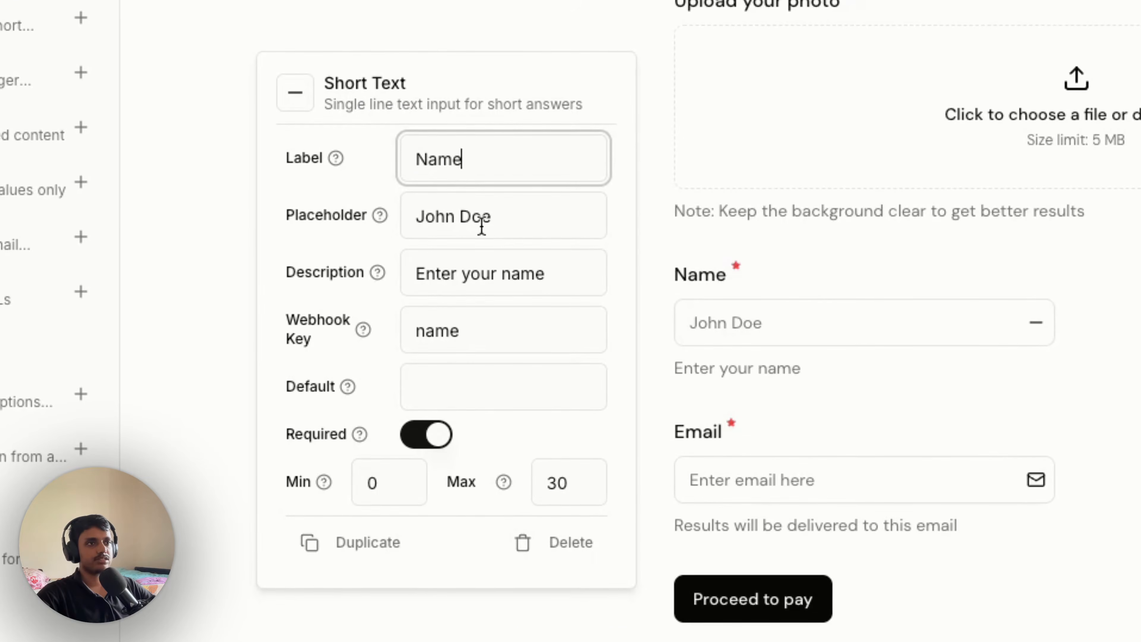
left_click_drag(547, 285, 415, 270)
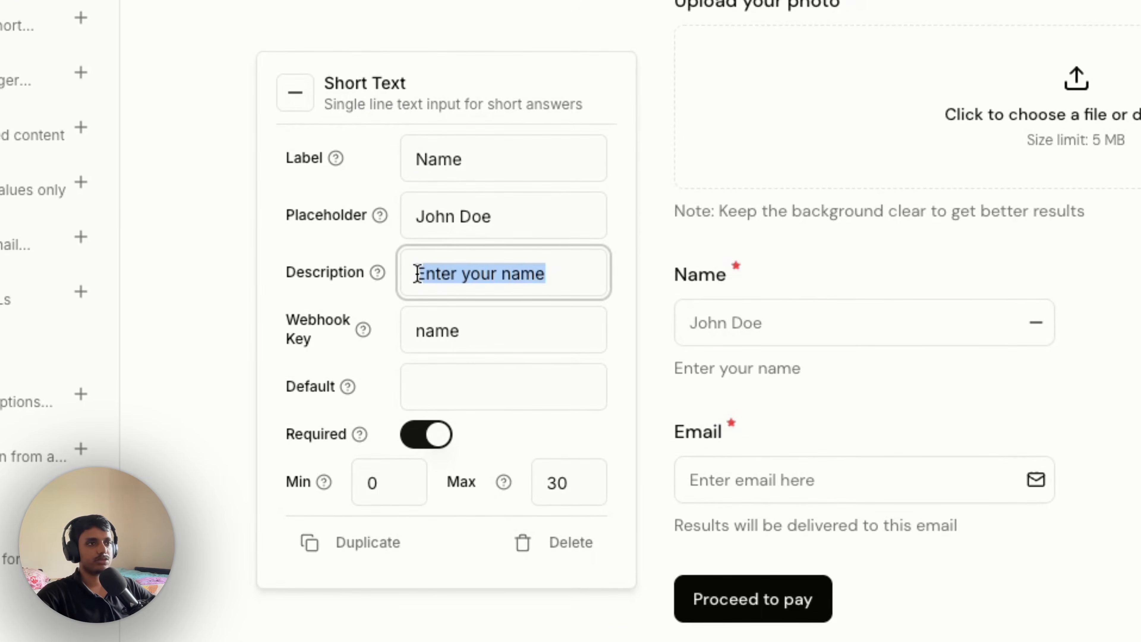
left_click(392, 361)
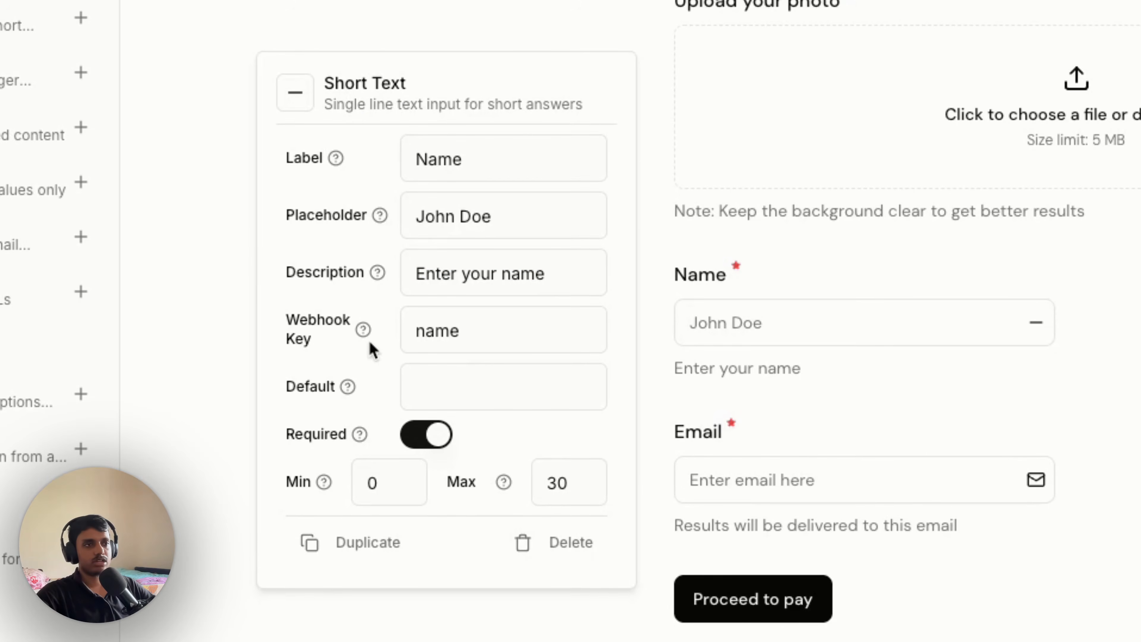
double_click(504, 340)
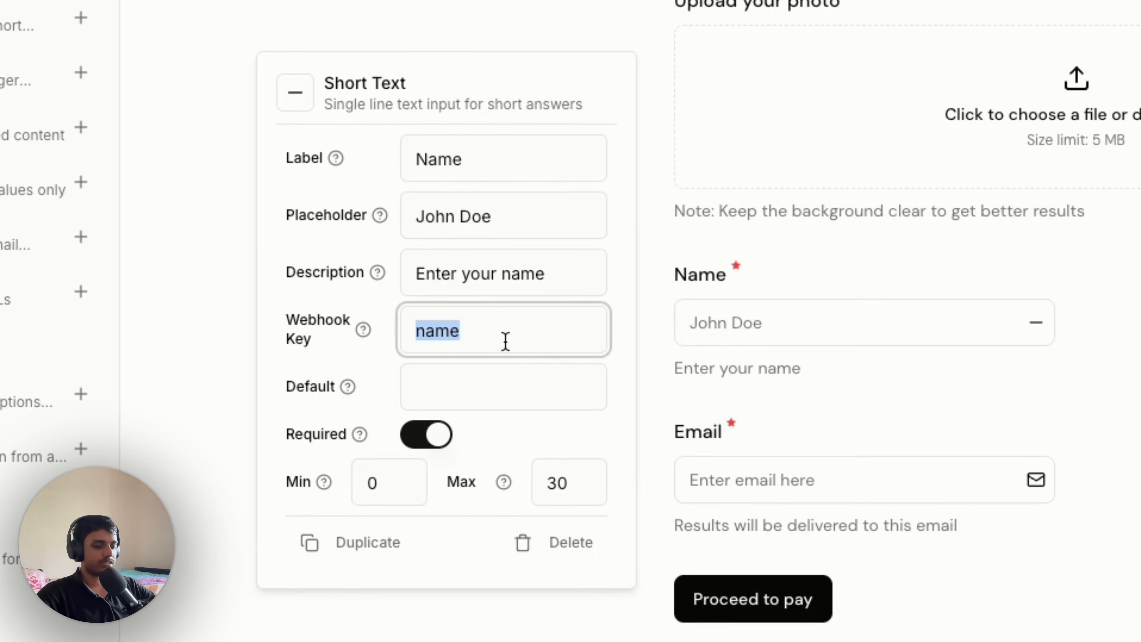
type("name")
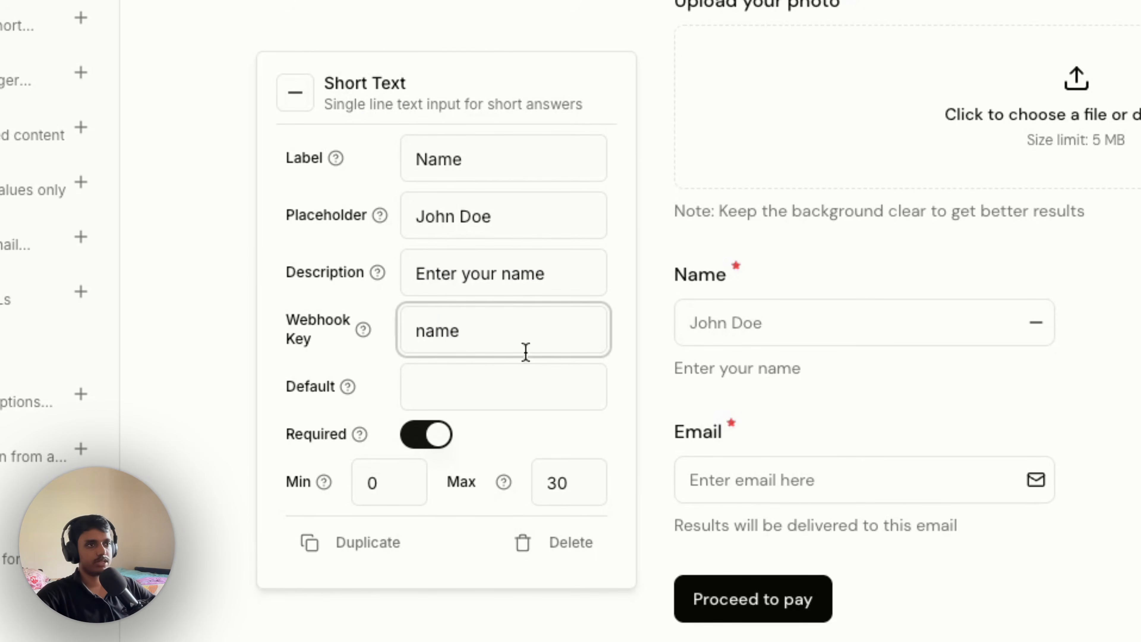
left_click(628, 371)
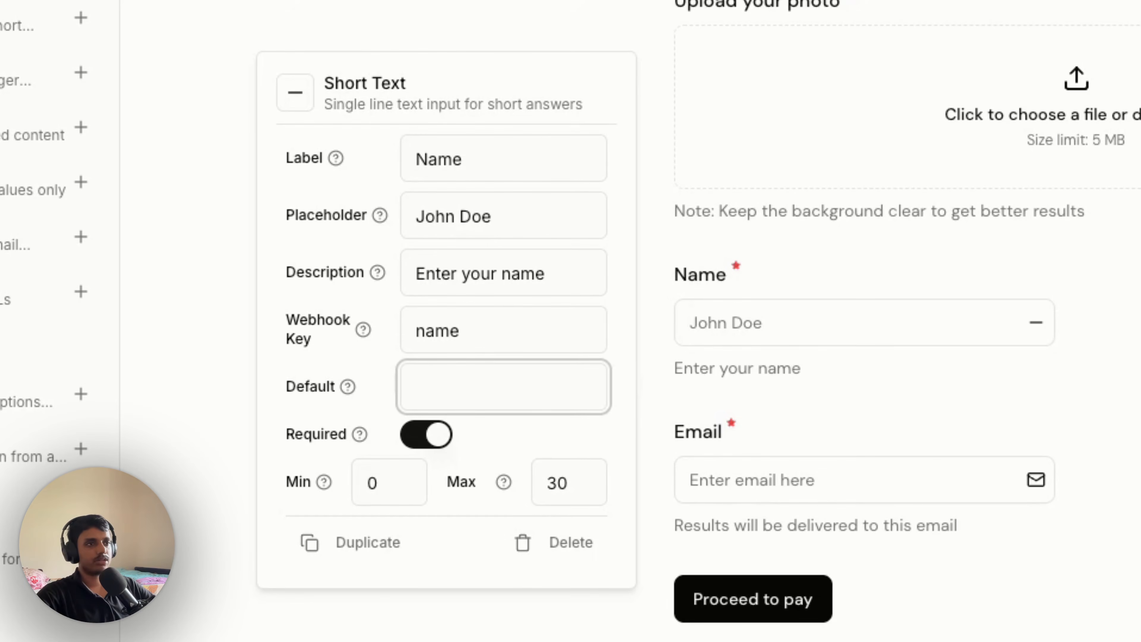
left_click(621, 407)
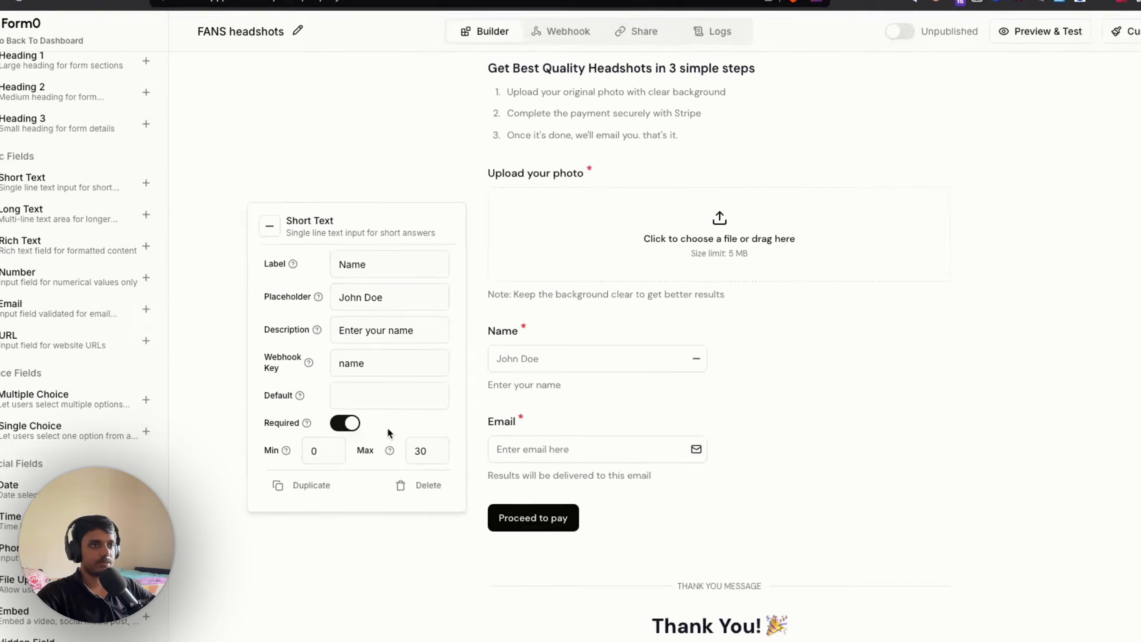
key("Escape")
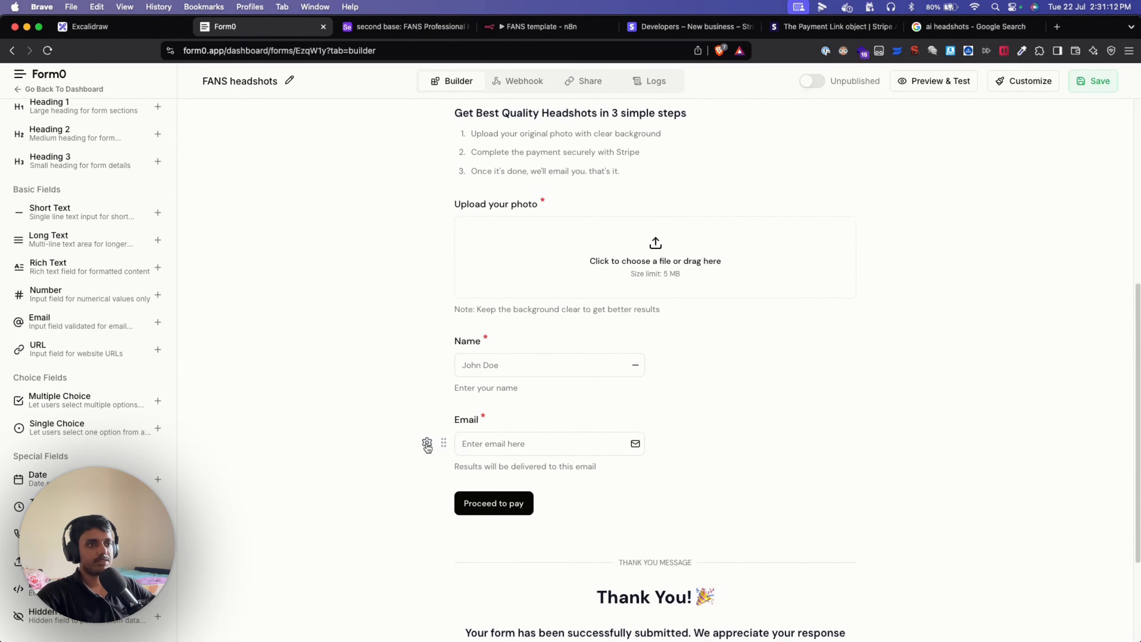
left_click(427, 444)
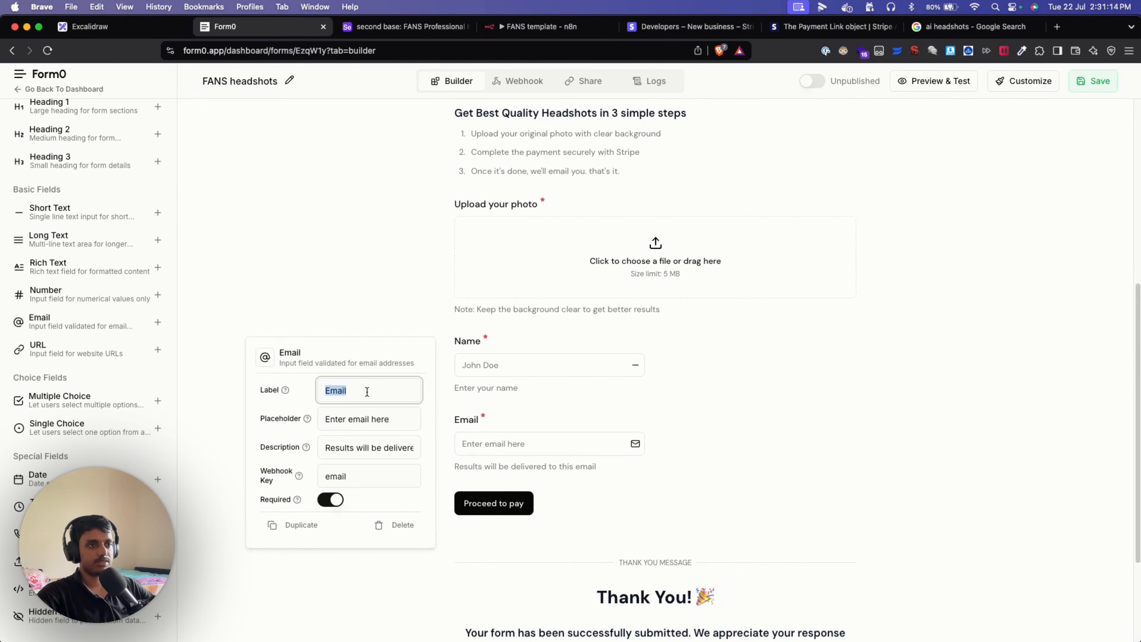
key("Escape")
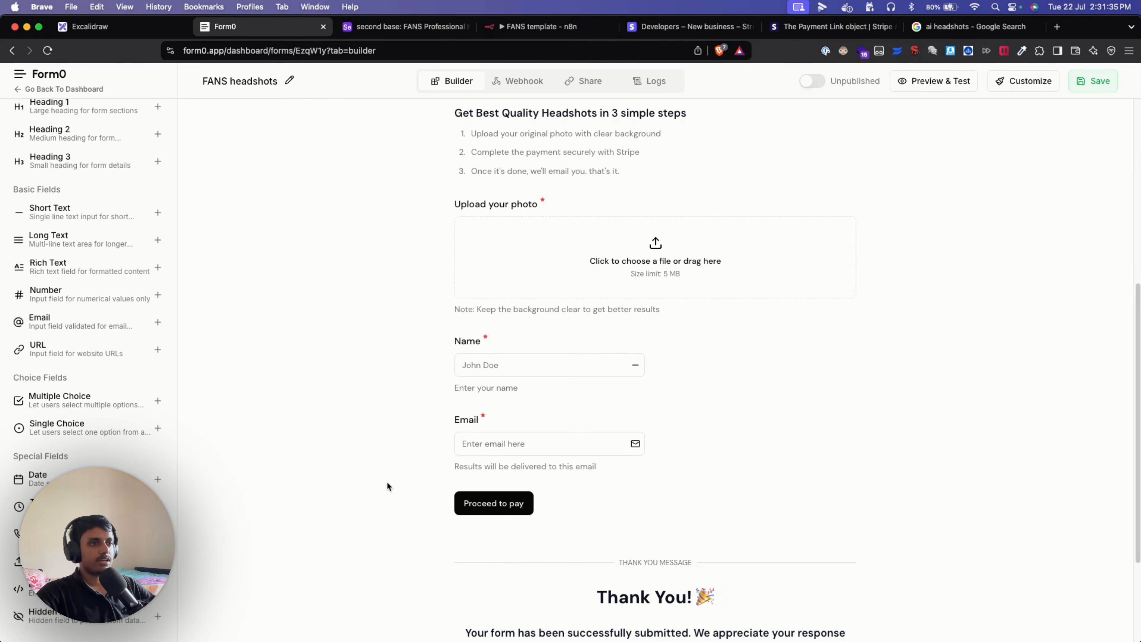
scroll(386, 480, "up", 1)
scroll(387, 480, "down", 2)
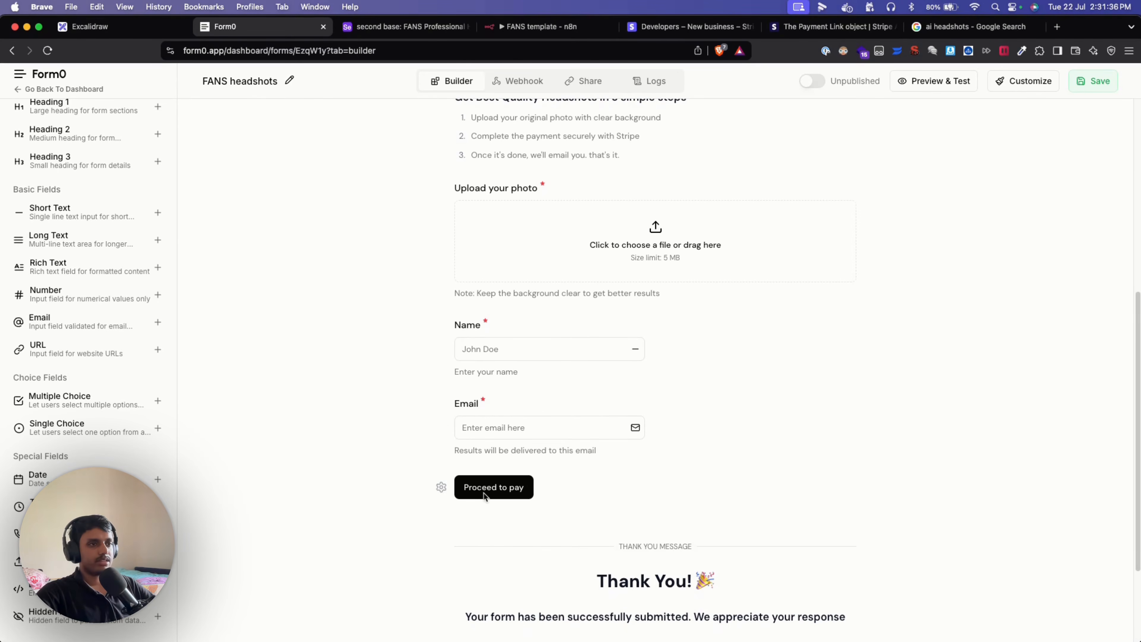
left_click(442, 487)
left_click(397, 505)
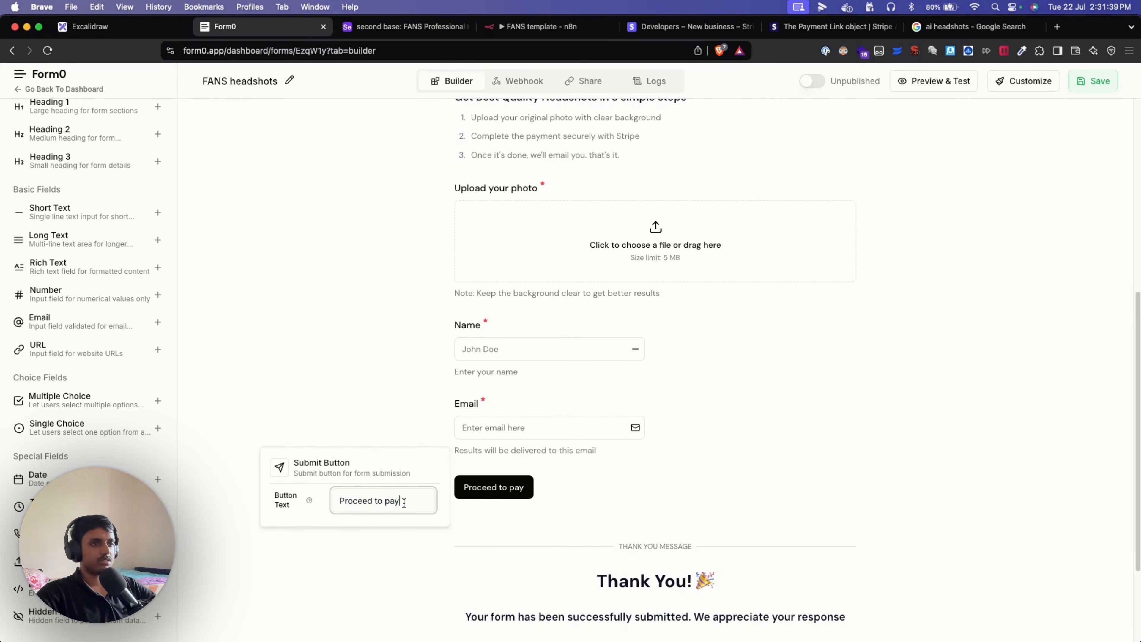
key("BackSpace")
key("BackSpace")
key("BackSpace")
key("BackSpace")
key("BackSpace")
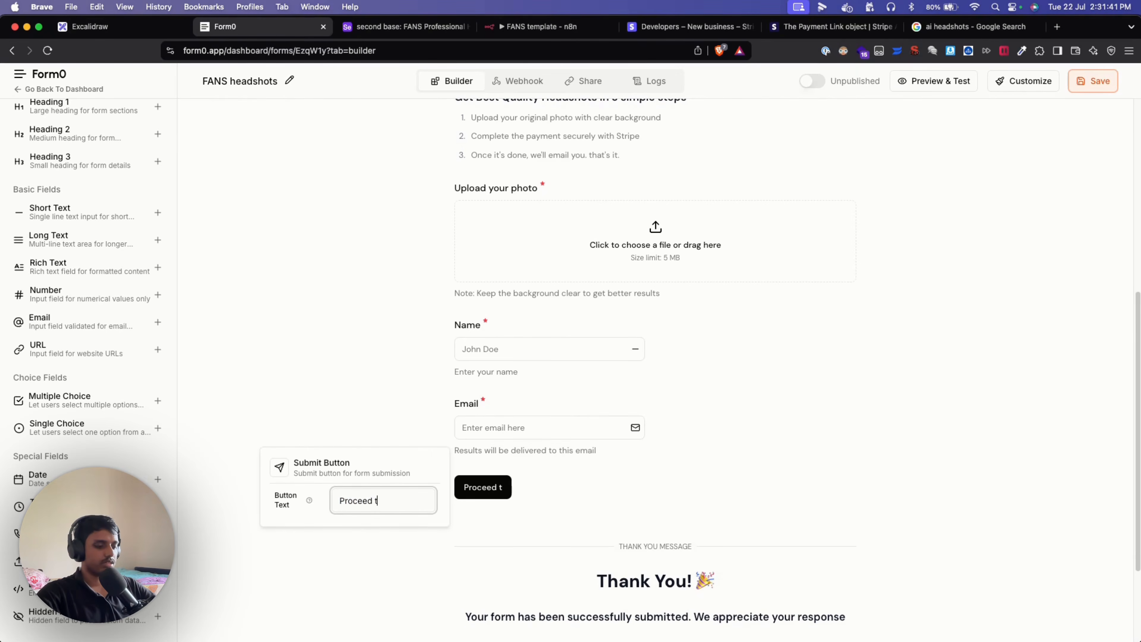
type("o pay")
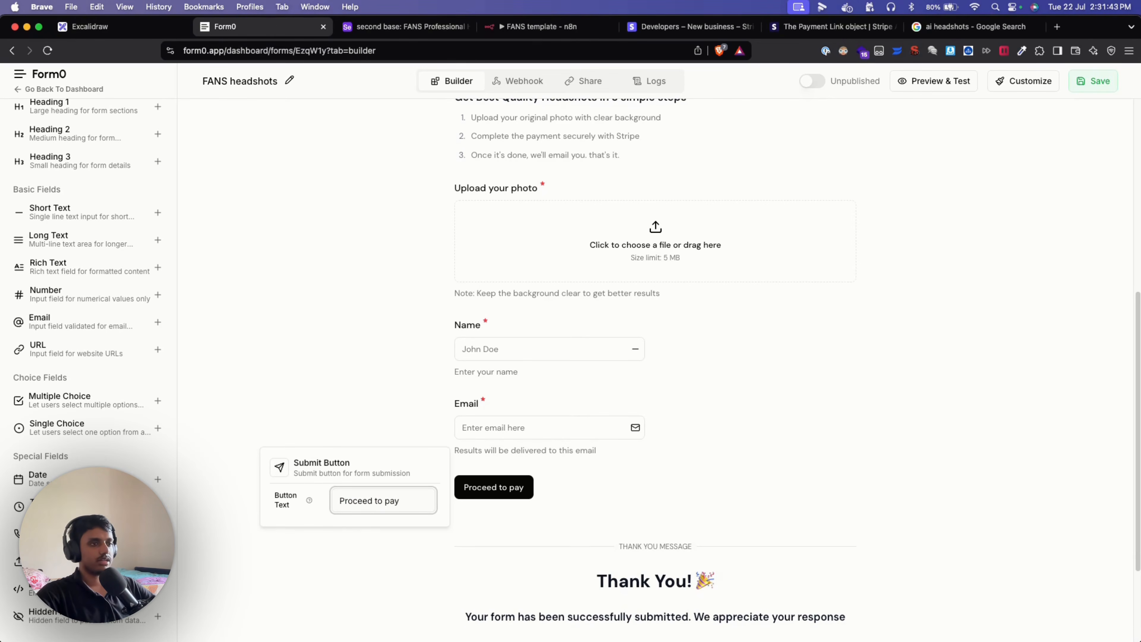
left_click(406, 598)
scroll(584, 509, "down", 3)
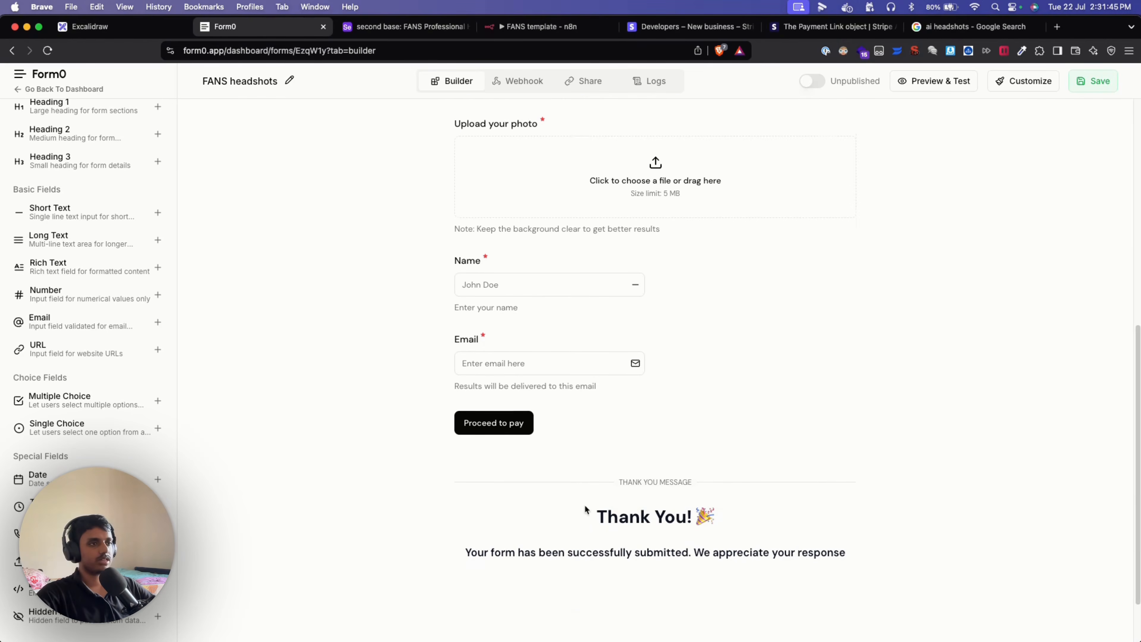
left_click(441, 492)
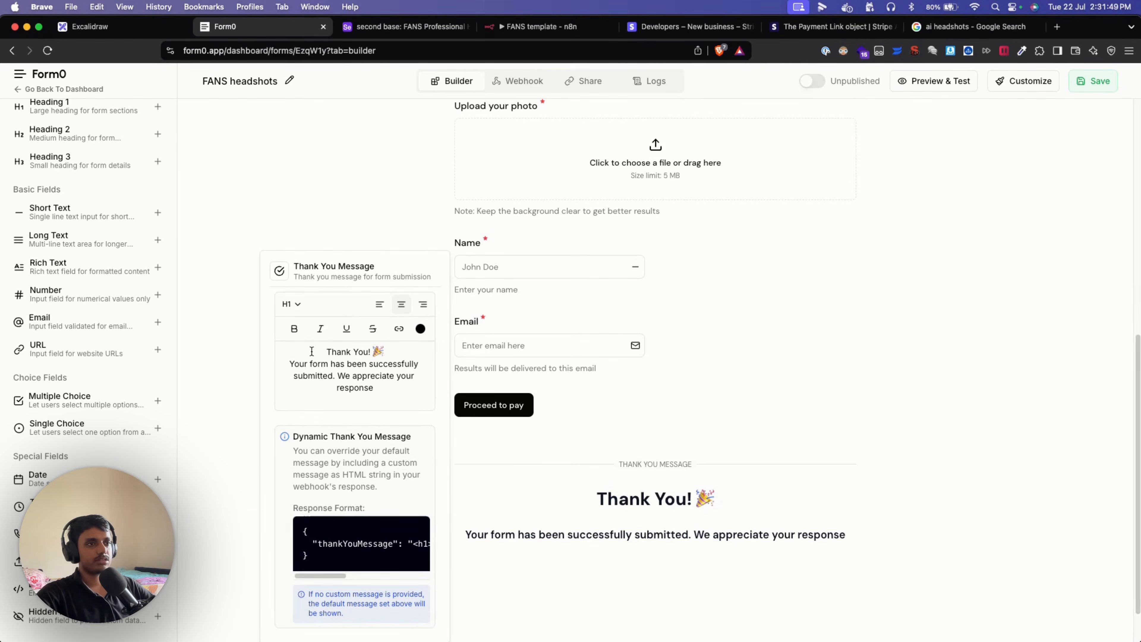
left_click_drag(326, 352, 373, 393)
left_click(391, 389)
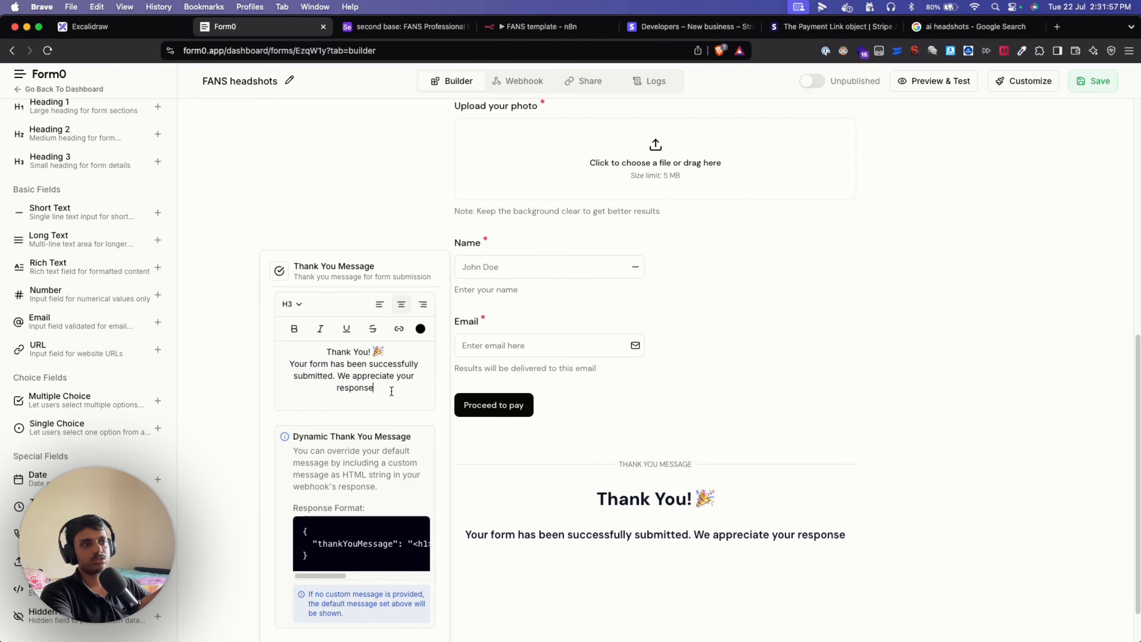
left_click(541, 559)
scroll(478, 325, "up", 3)
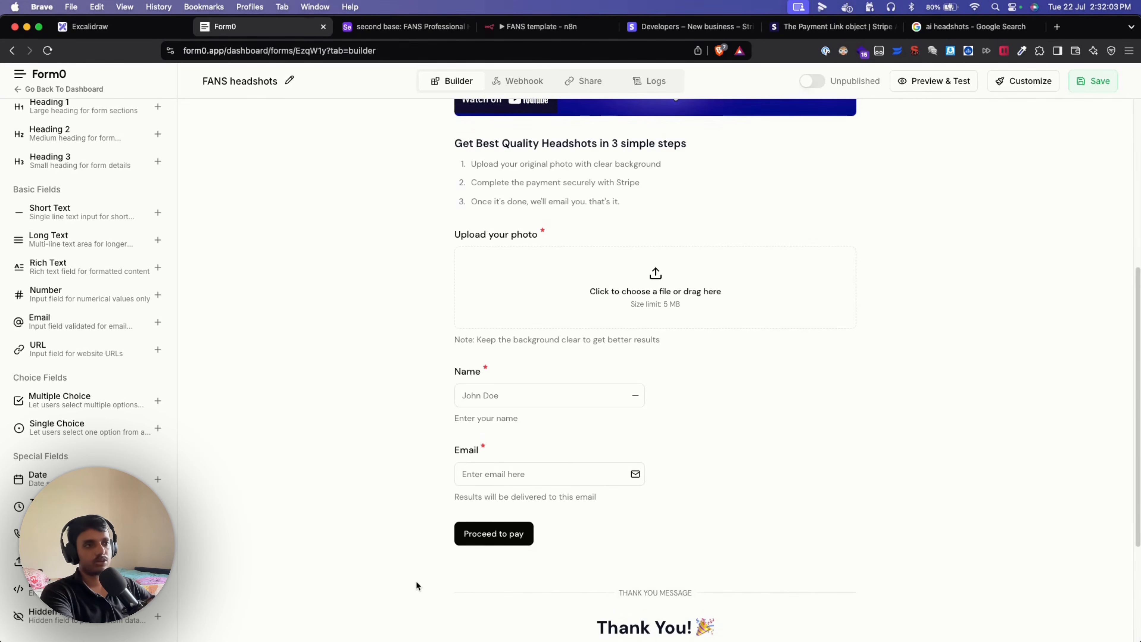
scroll(415, 580, "down", 4)
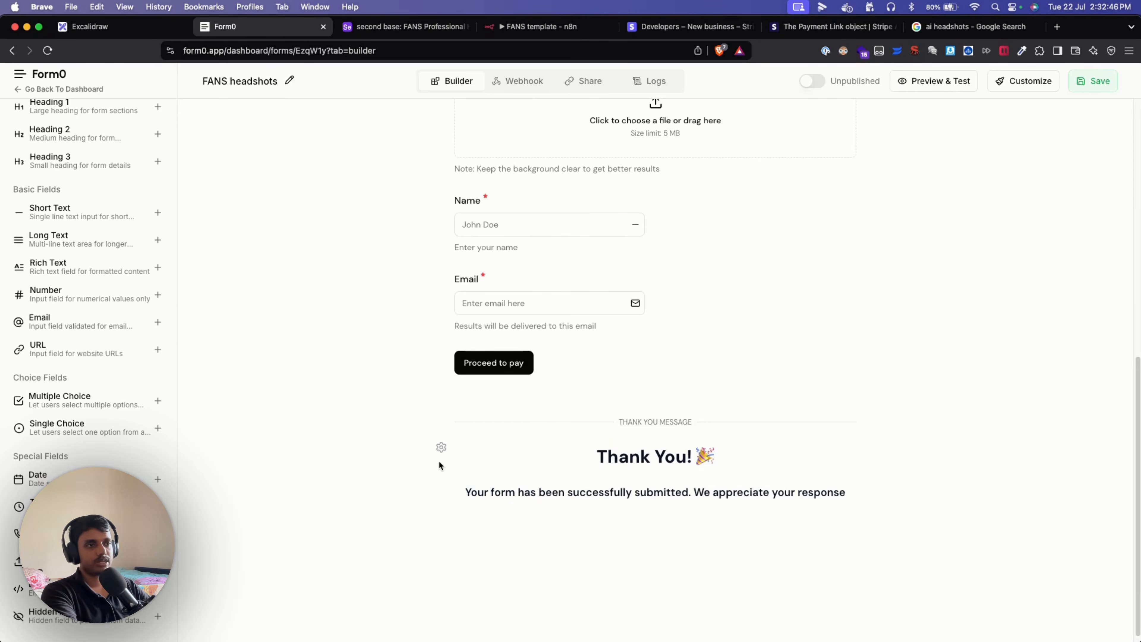
left_click(442, 446)
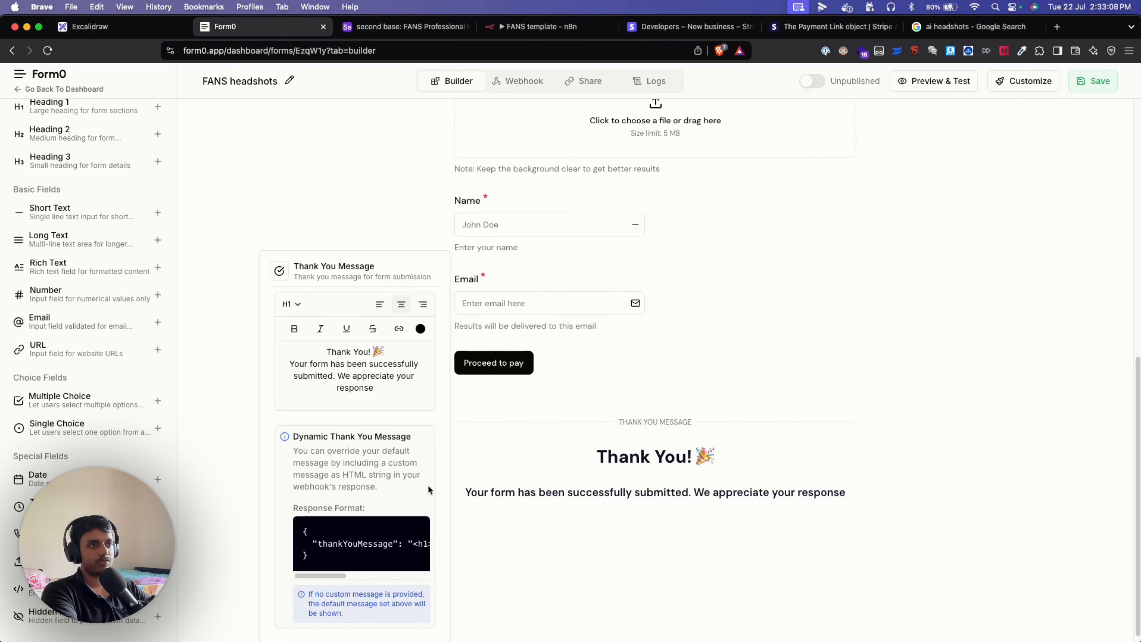
left_click(542, 571)
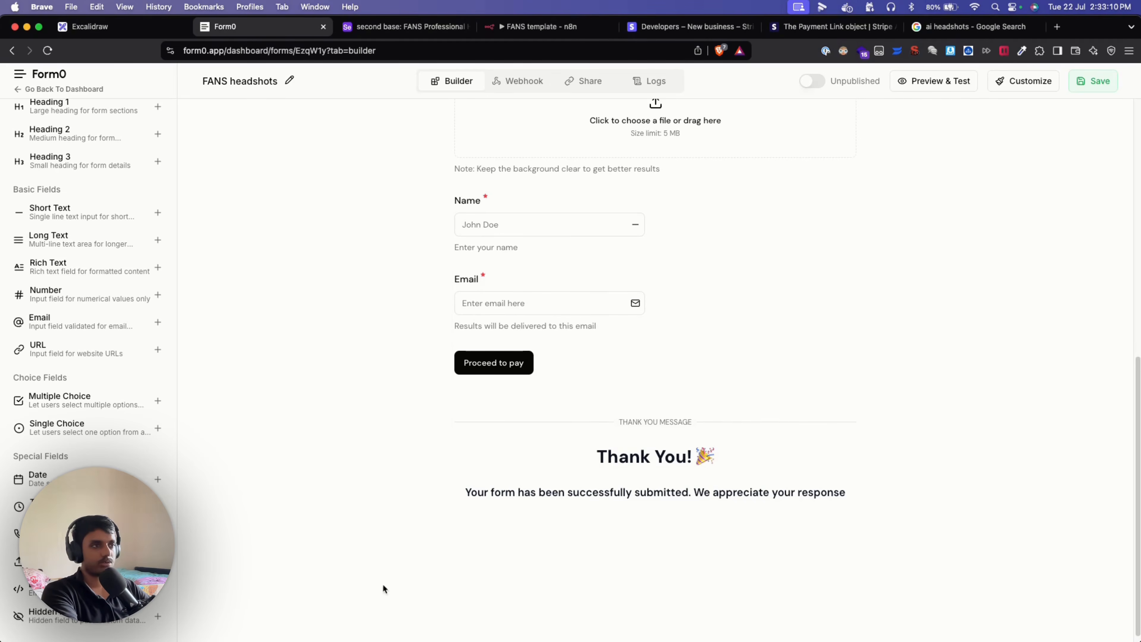
scroll(345, 506, "up", 4)
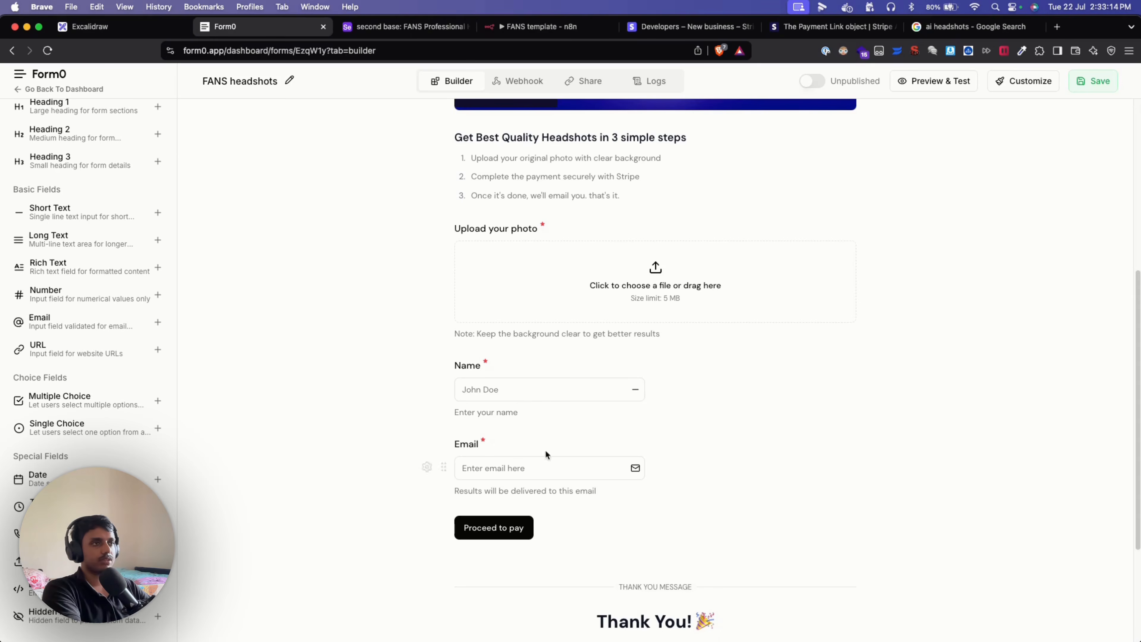
scroll(545, 454, "up", 6)
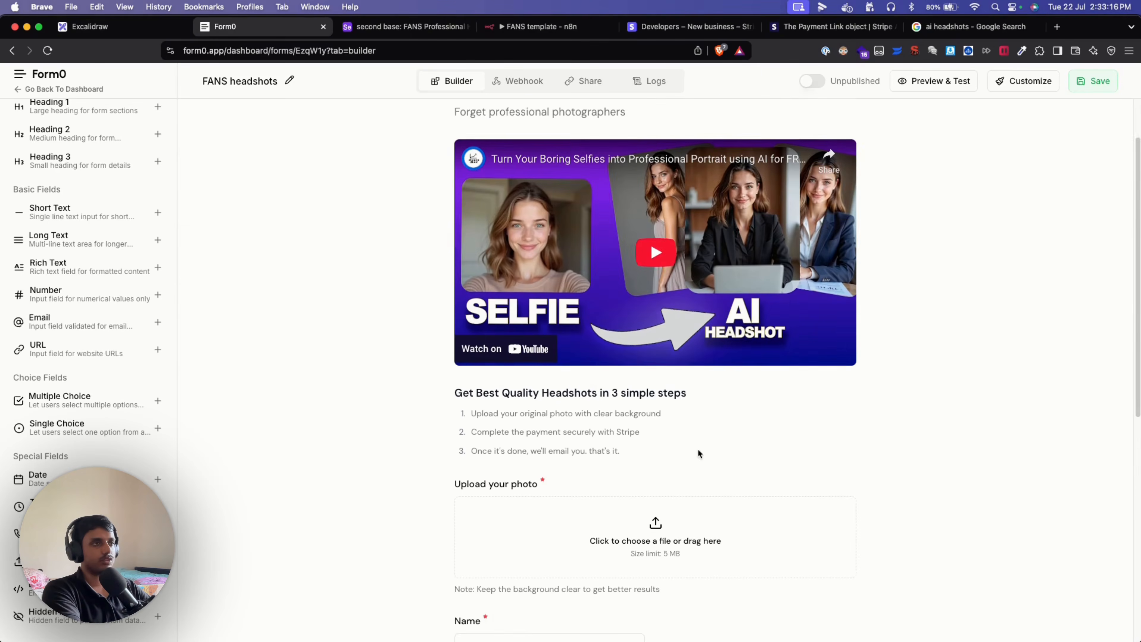
scroll(921, 436, "up", 2)
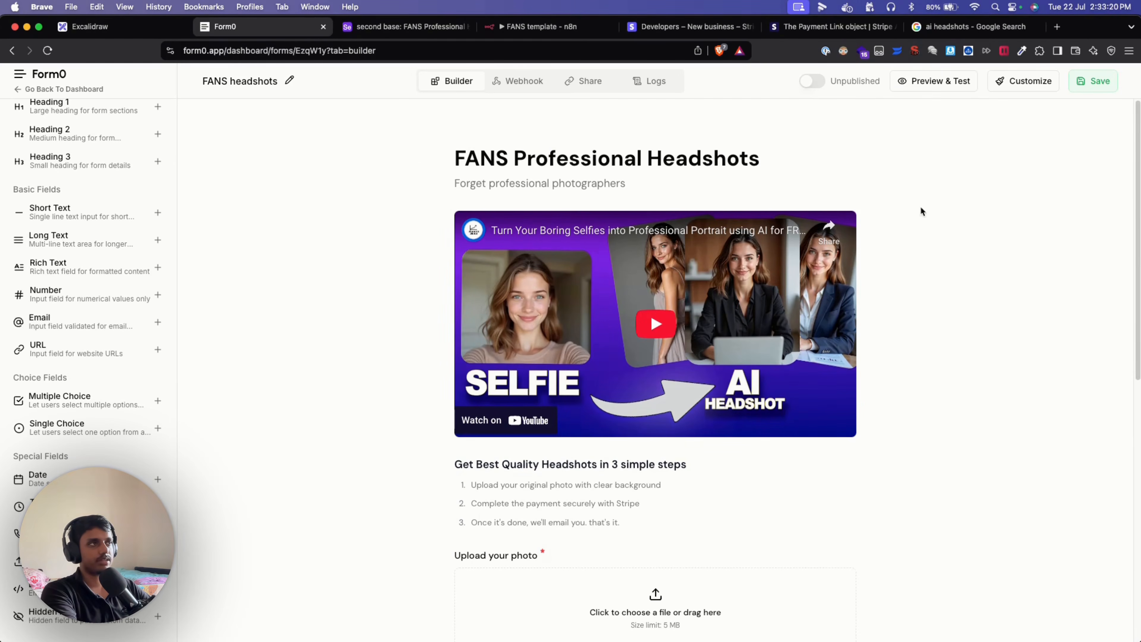
Preview the form and upload the photo 1609144235533.jpeg.
left_click(926, 87)
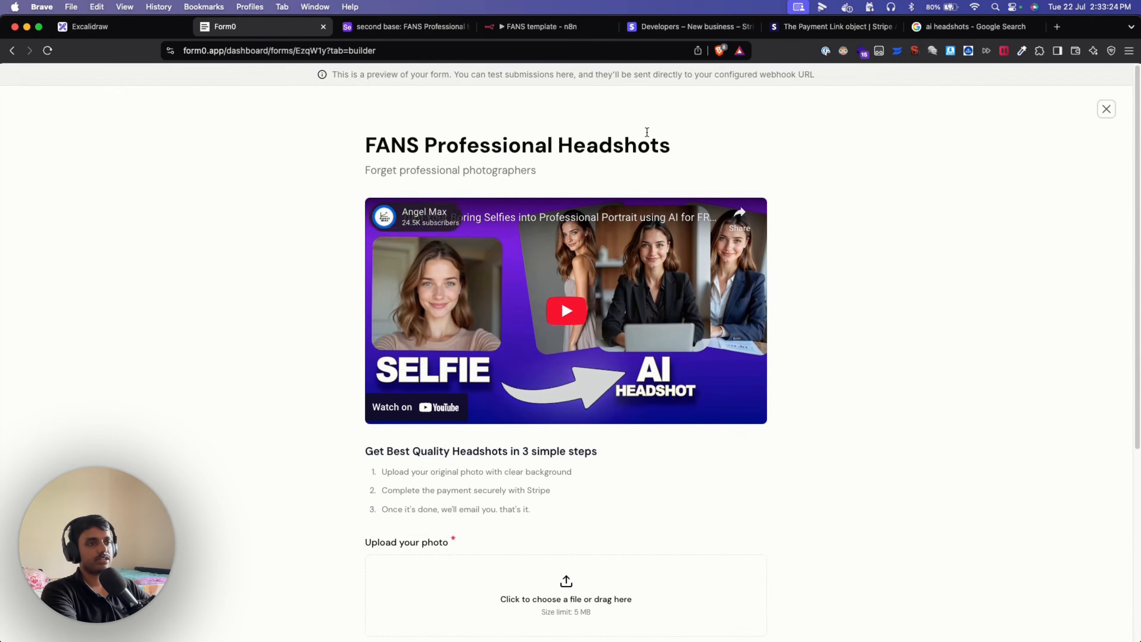
scroll(764, 463, "down", 5)
scroll(406, 269, "up", 5)
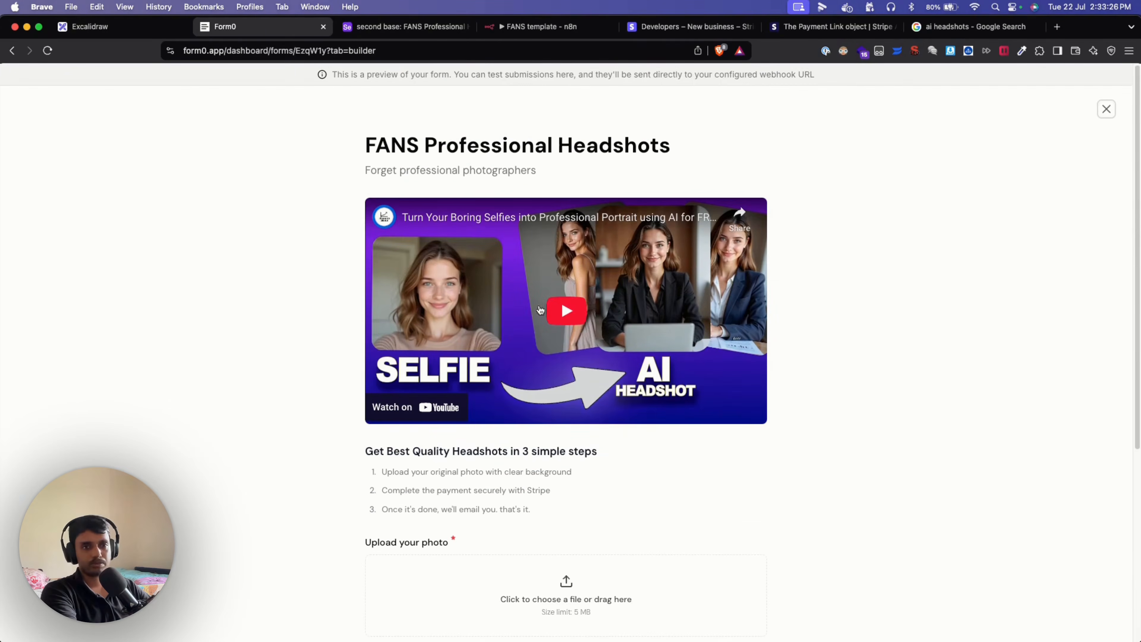
scroll(840, 334, "down", 2)
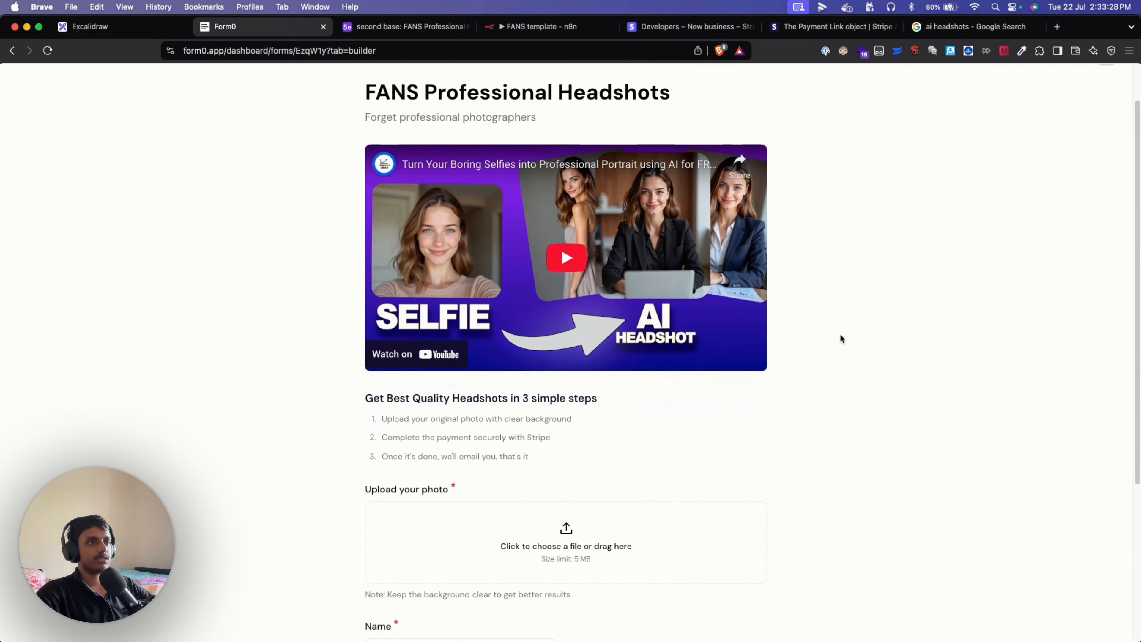
scroll(848, 522, "down", 5)
left_click(631, 341)
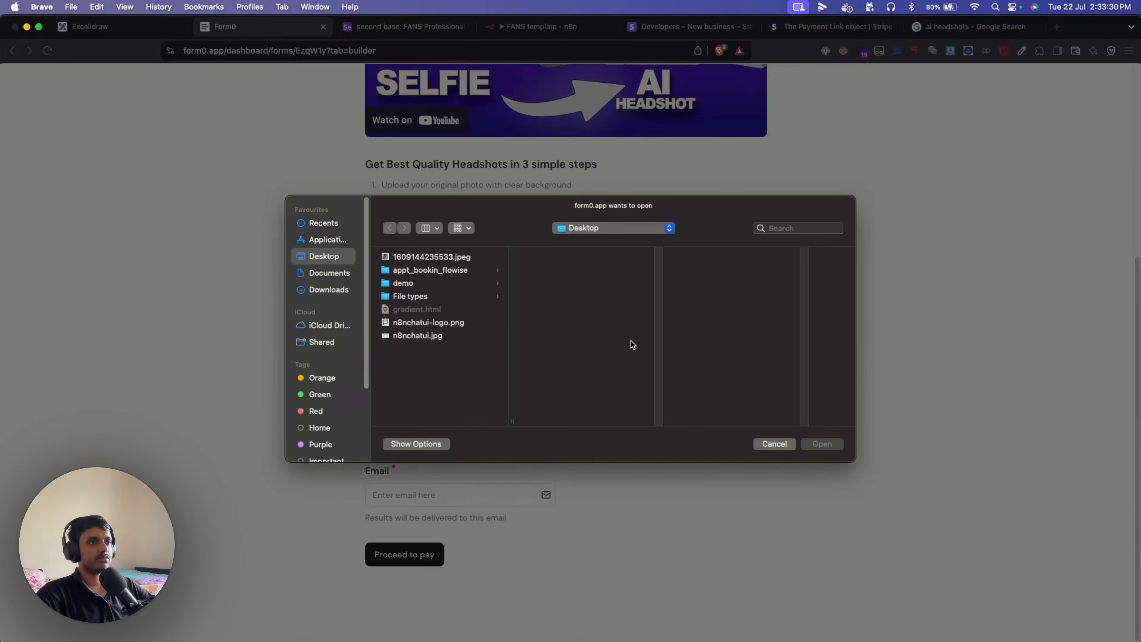
left_click(439, 257)
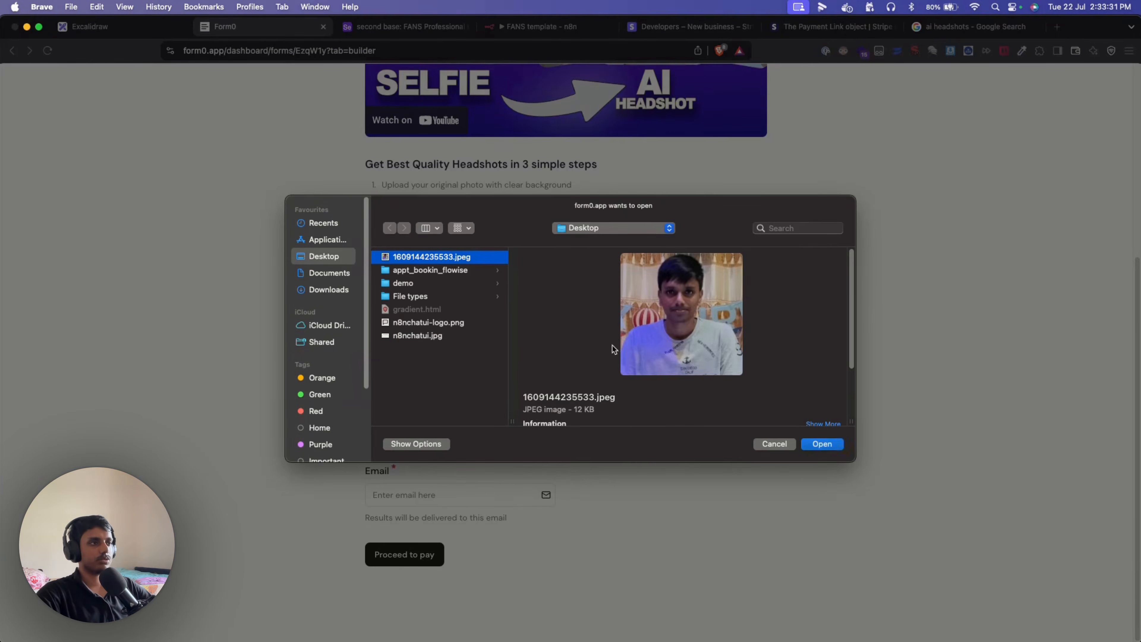
left_click(821, 444)
Fill in a test name and e-mail address in the preview form.
left_click(432, 452)
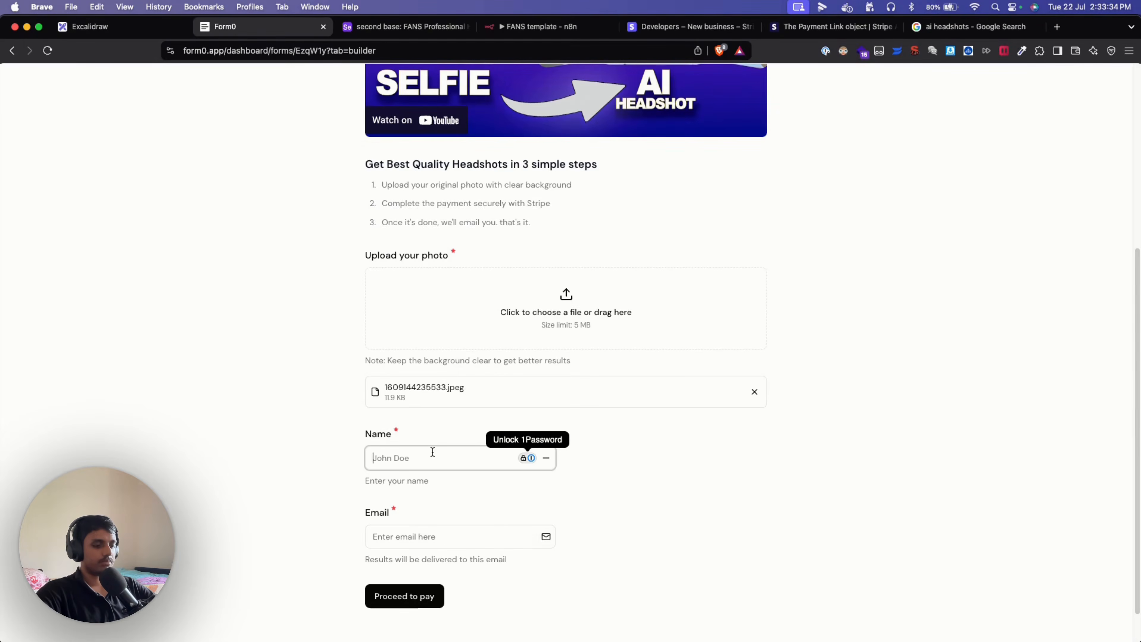
type("Manoj")
key("Tab")
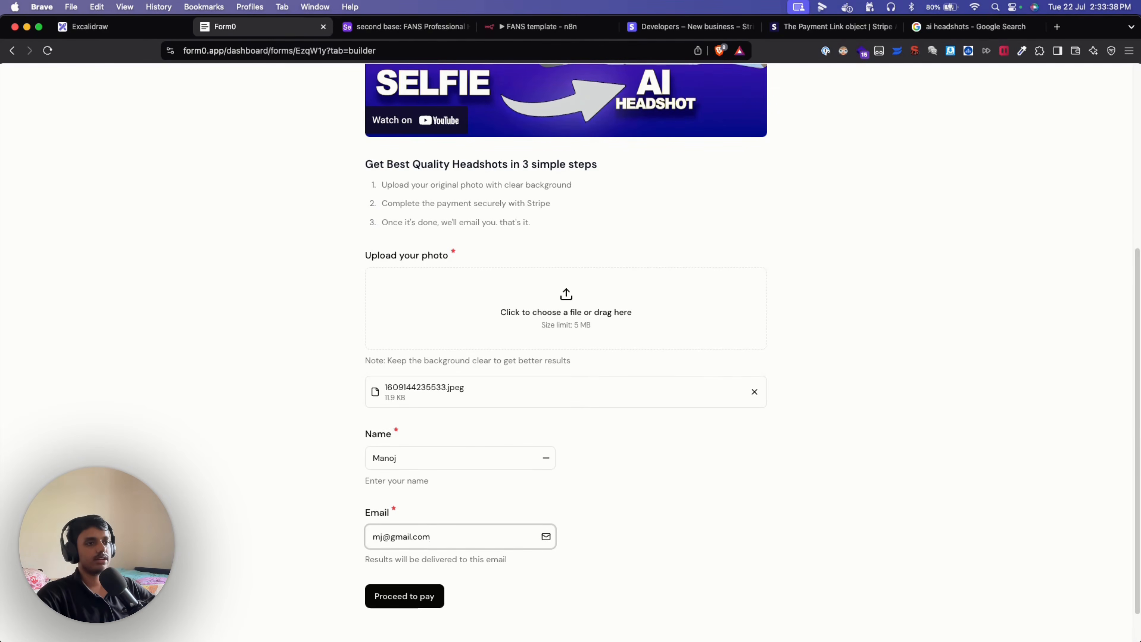
scroll(652, 479, "down", 2)
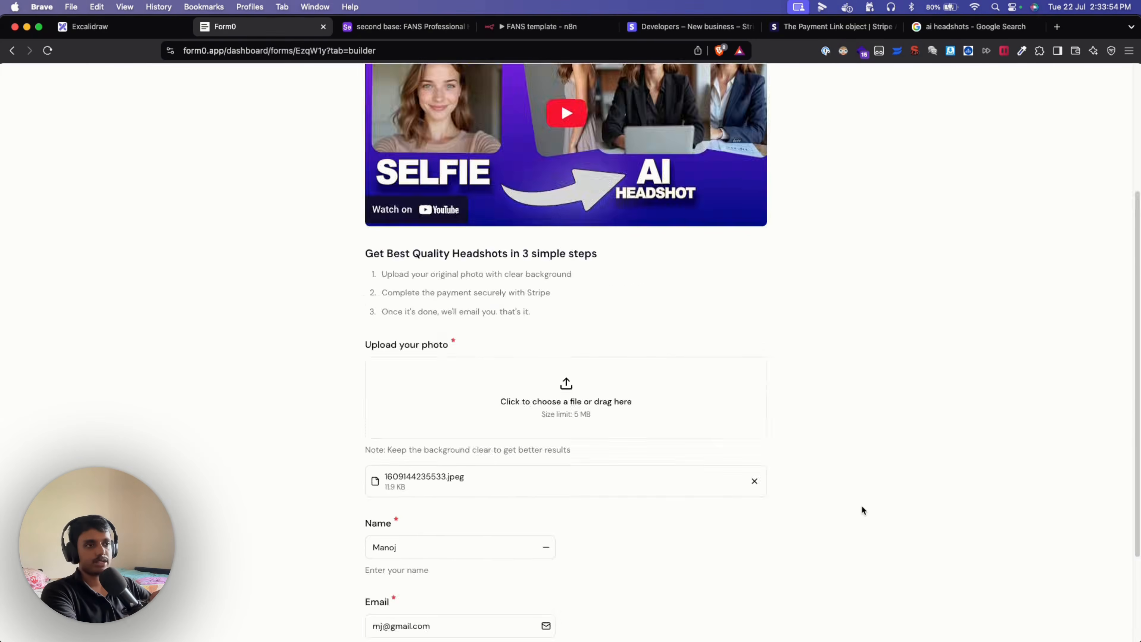
scroll(861, 508, "down", 5)
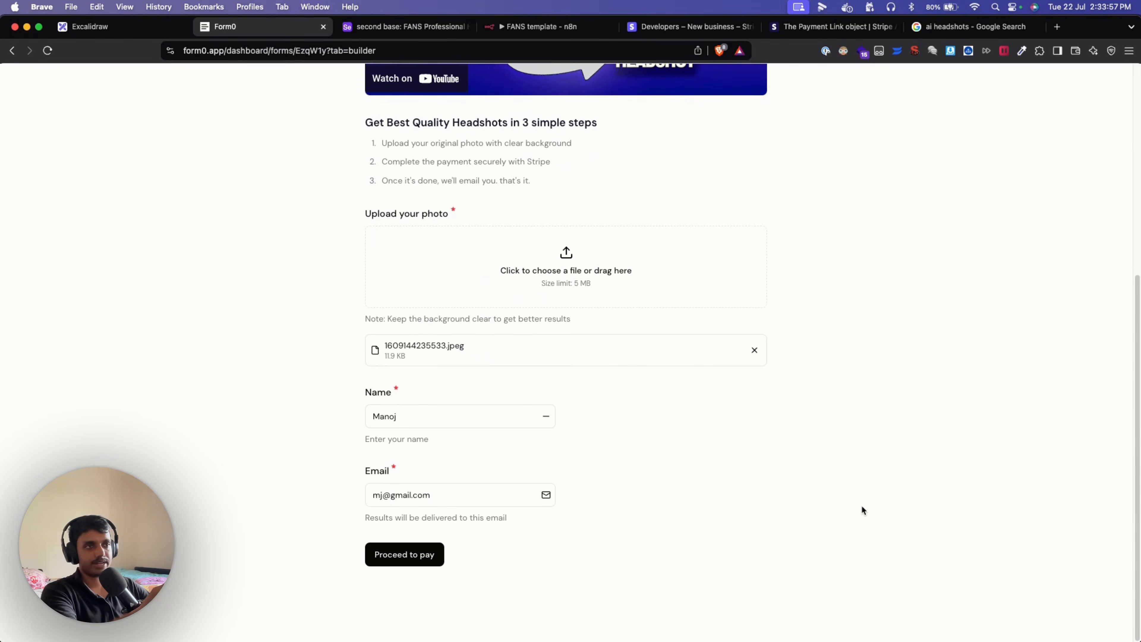
scroll(861, 504, "up", 8)
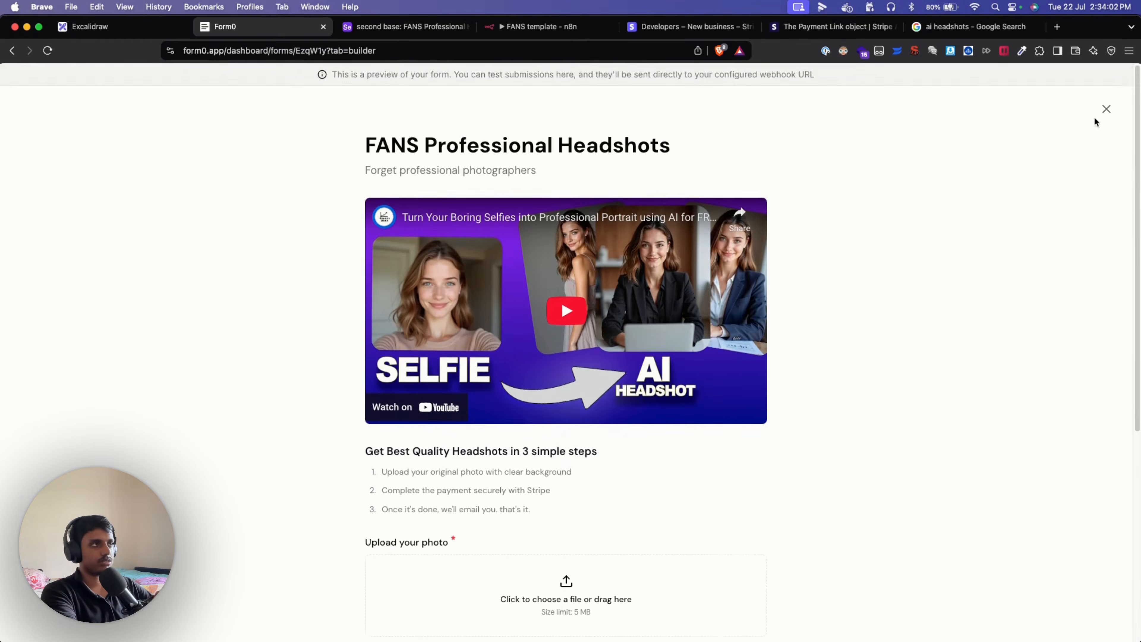
Close the preview, open the form's Webhook settings for editing, and move to the n8n 'FANS template' workflow.
left_click(1106, 109)
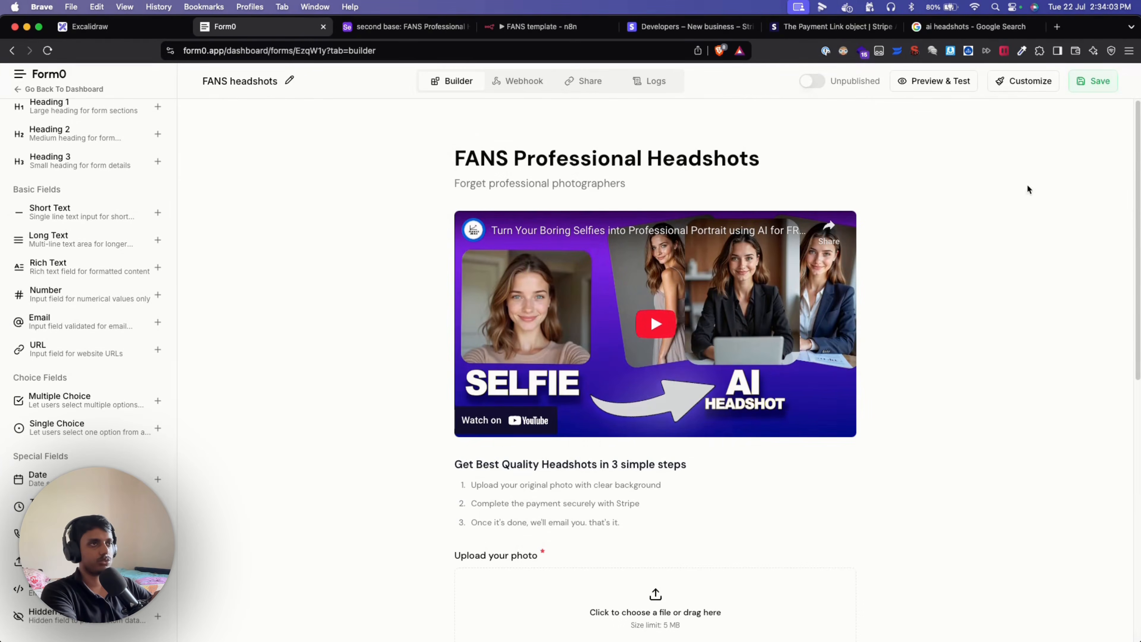
left_click(510, 84)
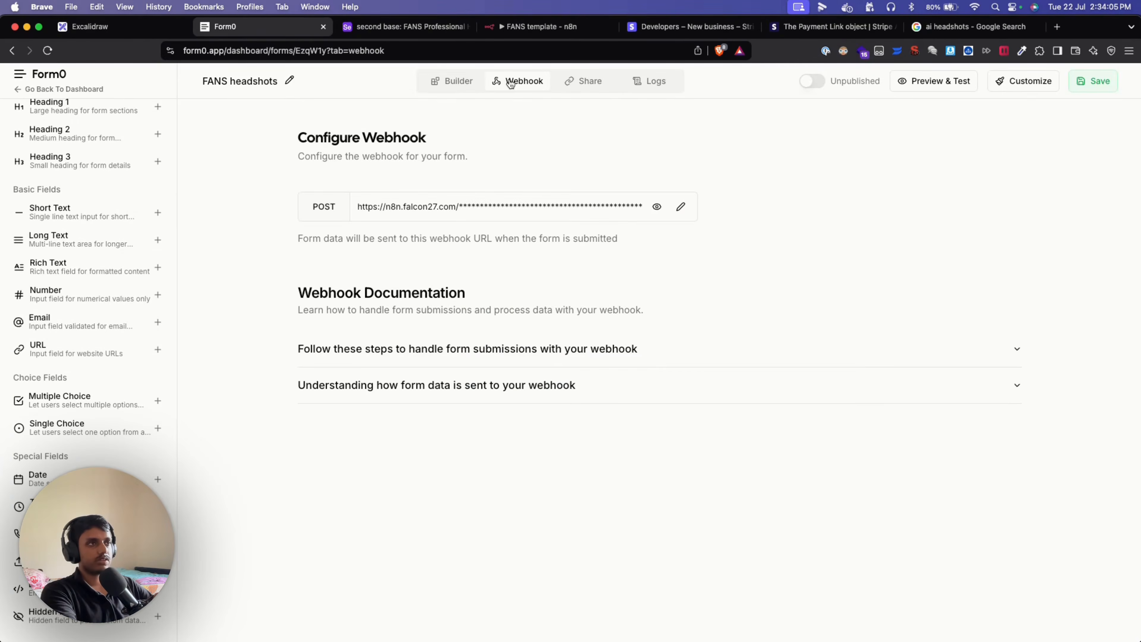
left_click(681, 208)
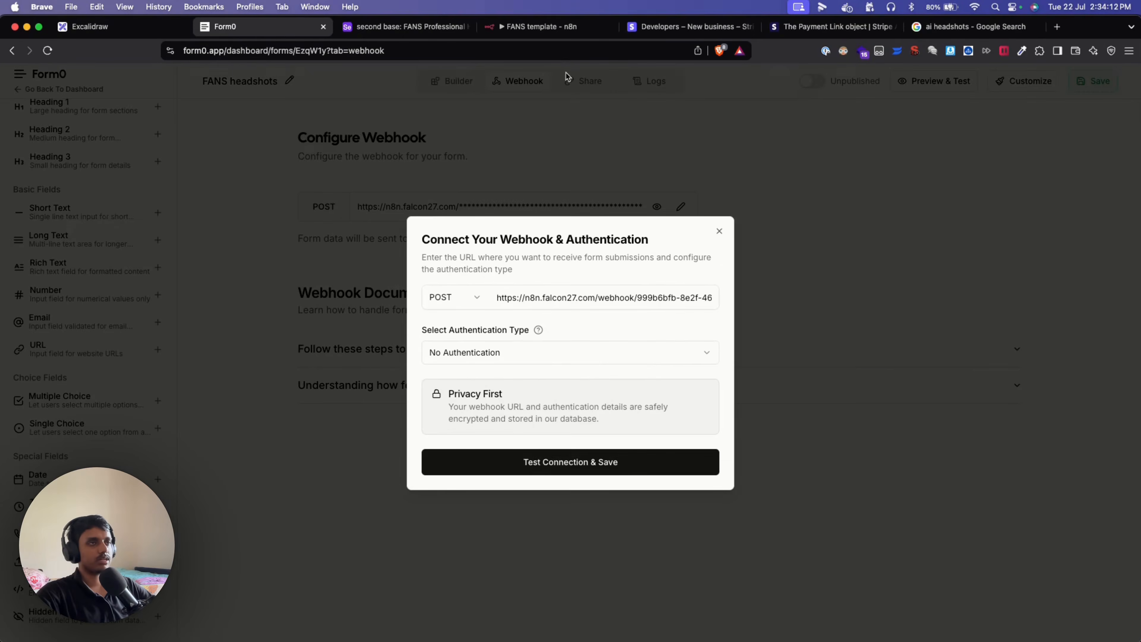
left_click(552, 31)
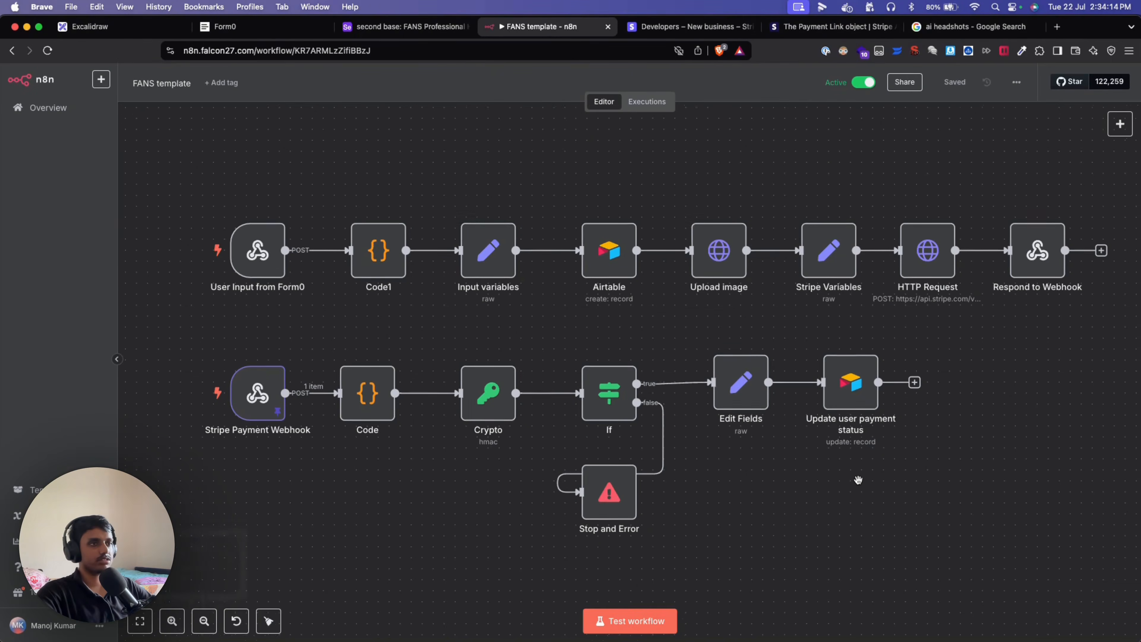
Select the eight top-row nodes of the Form0 signup flow to review them.
scroll(869, 483, "right", 3)
scroll(869, 483, "down", 2)
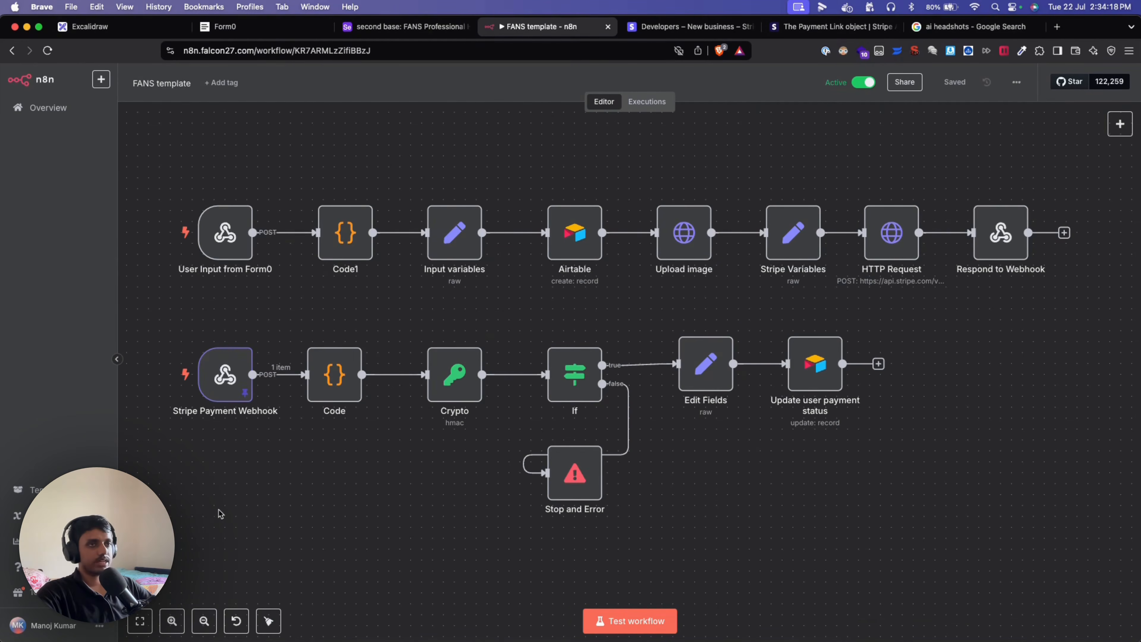
left_click_drag(183, 174, 1066, 300)
left_click(1059, 335)
left_click_drag(158, 165, 170, 145)
left_click(1103, 319)
left_click(171, 145)
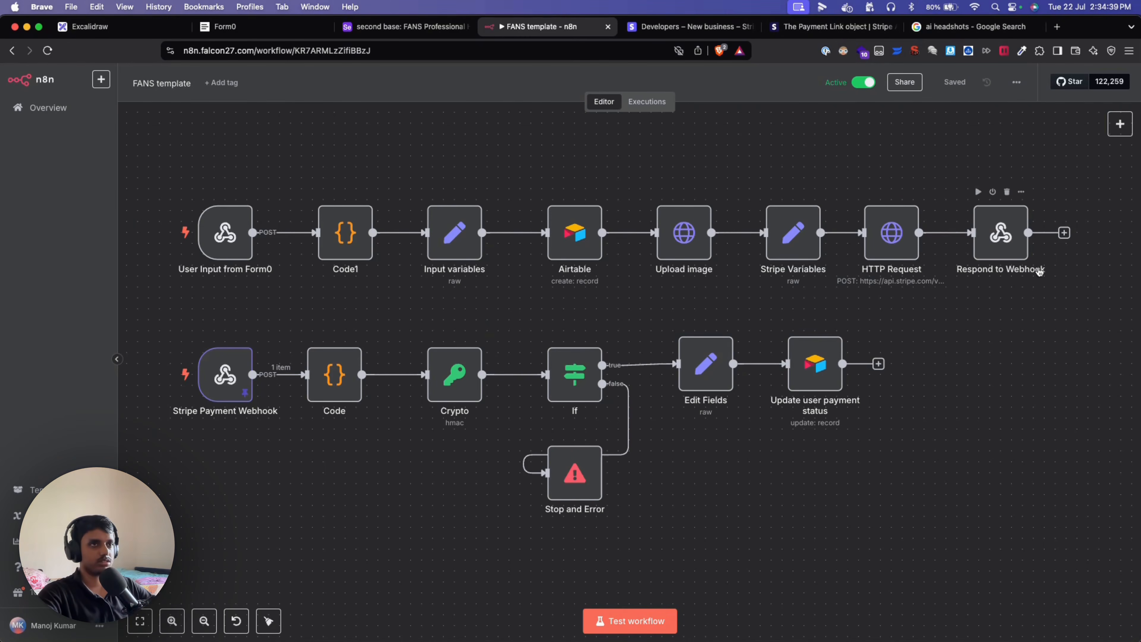
left_click_drag(1090, 300, 131, 165)
left_click(271, 149)
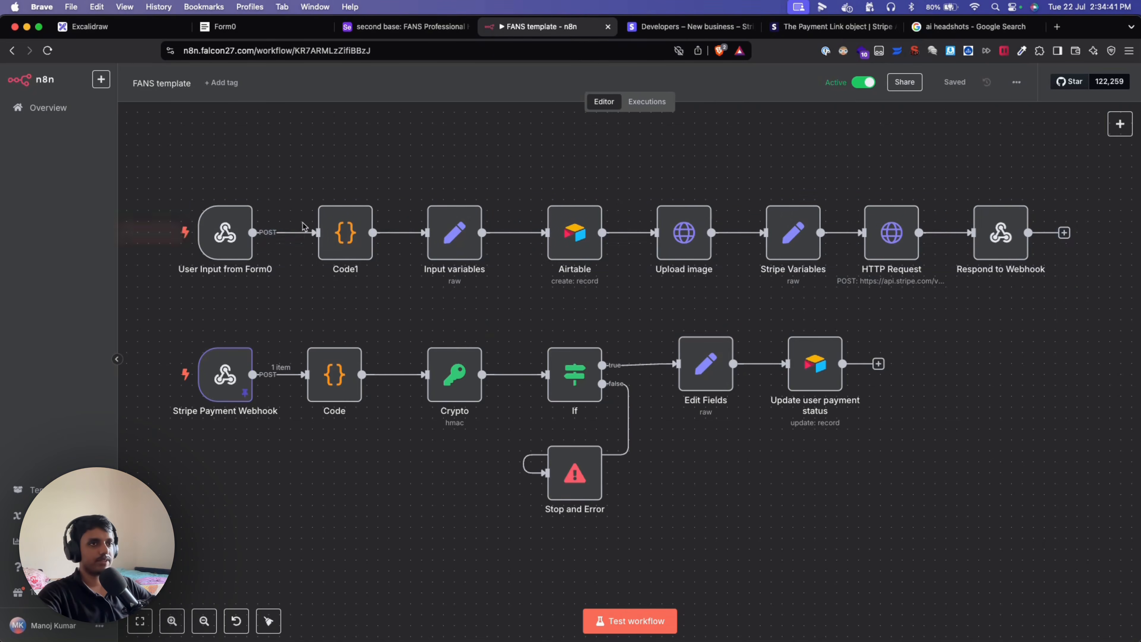
Select the bottom-row Stripe payment nodes to review them, then go to the Airtable headshots table.
left_click_drag(189, 325, 961, 524)
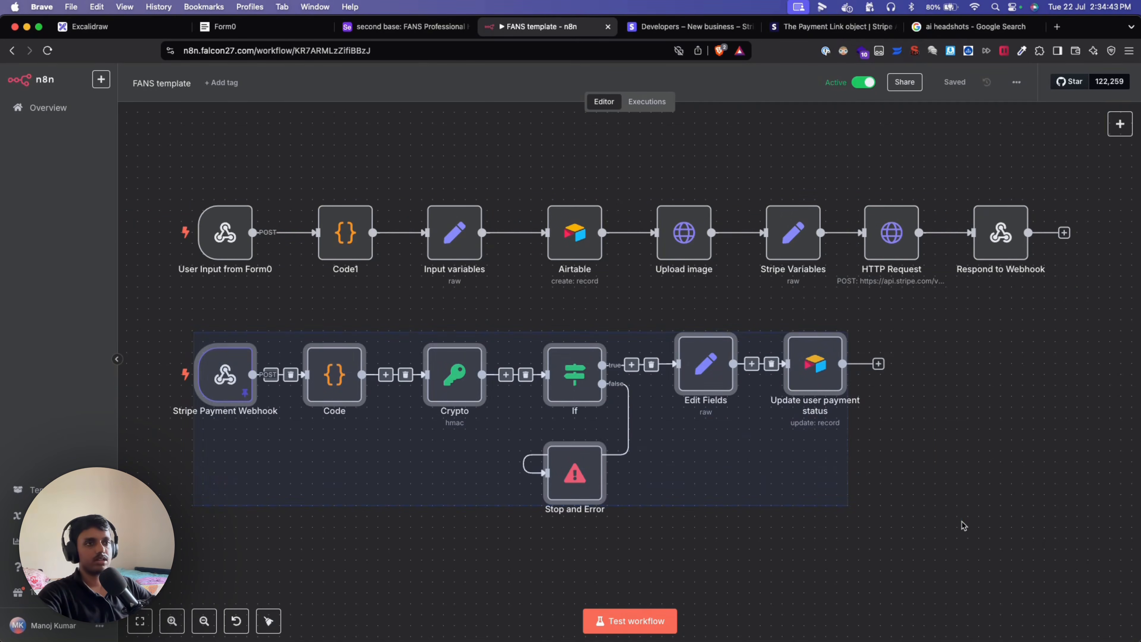
left_click_drag(160, 311, 968, 530)
left_click(1018, 516)
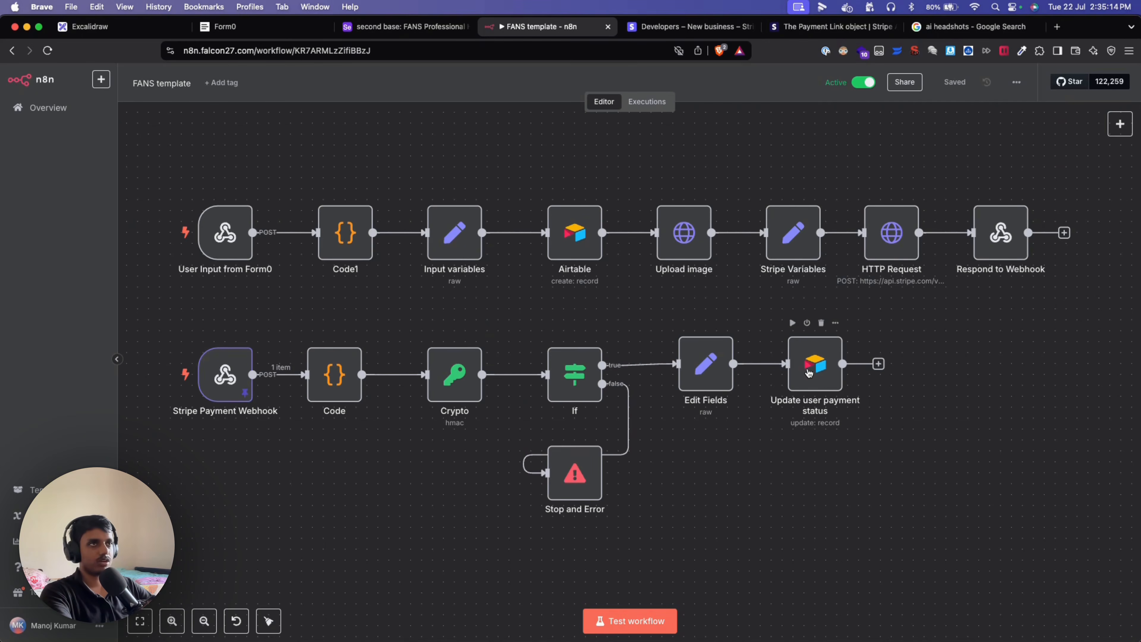
left_click(366, 28)
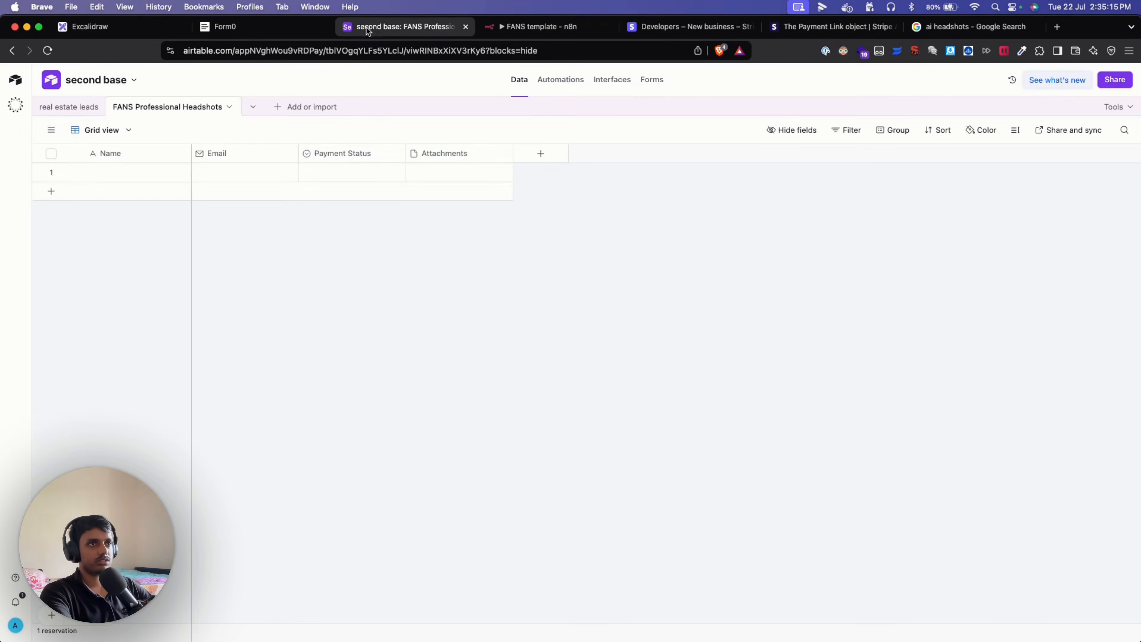
Open the first record's Payment Status dropdown to confirm UNPAID and PAID, then return to n8n.
left_click(371, 175)
left_click(395, 173)
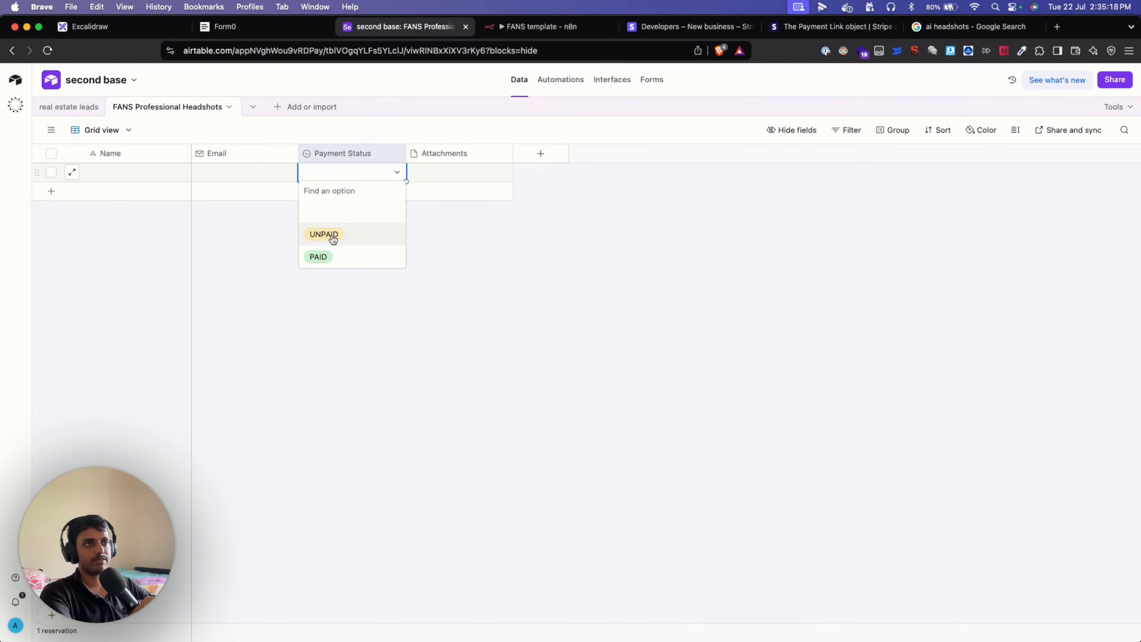
left_click(575, 265)
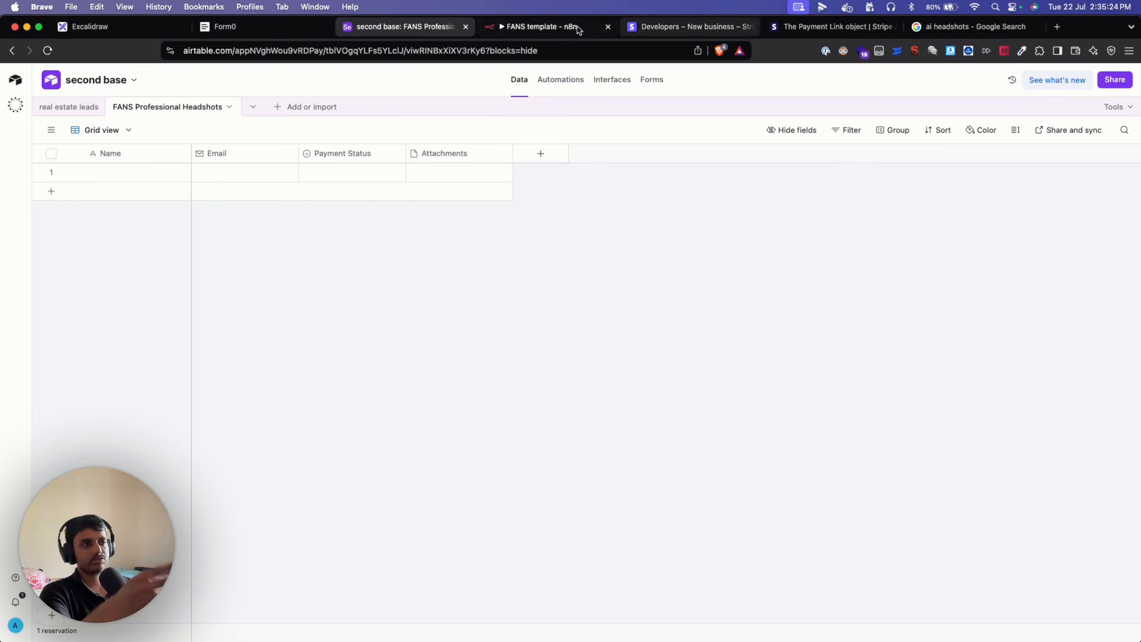
left_click(539, 26)
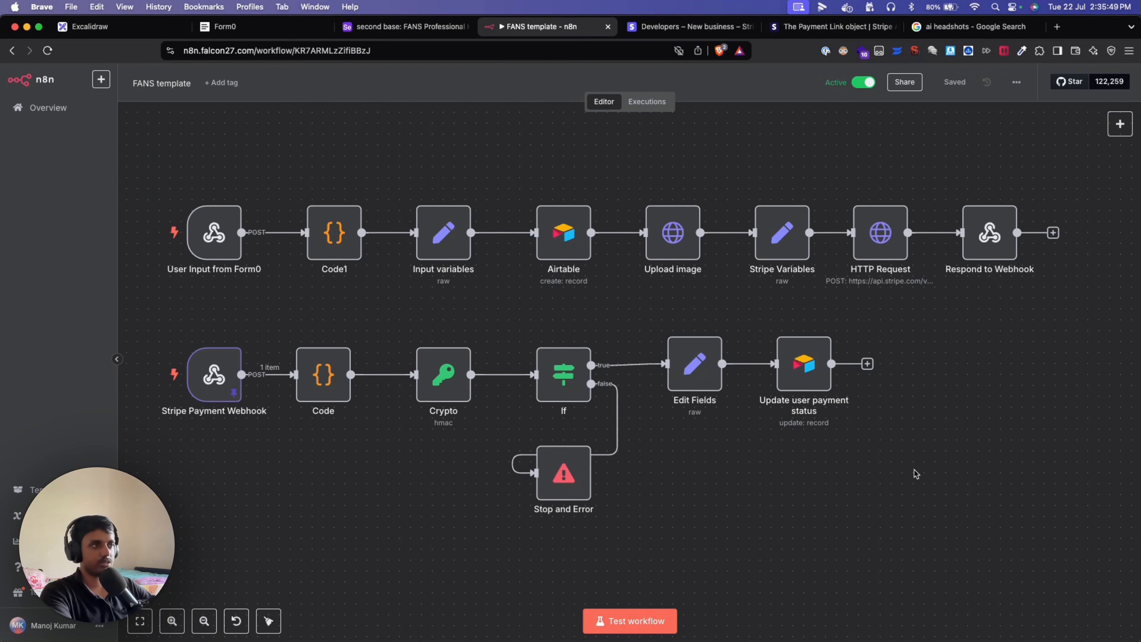
Select every node on the FANS template canvas to look over the whole workflow.
scroll(912, 462, "right", 2)
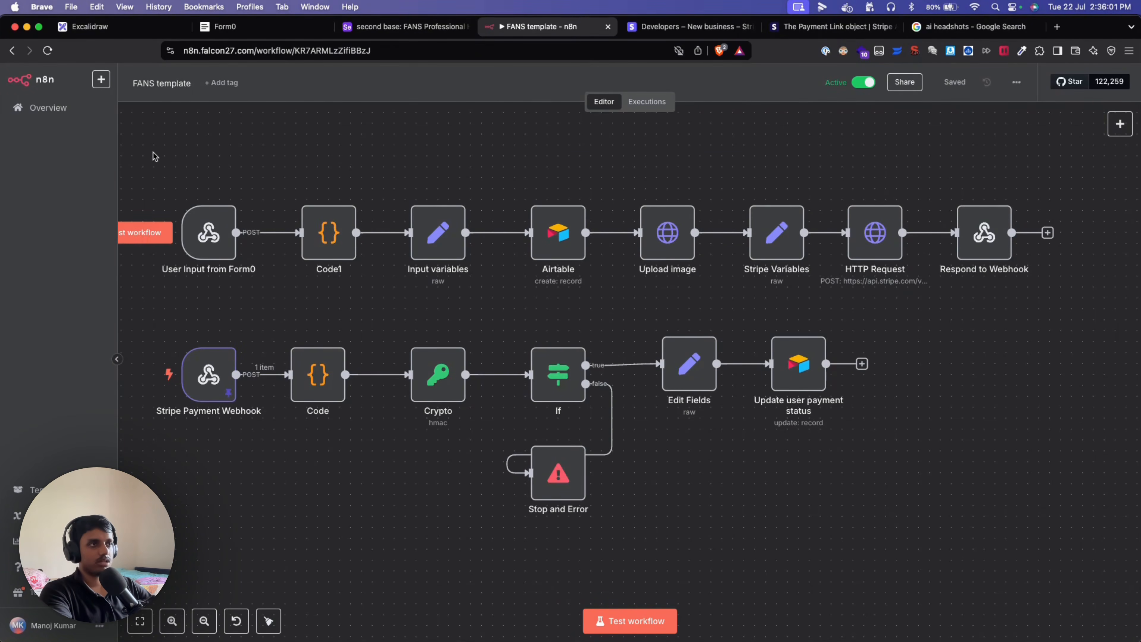
left_click_drag(154, 156, 1088, 616)
left_click(1109, 571)
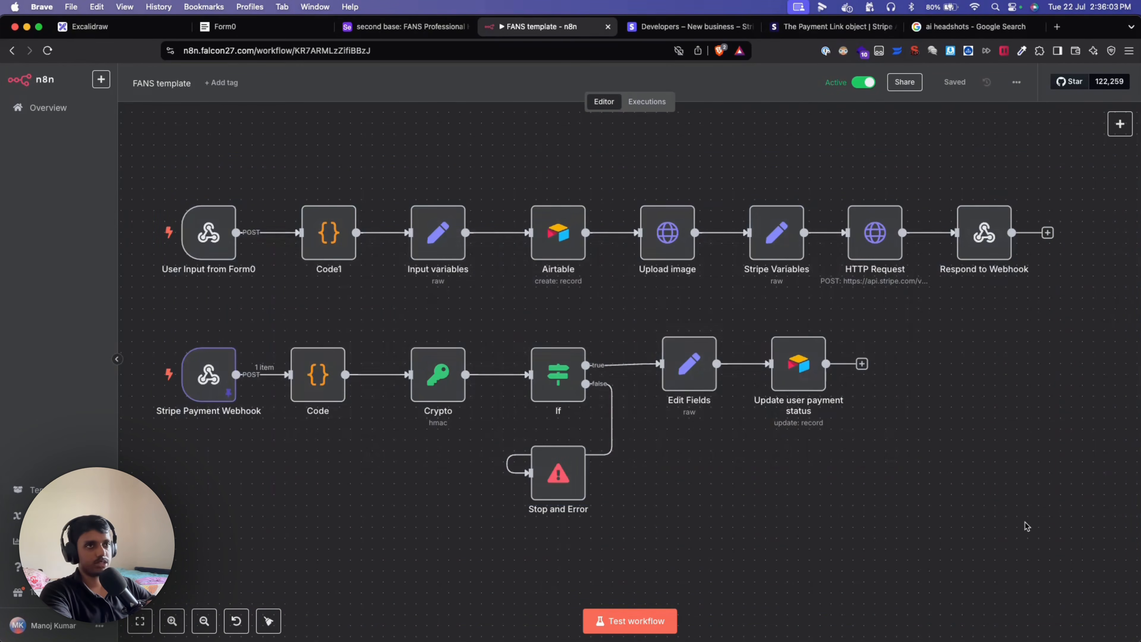
left_click_drag(170, 148, 1127, 551)
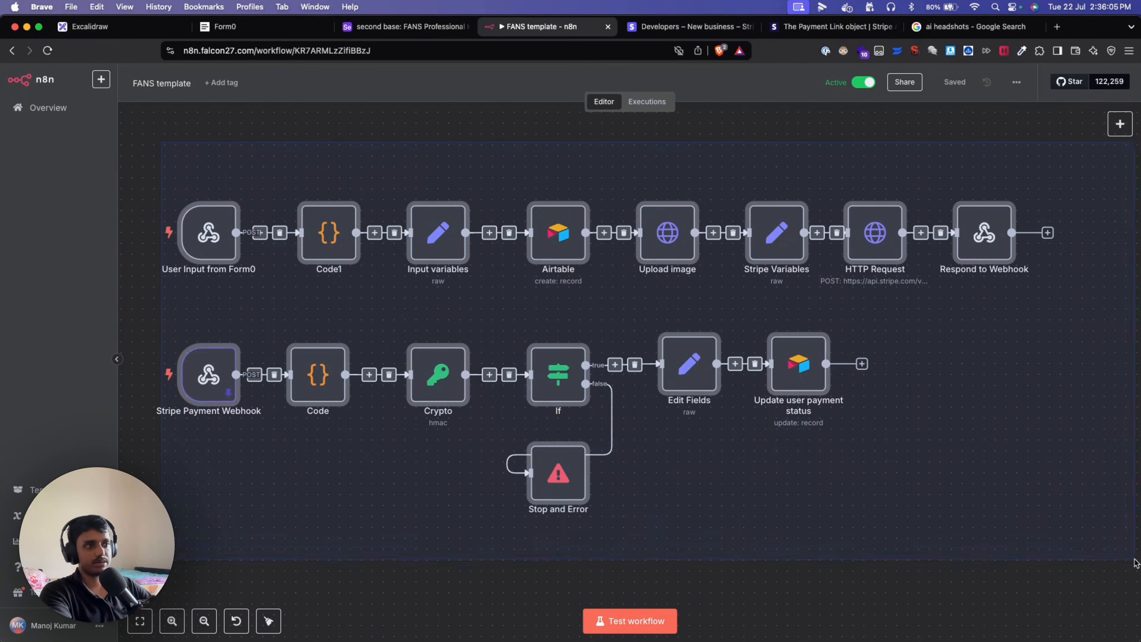
left_click(972, 584)
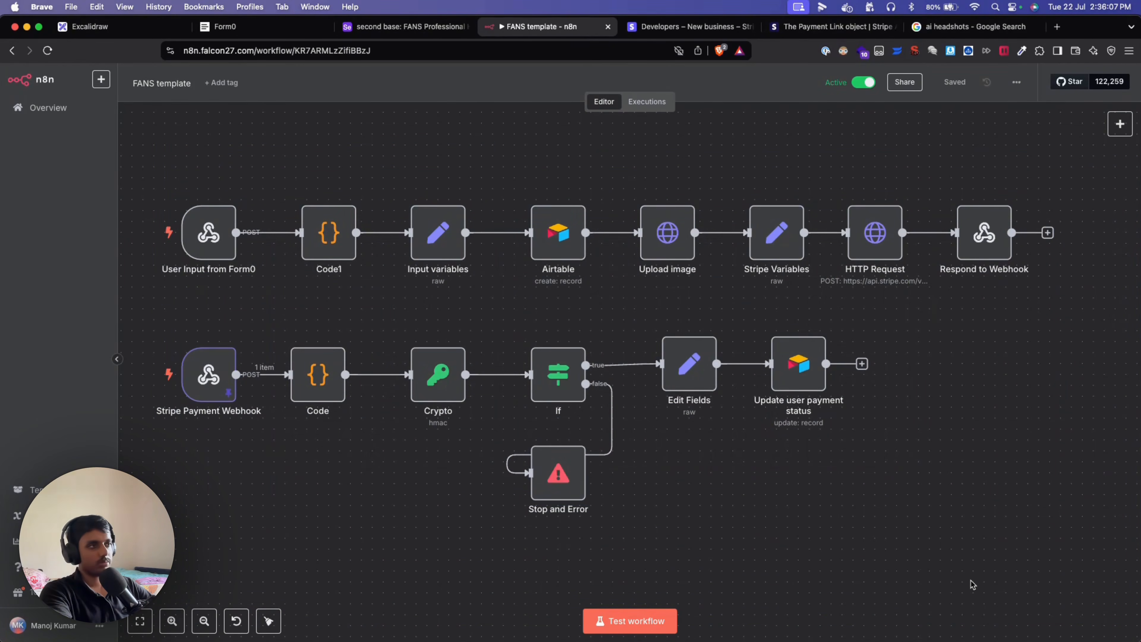
scroll(971, 469, "right", 1)
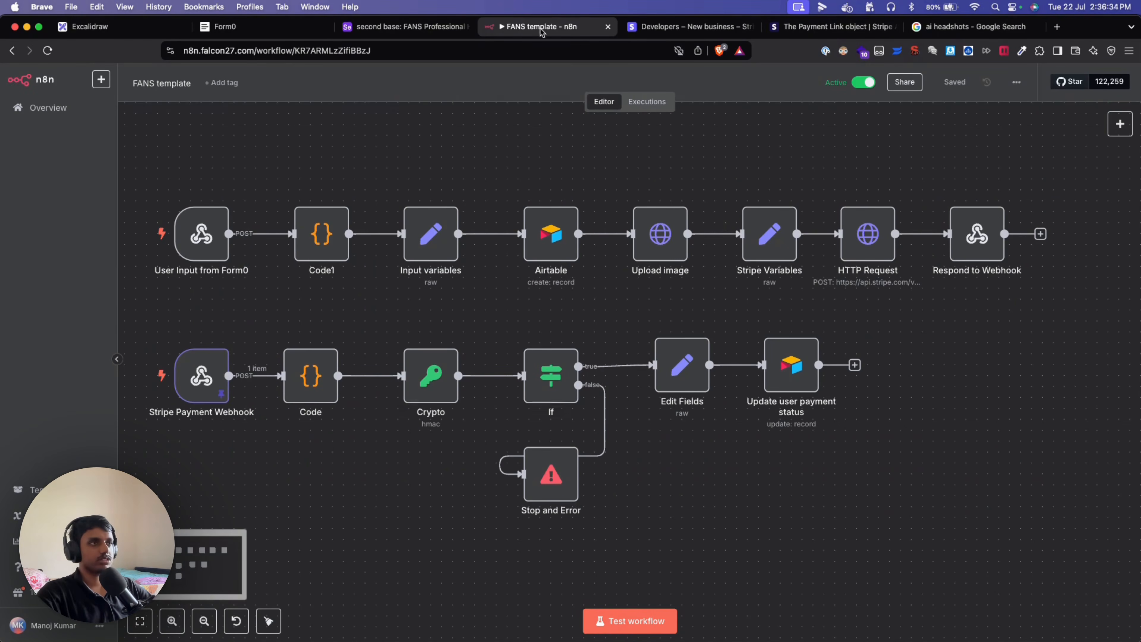
Copy the User Input from Form0 trigger's test webhook URL and go to Form0's webhook dialog.
double_click(206, 239)
key("Escape")
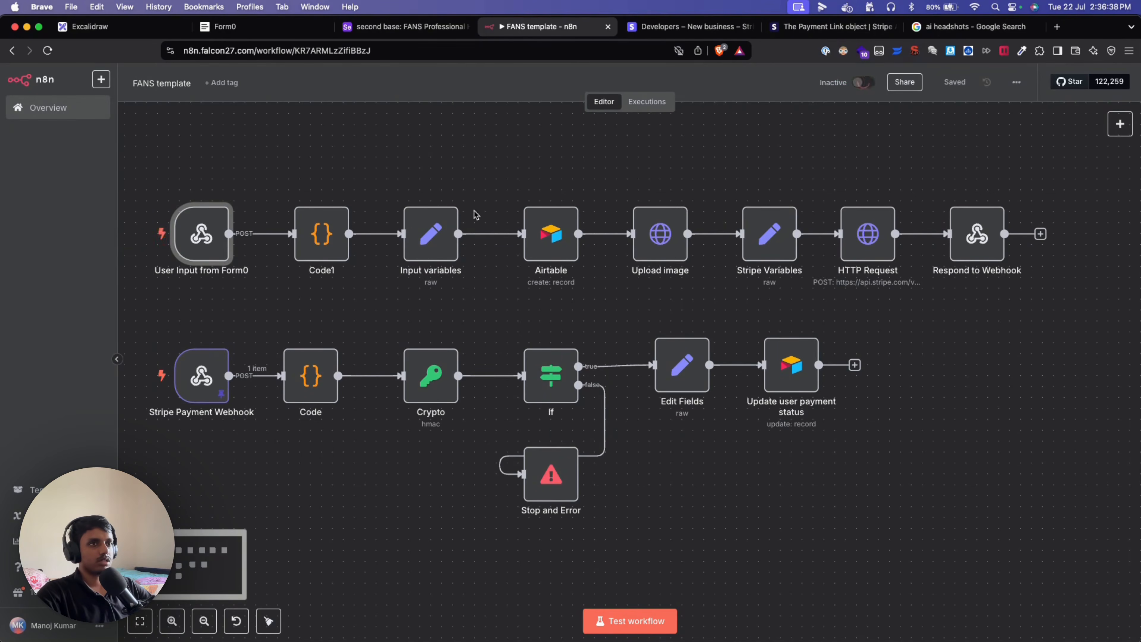
double_click(185, 240)
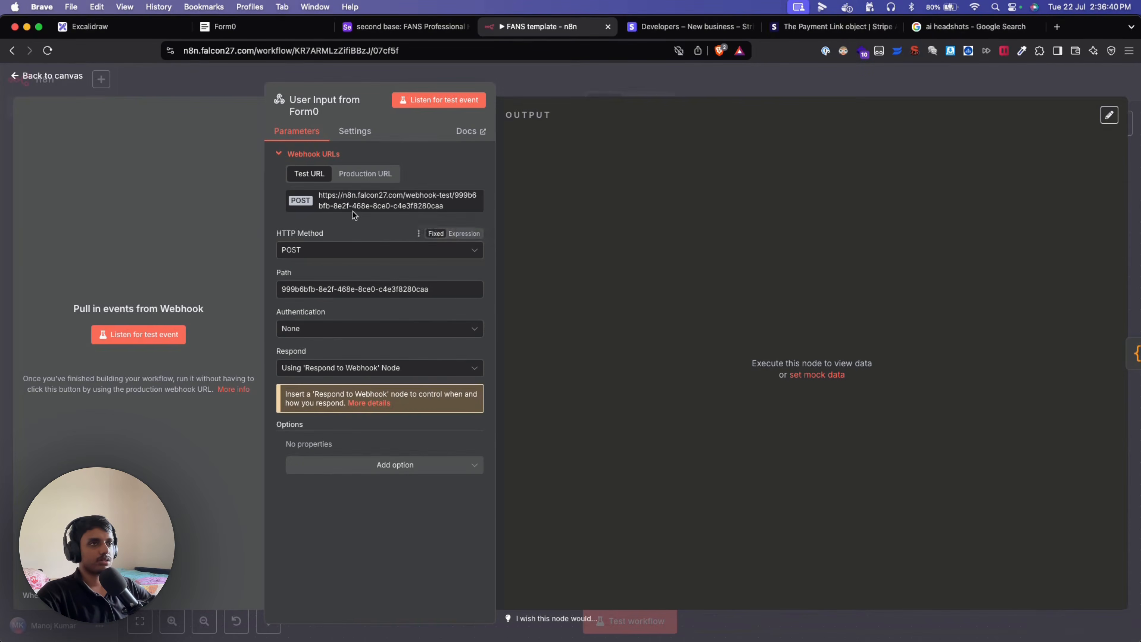
left_click(354, 203)
left_click(177, 77)
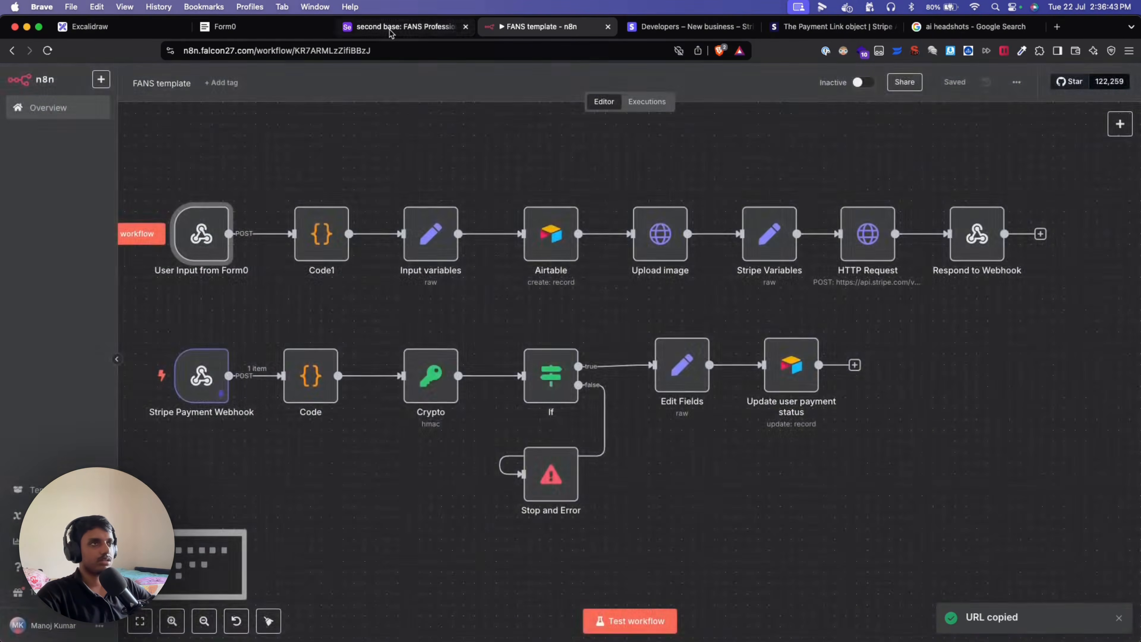
left_click(389, 30)
left_click(296, 25)
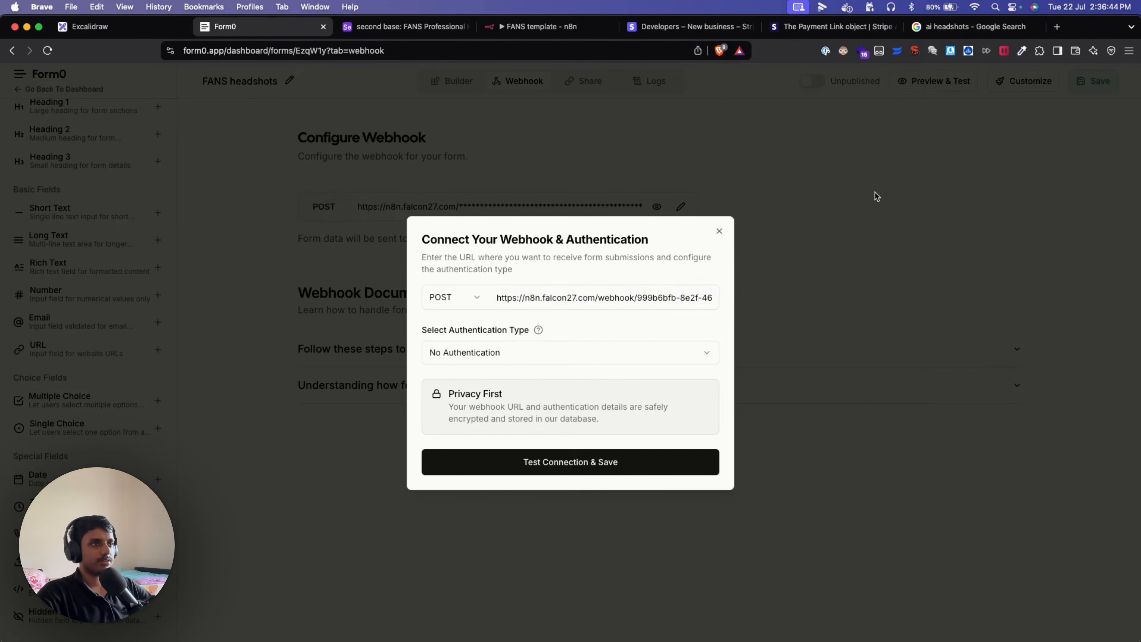
Paste the n8n test URL as Form0's webhook address and Test Connection & Save, which returns Not Found.
triple_click(593, 297)
key("super+v")
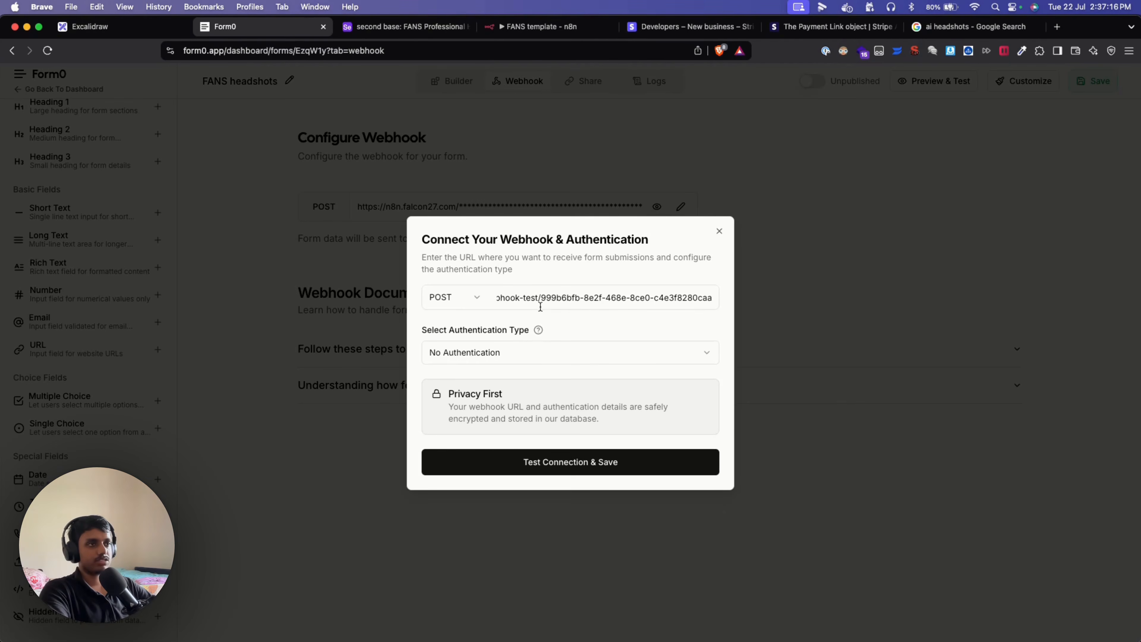
left_click(561, 278)
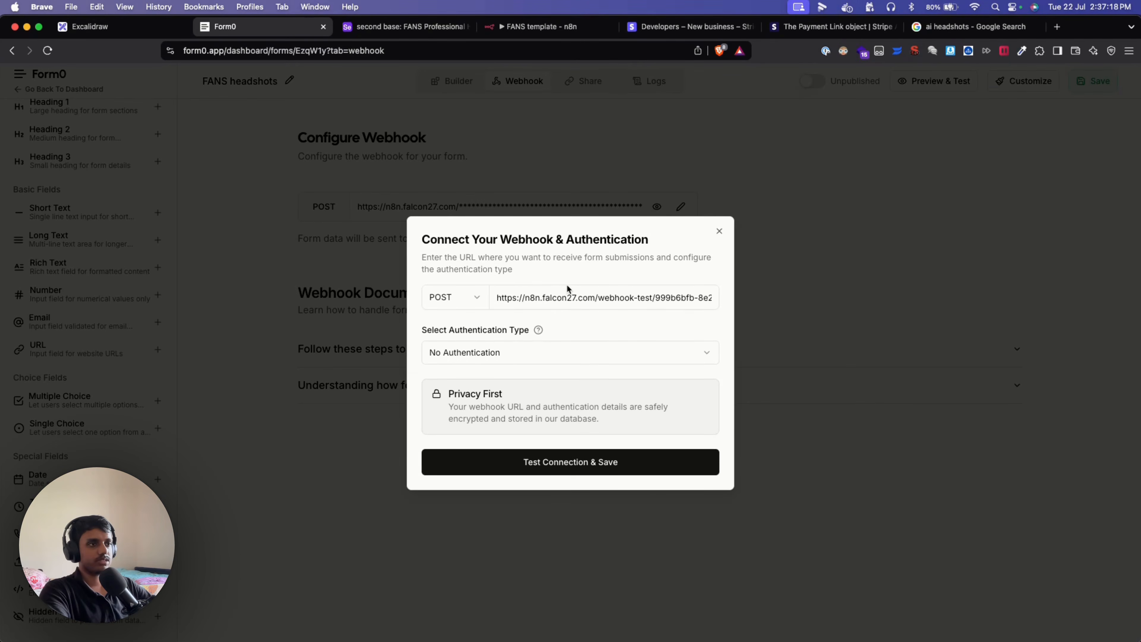
left_click(577, 462)
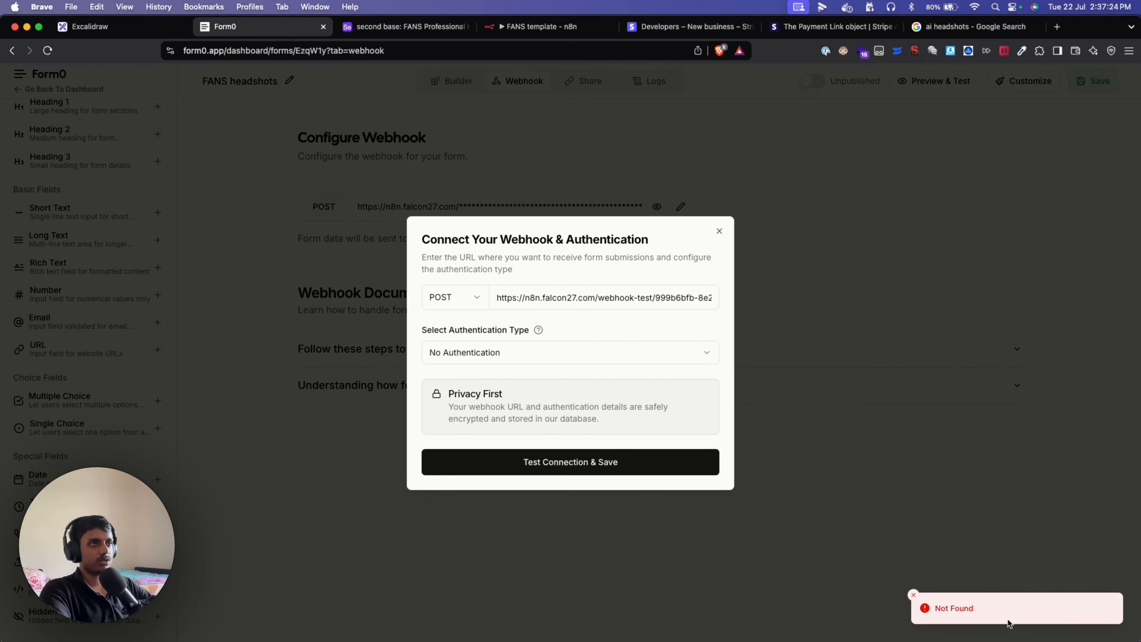
left_click(540, 37)
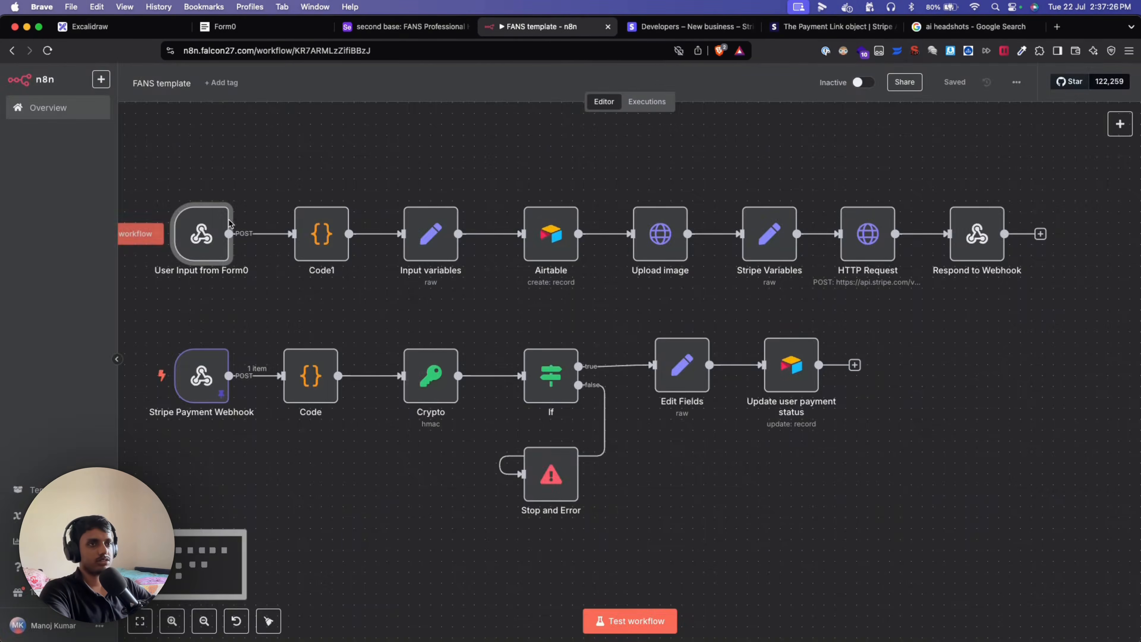
Set the Form0 trigger listening for a test event, re-save Form0's webhook successfully, and preview the form.
double_click(211, 232)
left_click(162, 344)
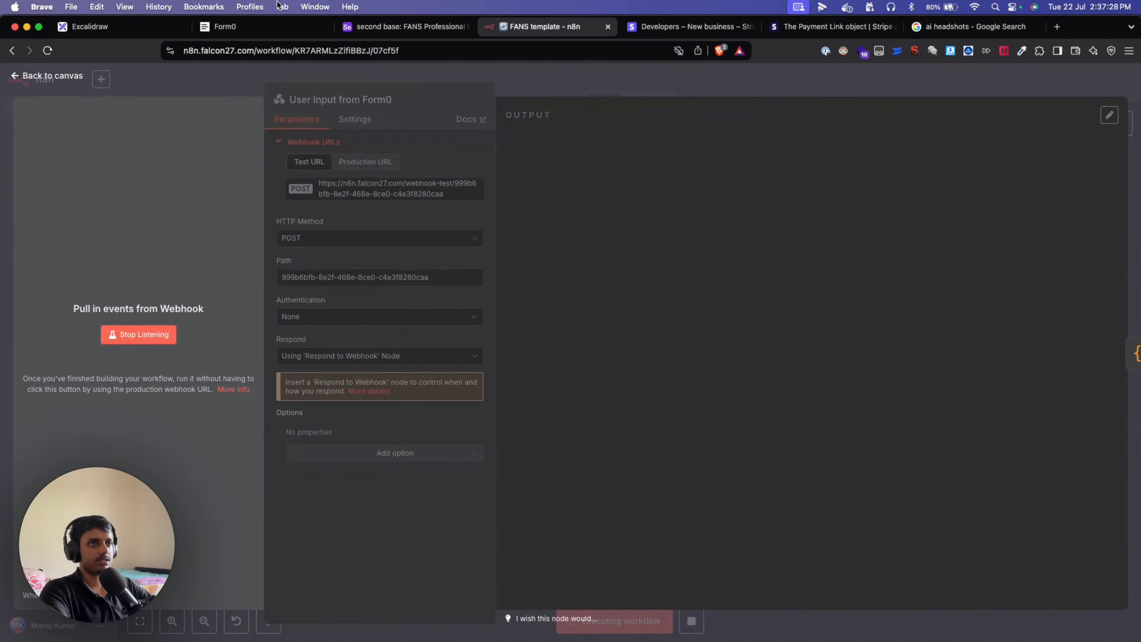
left_click(265, 26)
left_click(581, 451)
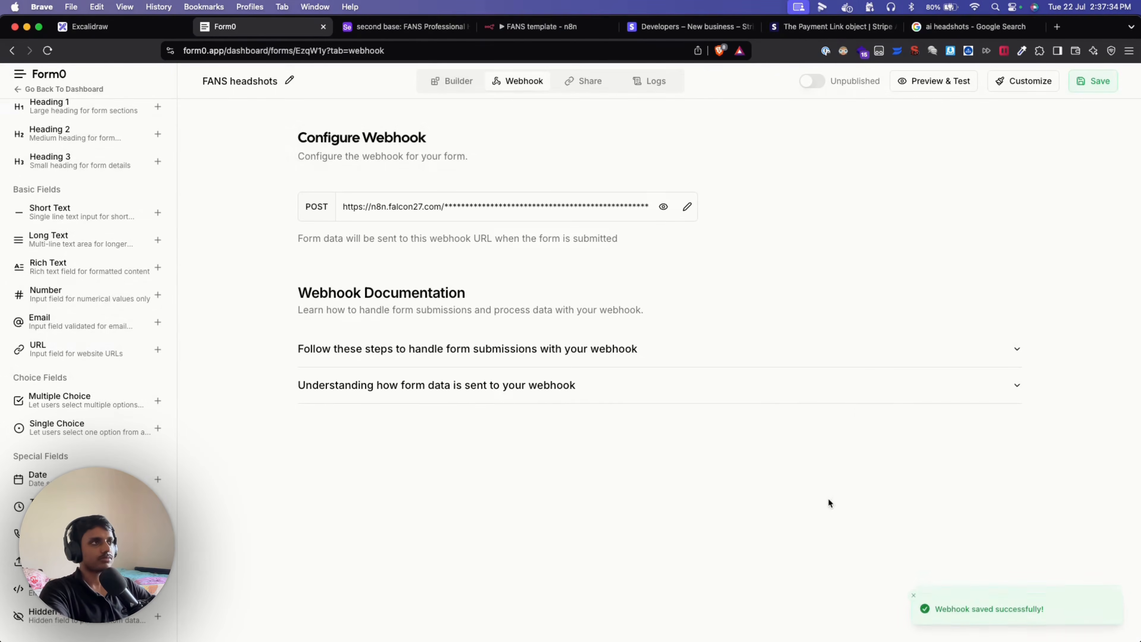
left_click(910, 86)
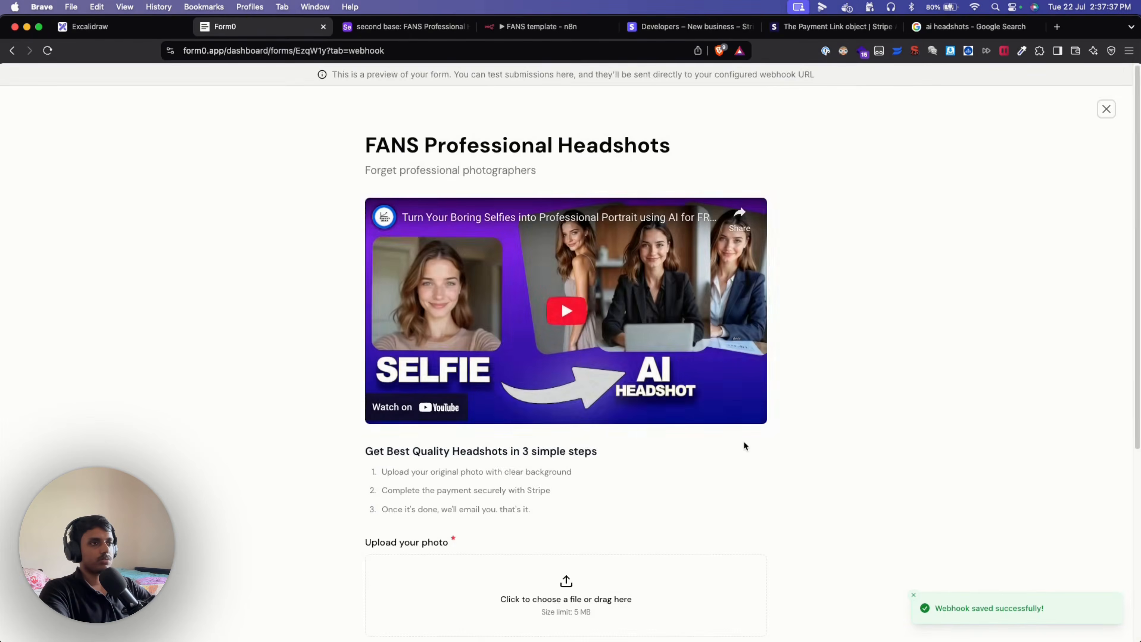
Start the n8n trigger listening, then upload the photo 1609144235533.jpeg in the Form0 preview.
scroll(727, 422, "down", 6)
left_click(514, 28)
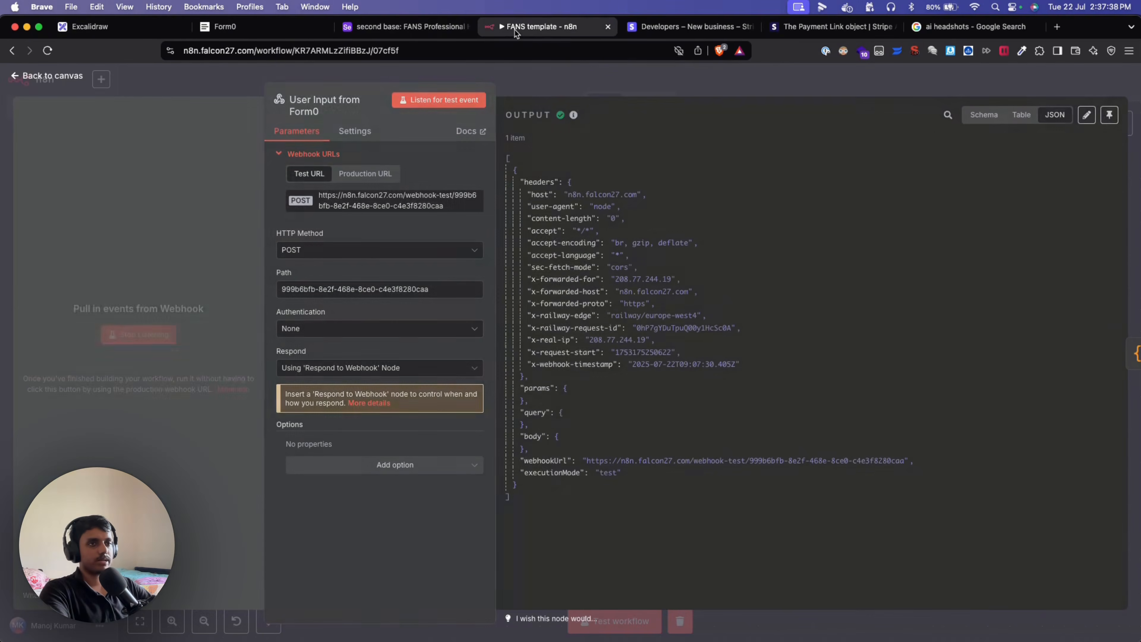
left_click(176, 333)
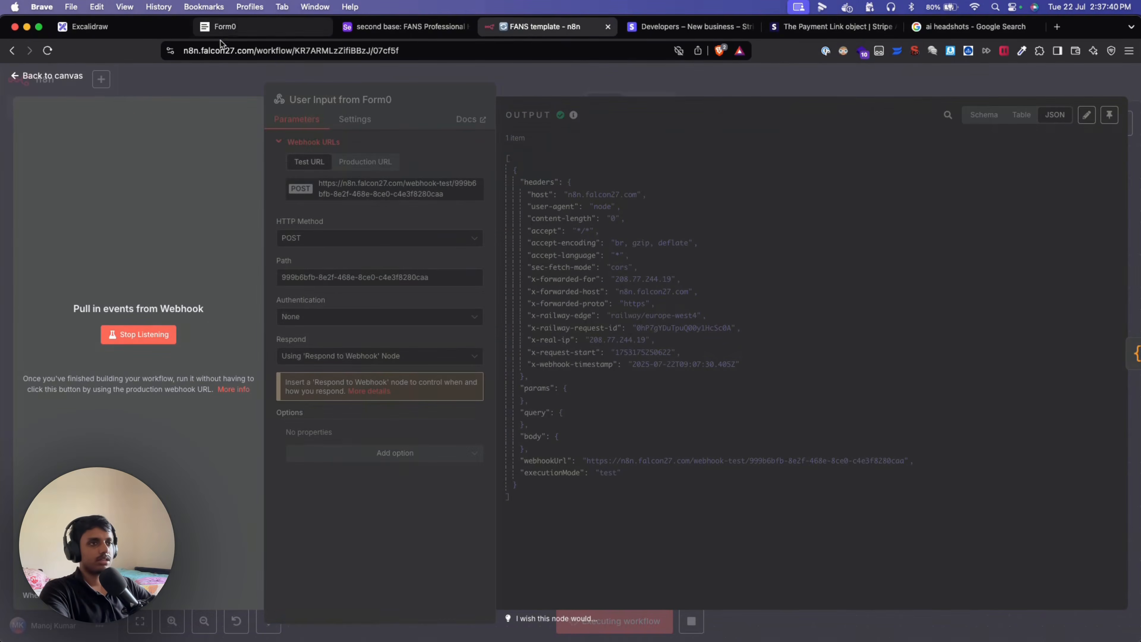
left_click(230, 28)
left_click(413, 292)
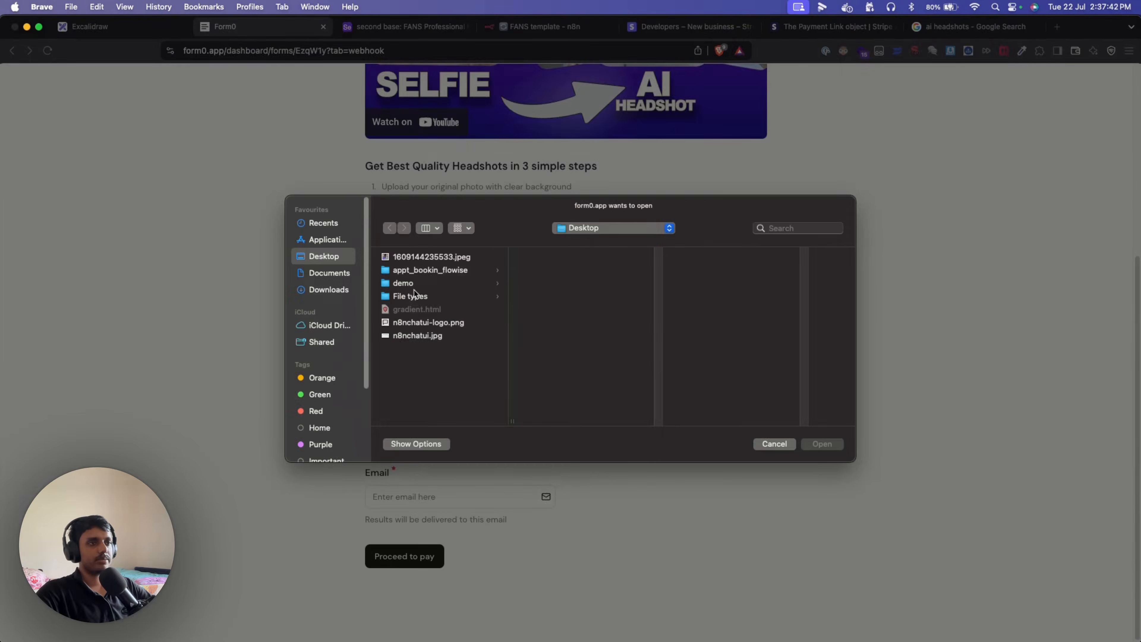
left_click(444, 260)
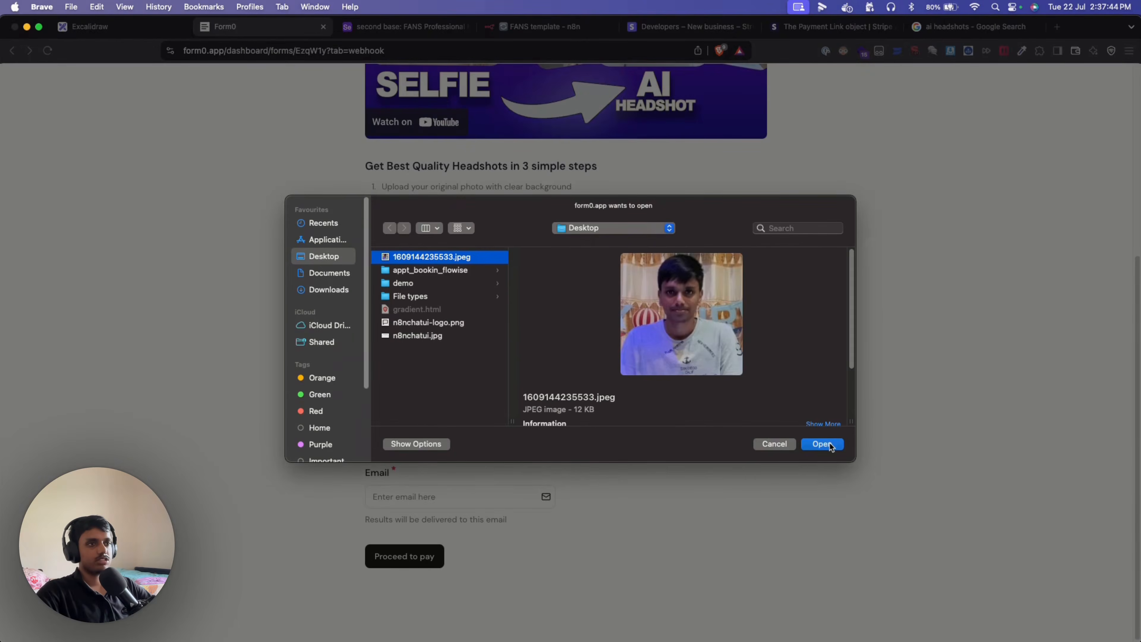
left_click(822, 444)
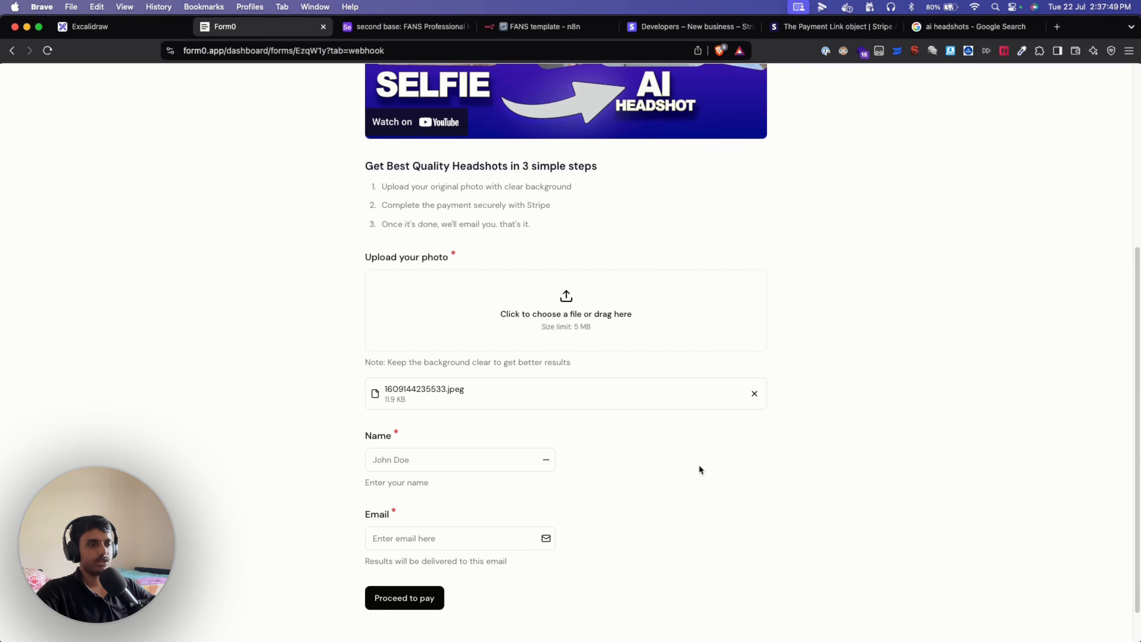
Fill in the test name and e-mail address and submit the form with Proceed to pay.
left_click(464, 459)
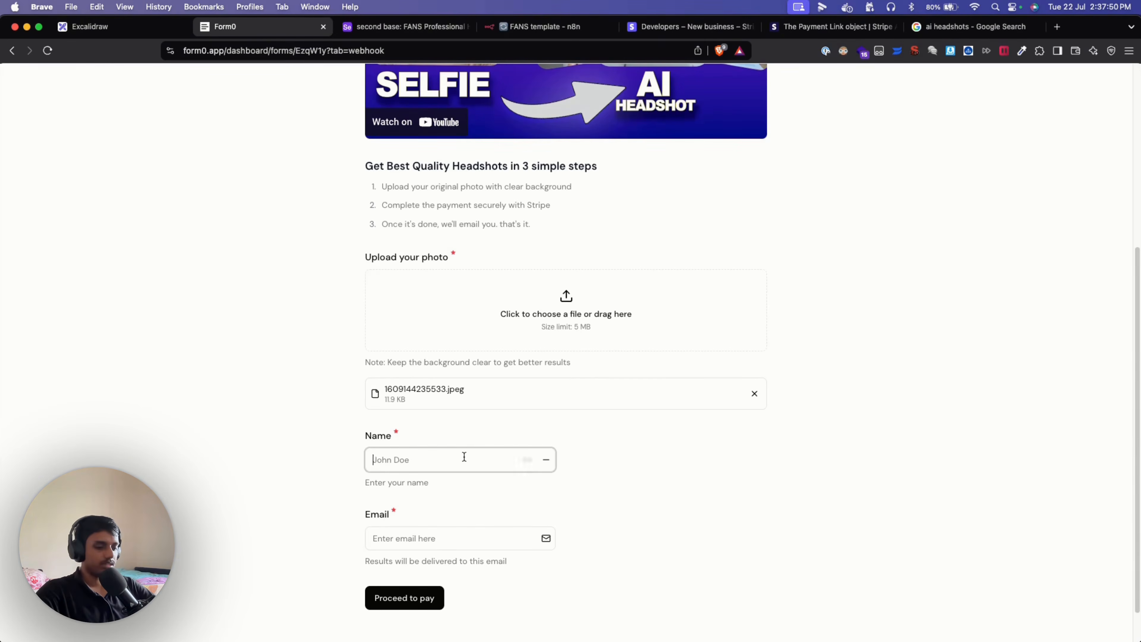
type("john")
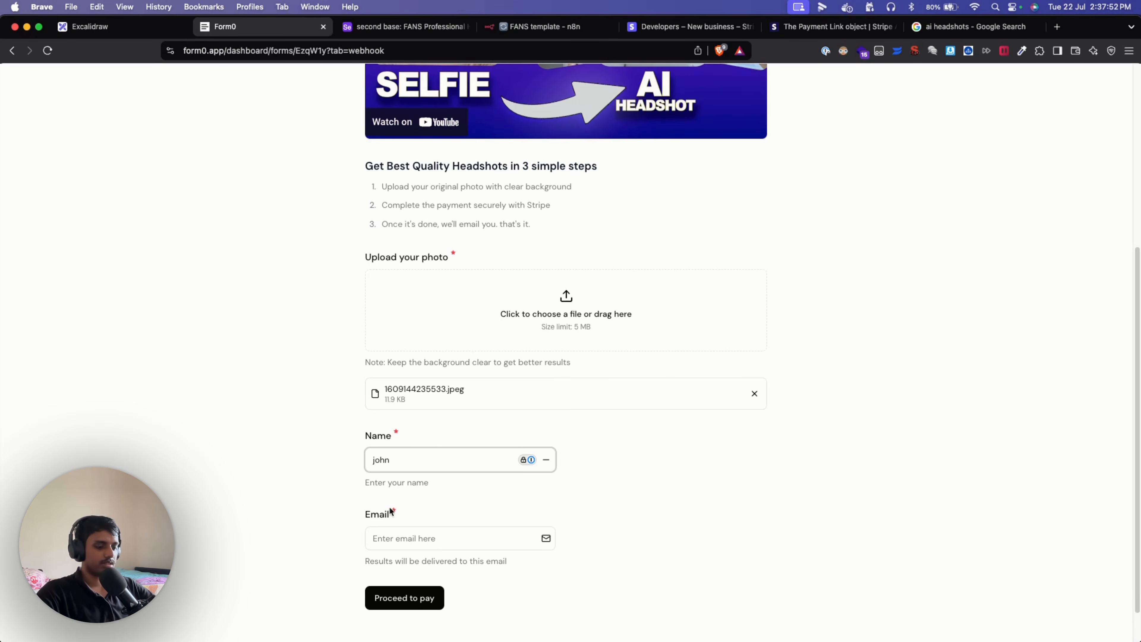
left_click(375, 537)
type("j")
key("BackSpace")
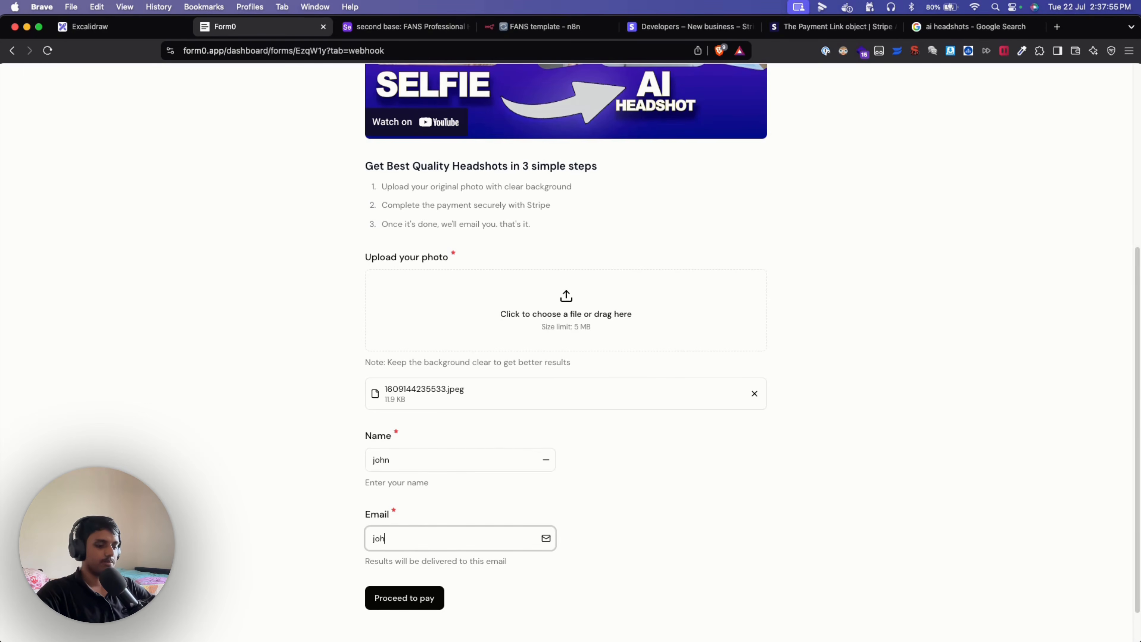
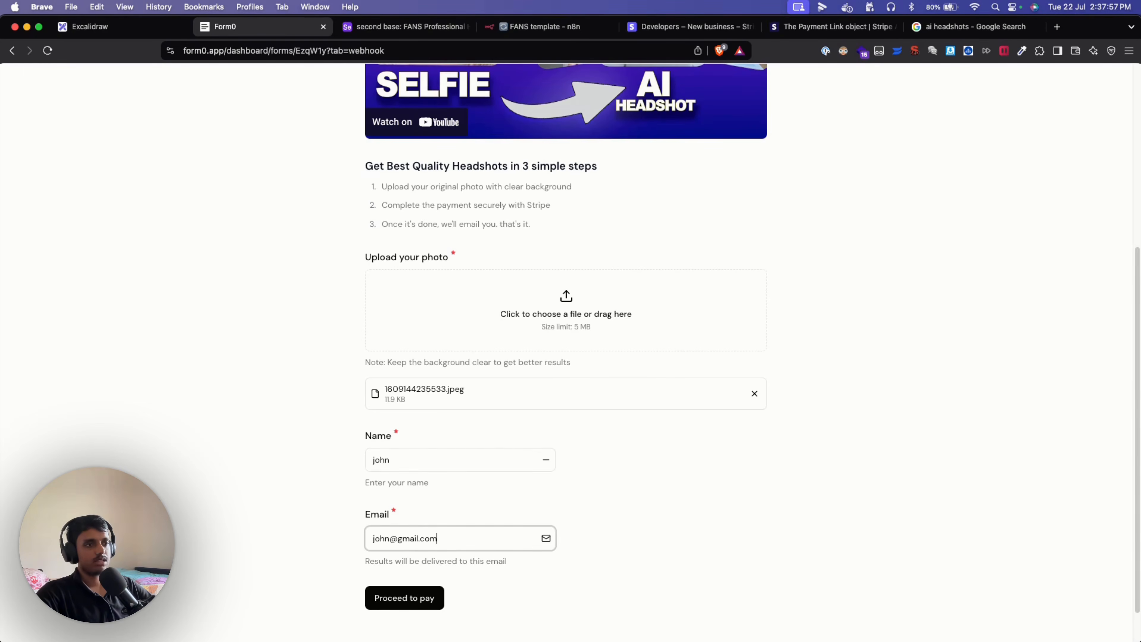
left_click(651, 604)
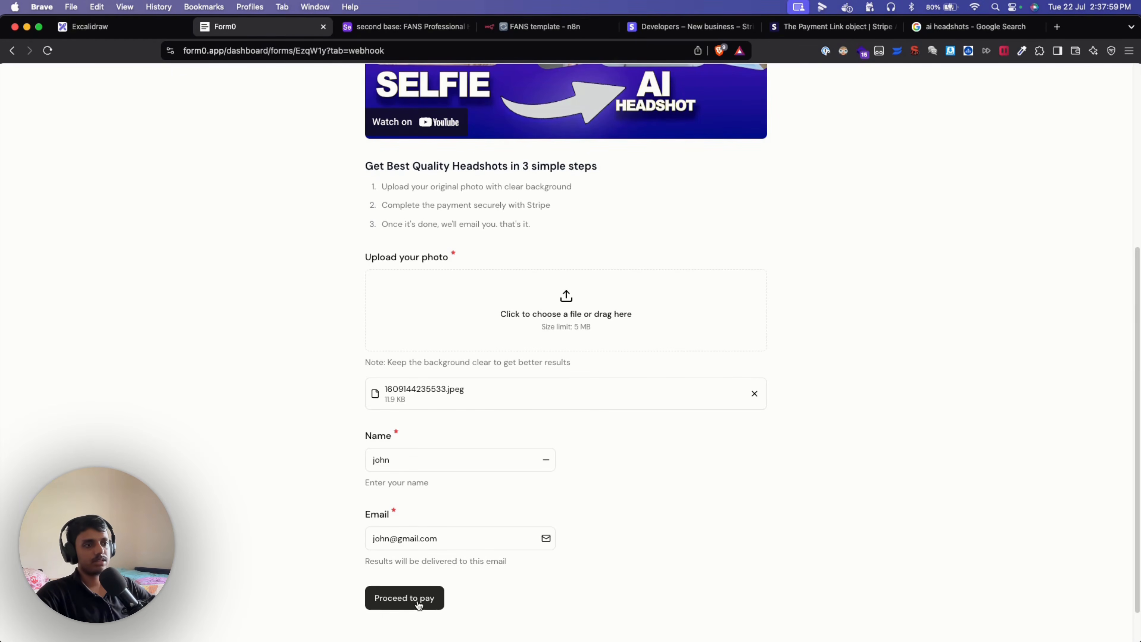
left_click(418, 605)
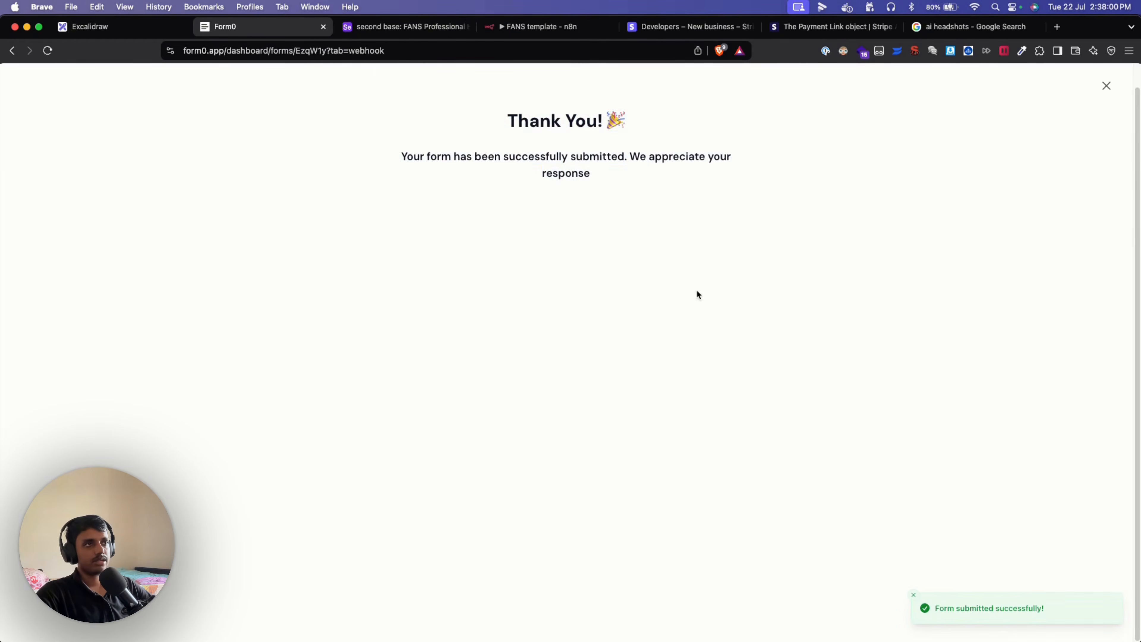
Review the thank-you confirmation text and close the form preview.
left_click_drag(715, 239, 426, 119)
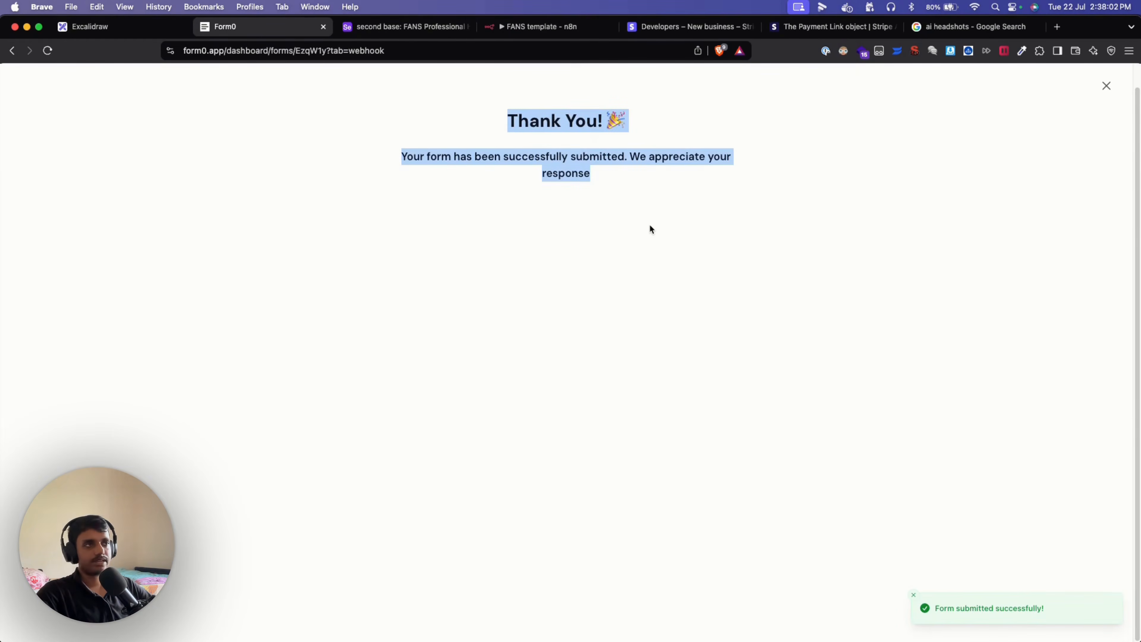
left_click_drag(647, 227, 431, 95)
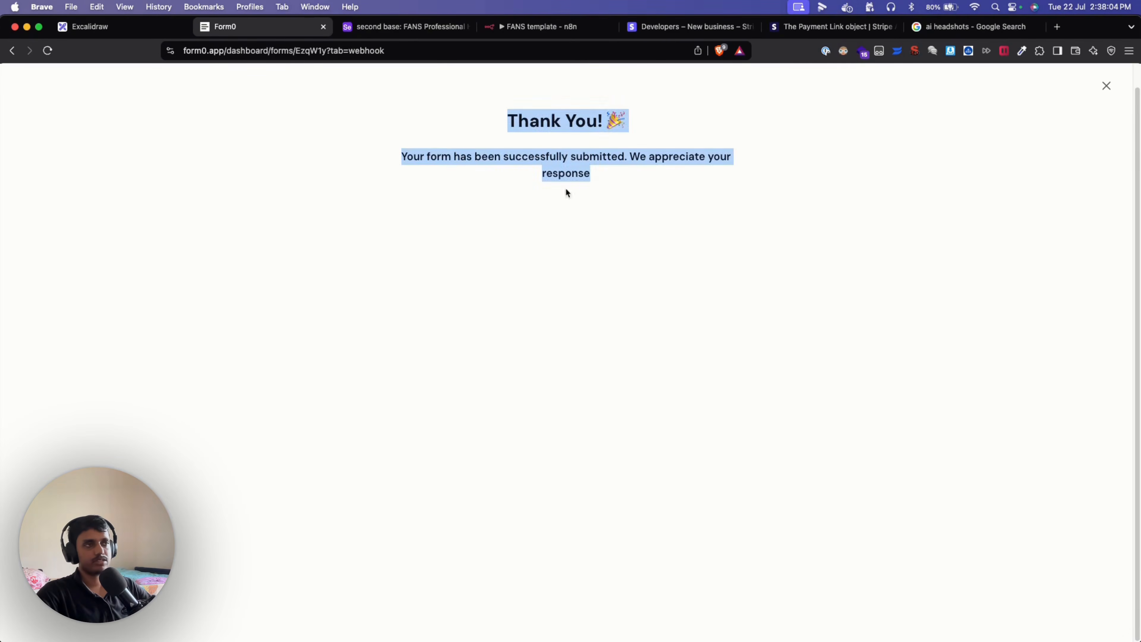
left_click(667, 193)
left_click_drag(508, 117, 607, 181)
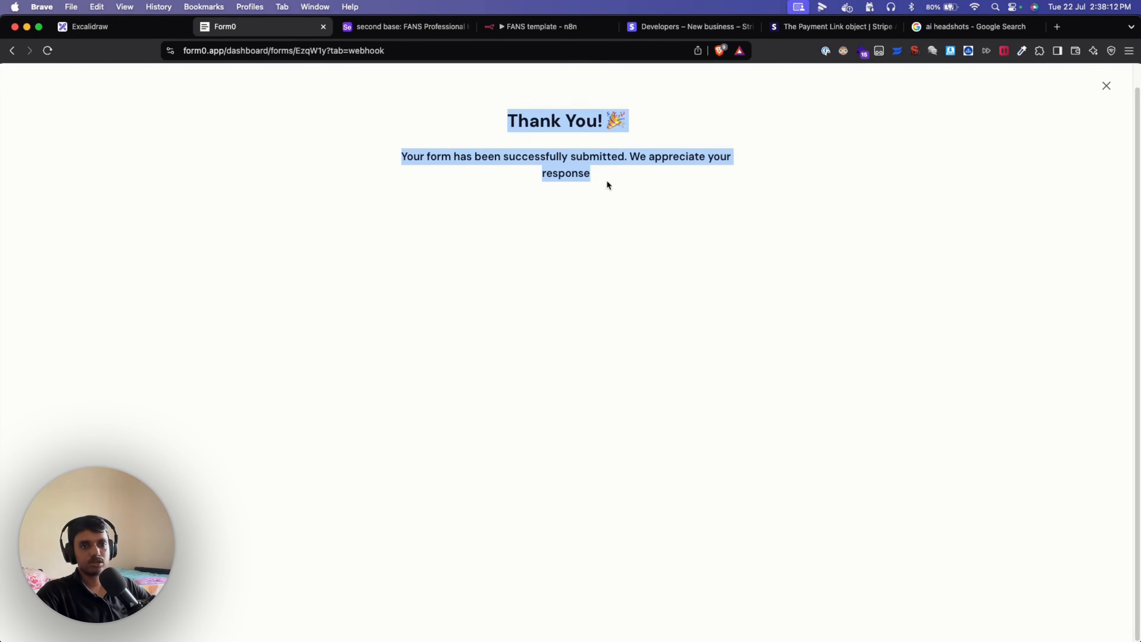
left_click_drag(703, 204, 491, 127)
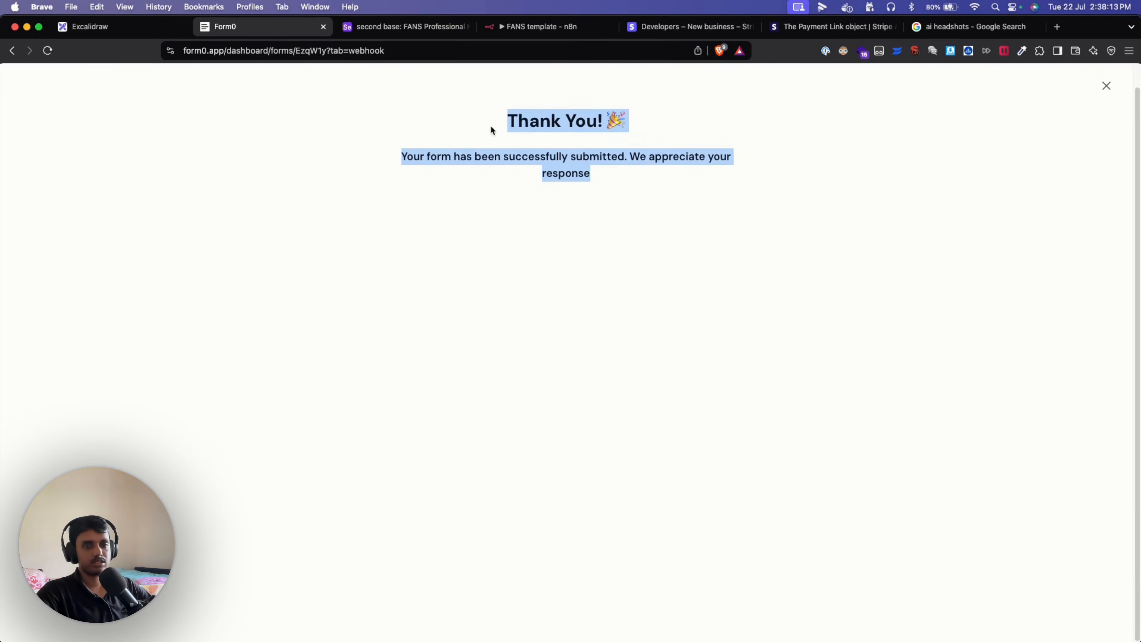
left_click(704, 202)
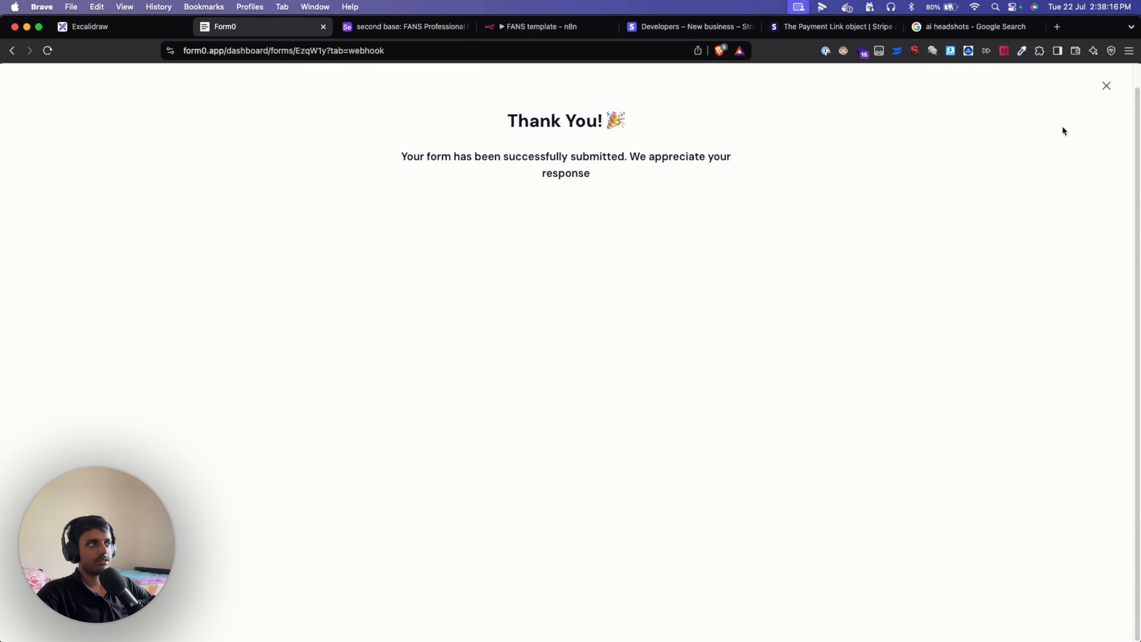
left_click(1104, 86)
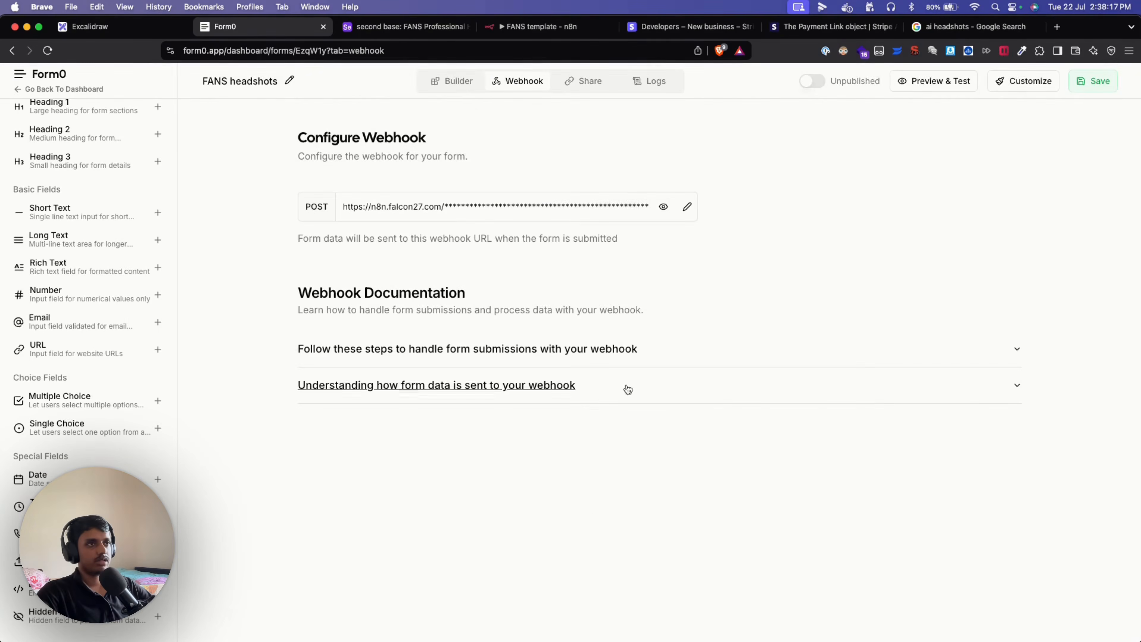
left_click(458, 87)
scroll(632, 477, "down", 10)
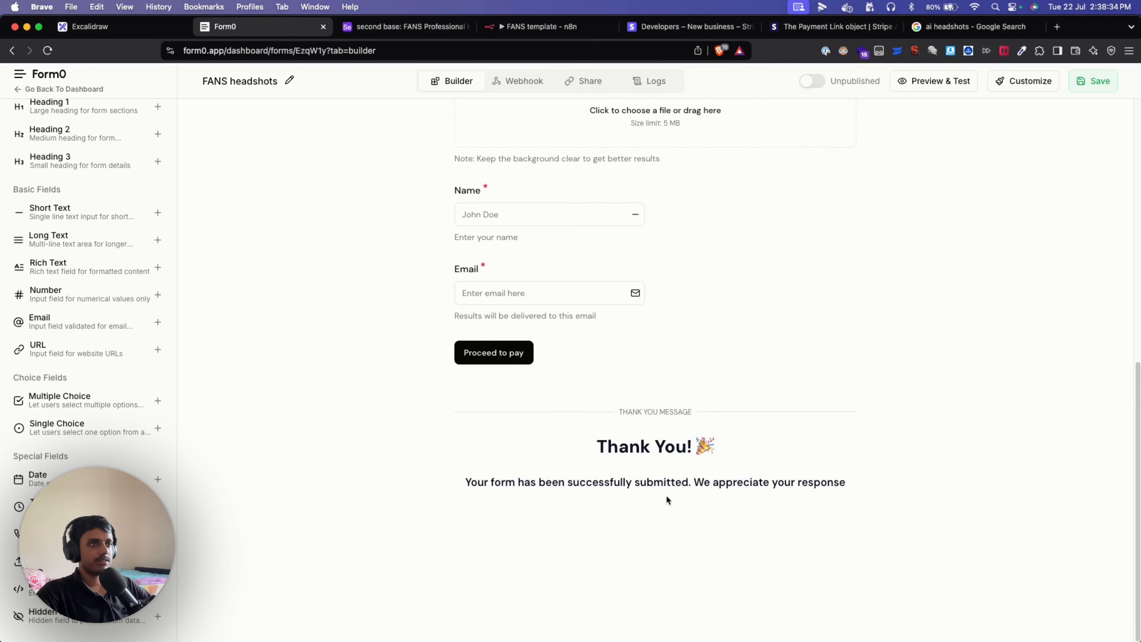
scroll(438, 369, "up", 7)
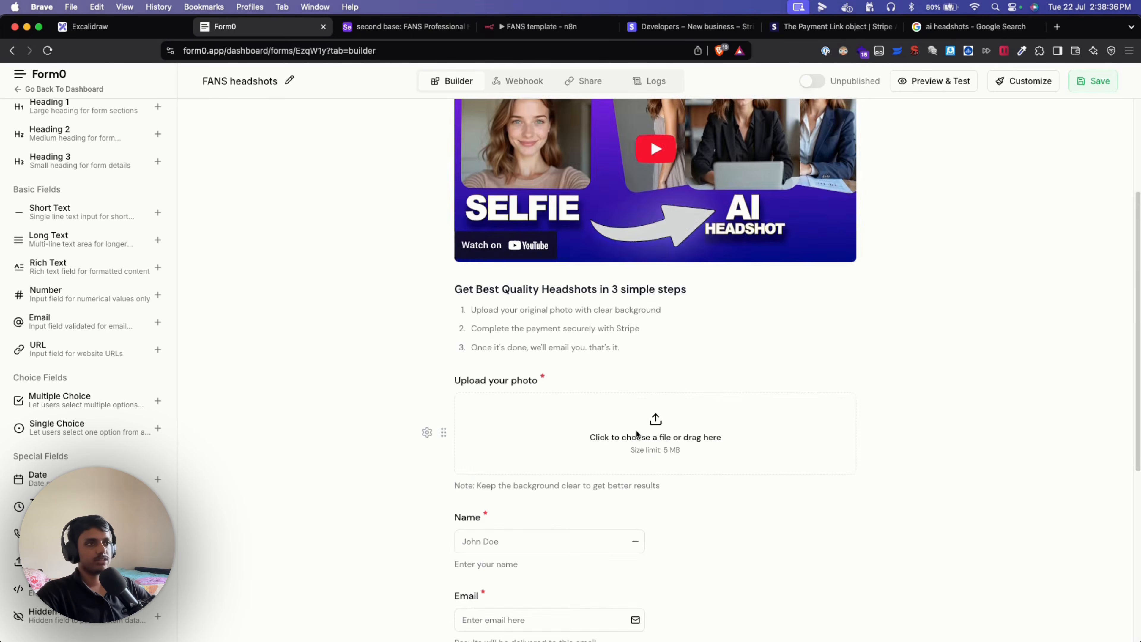
scroll(636, 432, "up", 4)
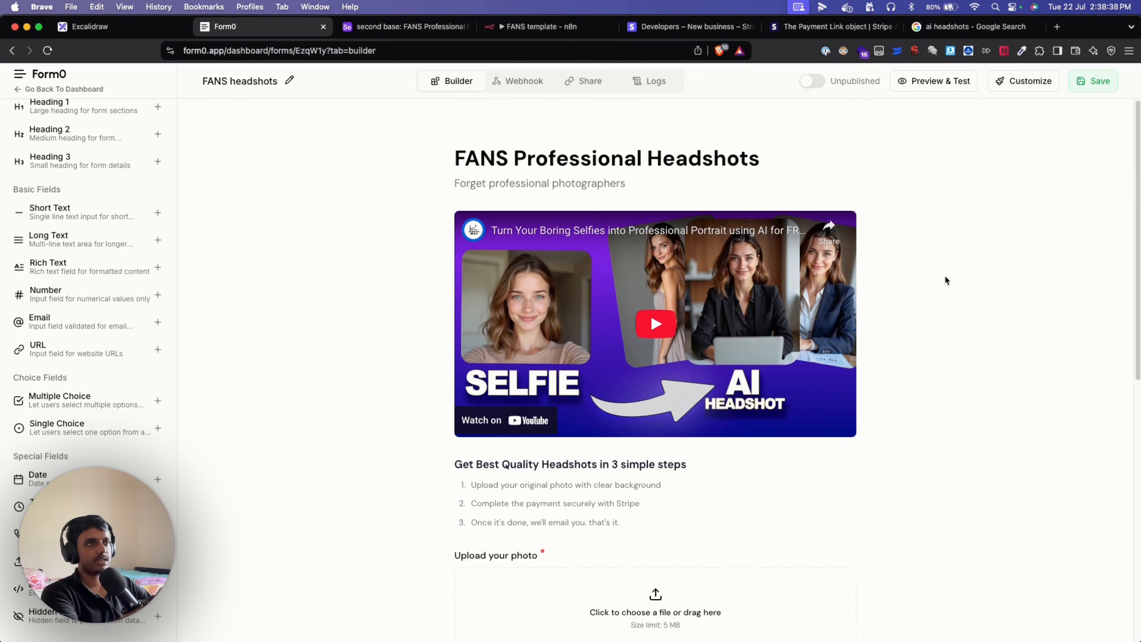
scroll(889, 503, "down", 3)
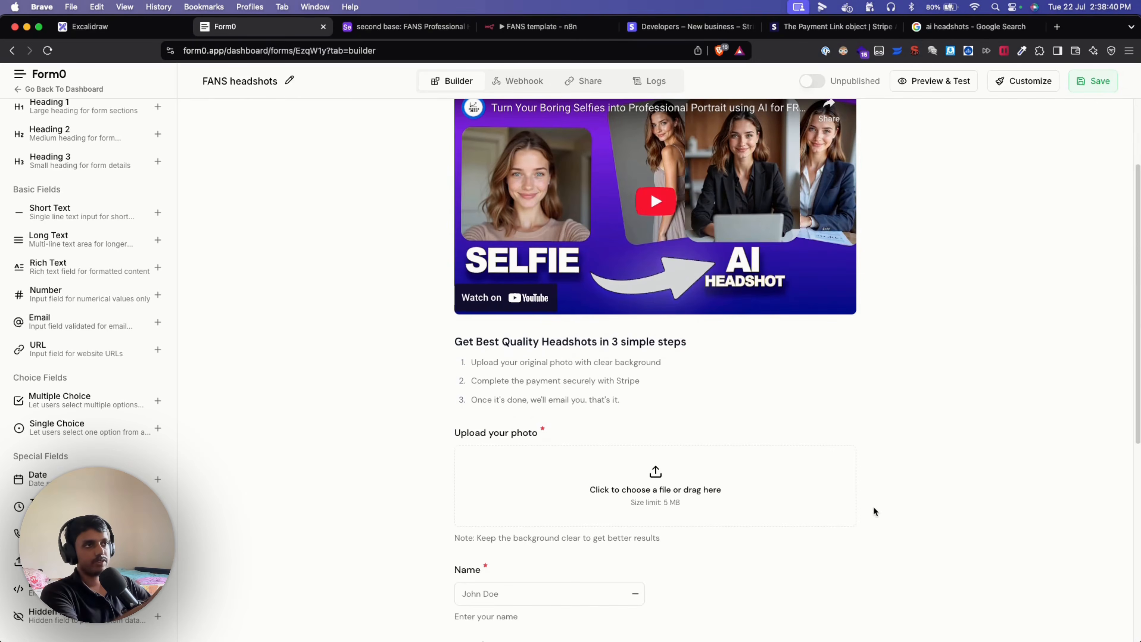
scroll(899, 395, "up", 3)
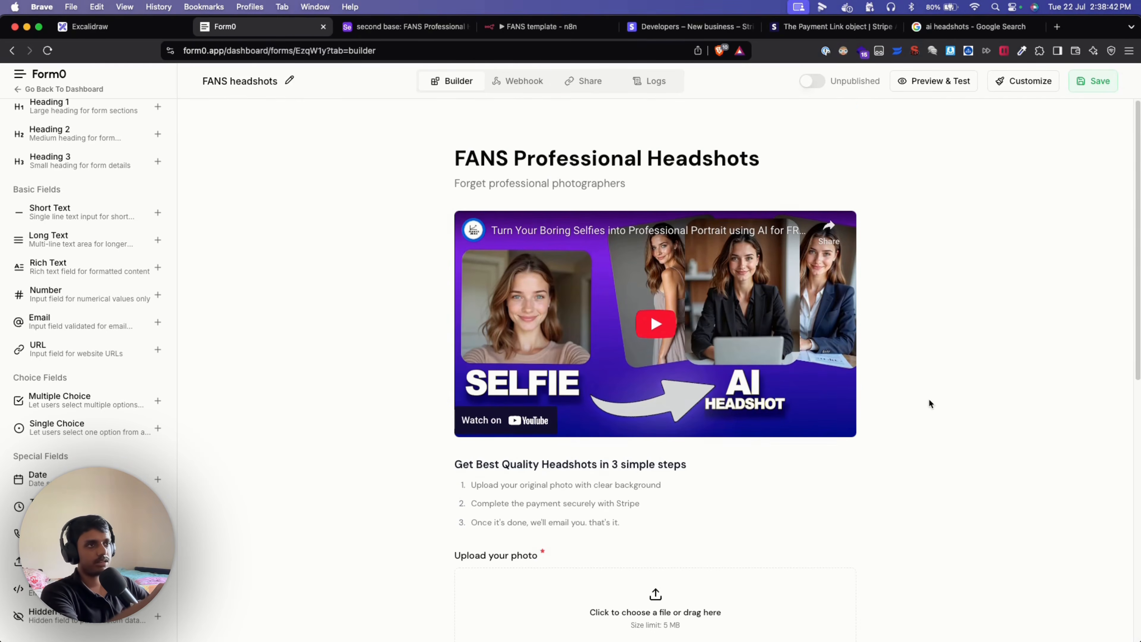
scroll(910, 458, "down", 1)
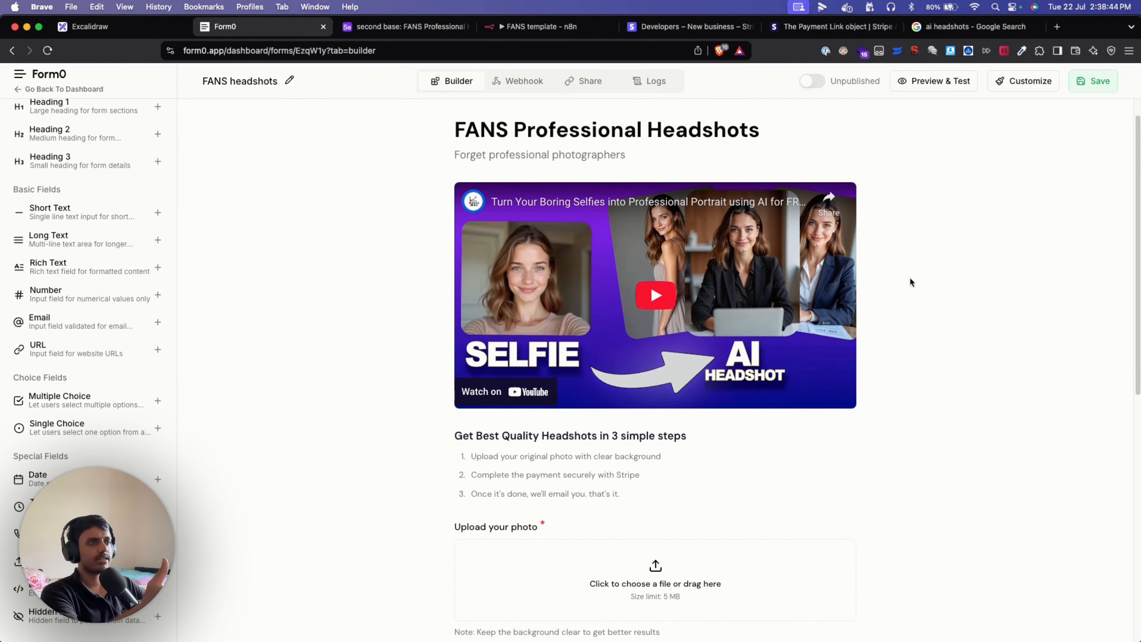
scroll(943, 364, "down", 4)
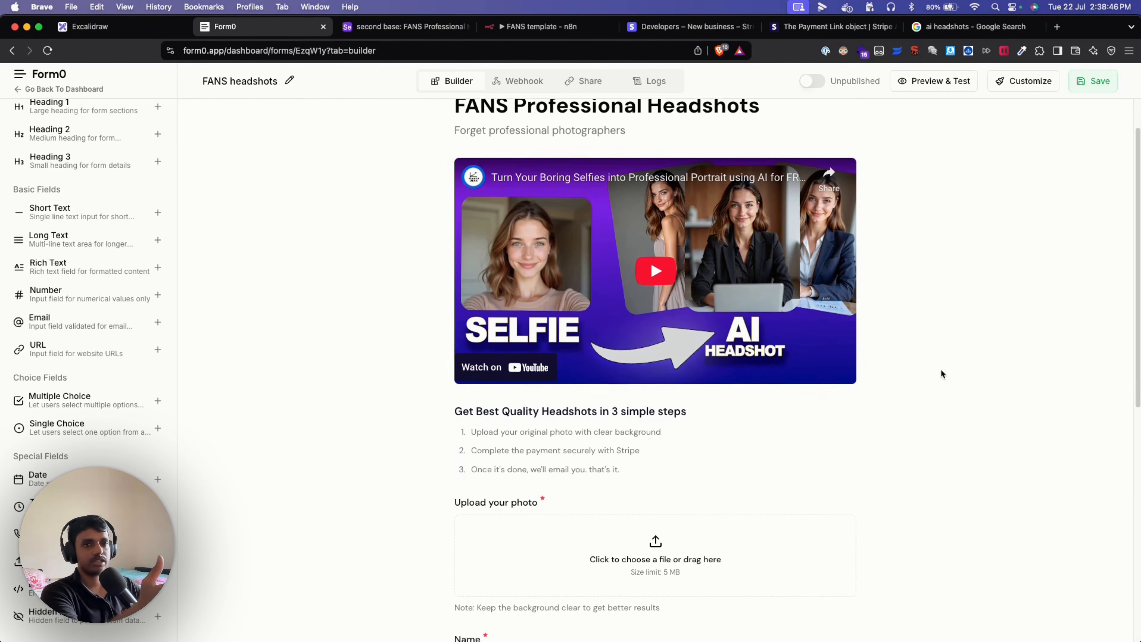
scroll(908, 376, "down", 1)
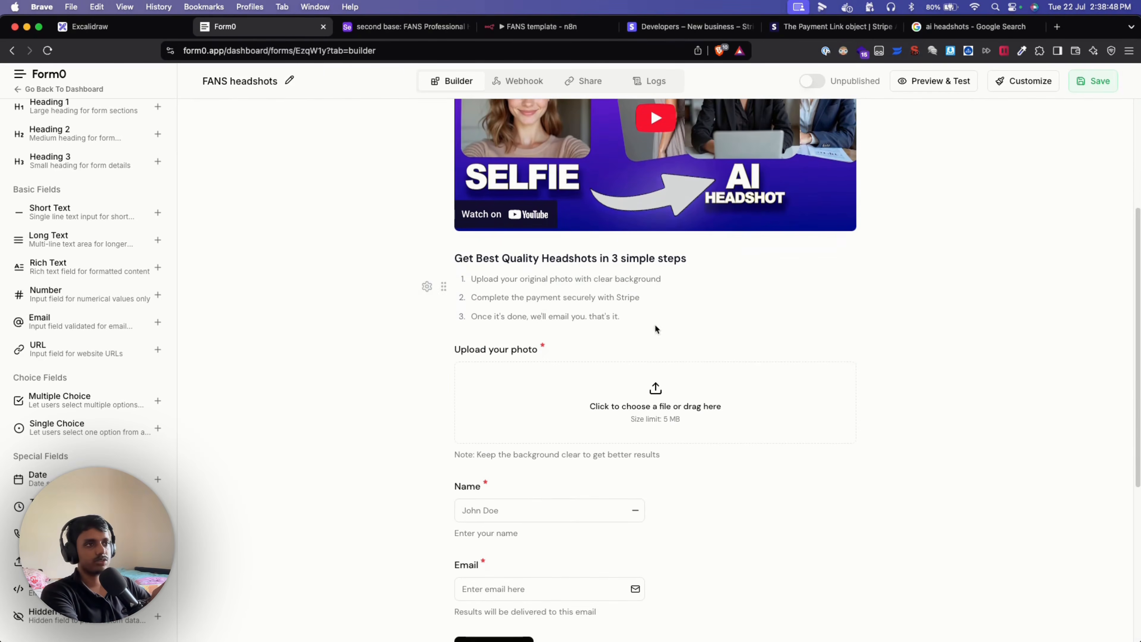
left_click_drag(654, 325, 489, 274)
left_click(716, 301)
scroll(883, 347, "down", 3)
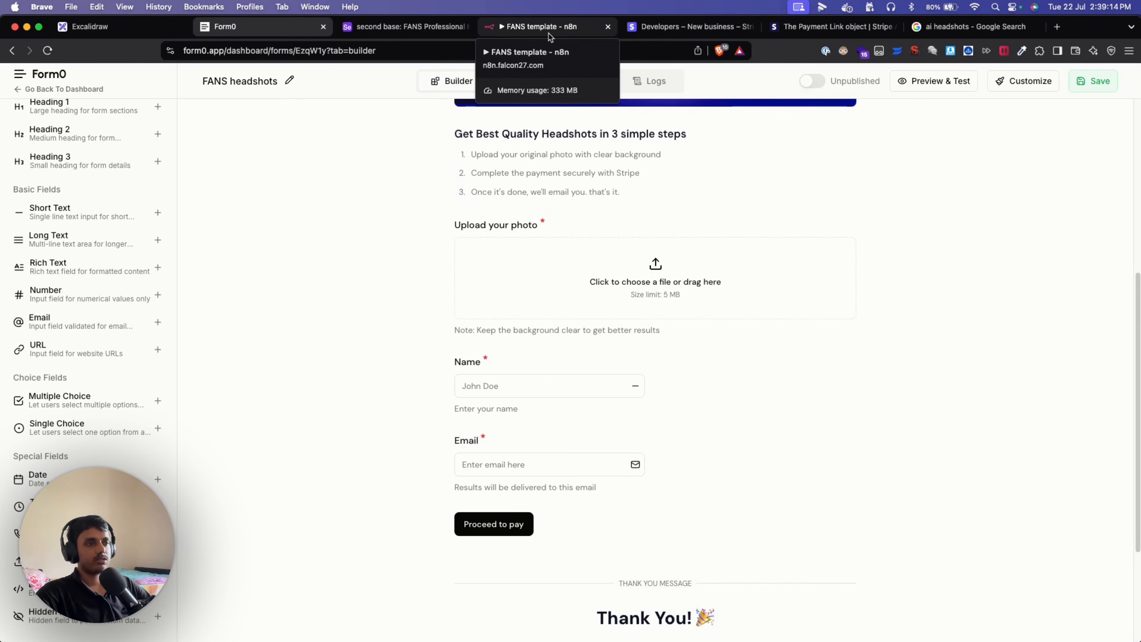
Inspect the Form0 trigger's output as JSON and Binary, previewing the 12.1 kB raw_image photo.
left_click(548, 33)
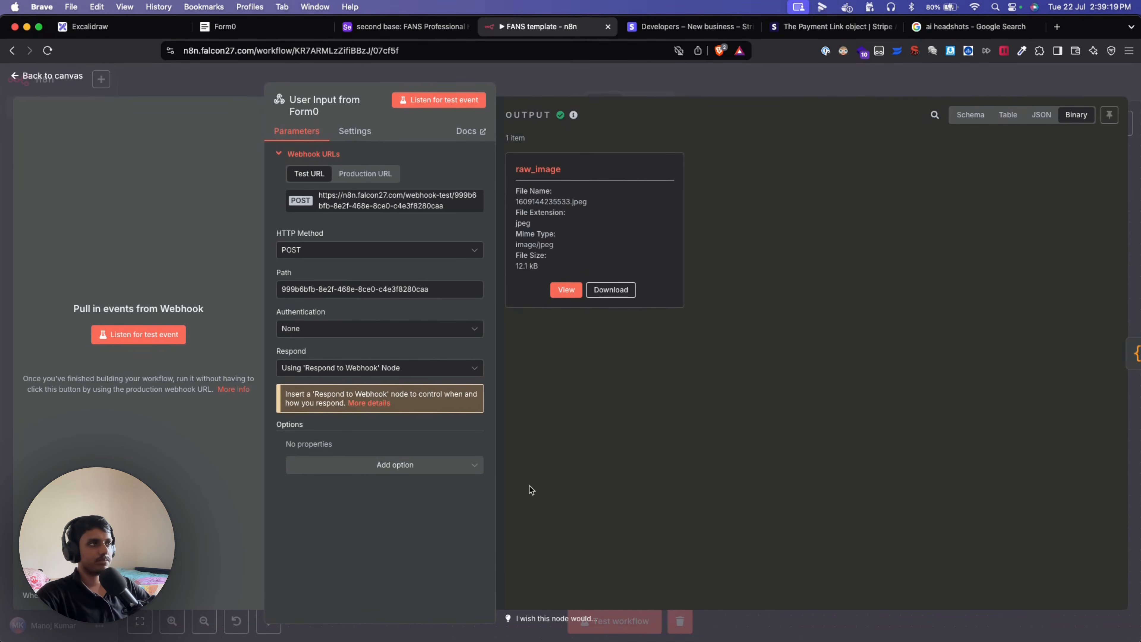
left_click(1039, 119)
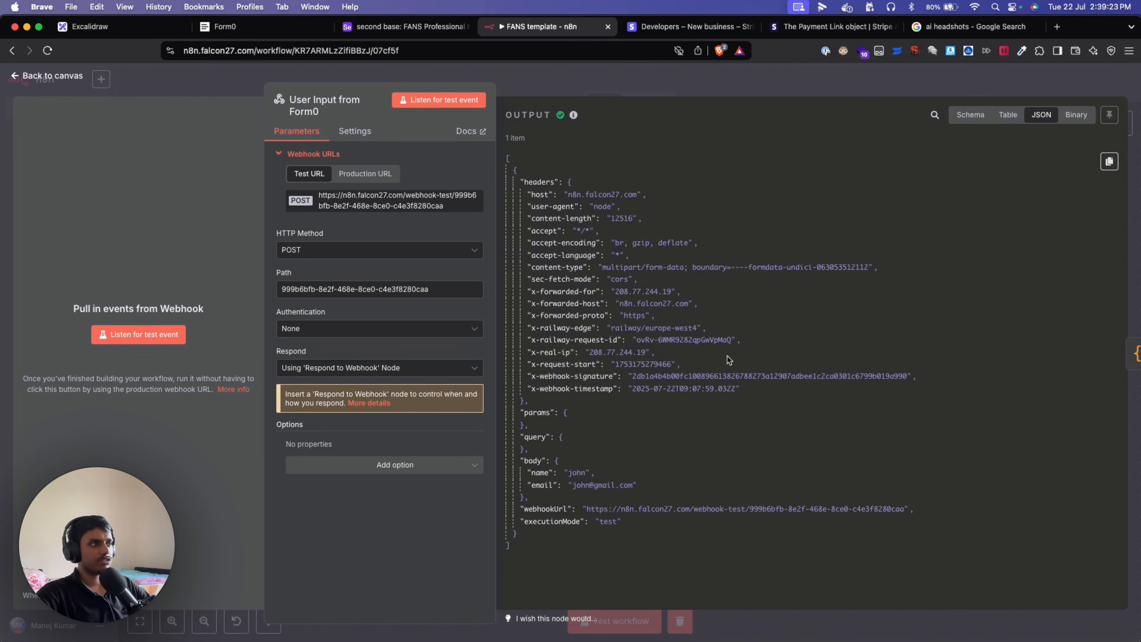
left_click(1067, 116)
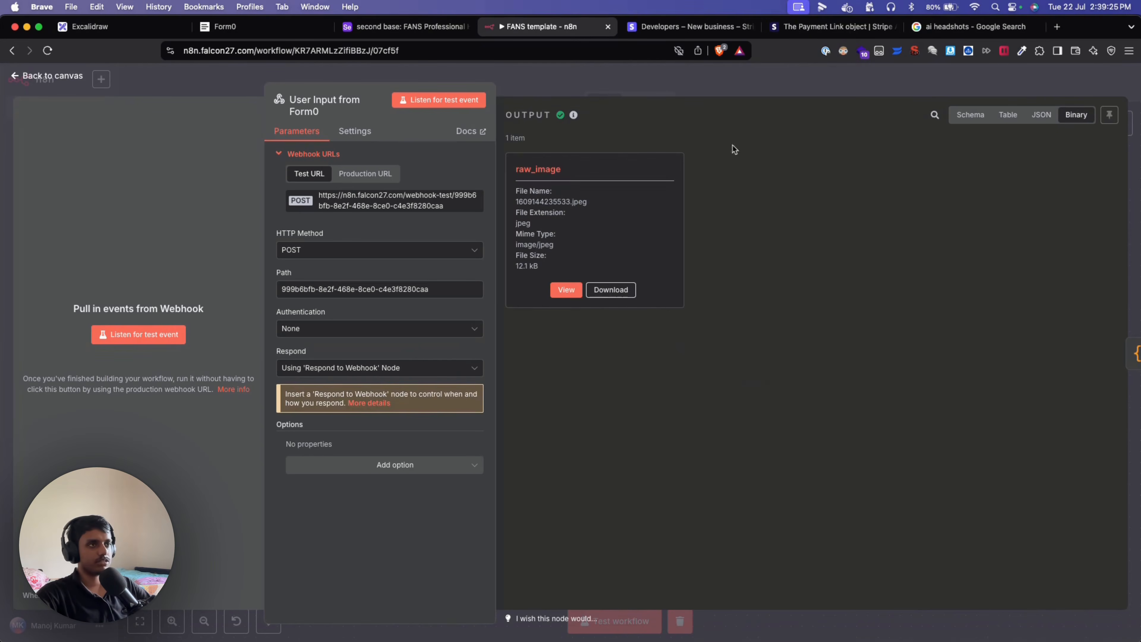
left_click(554, 288)
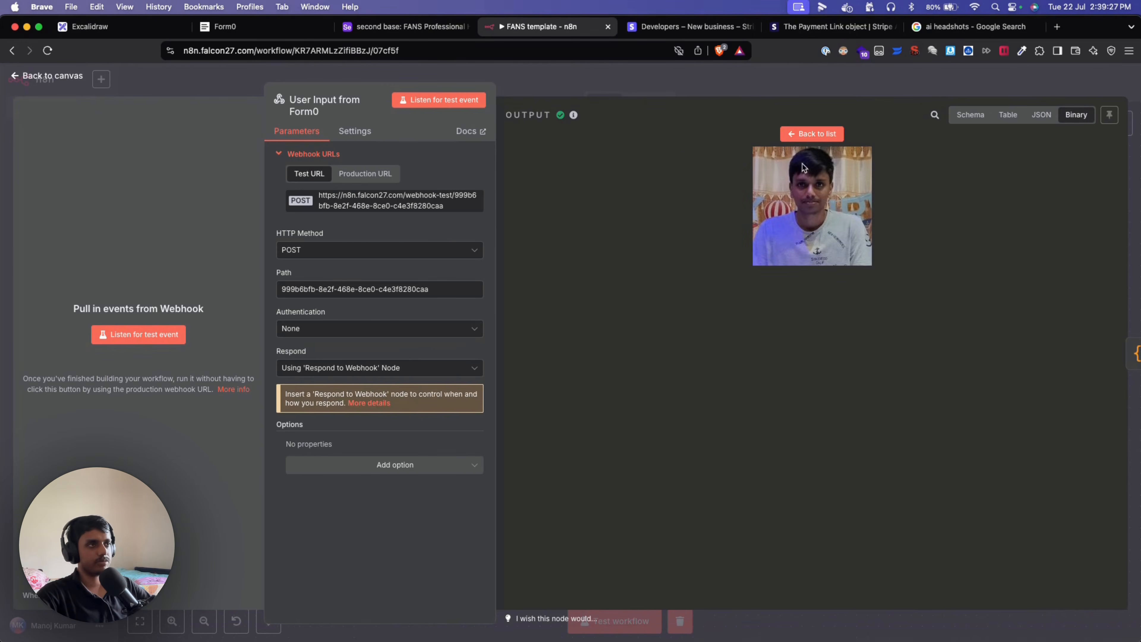
left_click(829, 135)
left_click_drag(570, 172, 516, 169)
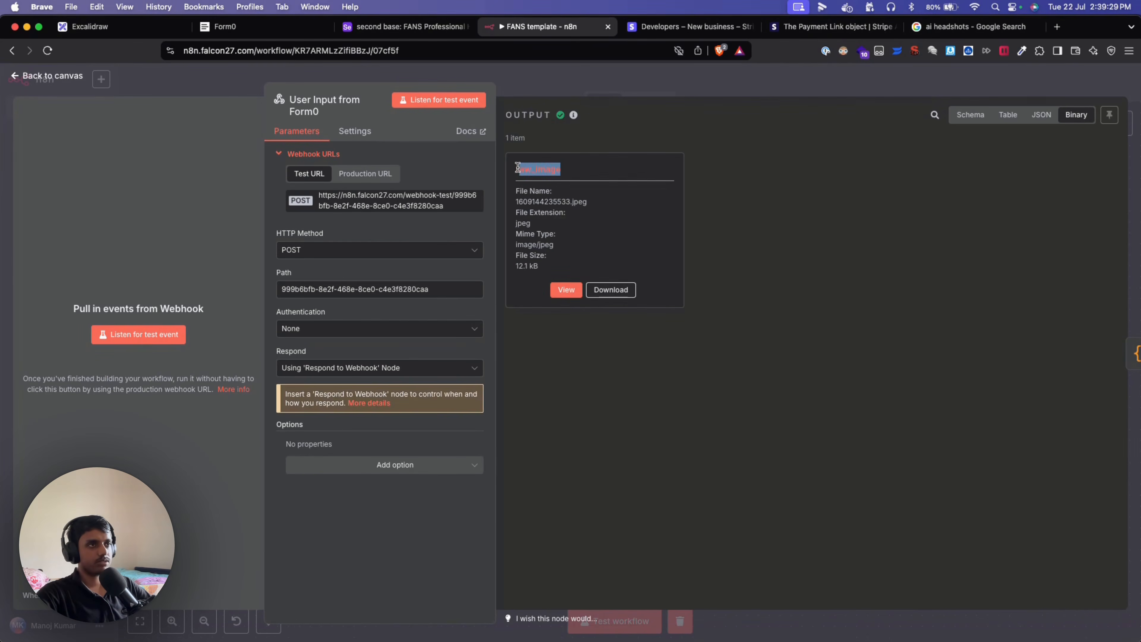
left_click(594, 172)
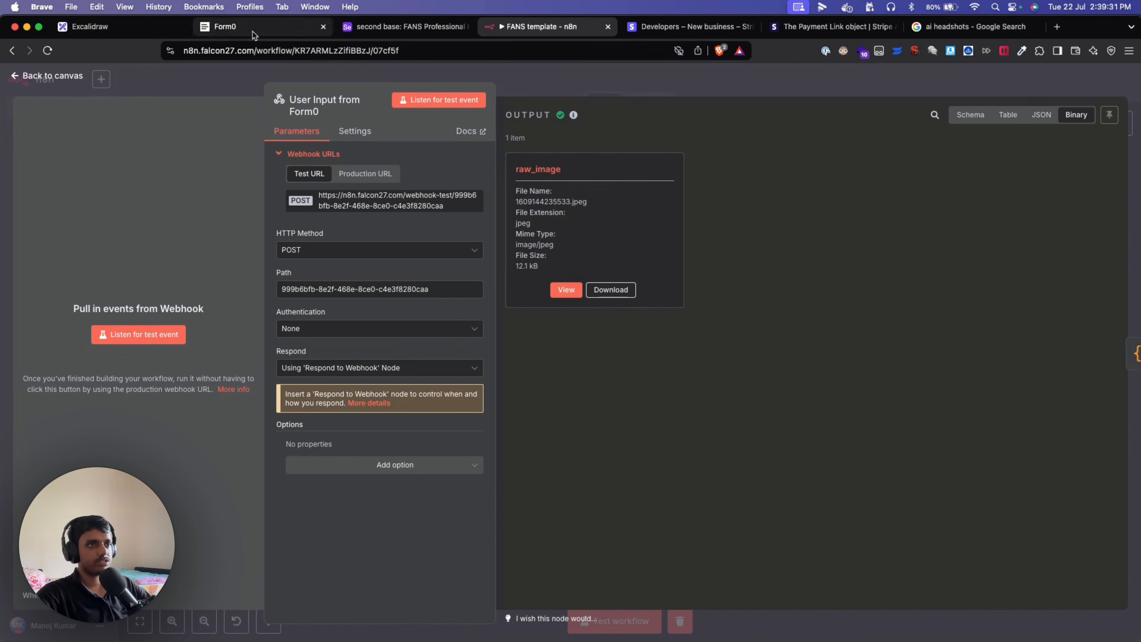
Confirm the Upload your photo field's webhook key is raw_image, leaving it unchanged.
left_click(234, 26)
left_click(428, 277)
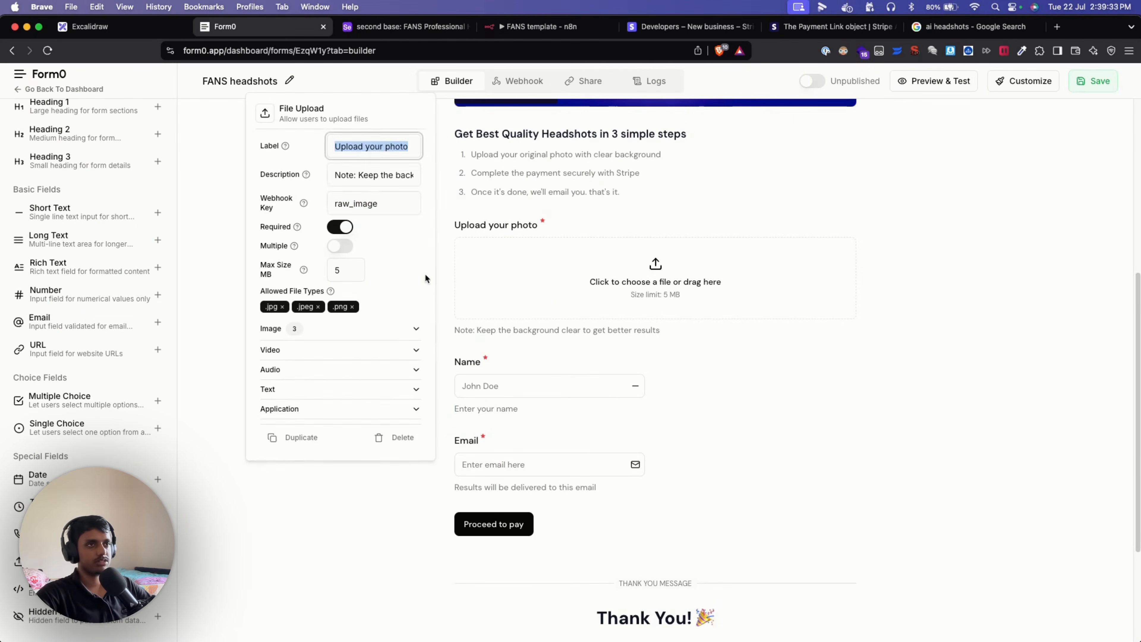
left_click_drag(380, 205, 331, 206)
left_click(390, 207)
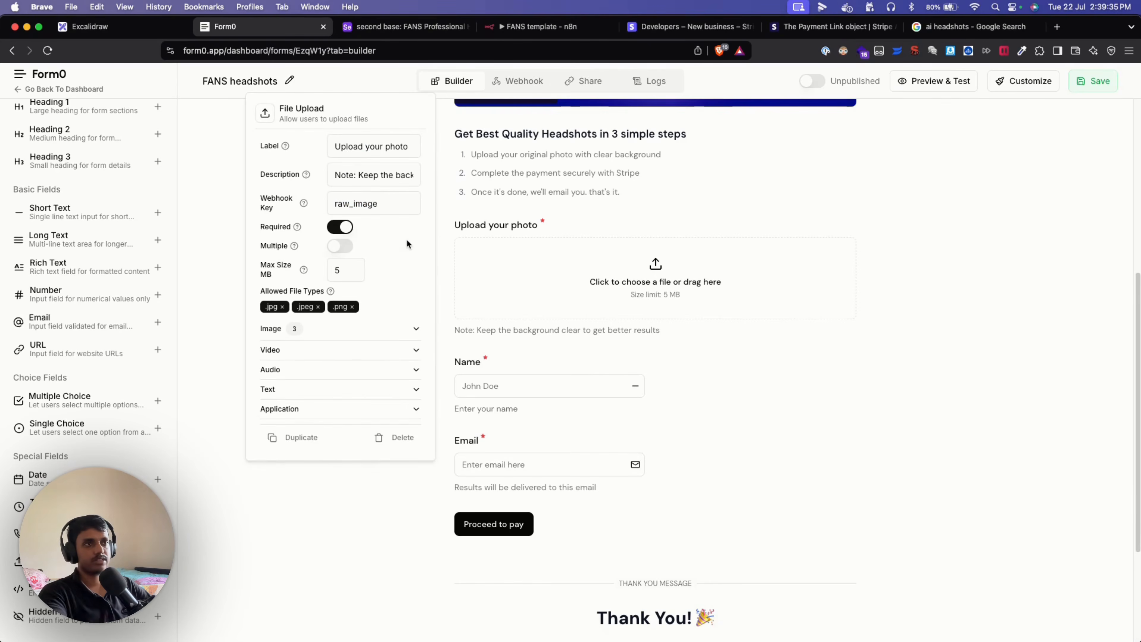
left_click(404, 249)
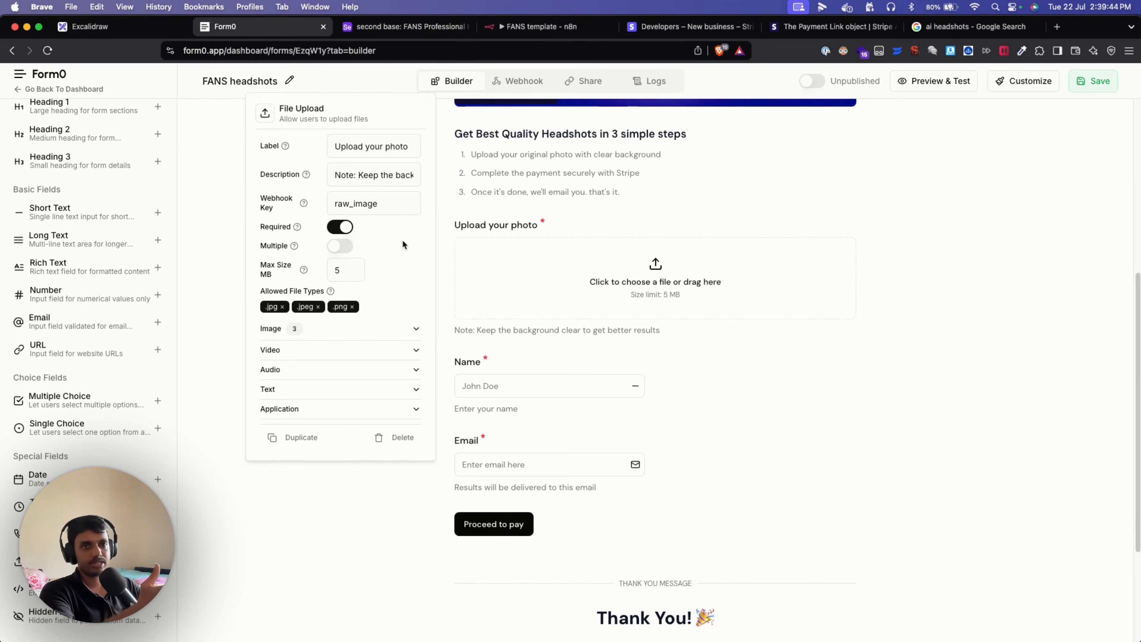
left_click(382, 489)
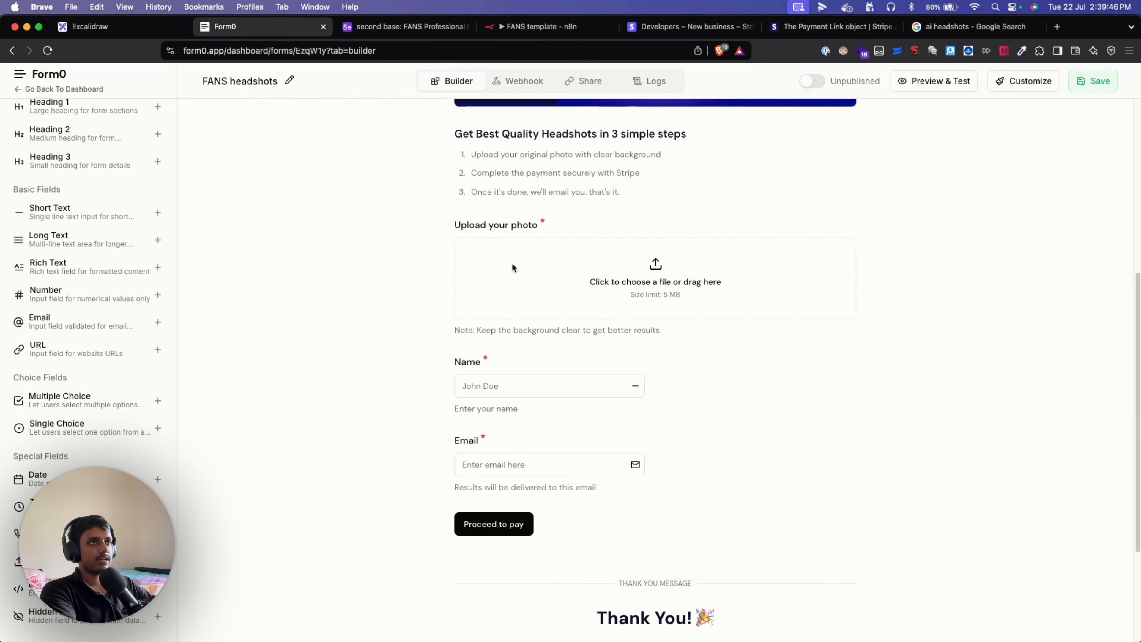
Check the submitted name and email values in the trigger's JSON output, then close the node.
left_click(540, 33)
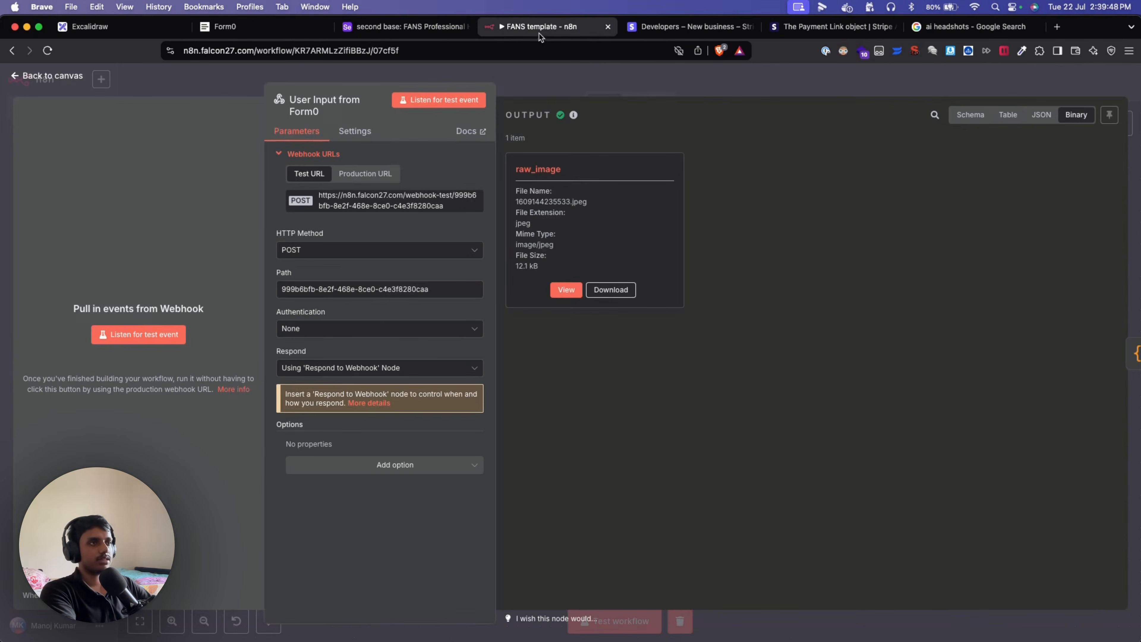
left_click(1044, 122)
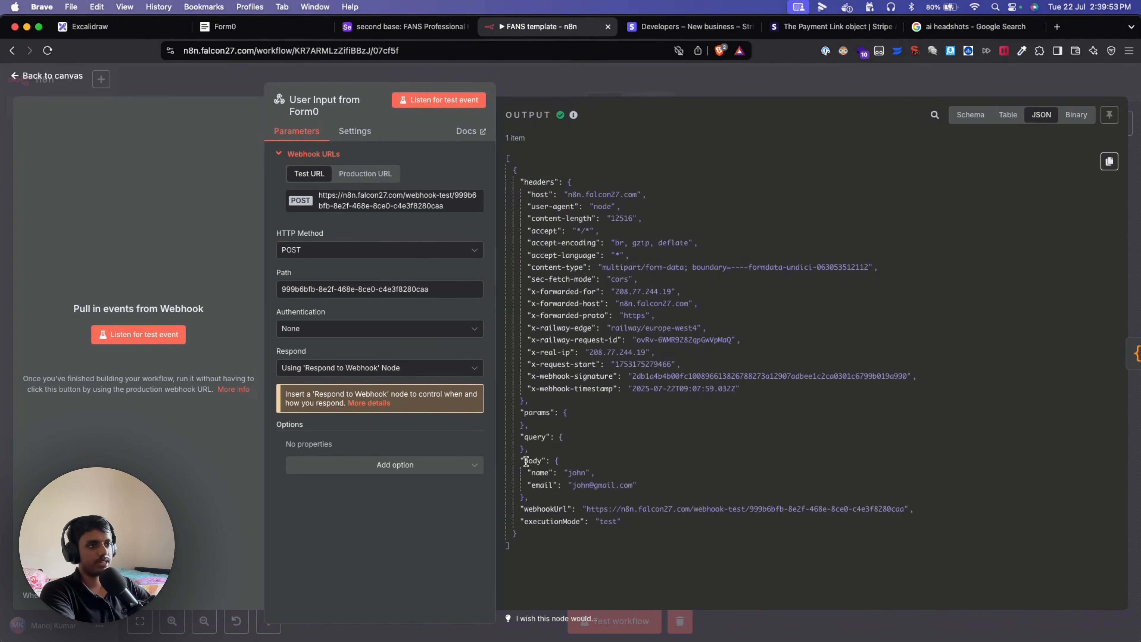
double_click(574, 473)
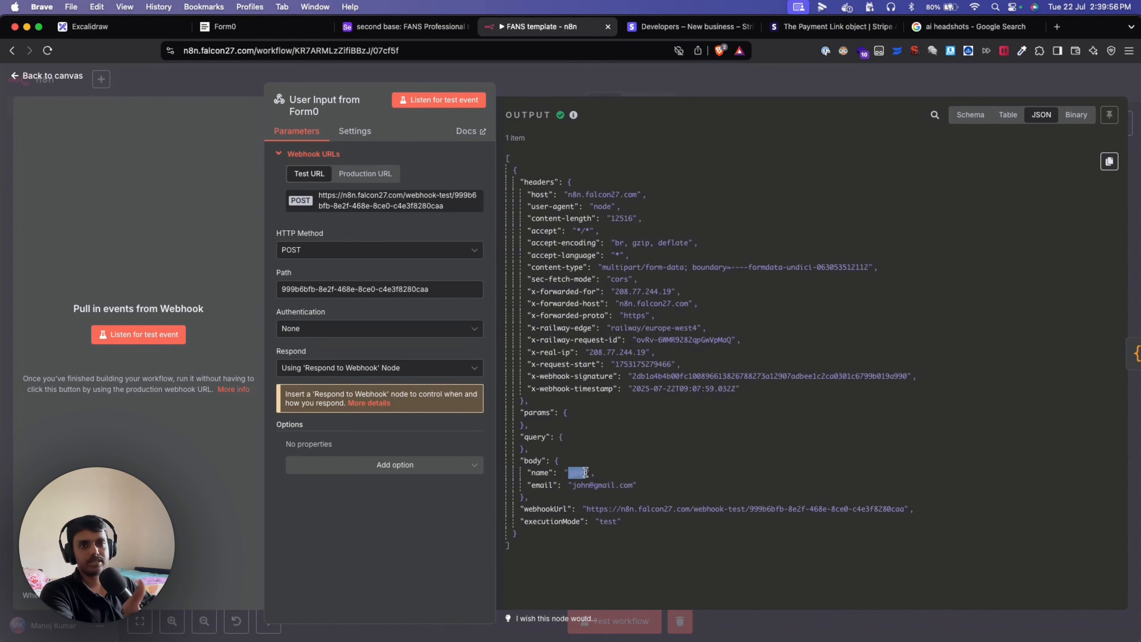
triple_click(631, 483)
left_click(667, 478)
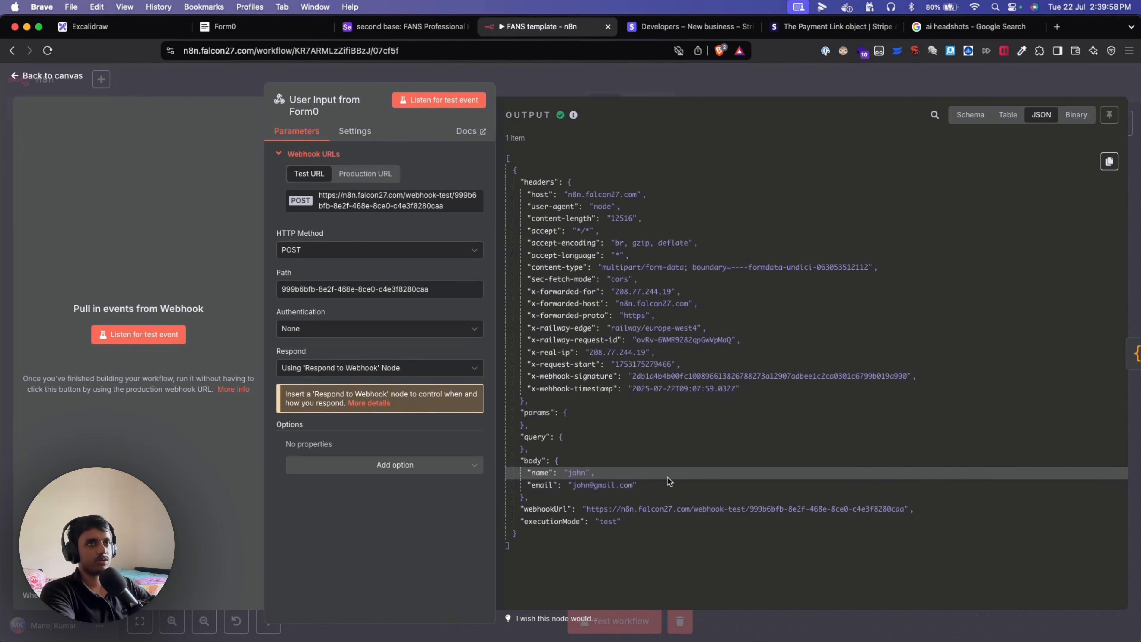
left_click(170, 92)
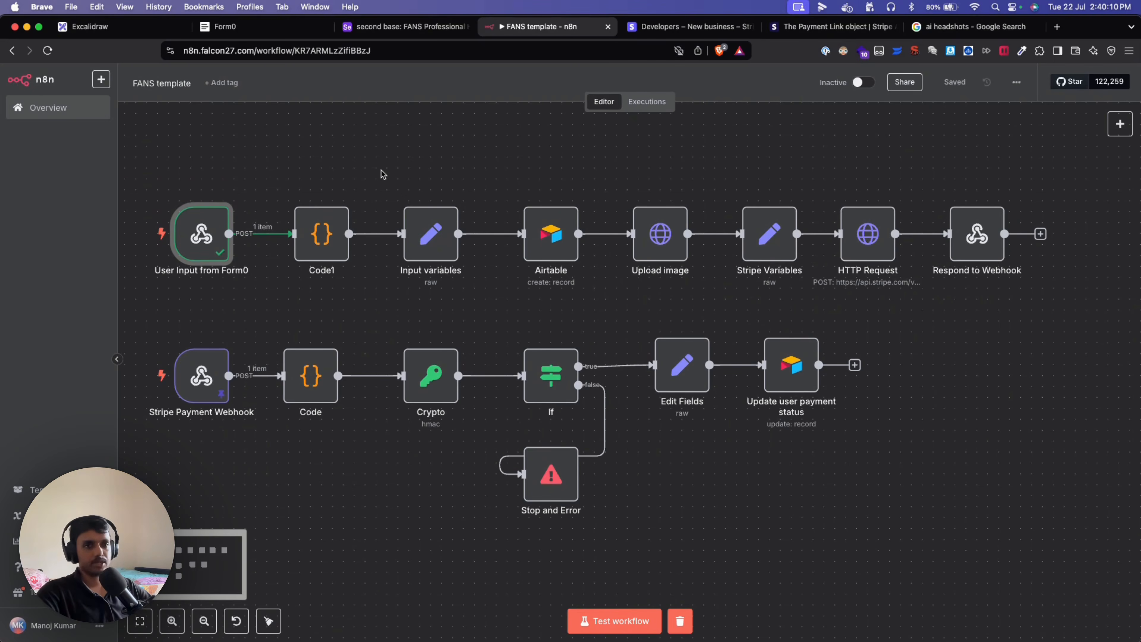
Reopen the User Input from Form0 node to recheck its JSON and binary photo output.
left_click_drag(385, 168, 427, 167)
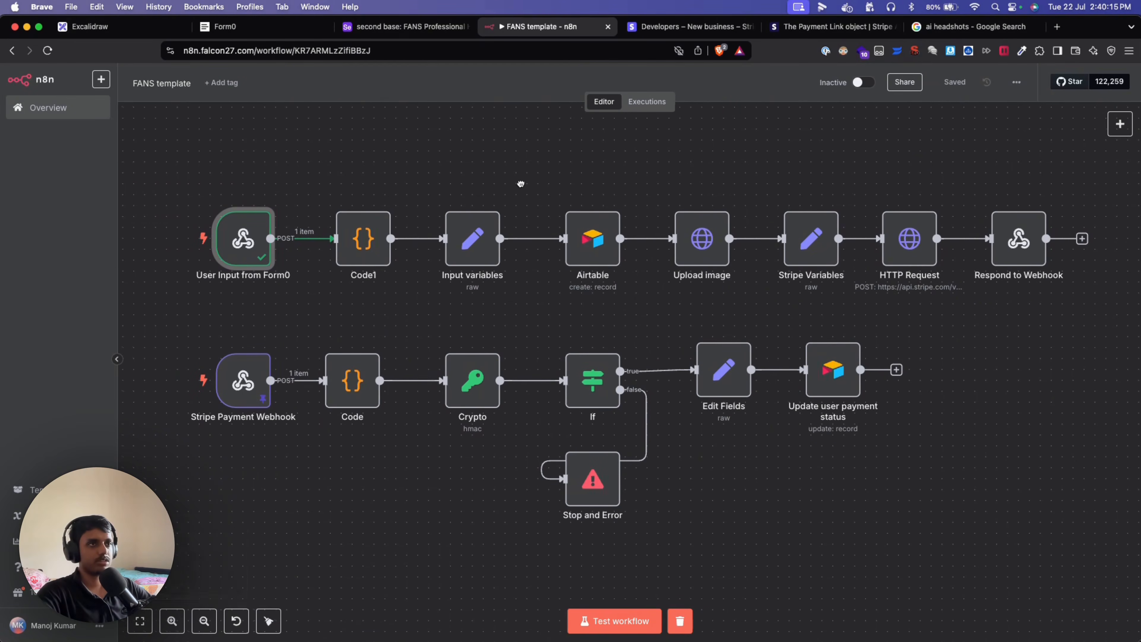
left_click_drag(521, 183, 502, 184)
scroll(490, 196, "up", 1)
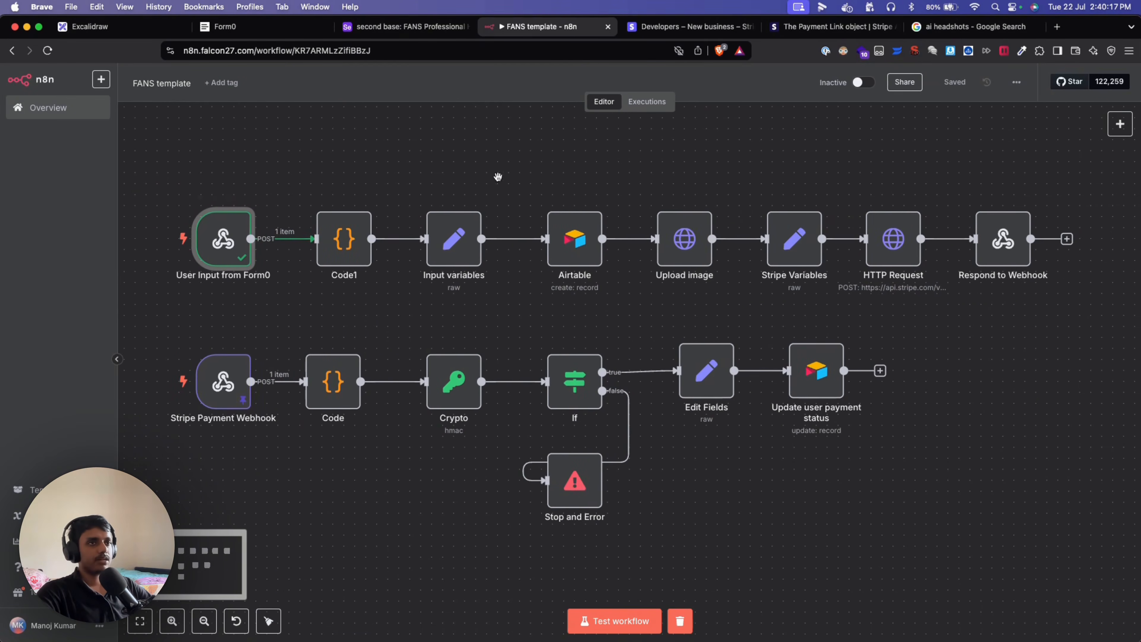
double_click(221, 239)
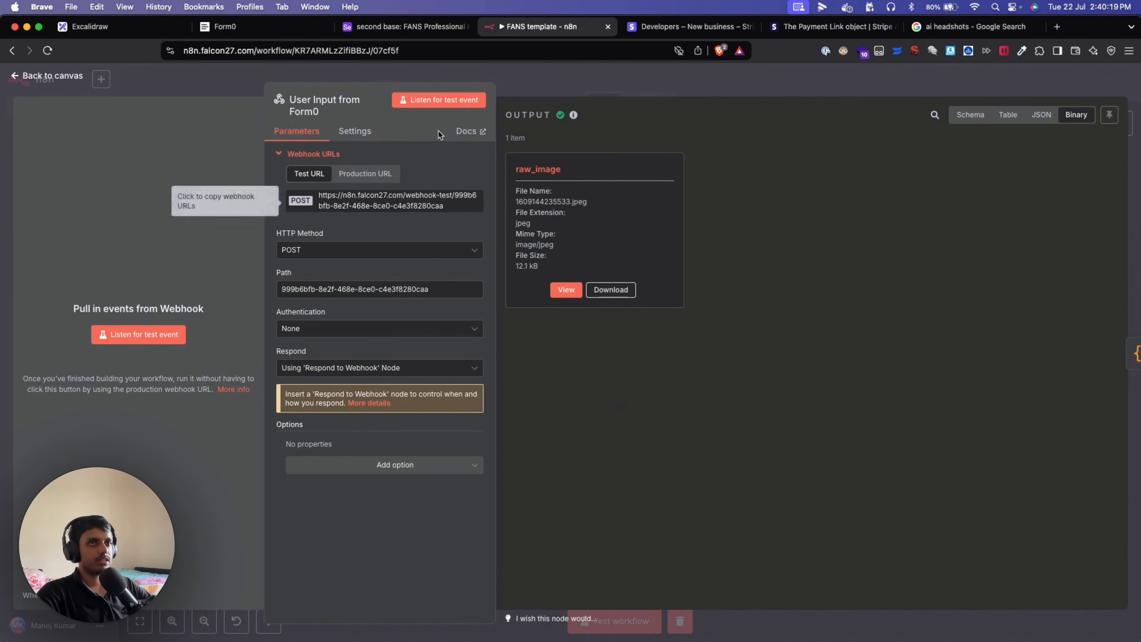
key("Escape")
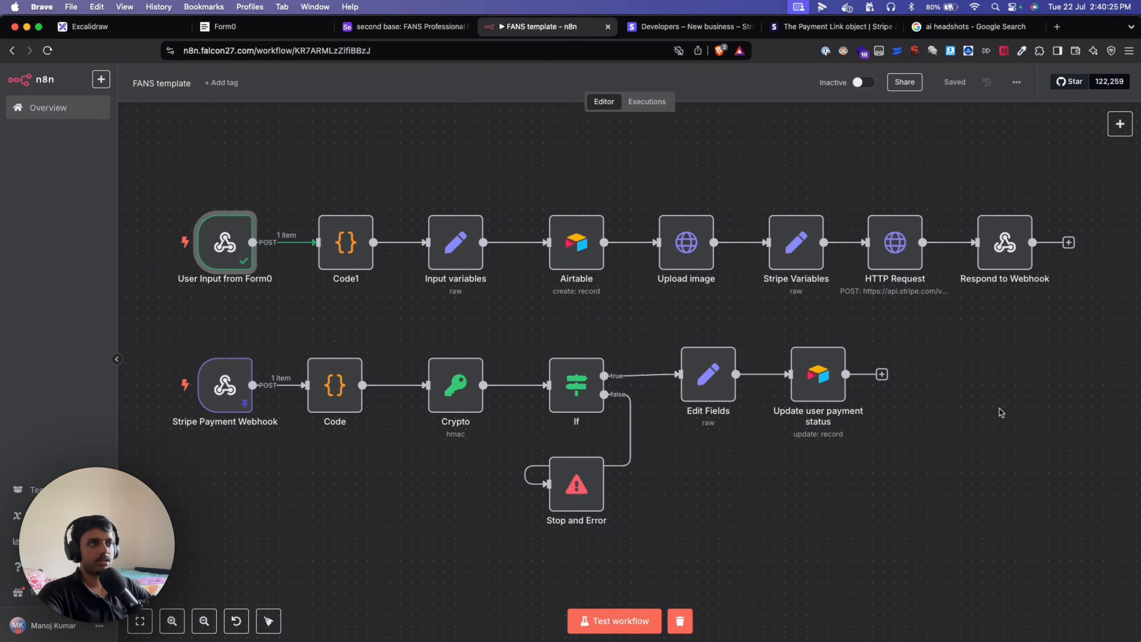
left_click_drag(813, 508, 807, 517)
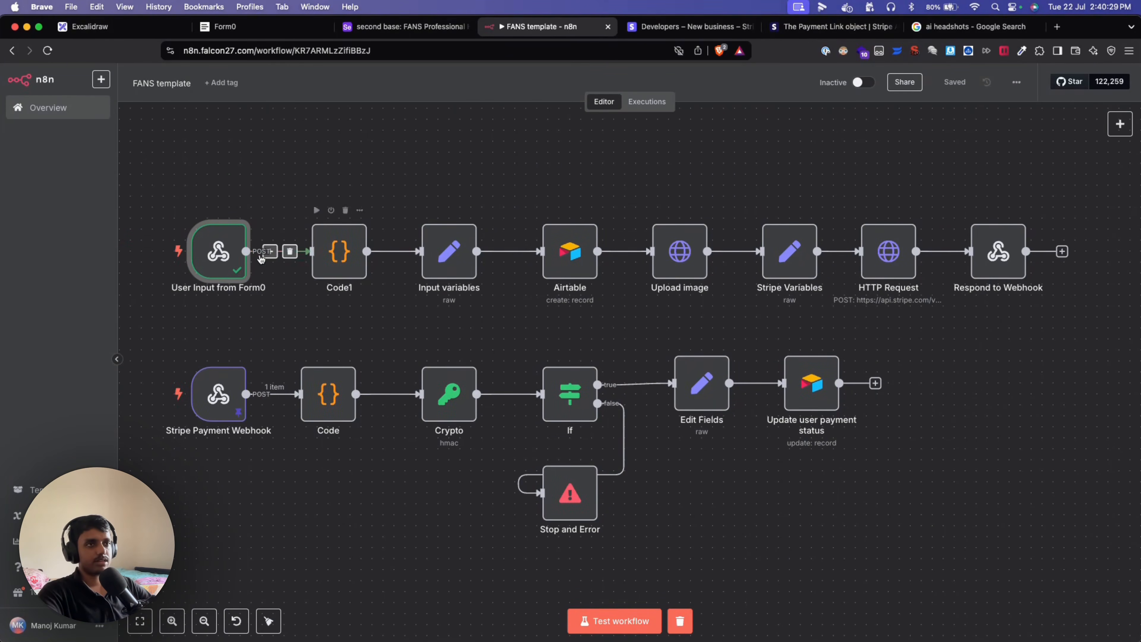
double_click(221, 251)
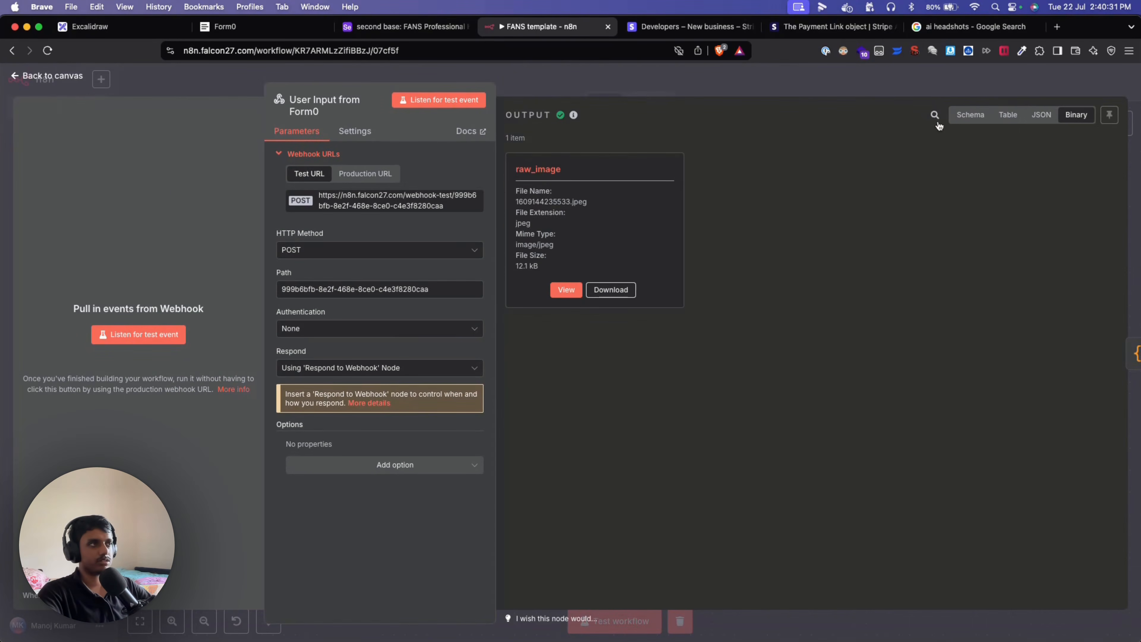
left_click(1037, 116)
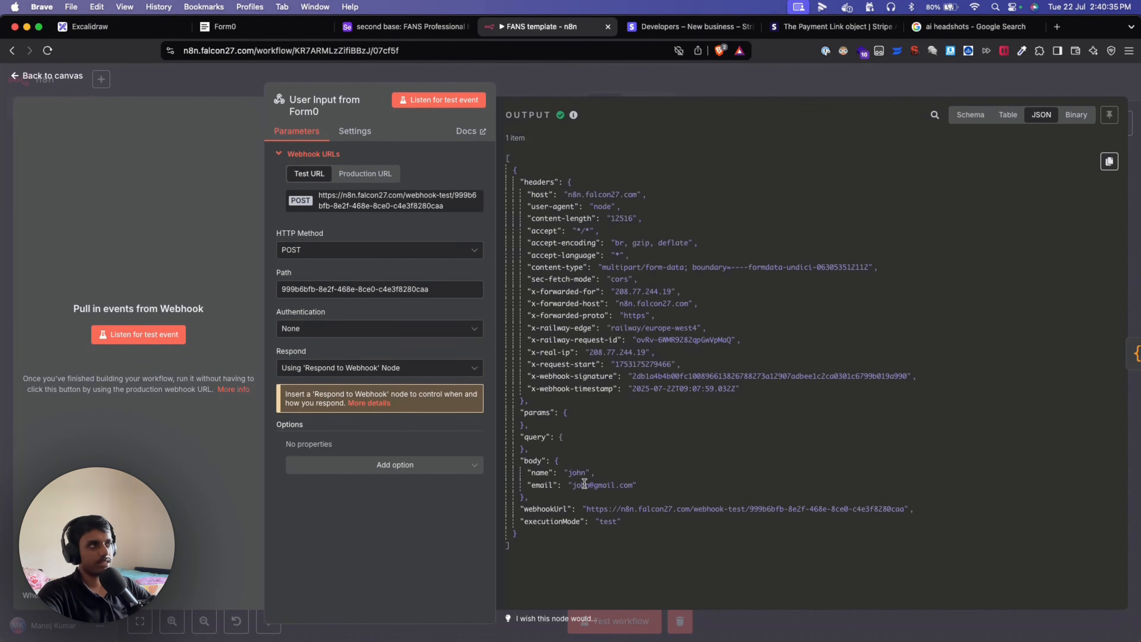
left_click(1084, 122)
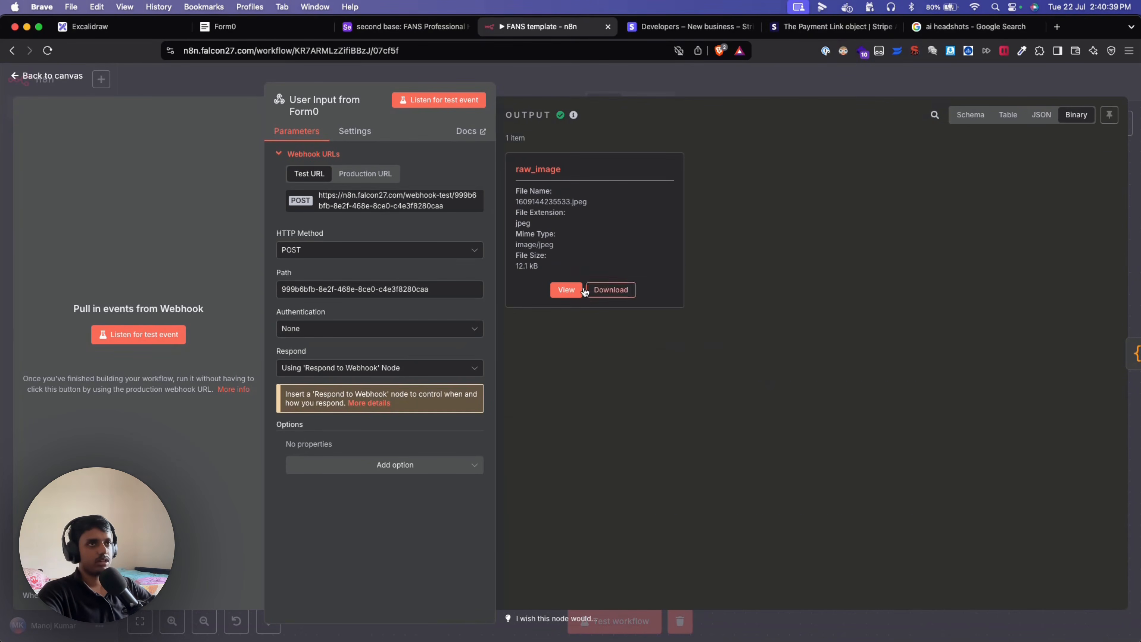
left_click(216, 86)
mouse_move(350, 263)
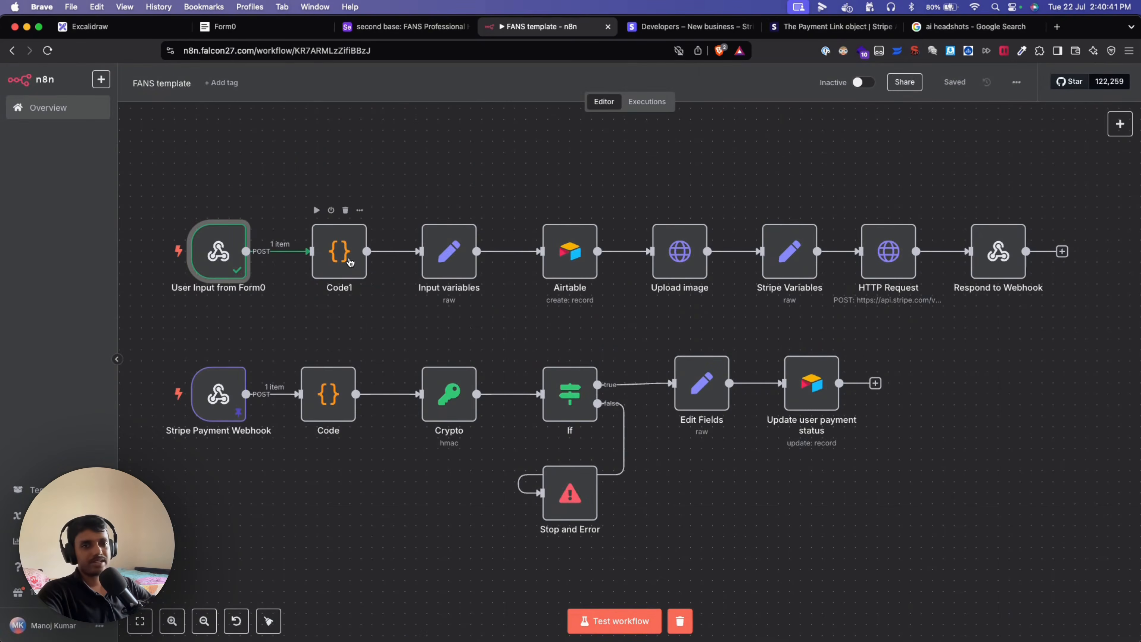
Run the Code1 node and check its raw_image file entry.
double_click(349, 256)
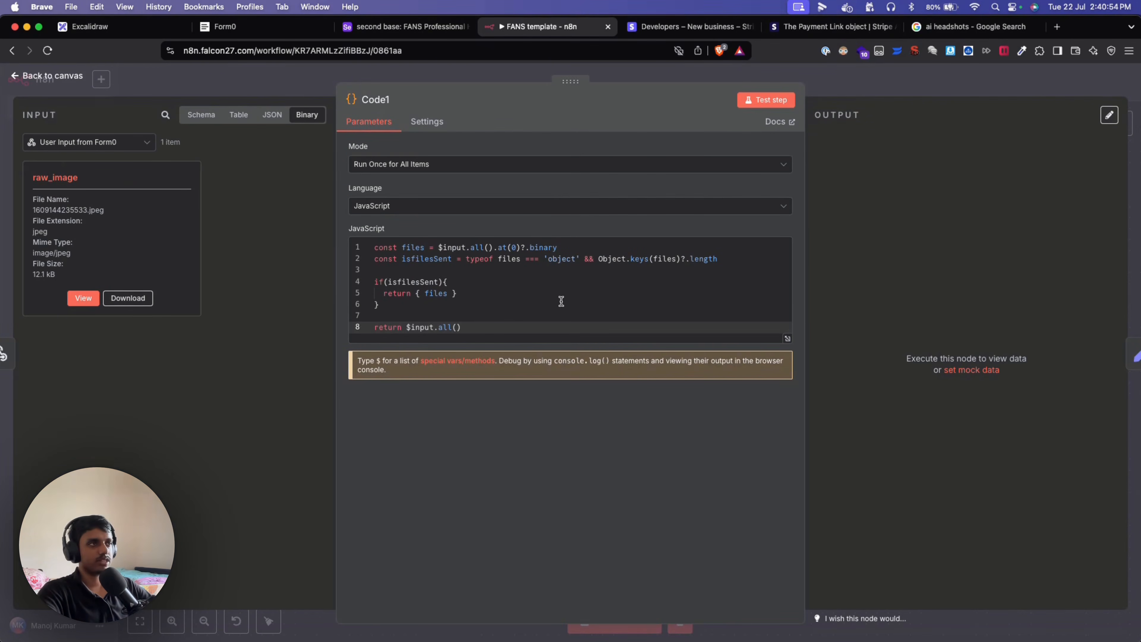
left_click(758, 97)
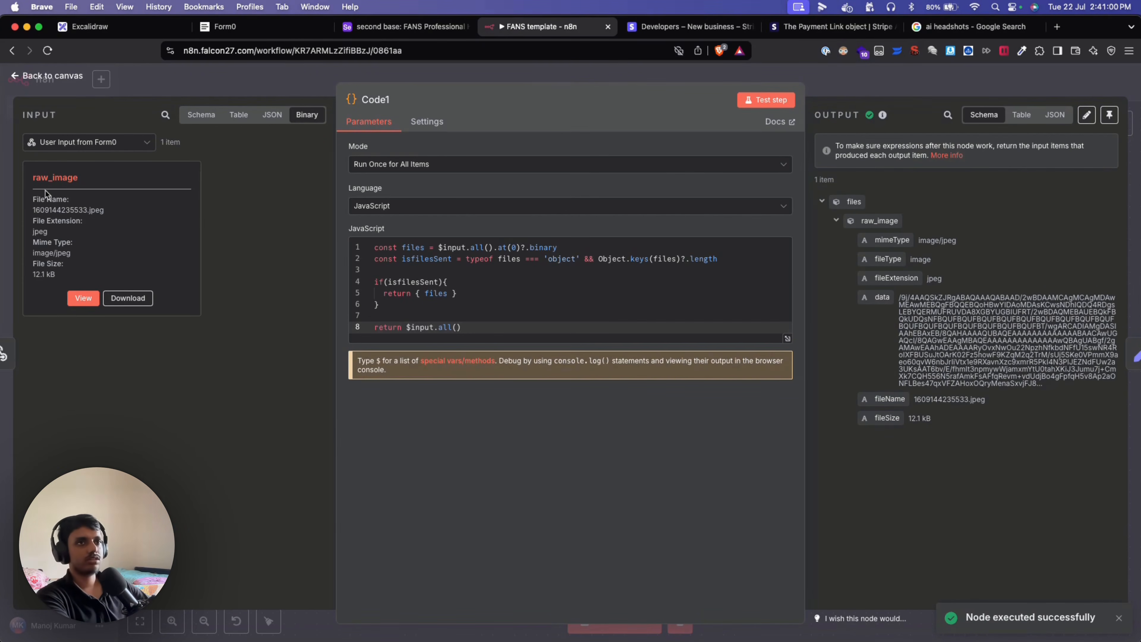
left_click_drag(34, 179, 128, 187)
left_click(160, 194)
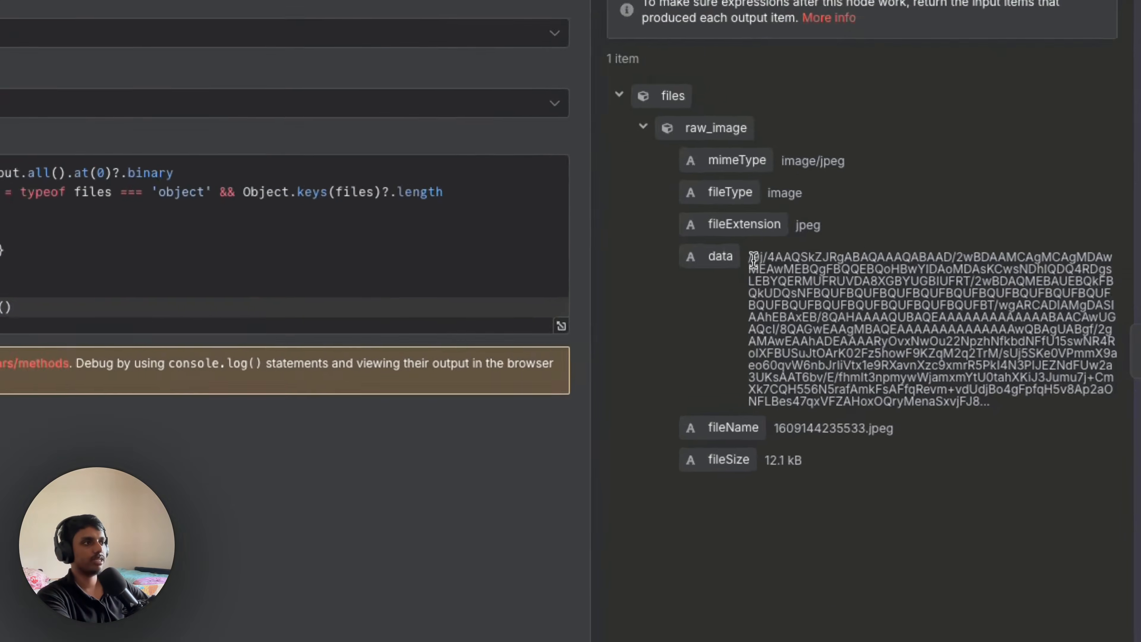
Inspect the encoded raw_image data in Code1's output pane, then close the node.
left_click_drag(898, 297, 1006, 370)
left_click_drag(900, 384, 980, 426)
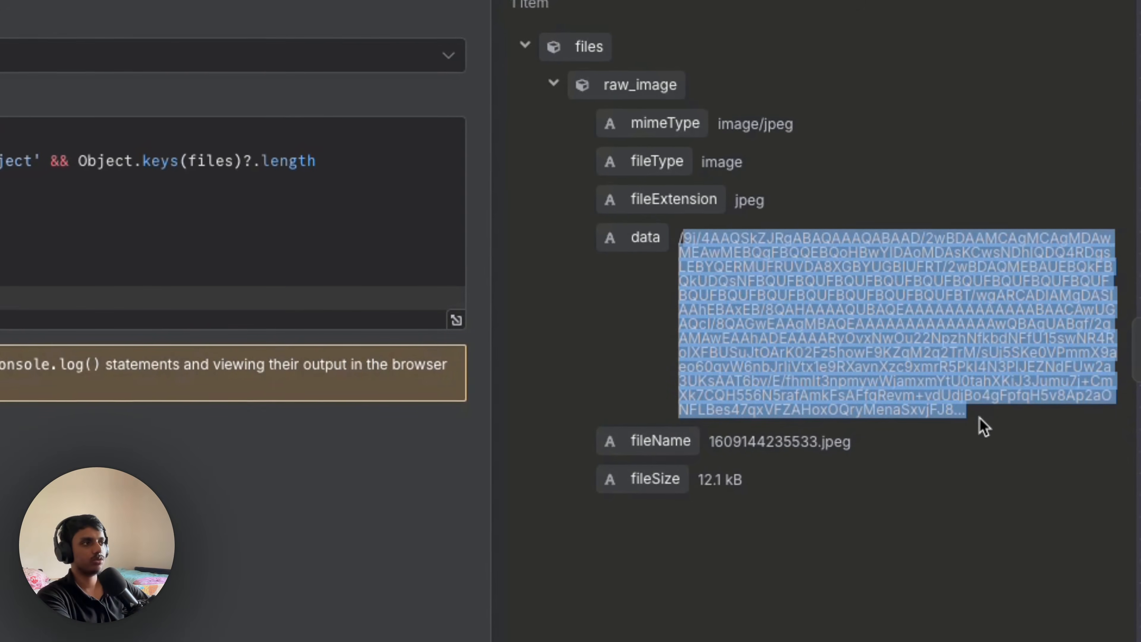
left_click(966, 440)
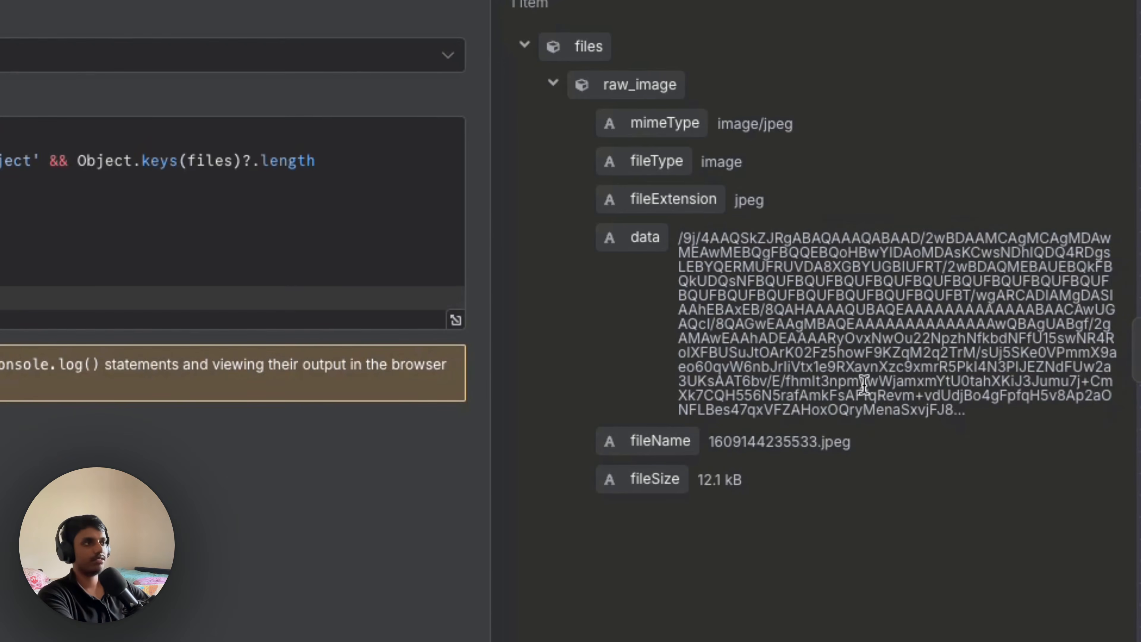
left_click_drag(679, 237, 1002, 411)
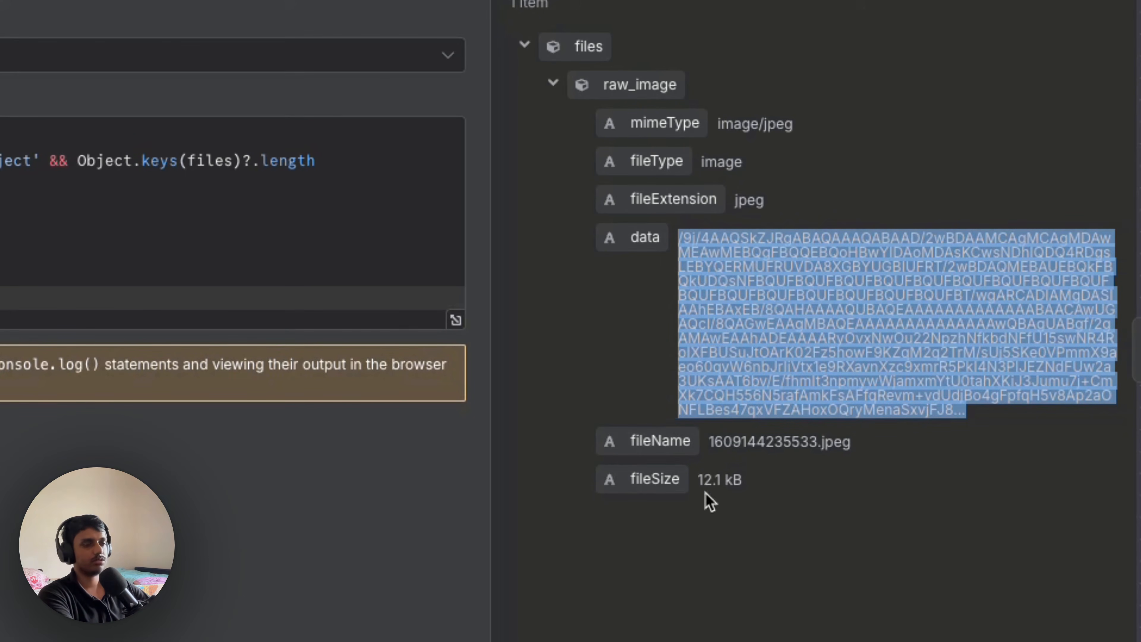
left_click(749, 619)
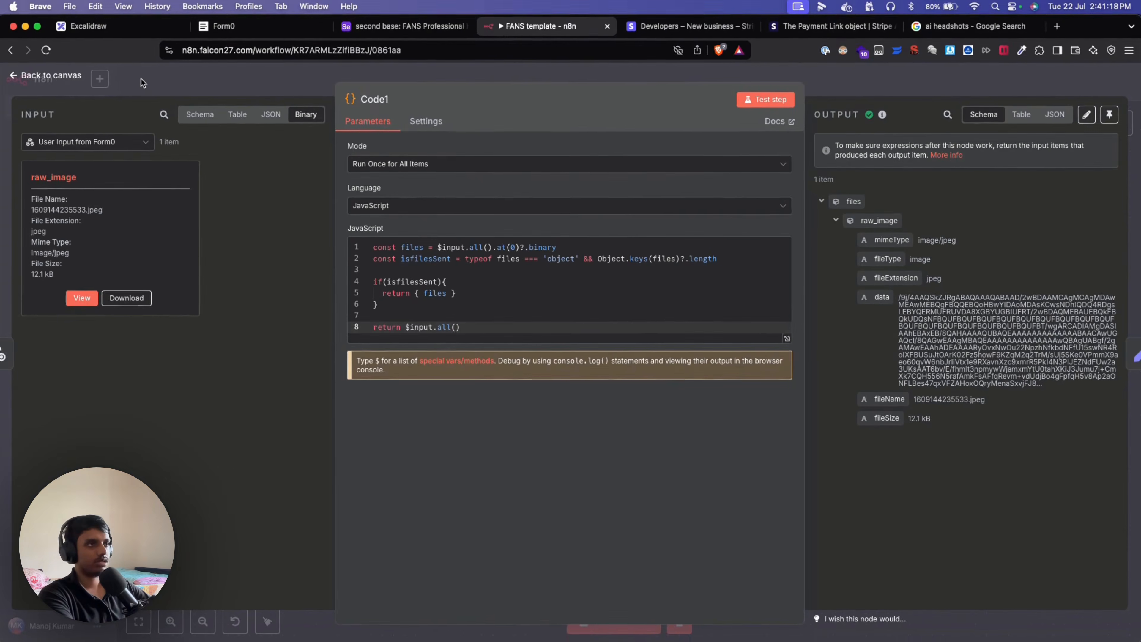
left_click(132, 81)
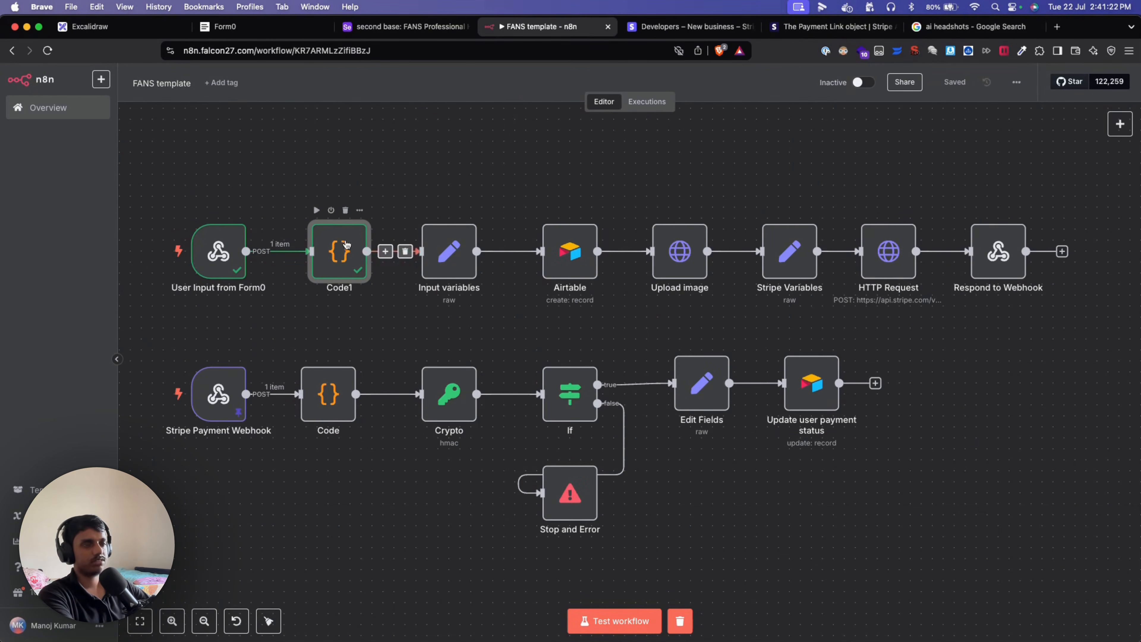
Review the Input variables node's JSON mapping of name, email and raw_image.
left_click(445, 253)
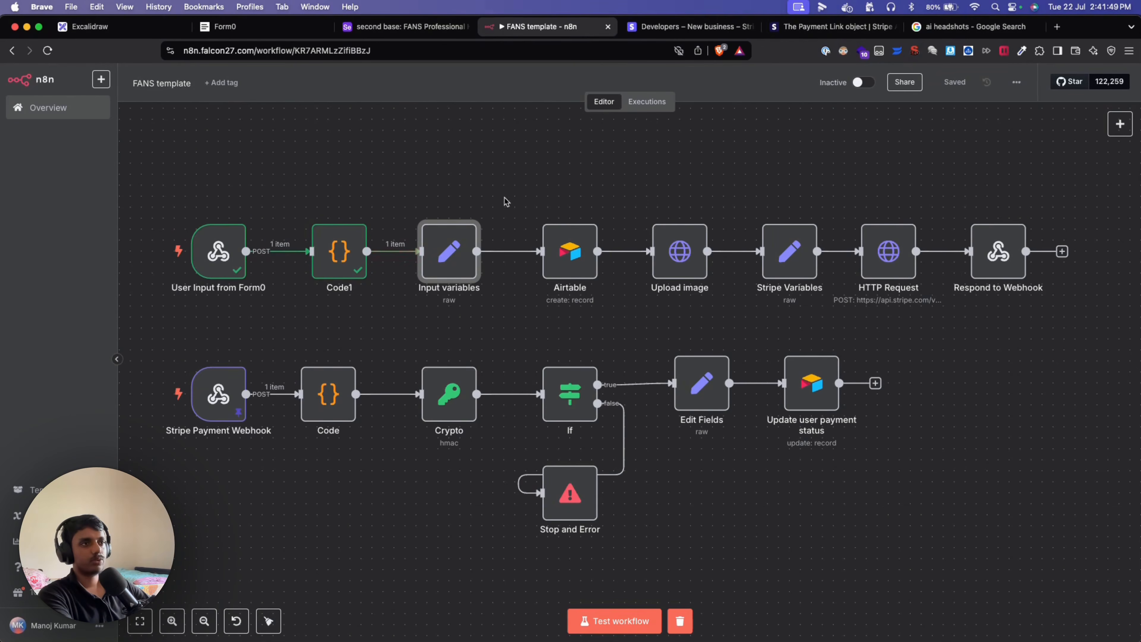
double_click(458, 249)
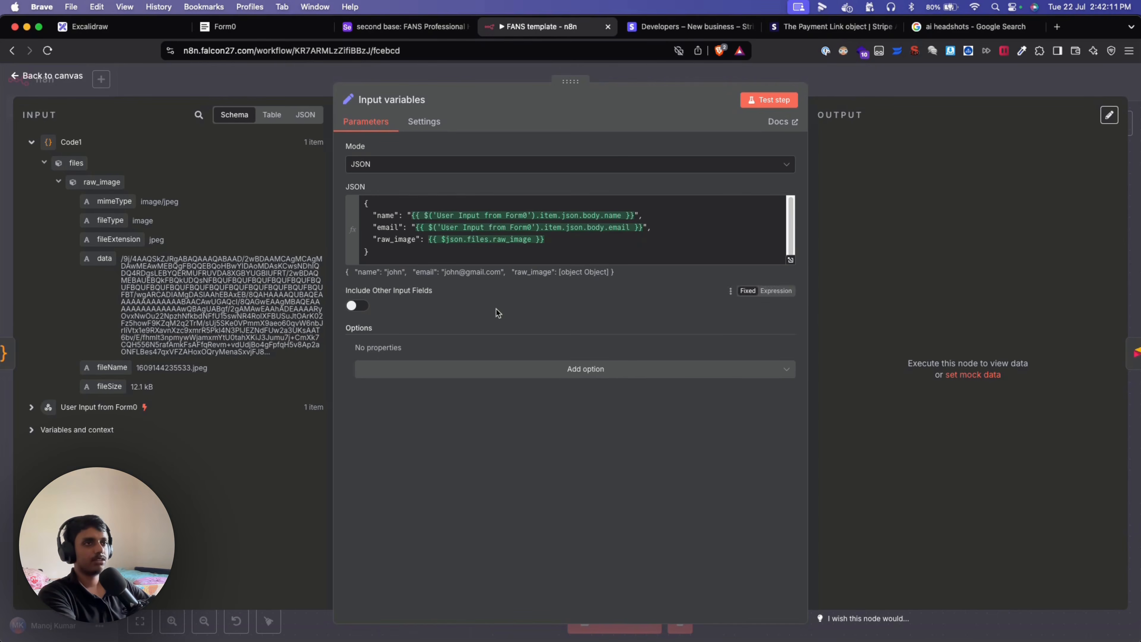
double_click(382, 216)
double_click(384, 227)
double_click(387, 239)
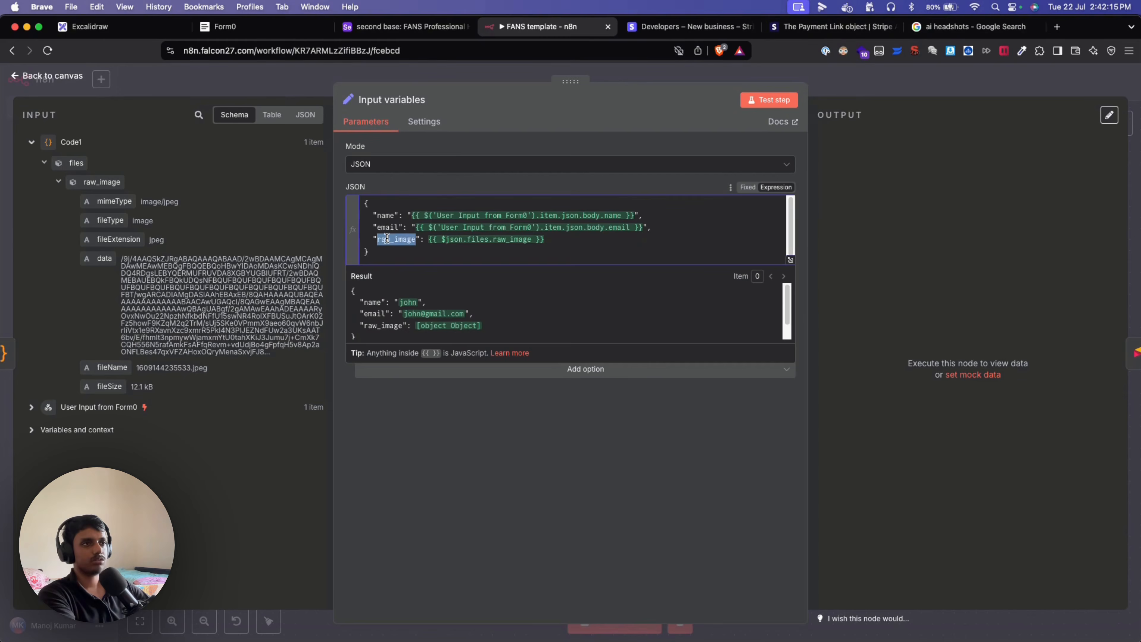
left_click(401, 457)
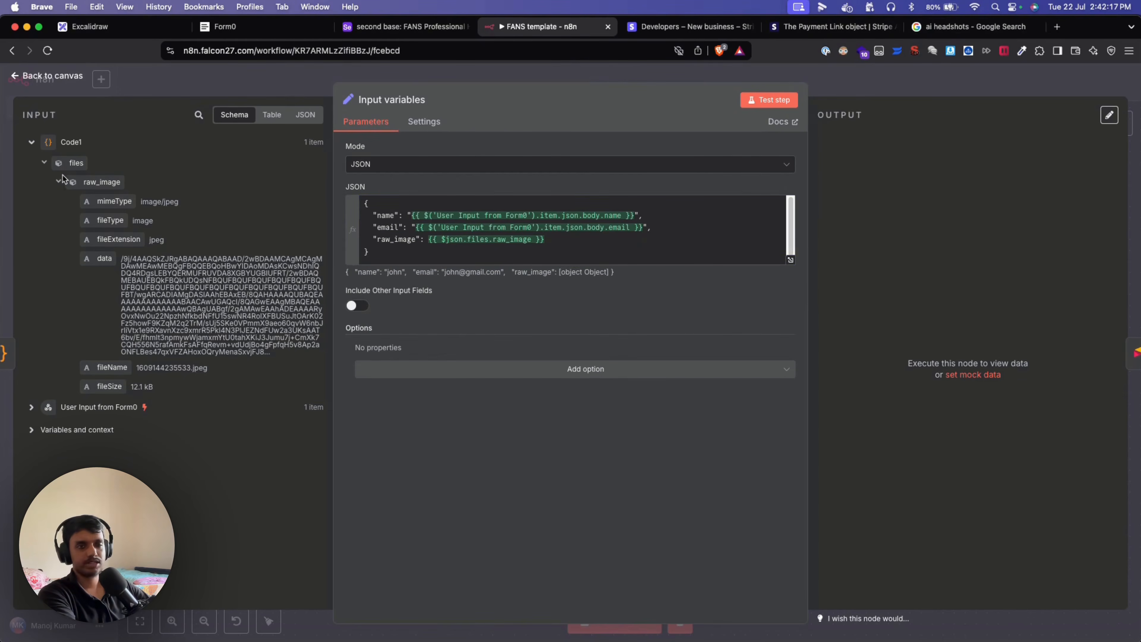
left_click(62, 84)
Execute the Input variables node and confirm it outputs one item.
left_click(427, 211)
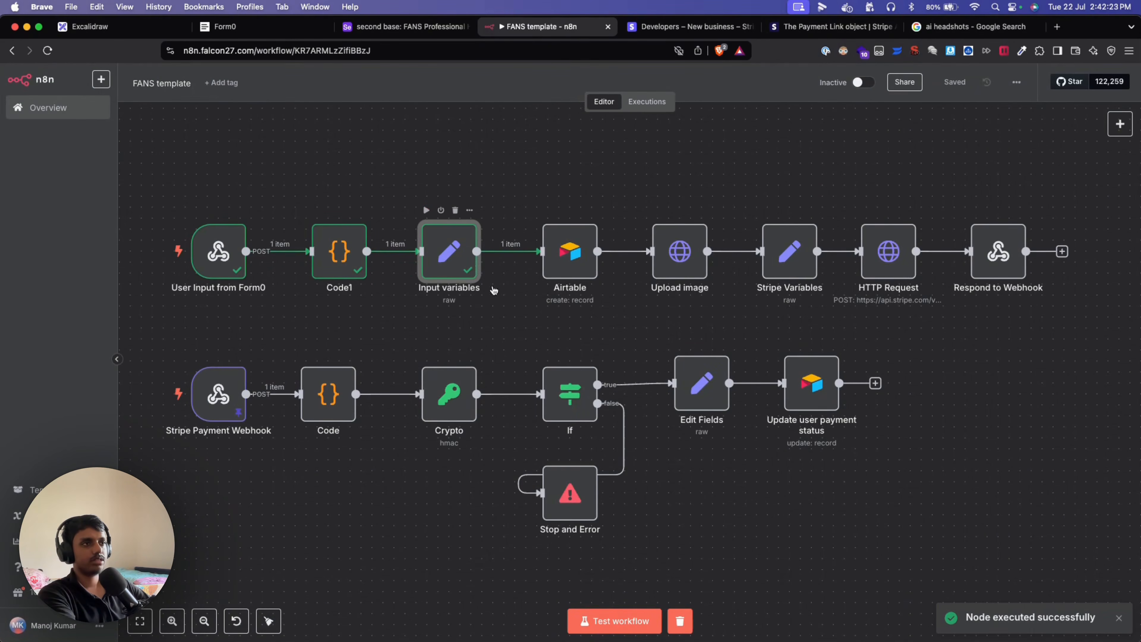
double_click(444, 259)
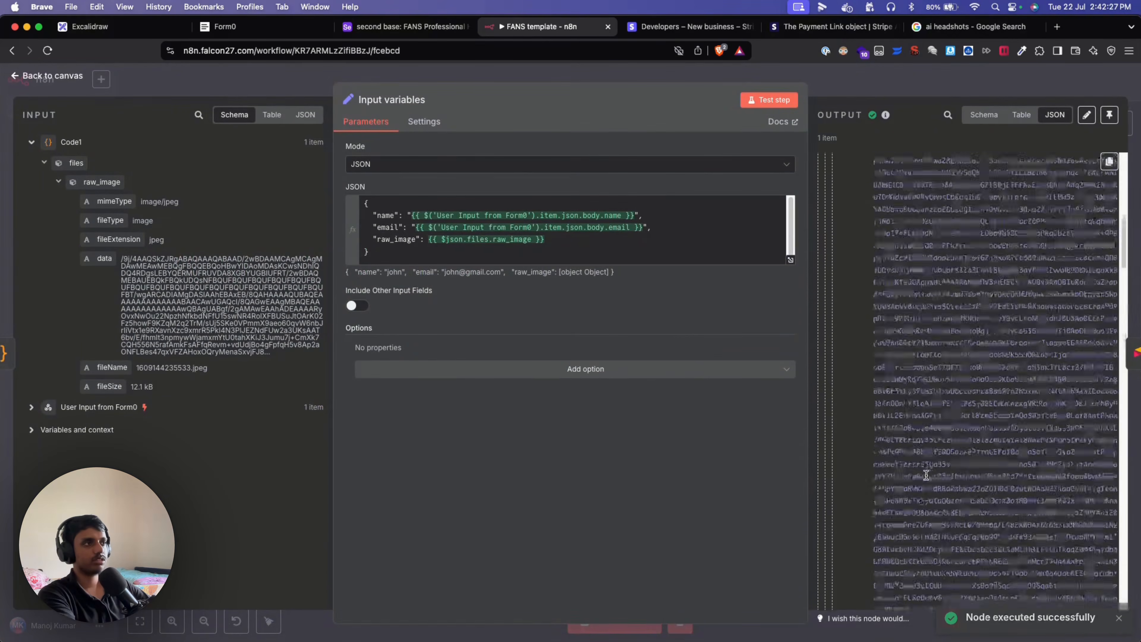
key("Escape")
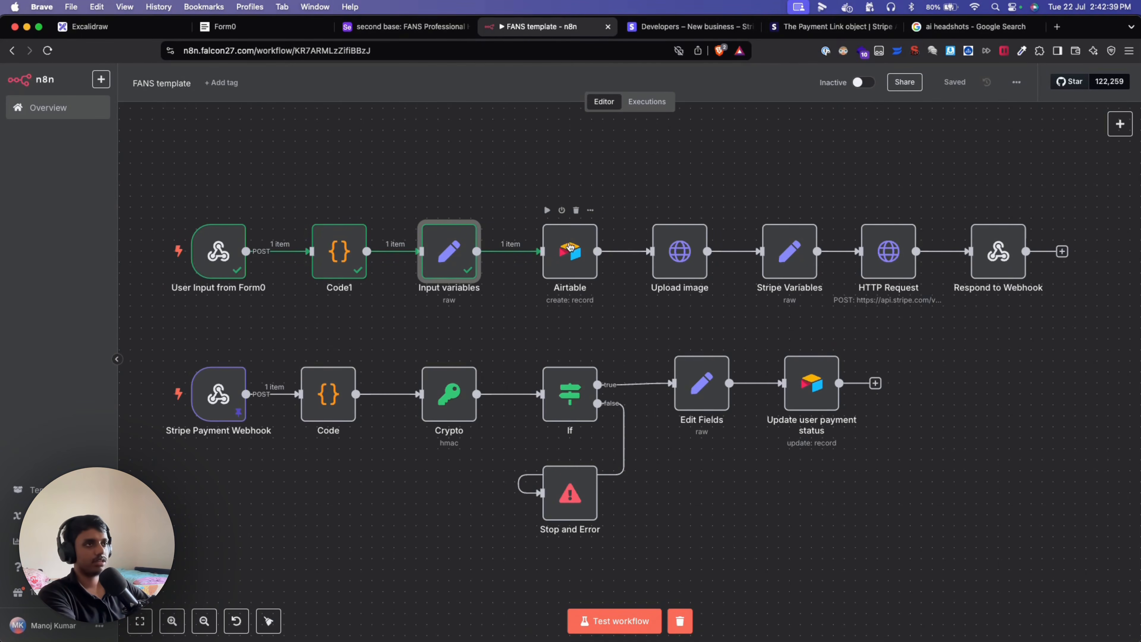
Check the Airtable node's create-record parameters, then bring up the FANS Professional Headshots table.
double_click(554, 238)
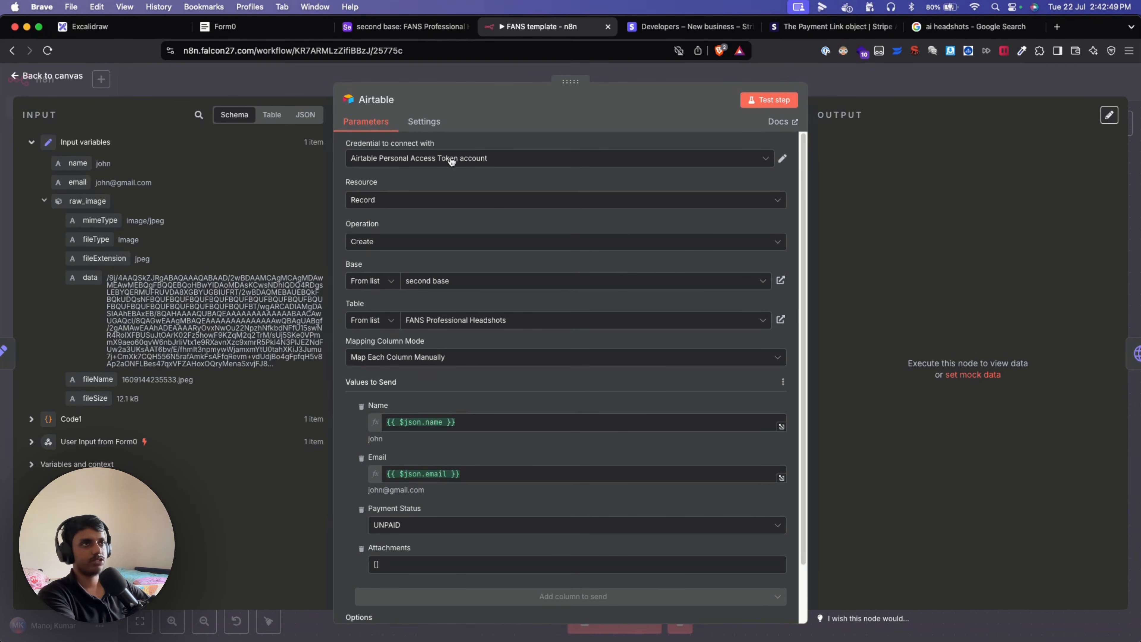
left_click(388, 25)
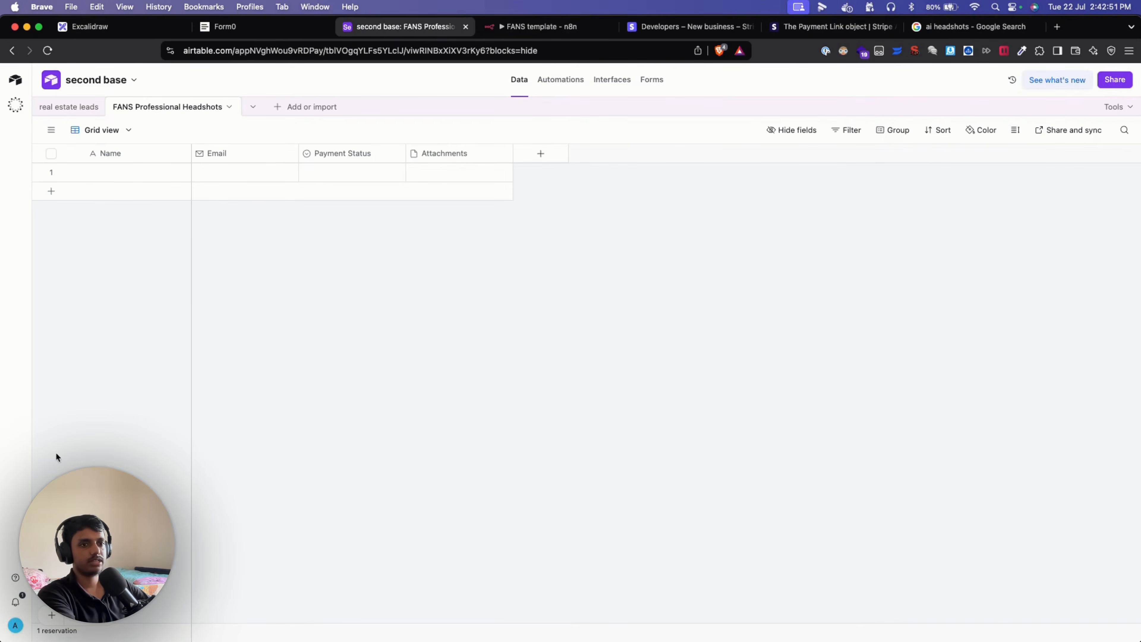
Go from the account menu via Account and the developer hub to the Personal access tokens page.
left_click(16, 626)
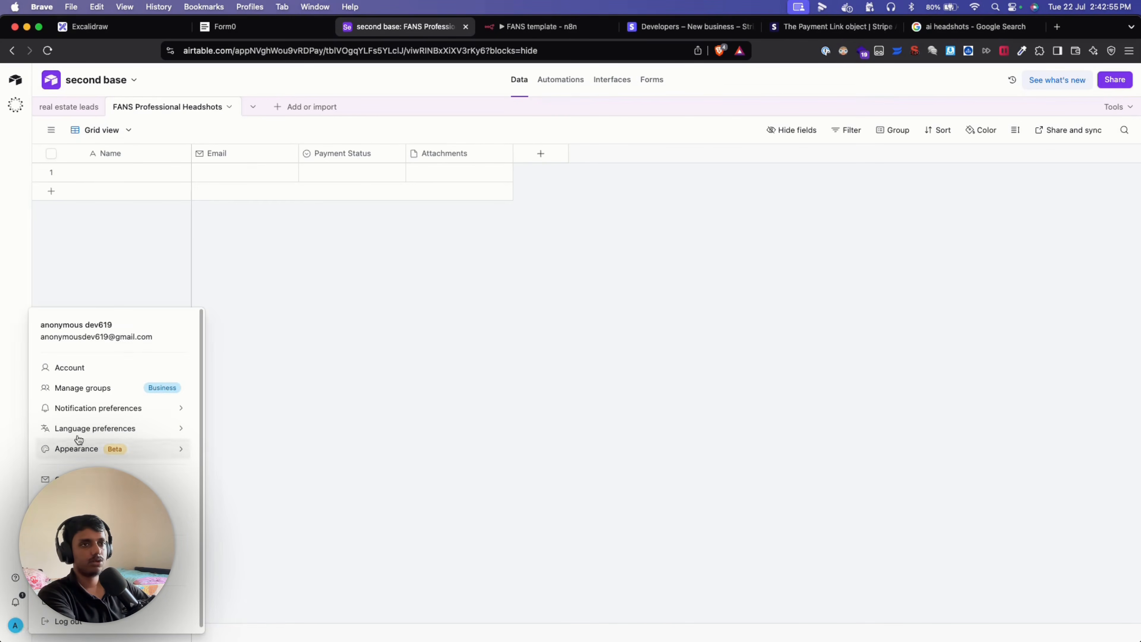
left_click(95, 375)
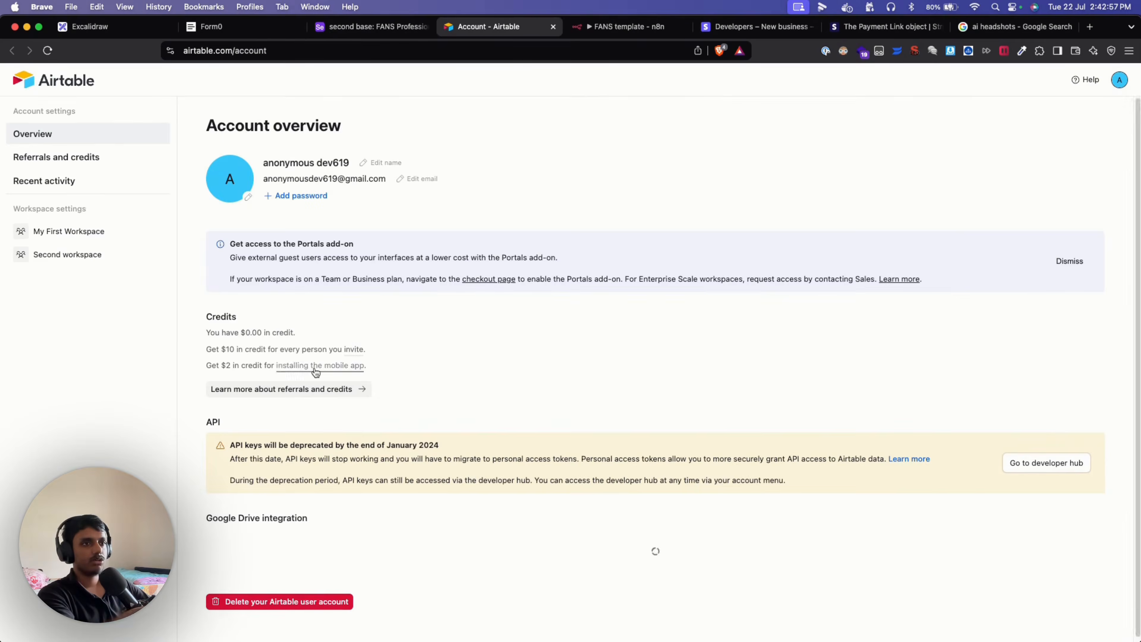
left_click(1049, 468)
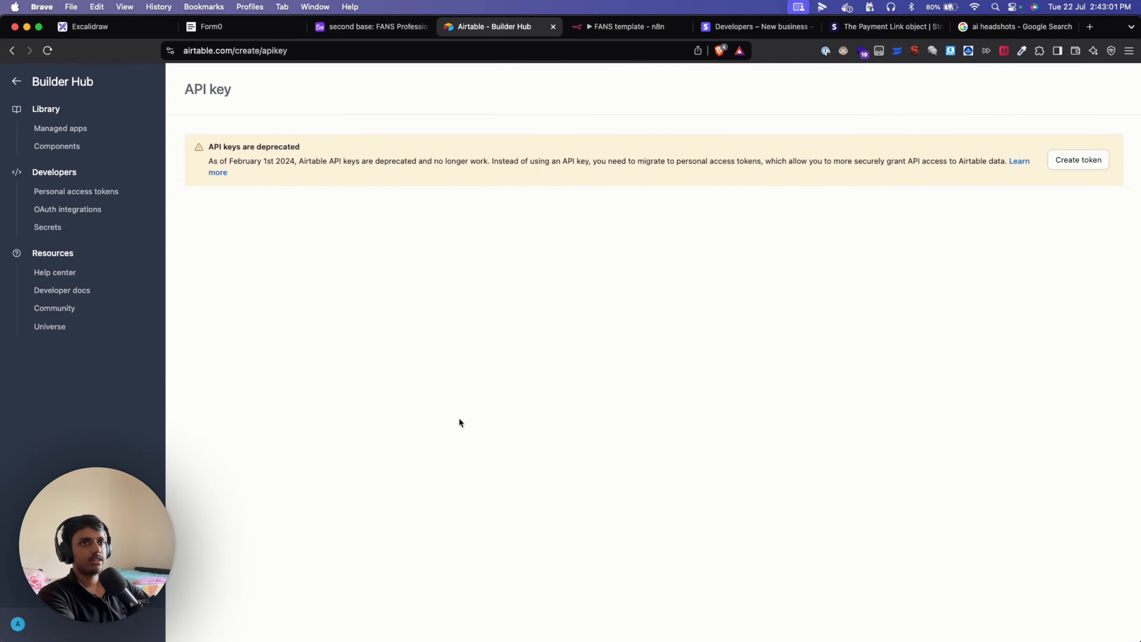
left_click(79, 195)
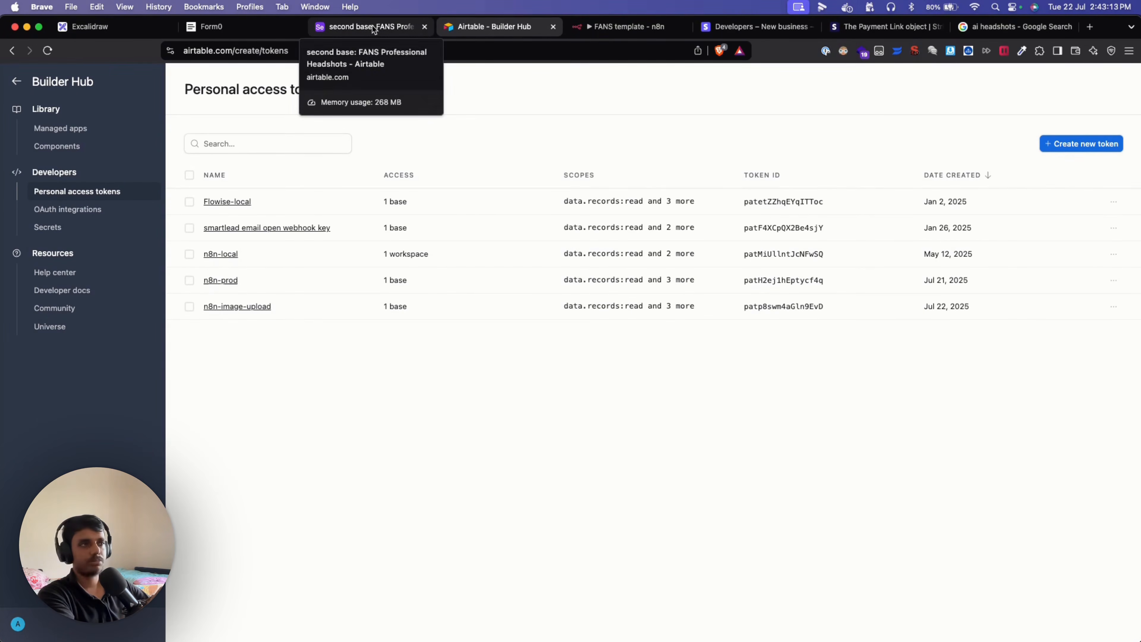
Draft a personal access token named '6y65' with data.records and schema.bases read/write scopes.
left_click(1105, 148)
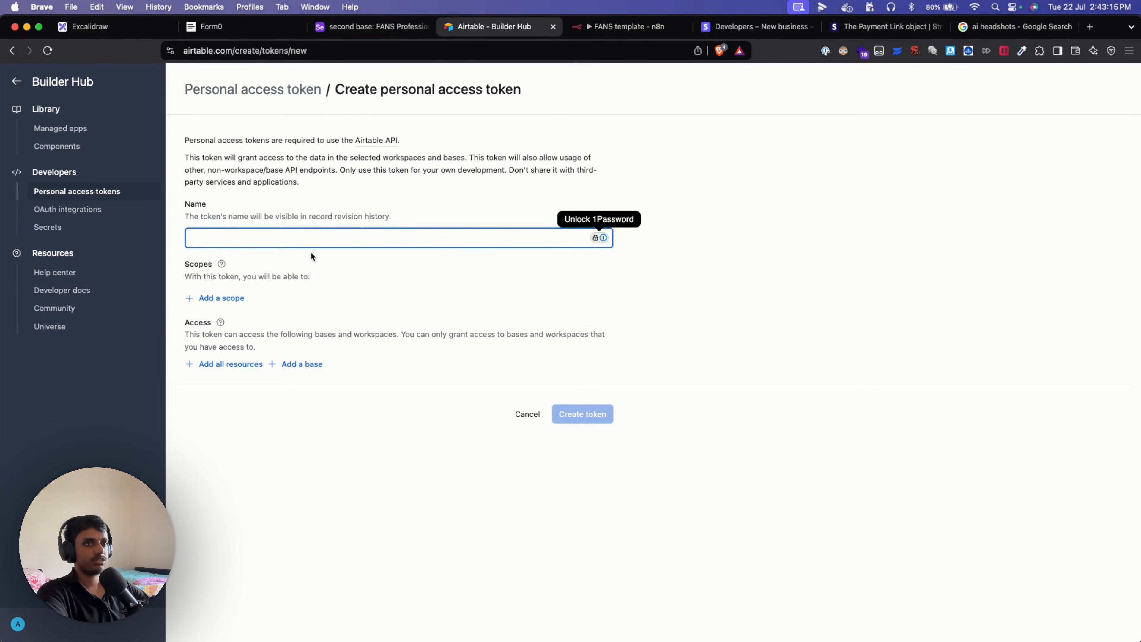
type("6y65")
left_click(212, 298)
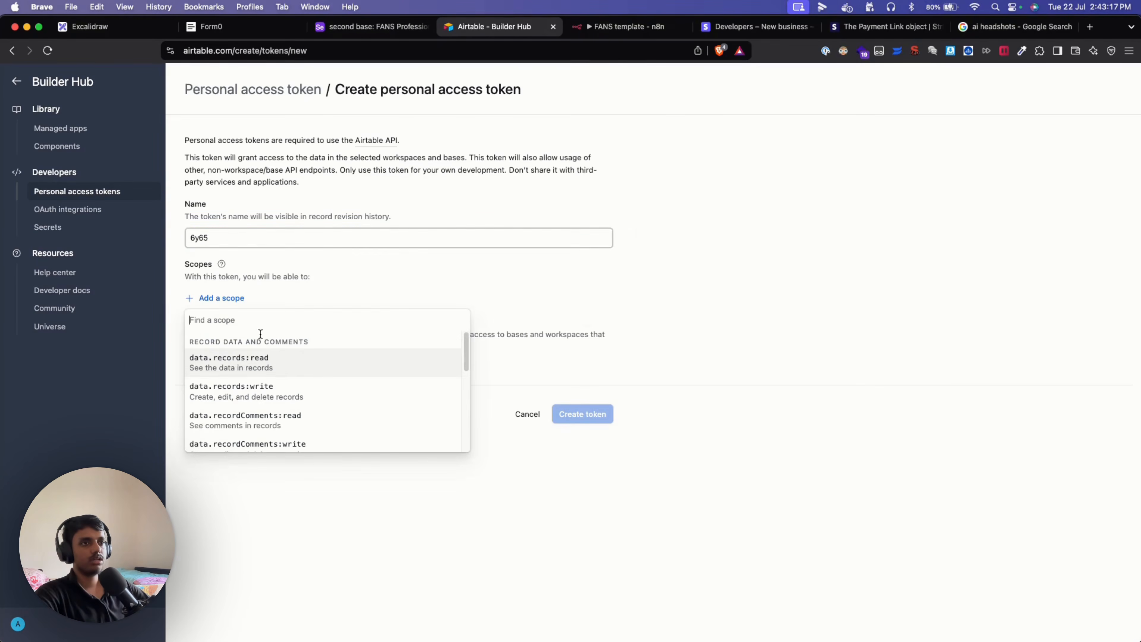
left_click(283, 370)
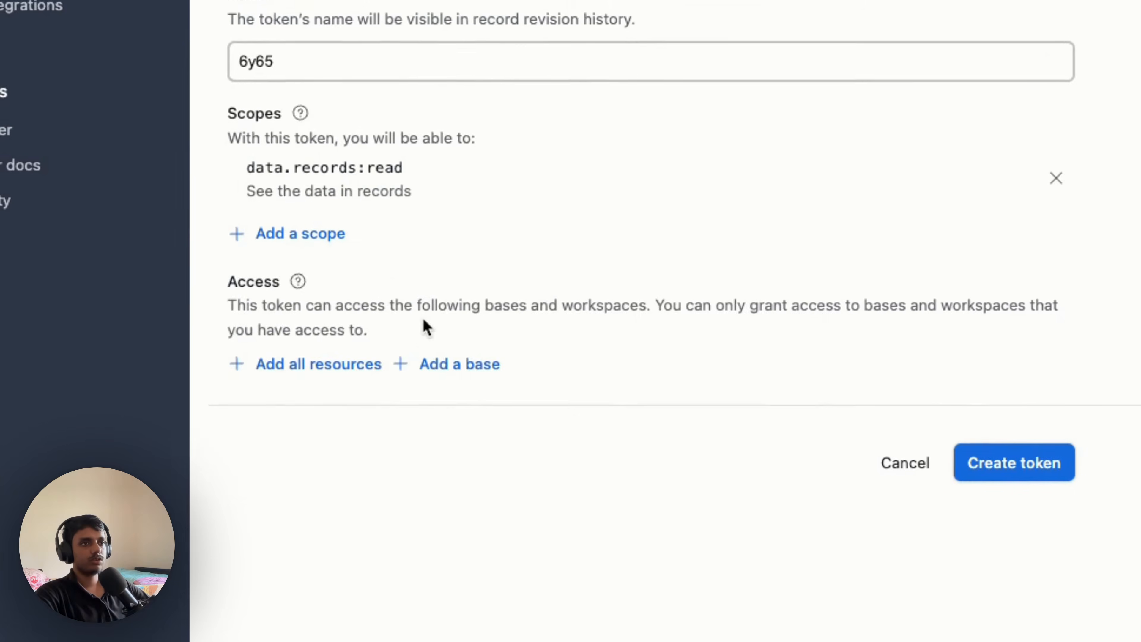
left_click(343, 234)
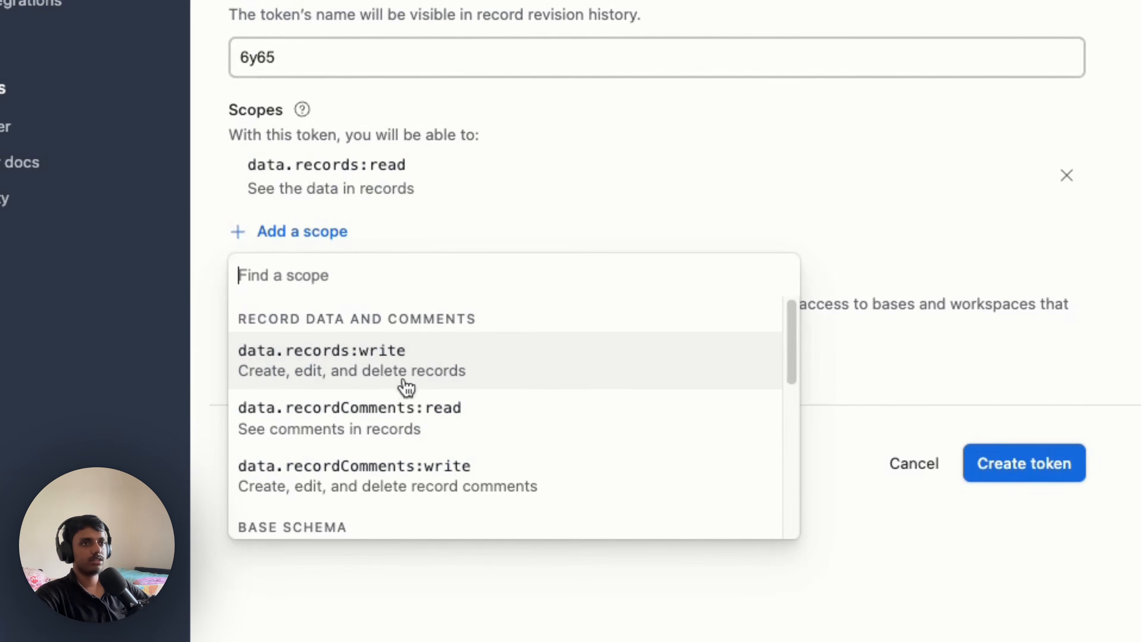
left_click(401, 426)
left_click(1067, 229)
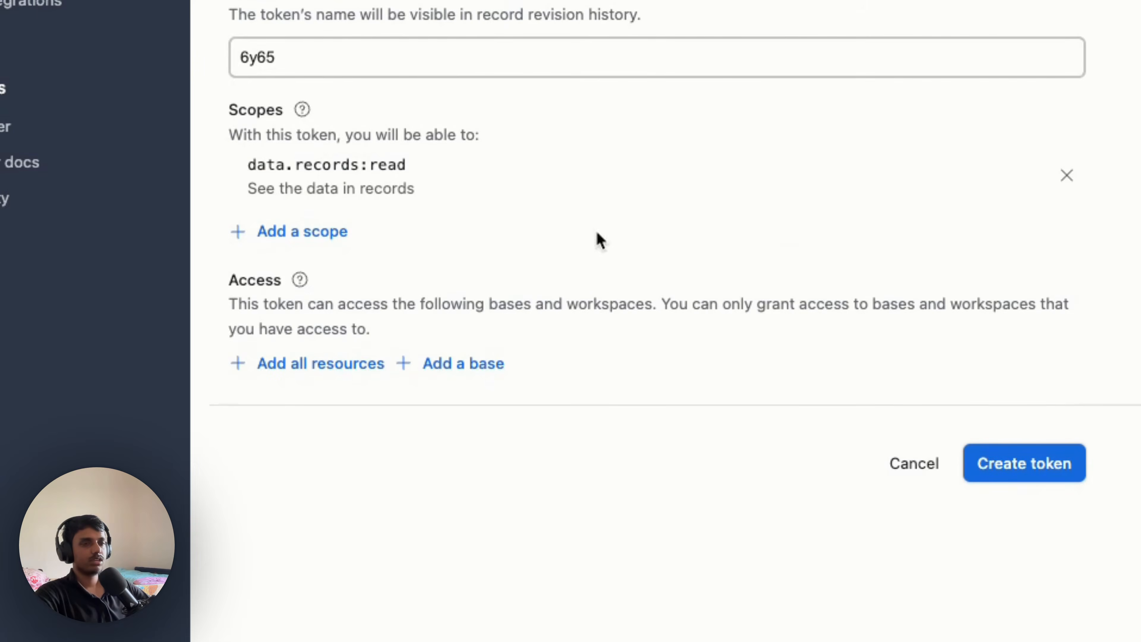
left_click(348, 231)
left_click(355, 355)
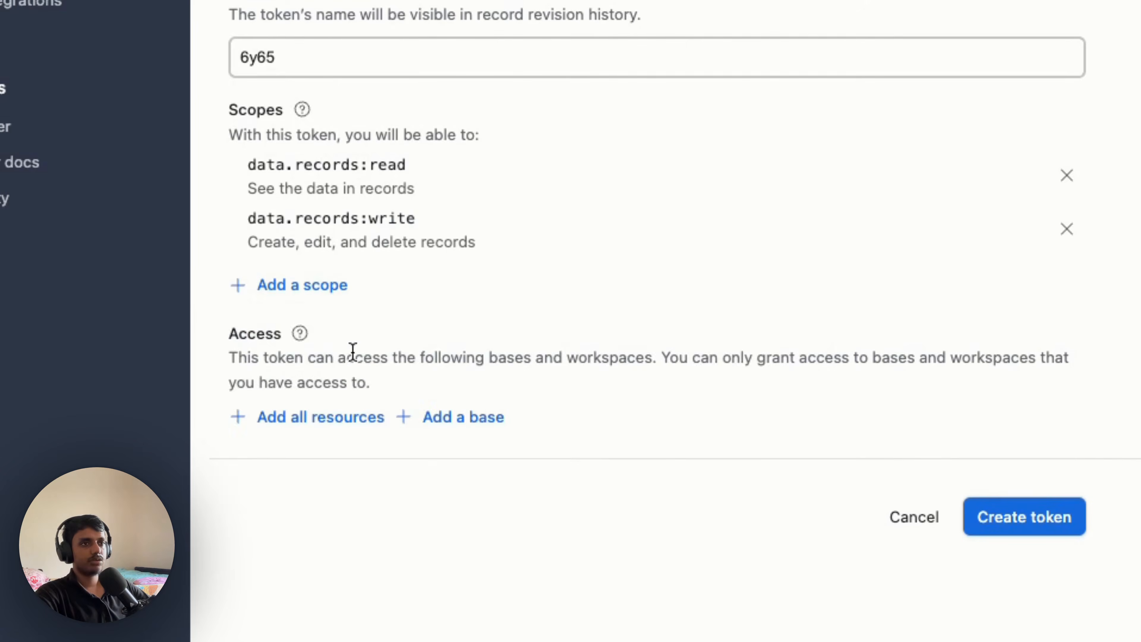
left_click(314, 285)
scroll(450, 509, "down", 3)
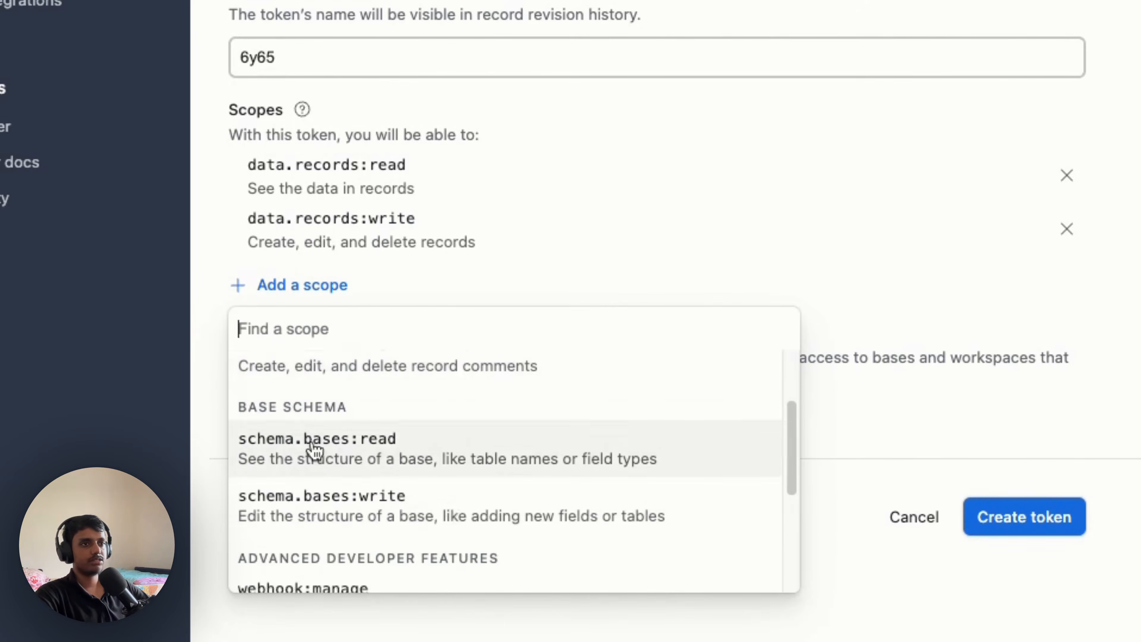
left_click(311, 441)
left_click(305, 340)
scroll(438, 589, "down", 1)
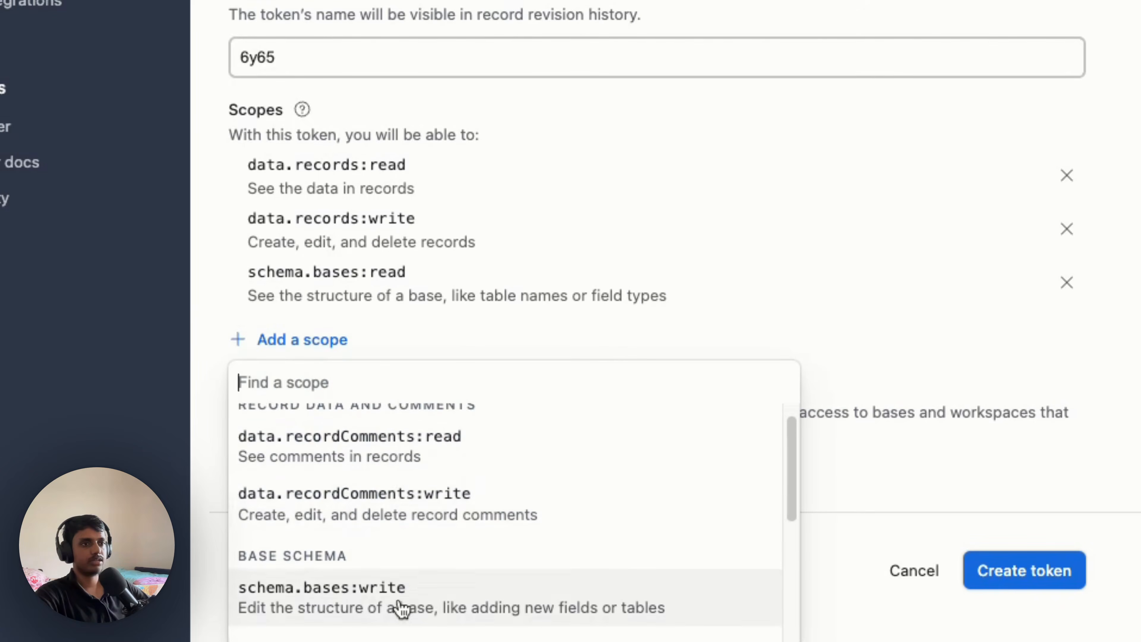
left_click(398, 606)
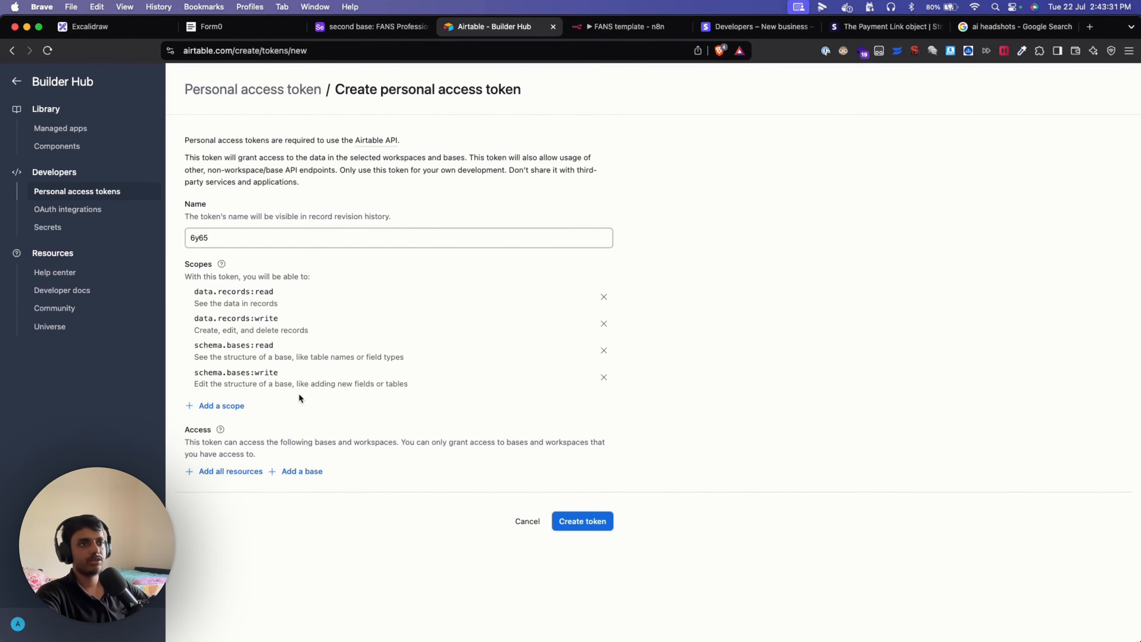
Leave the token's base access empty, cancel the token, and return to n8n.
left_click(293, 471)
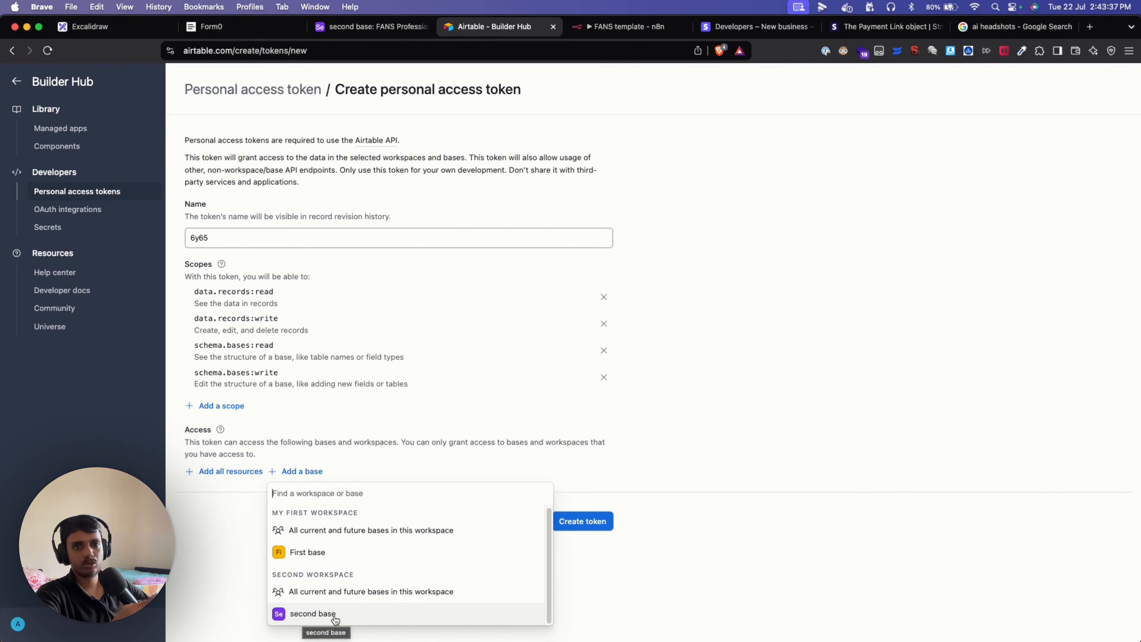
left_click(229, 569)
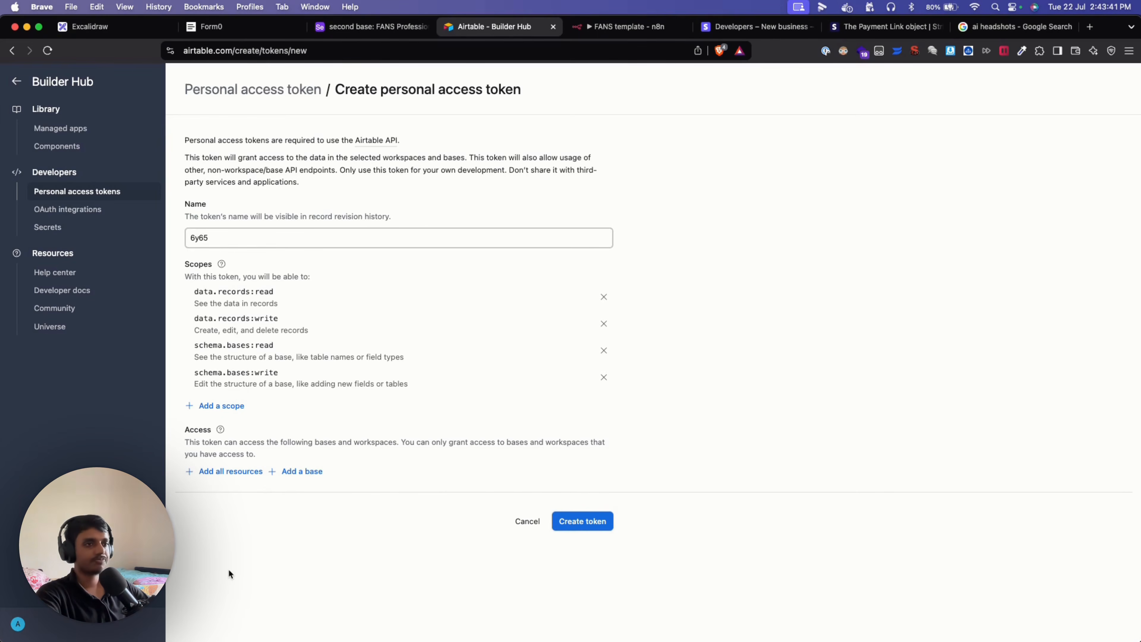
left_click(320, 472)
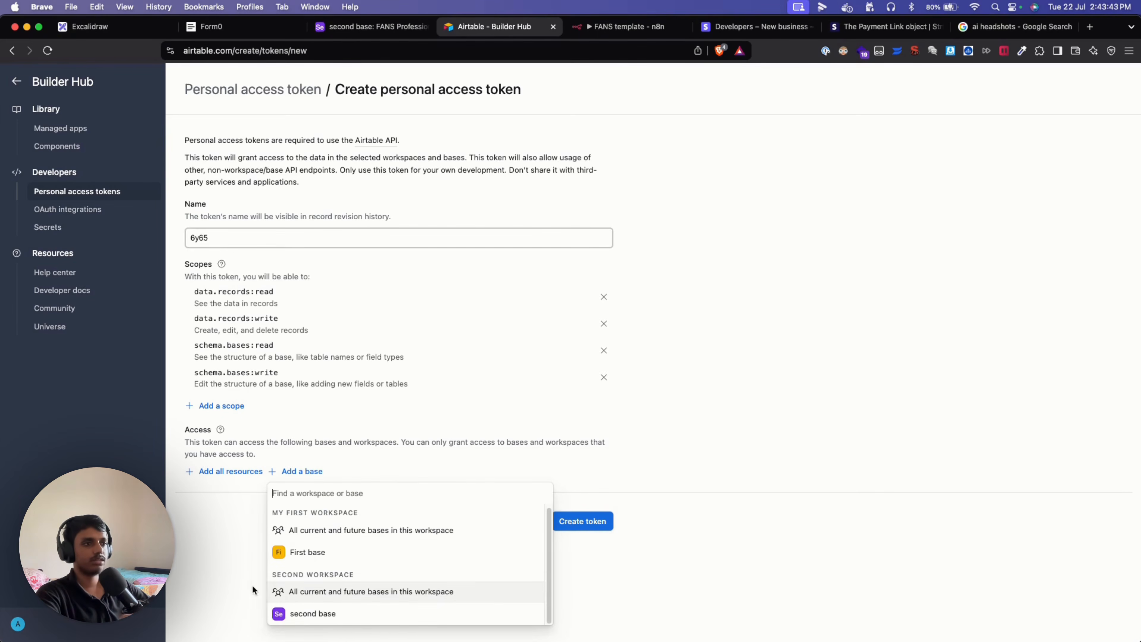
left_click(245, 561)
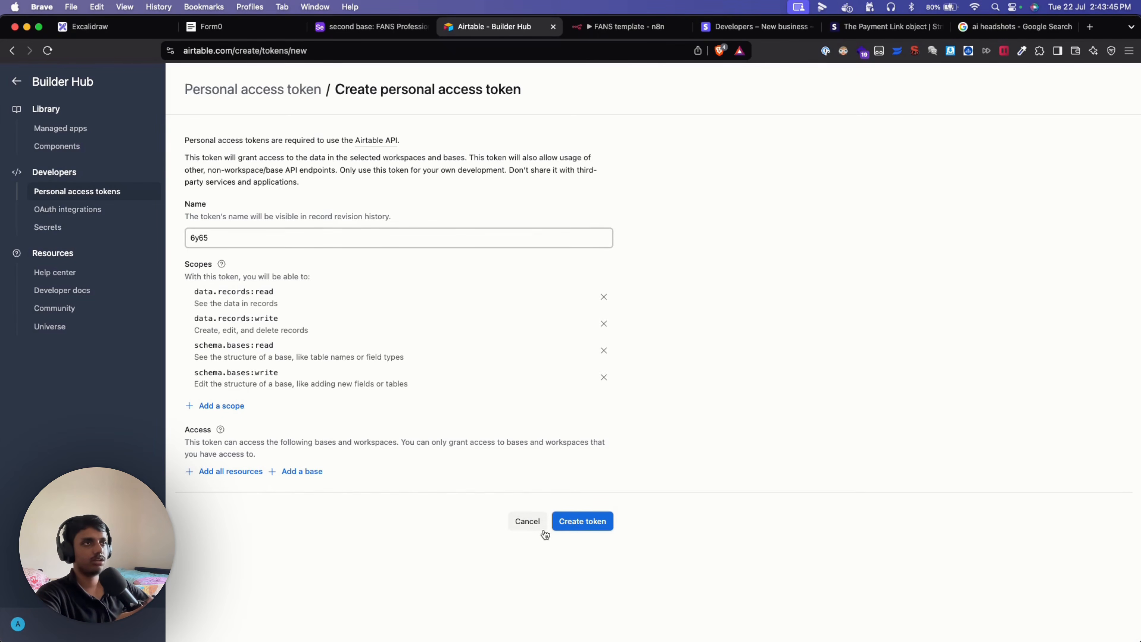
left_click(525, 522)
left_click(594, 32)
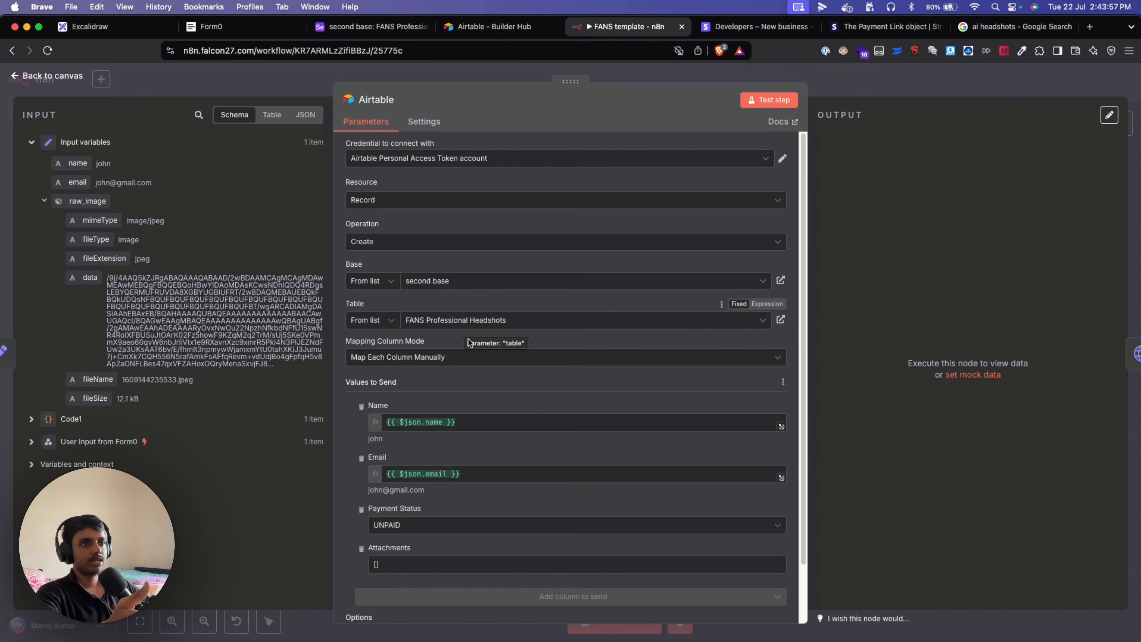
Test the Airtable step to create an UNPAID test record, then view the Stripe webhook page.
scroll(449, 371, "down", 3)
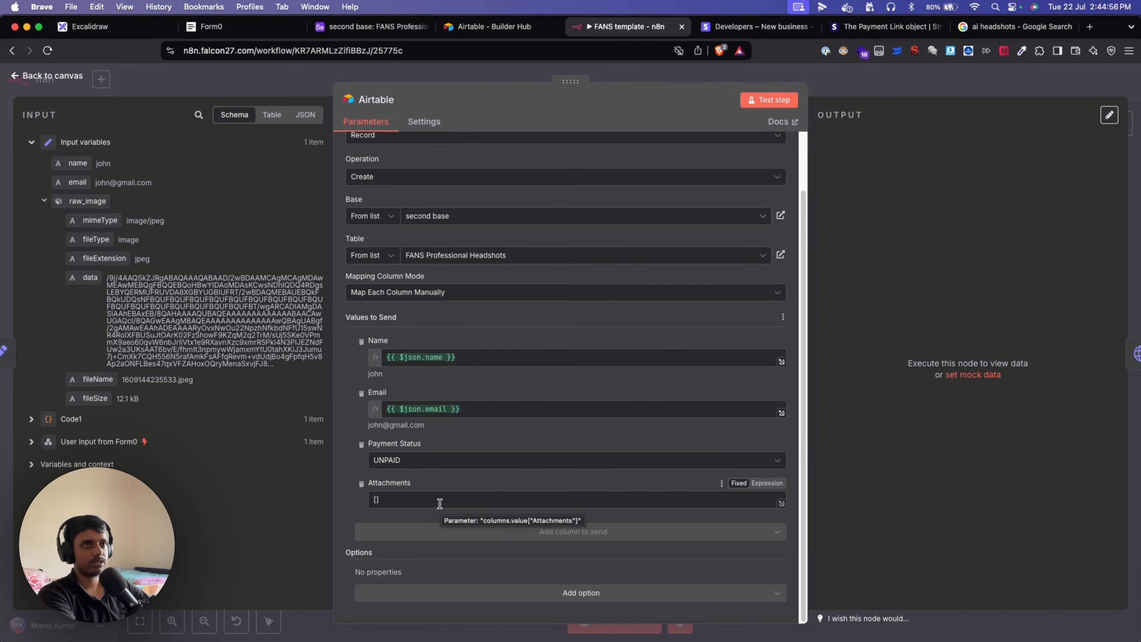
left_click(766, 105)
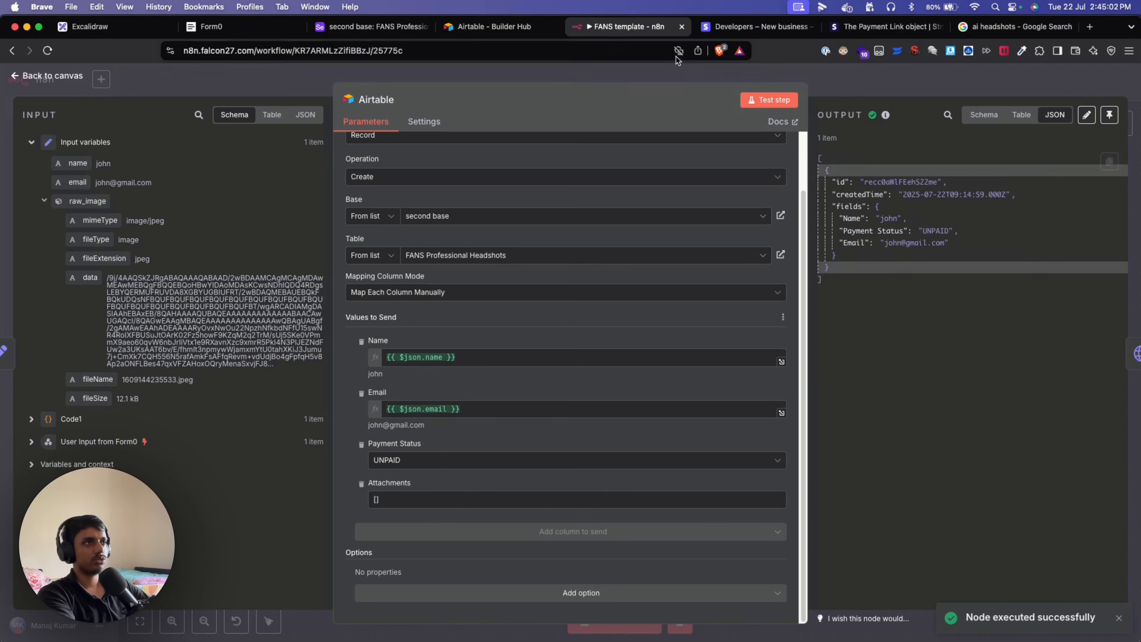
left_click(813, 32)
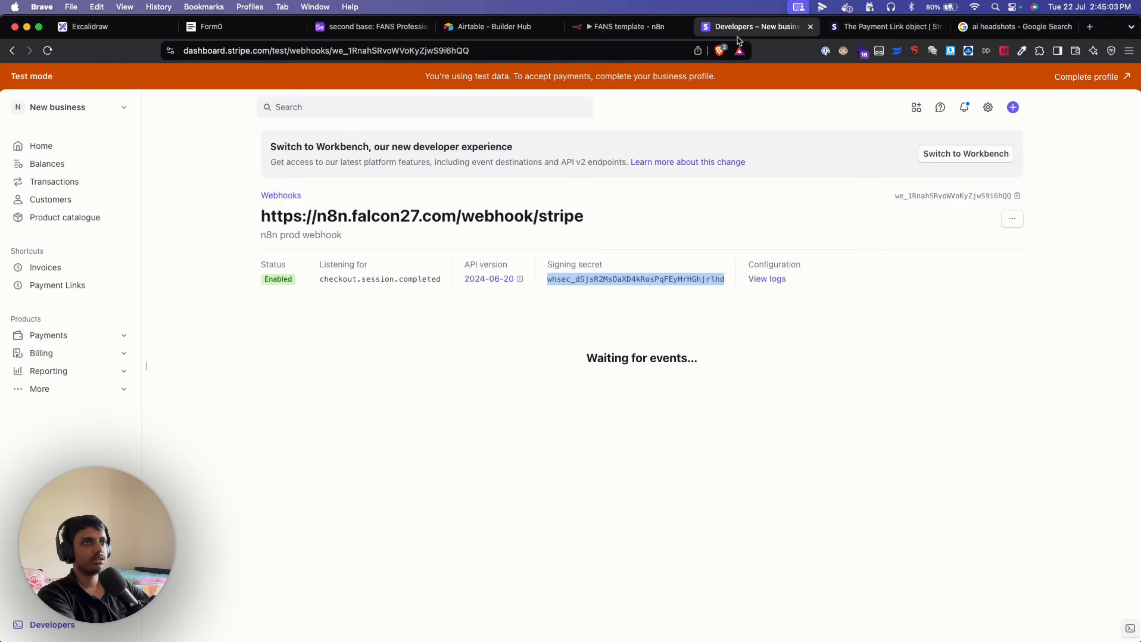
Reload the Airtable table, delete the blank first row, and close n8n's Airtable node to canvas.
left_click(401, 32)
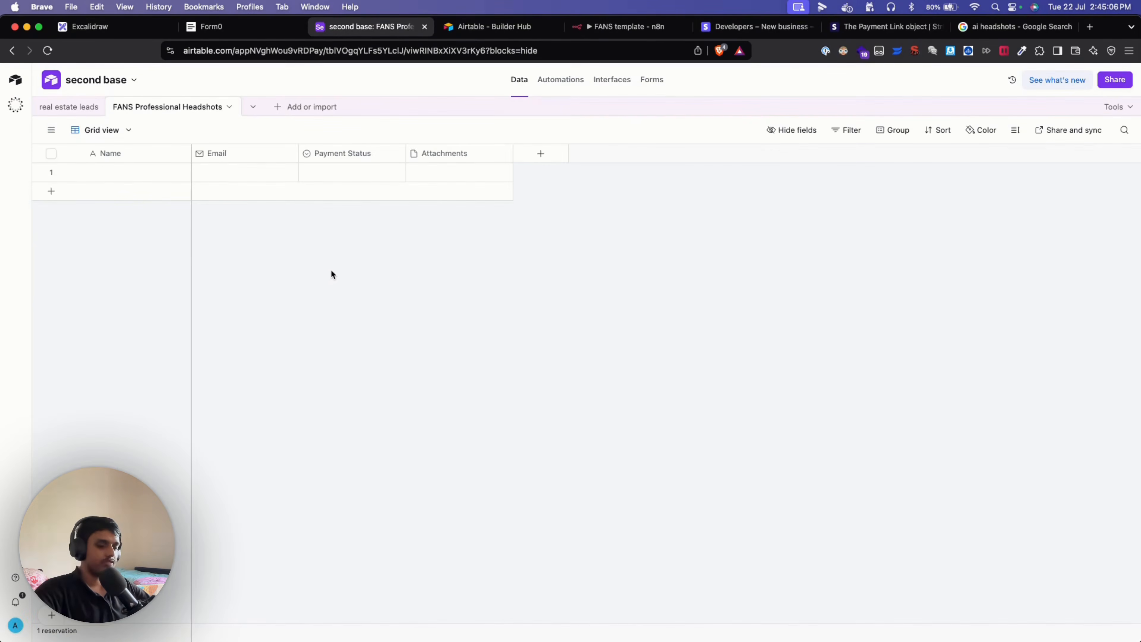
key("super+plus")
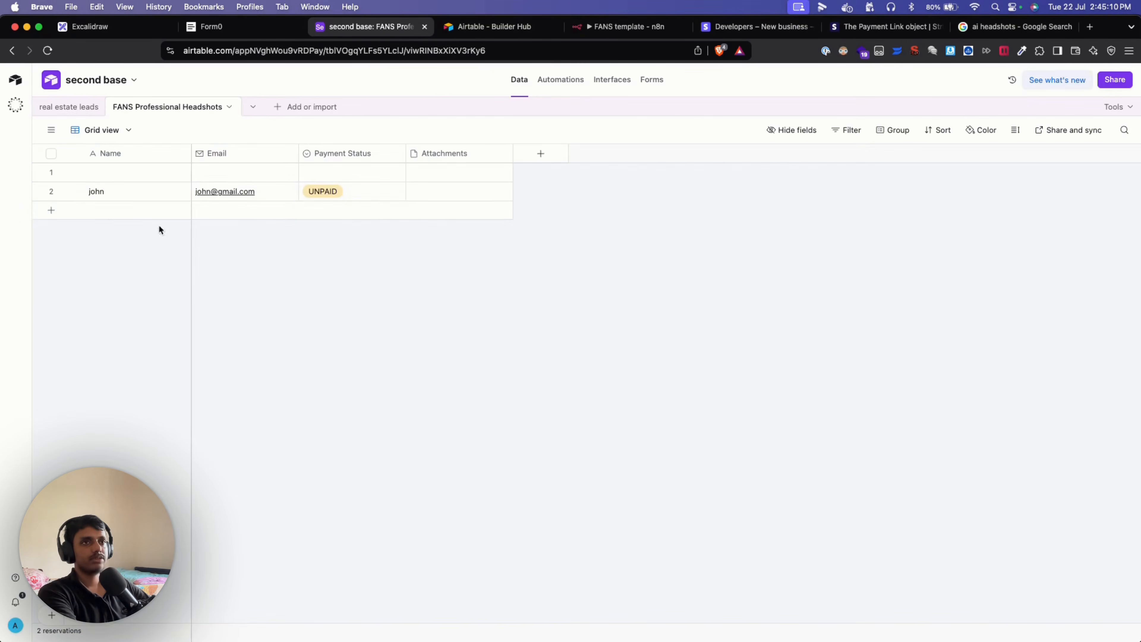
left_click(51, 173)
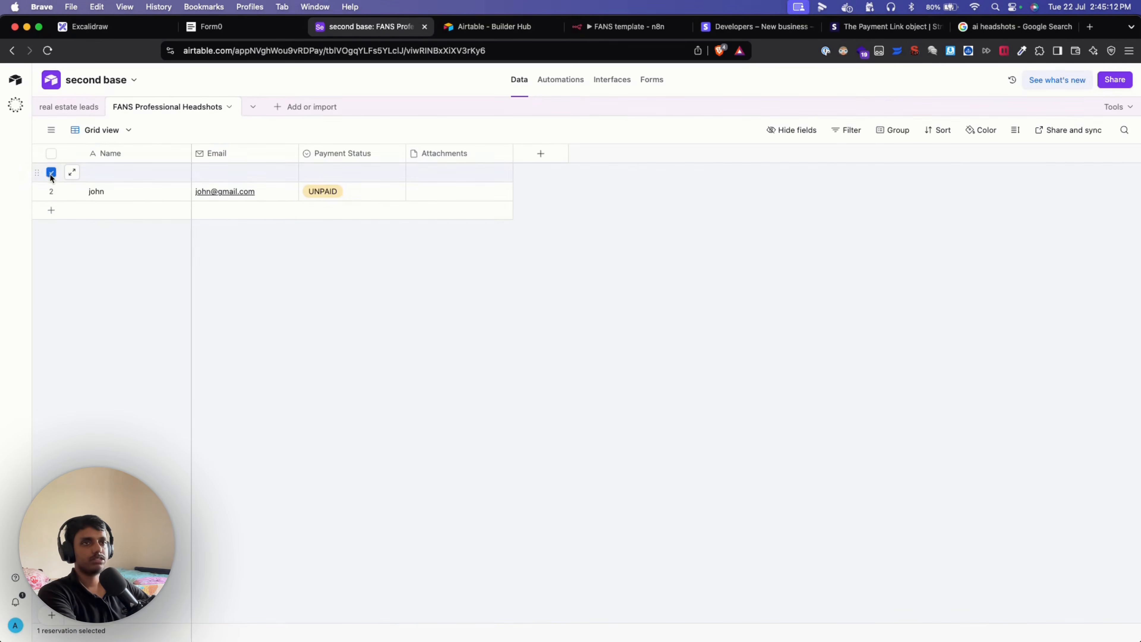
right_click(52, 176)
left_click(112, 384)
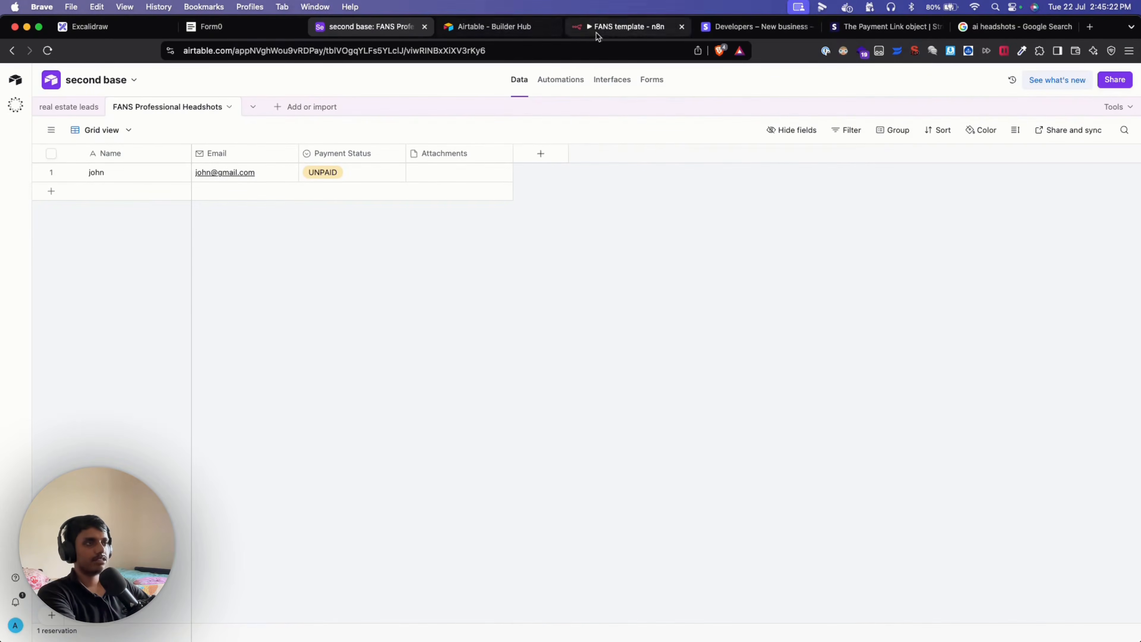
left_click(597, 27)
left_click(815, 81)
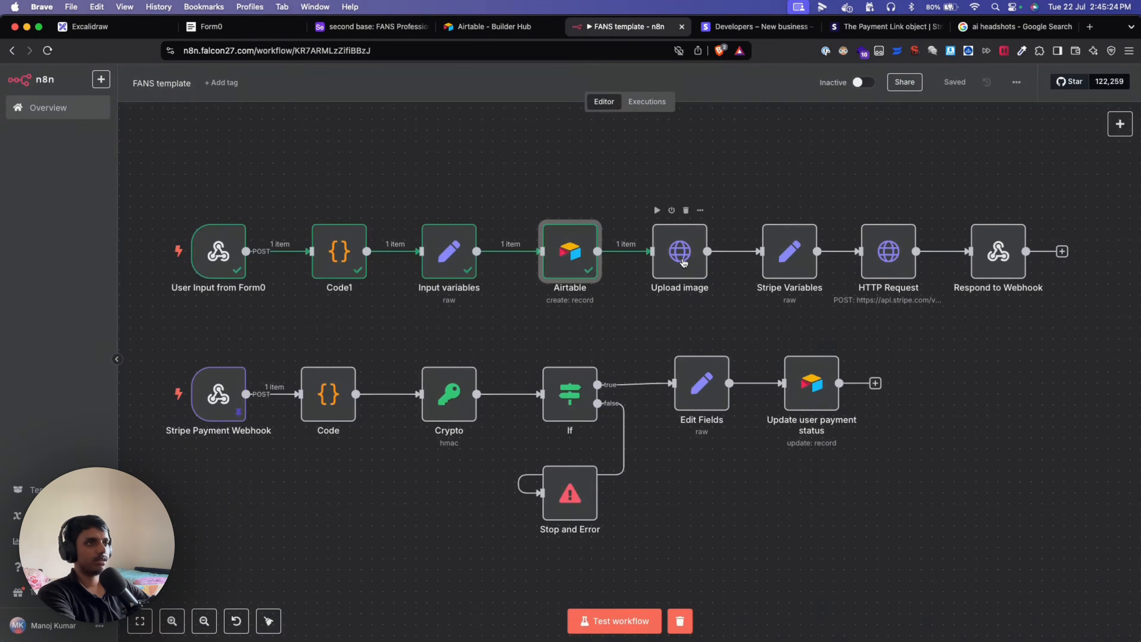
Inspect the Upload image URL, highlighting its record id expression and field id fldm8lojWy5hyLs3t.
double_click(675, 255)
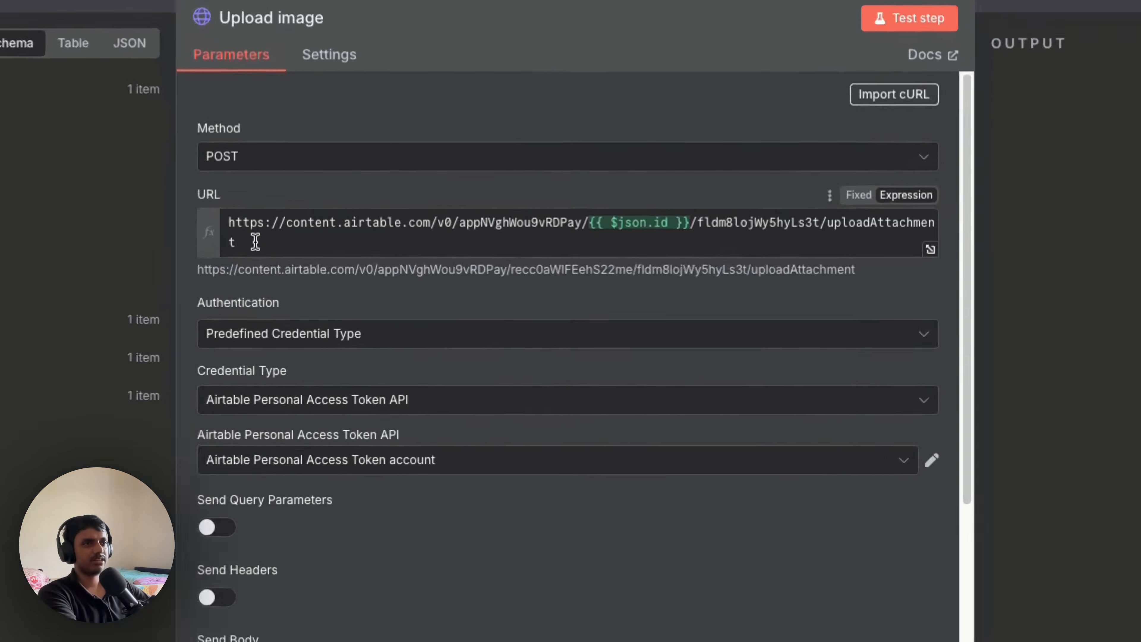
left_click(372, 233)
left_click_drag(372, 233, 365, 215)
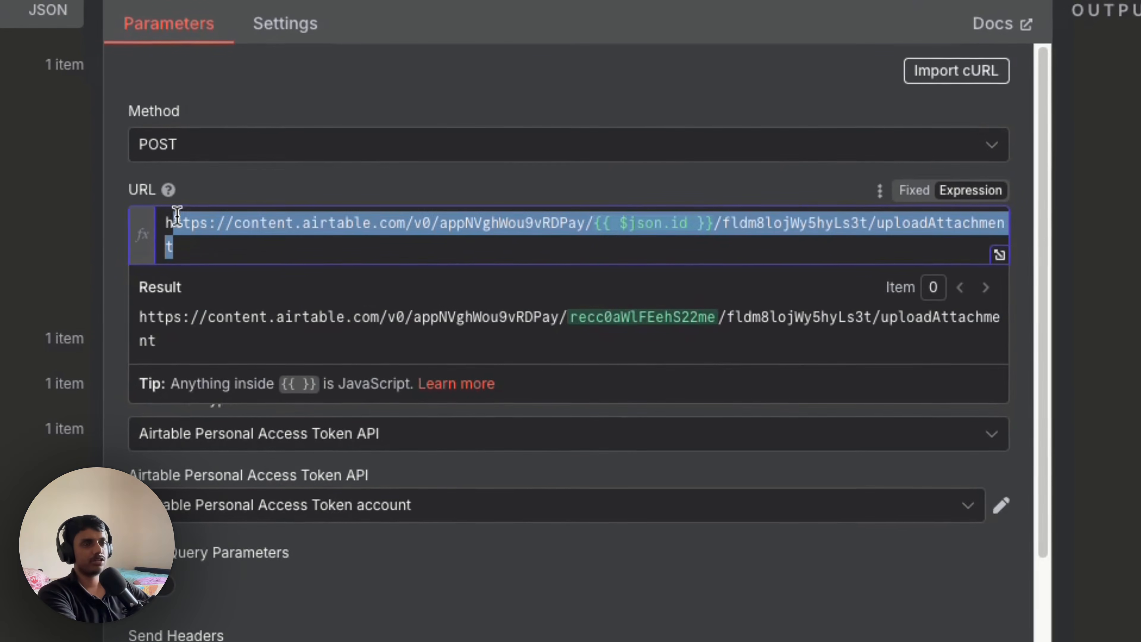
left_click(394, 69)
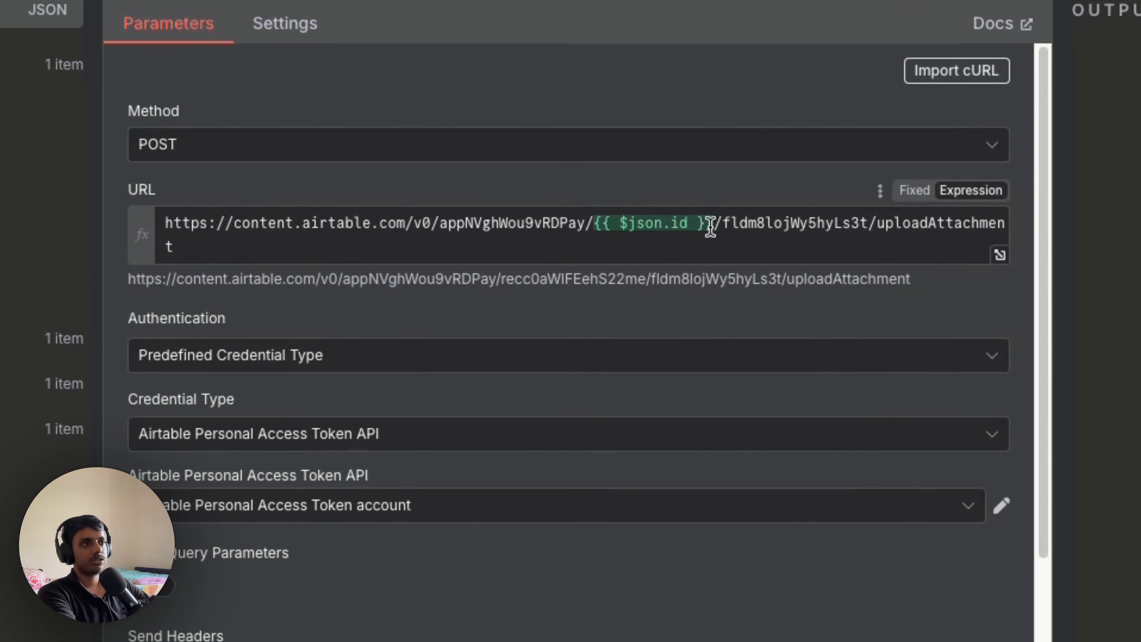
left_click_drag(709, 227, 594, 224)
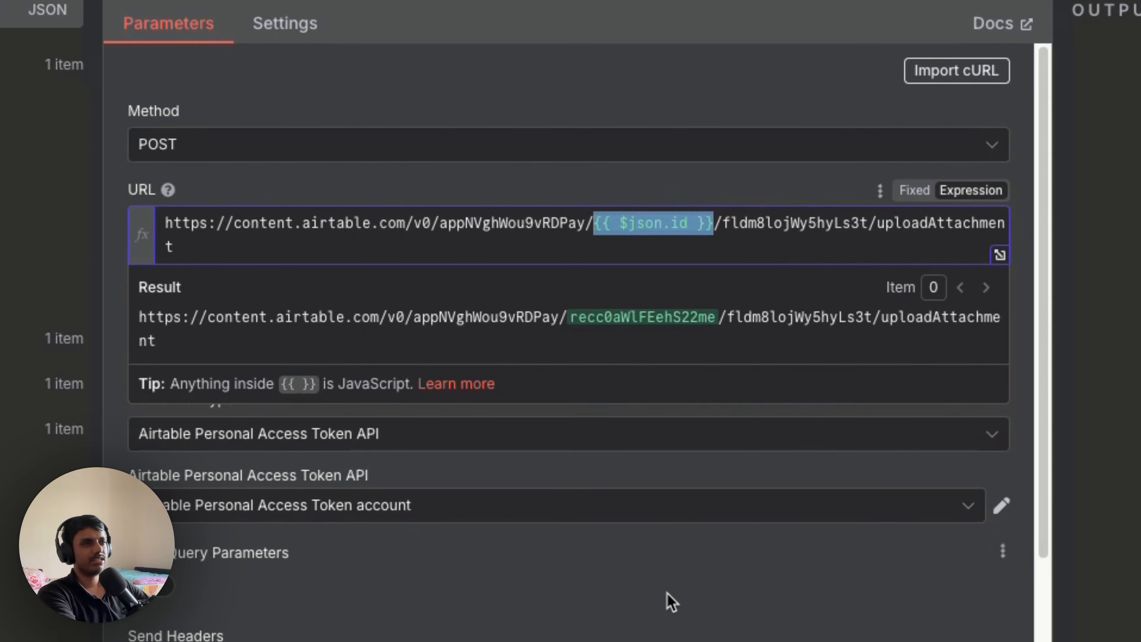
left_click(670, 601)
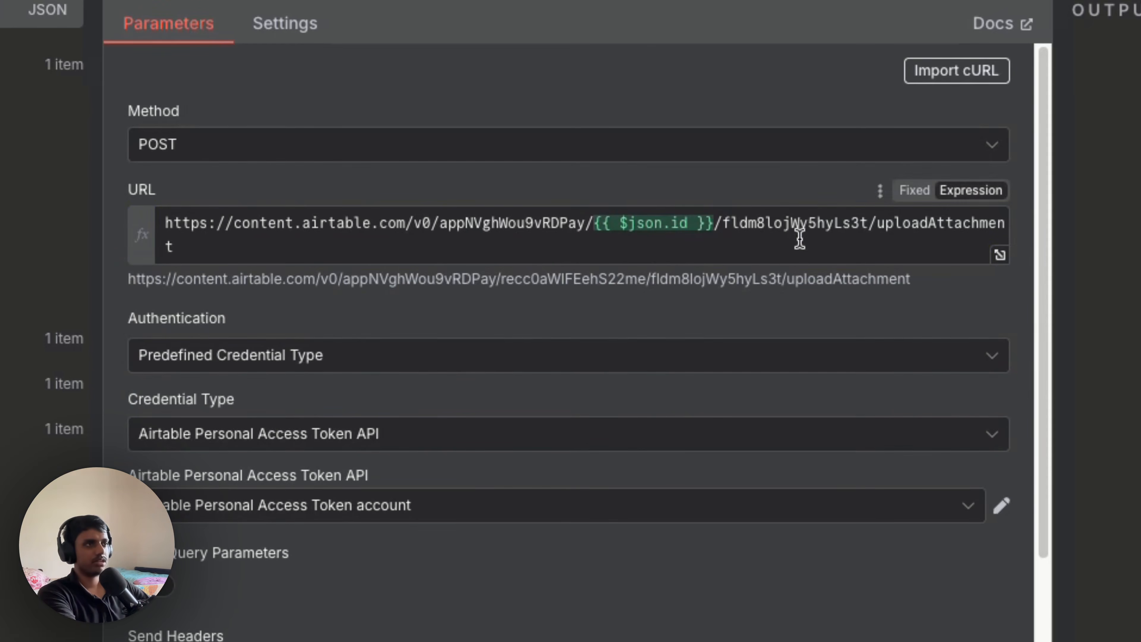
double_click(794, 224)
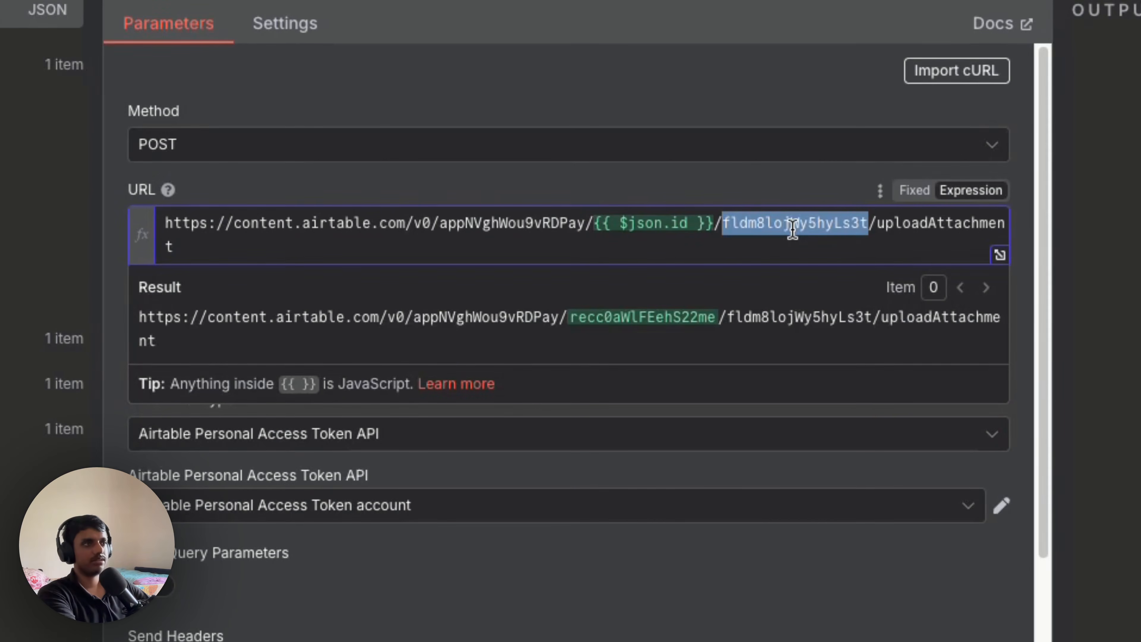
left_click(742, 607)
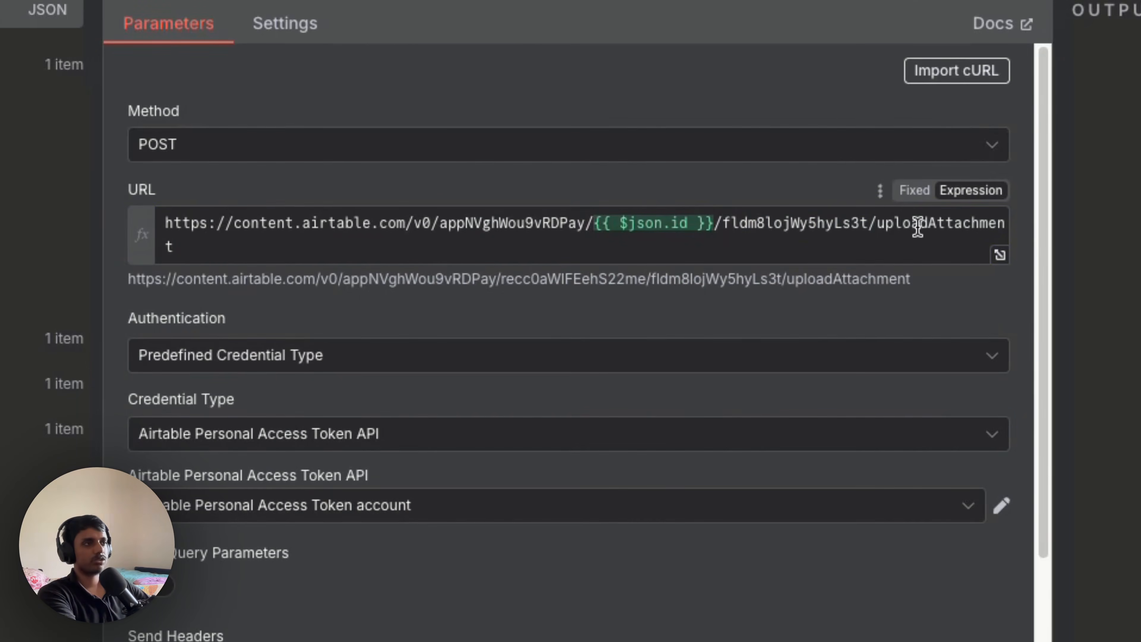
double_click(799, 223)
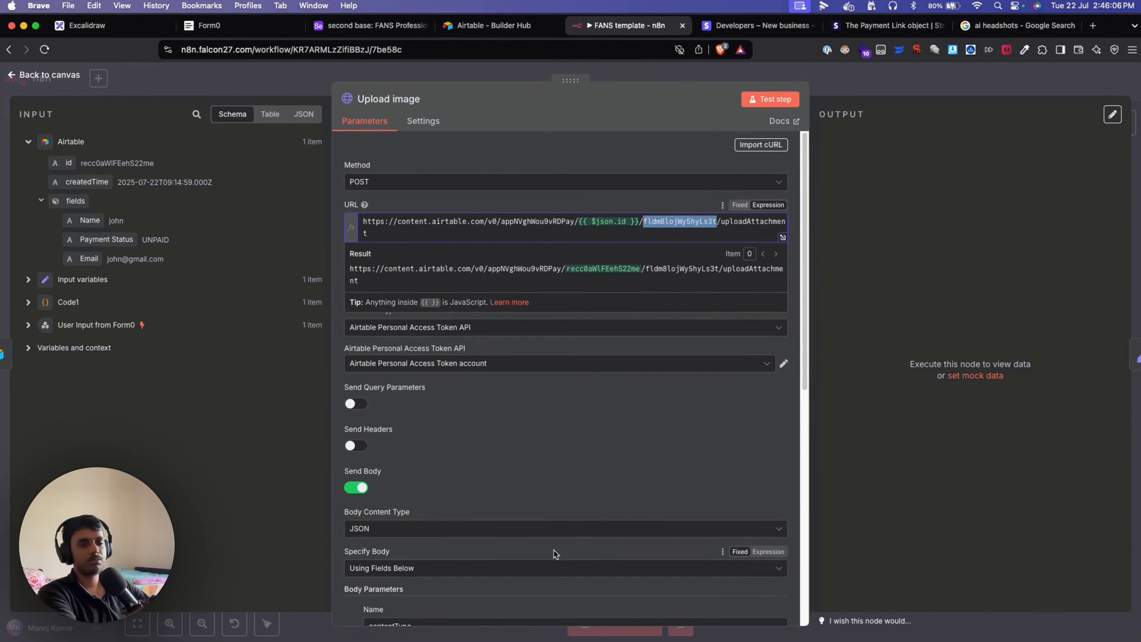
left_click(562, 466)
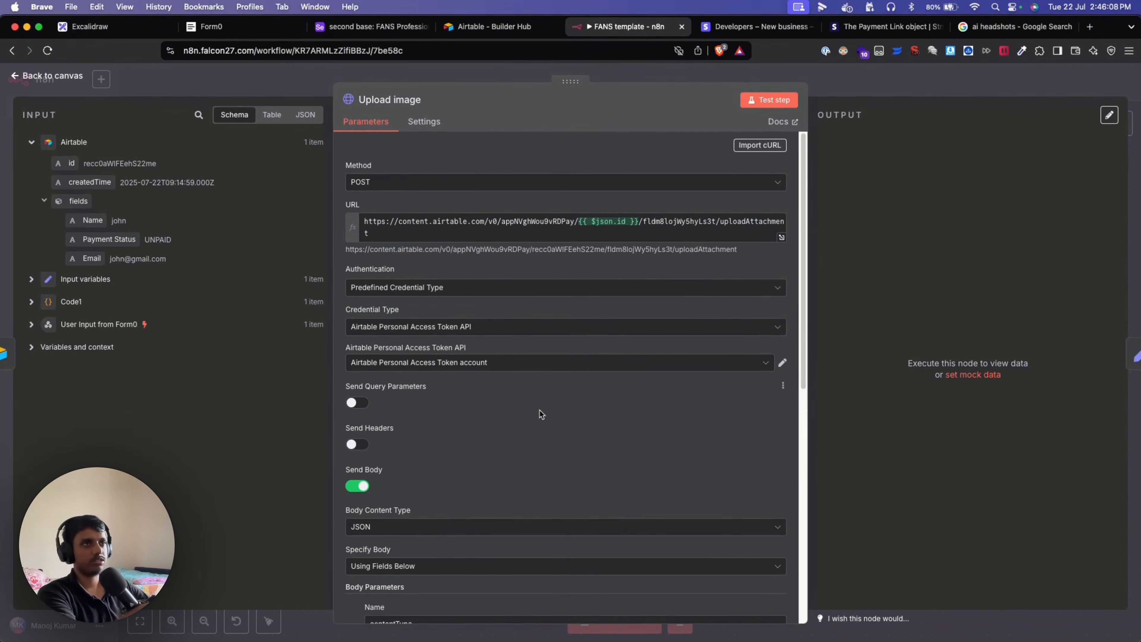
Copy the Airtable Attachments field's URL and open a new blank browser tab.
left_click(383, 31)
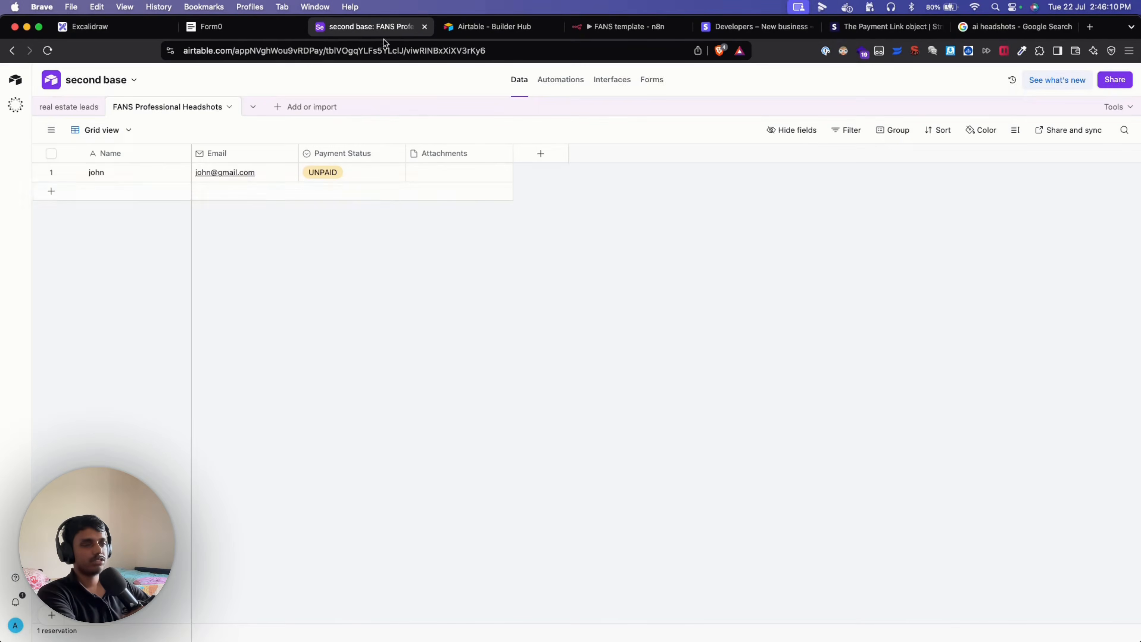
right_click(444, 155)
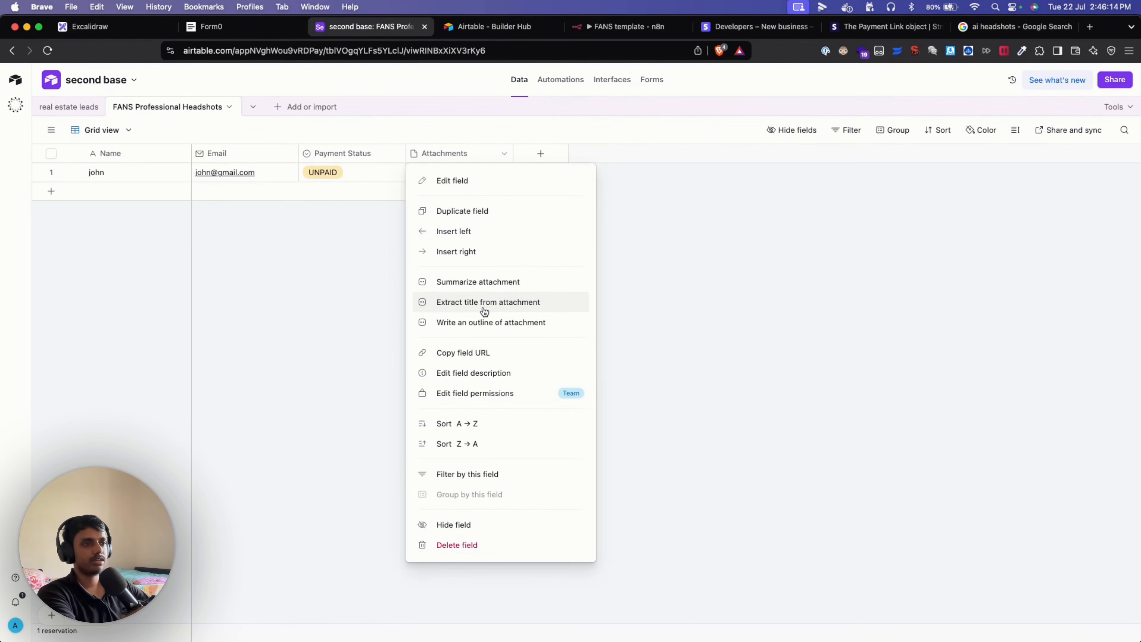
left_click(467, 355)
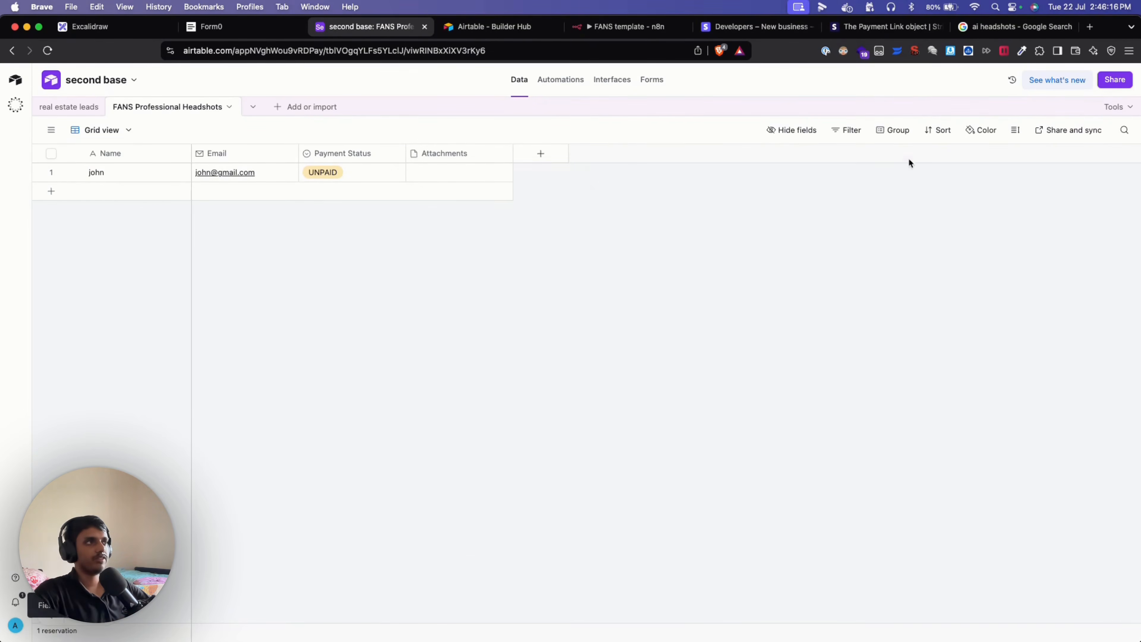
left_click(1089, 27)
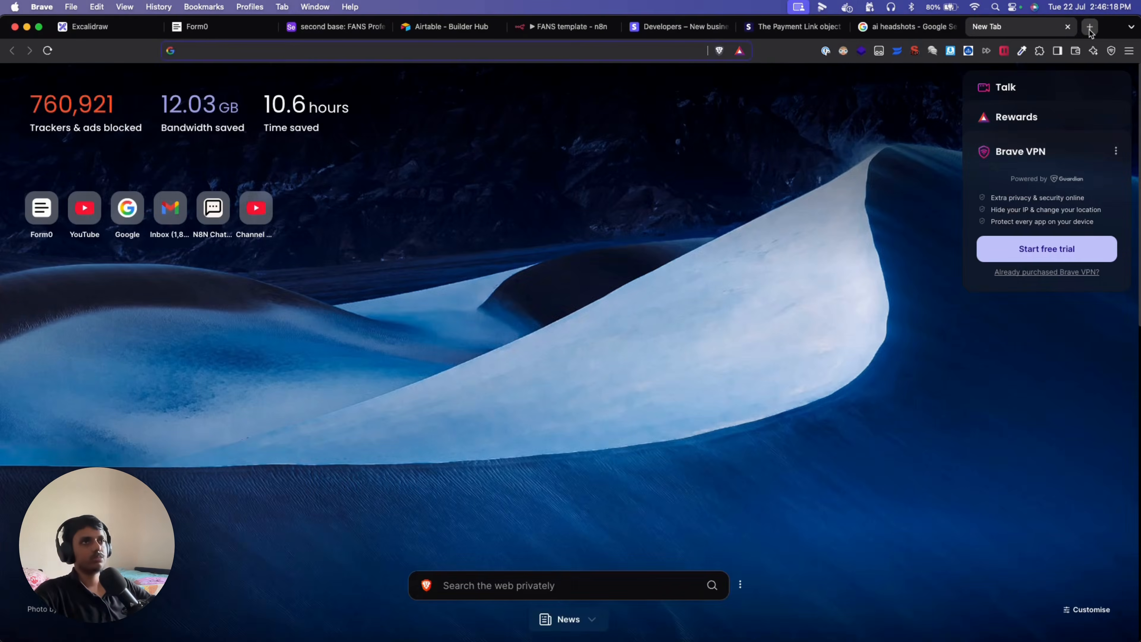
Paste the Attachments field link into a fresh tab's address bar.
key("super+v")
key("Return")
left_click(1068, 28)
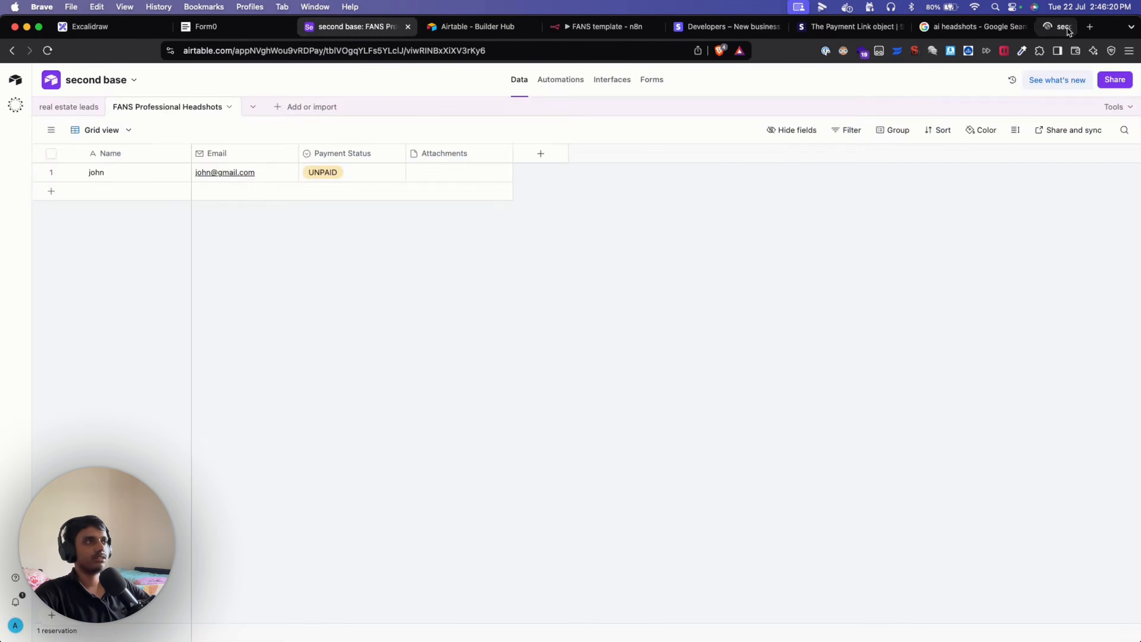
left_click(1094, 28)
key("super+v")
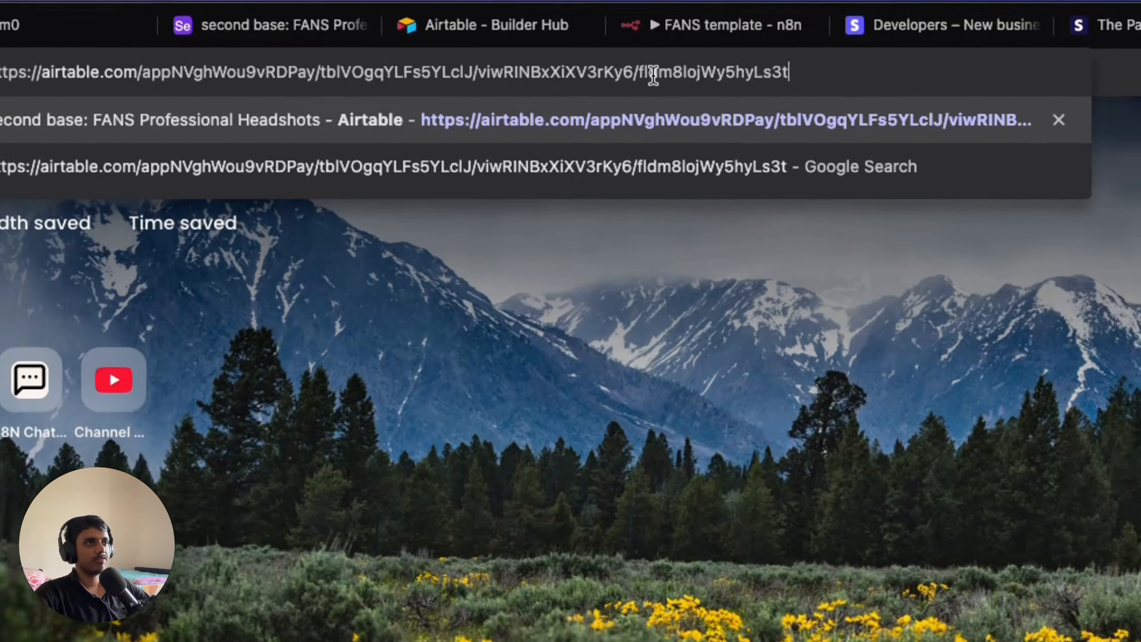
Compare the link's base, table, view and field IDs, then return to the n8n tab.
double_click(552, 51)
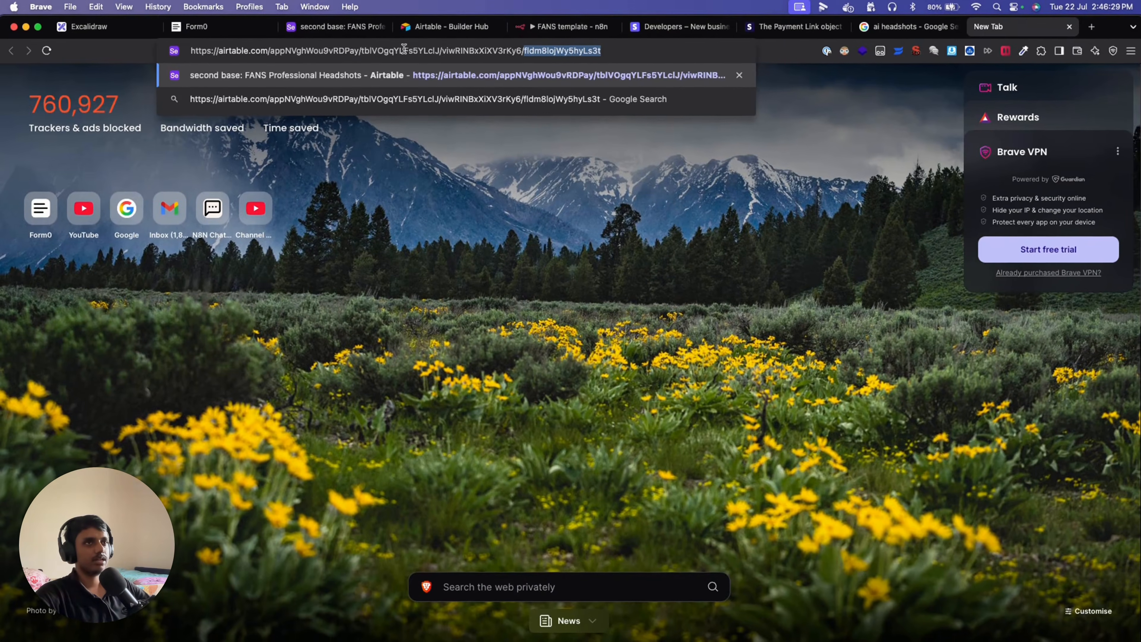
double_click(315, 51)
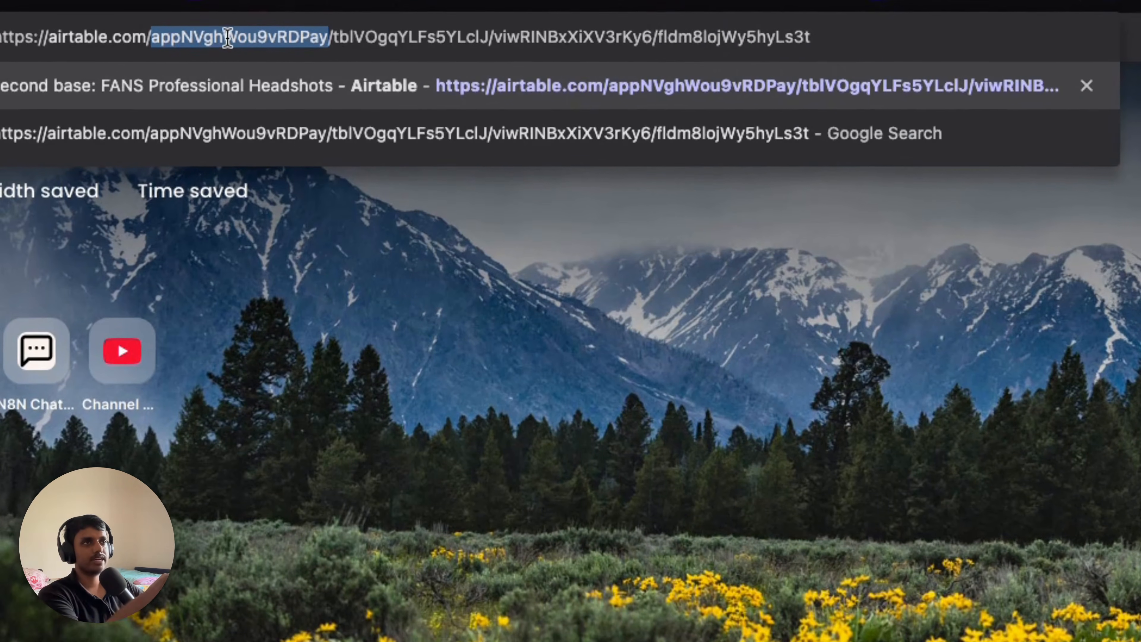
double_click(431, 37)
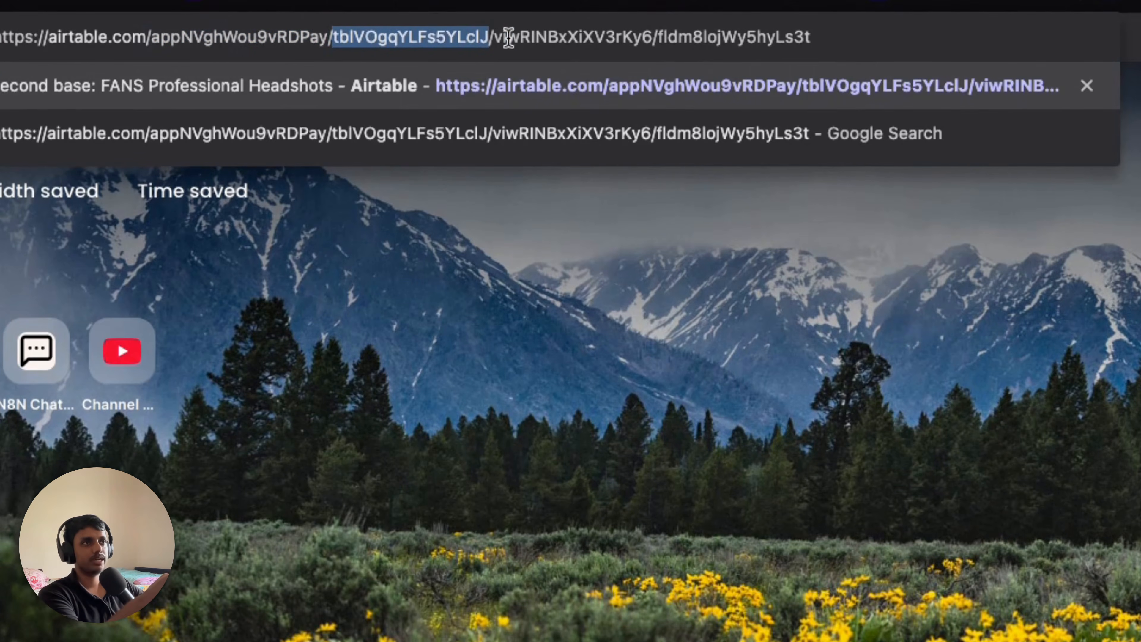
double_click(544, 37)
double_click(682, 39)
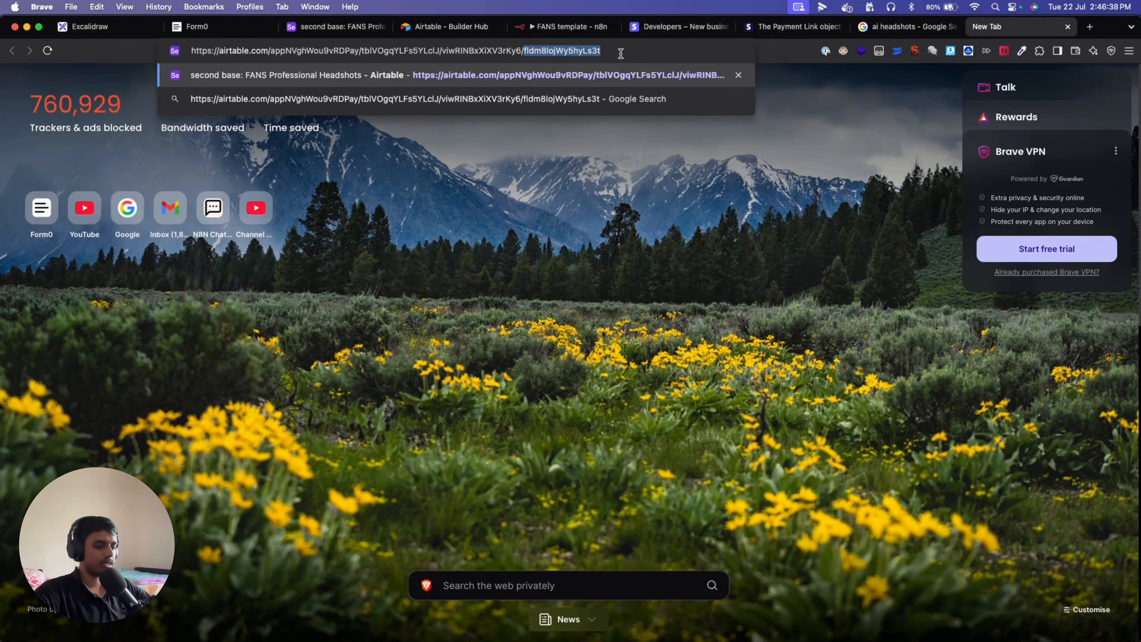
key("Escape")
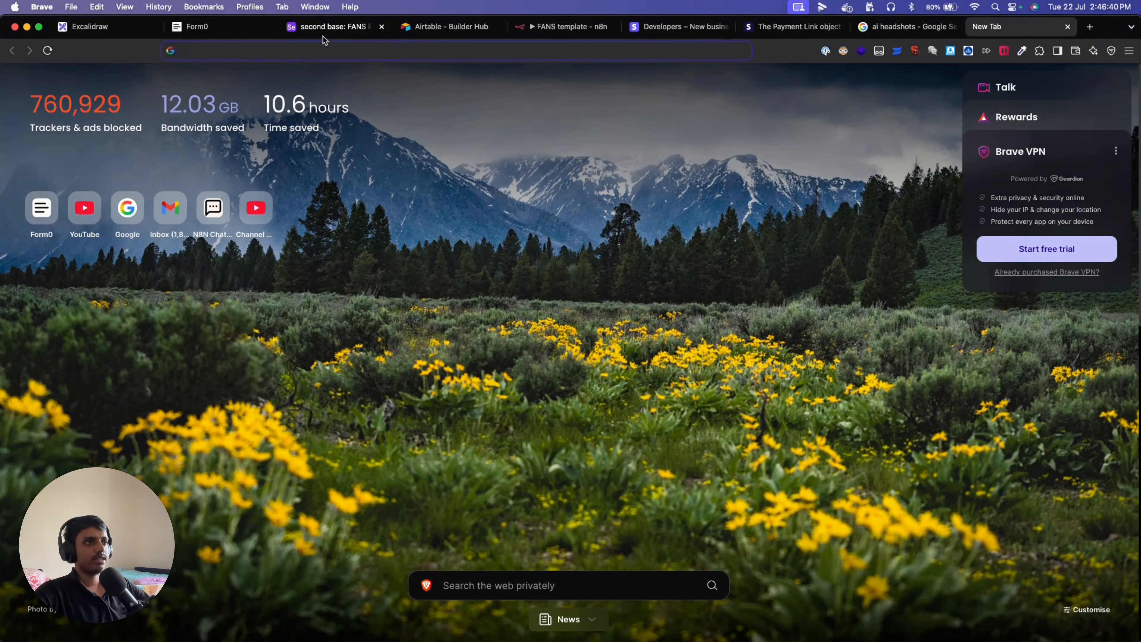
left_click(548, 28)
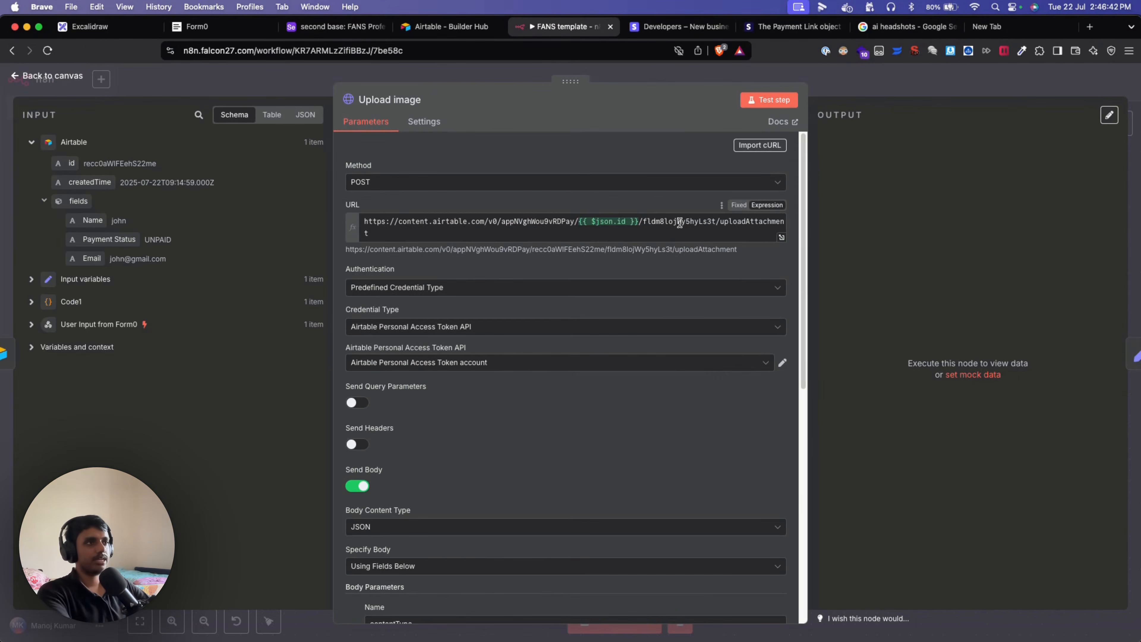
Highlight the uploadAttachment endpoint, base id and attachments field id in the request URL.
double_click(744, 223)
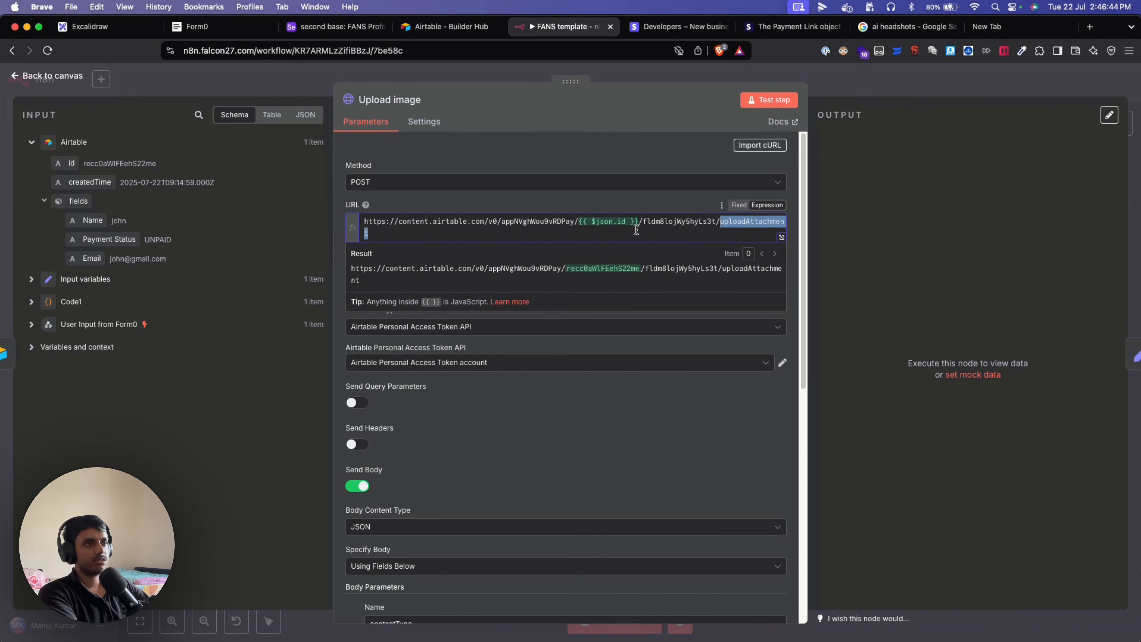
left_click(578, 202)
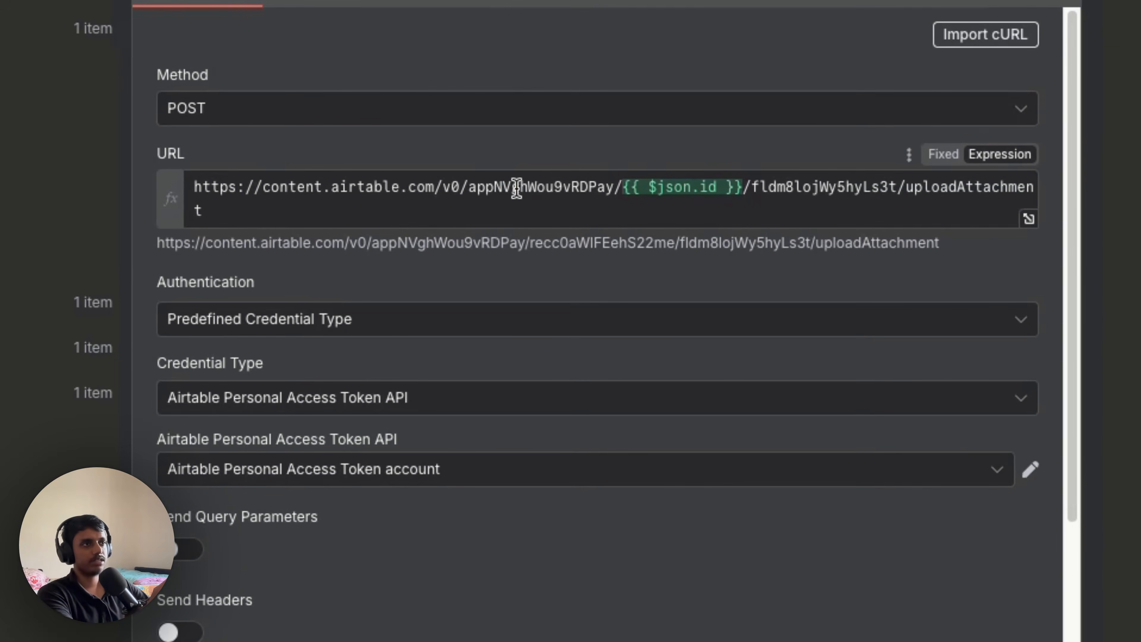
double_click(517, 188)
left_click(785, 185)
double_click(785, 185)
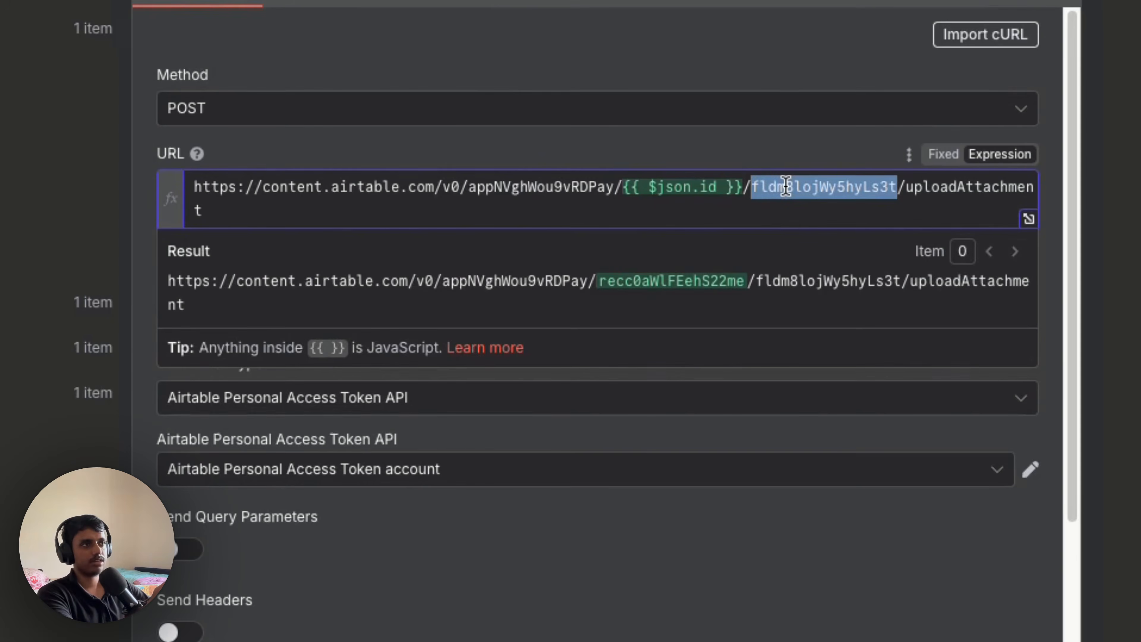
left_click(751, 158)
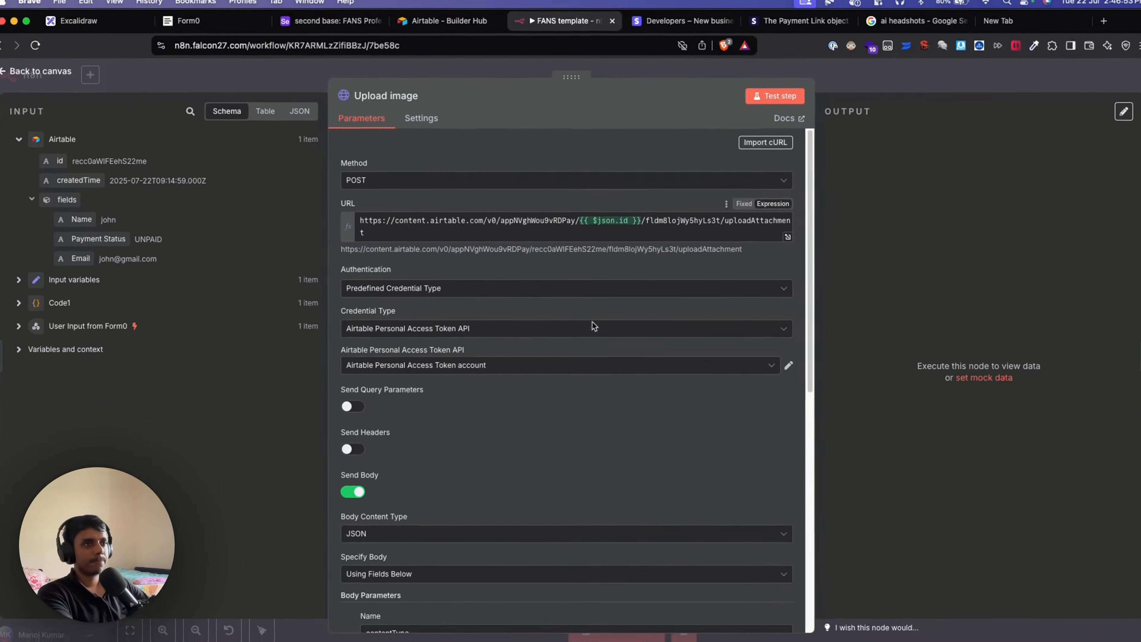
Review authentication and the contentType, file and filename body parameters, expanding Input variables' data.
scroll(591, 335, "down", 1)
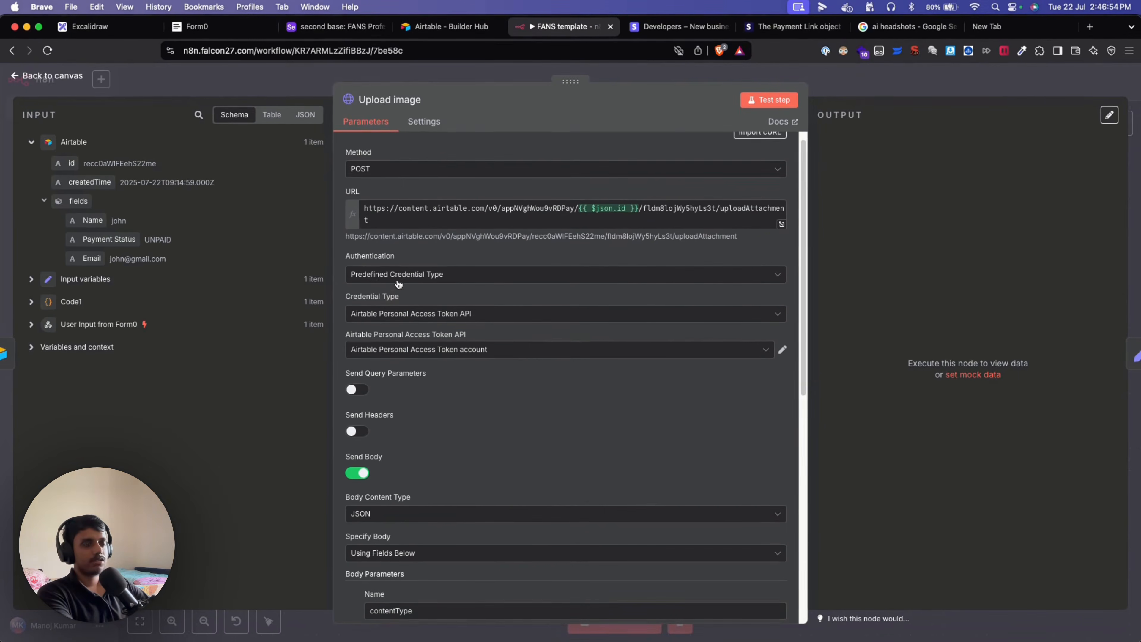
scroll(486, 265, "down", 1)
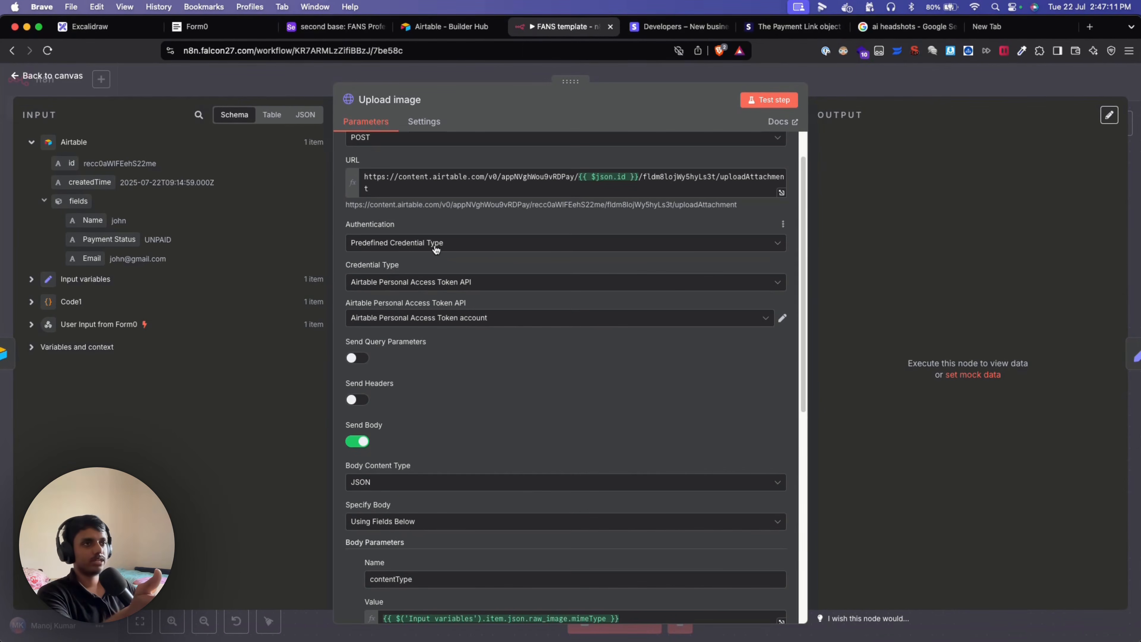
left_click(487, 244)
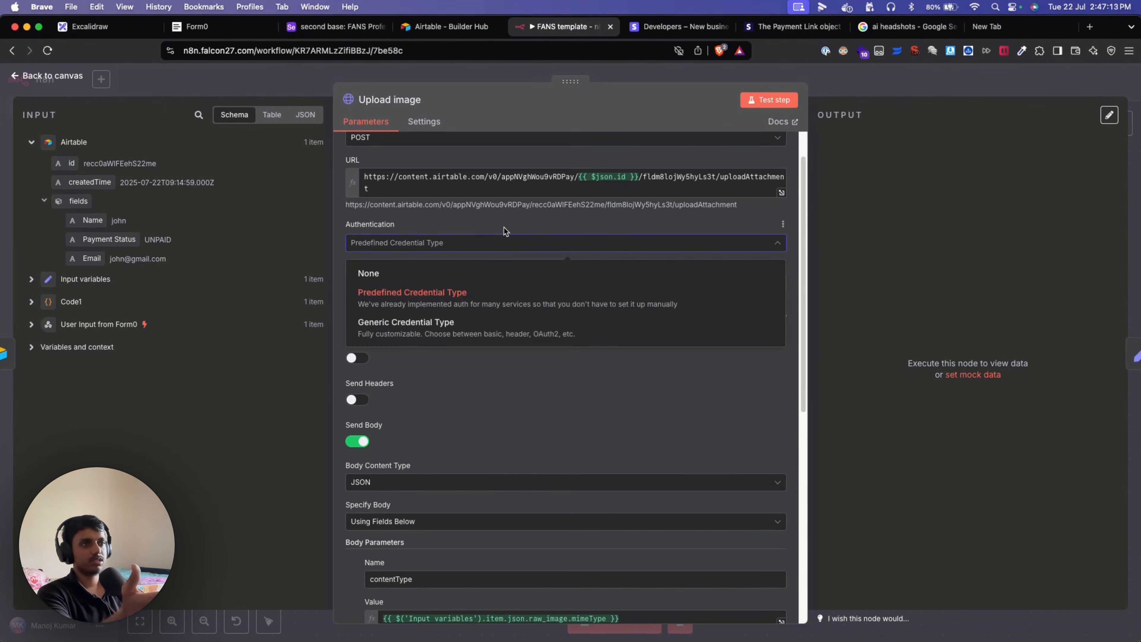
left_click(505, 229)
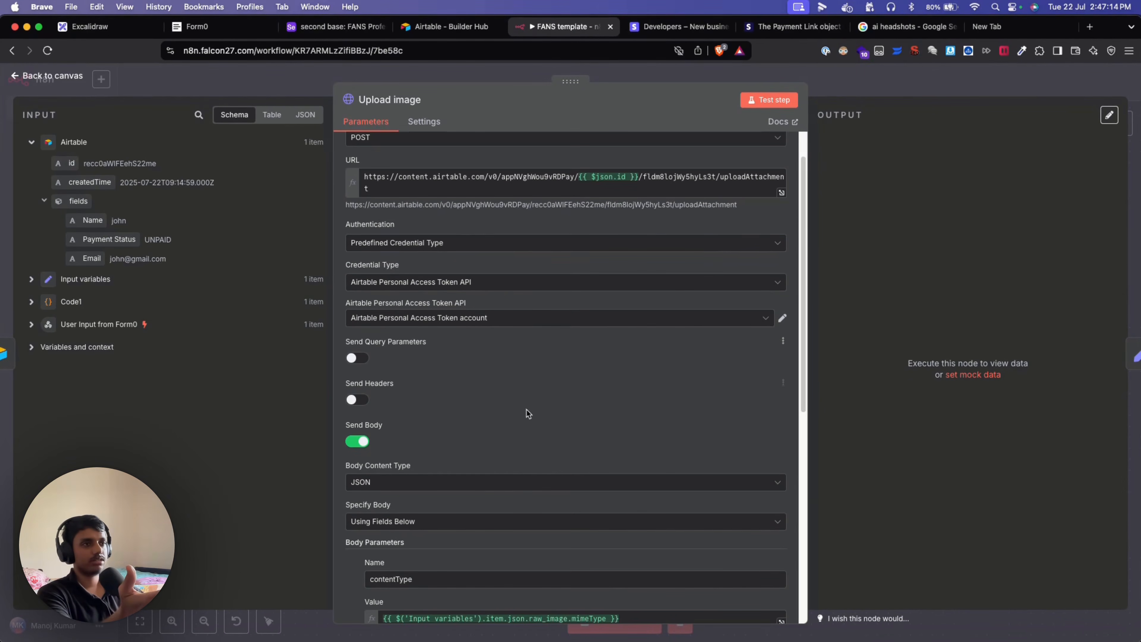
scroll(476, 381, "down", 1)
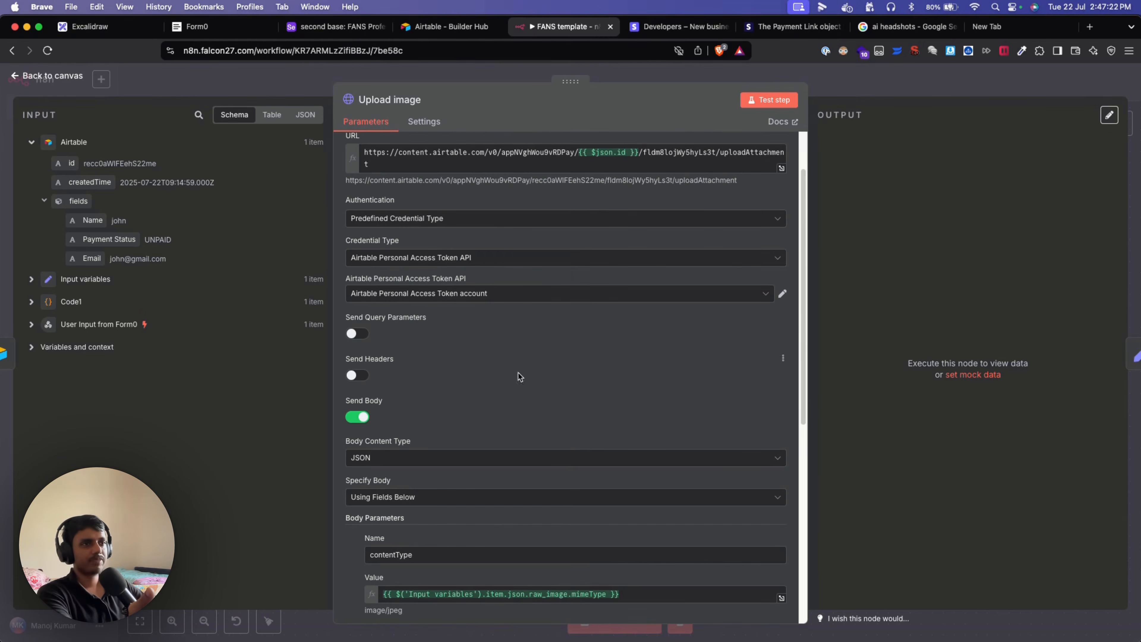
scroll(517, 373, "down", 8)
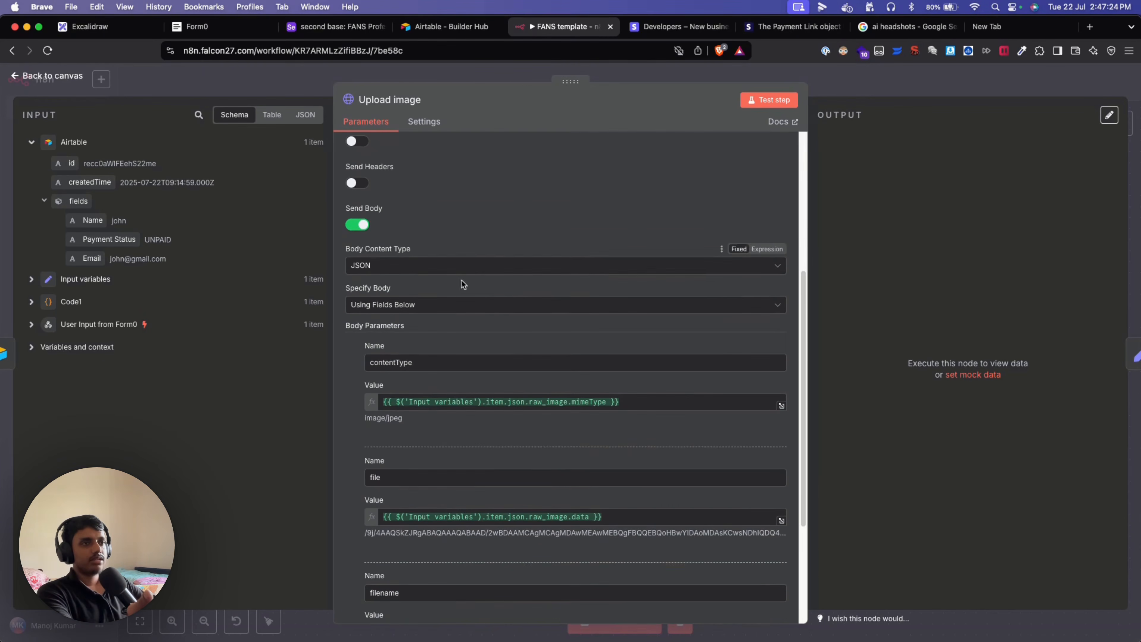
scroll(463, 284, "down", 4)
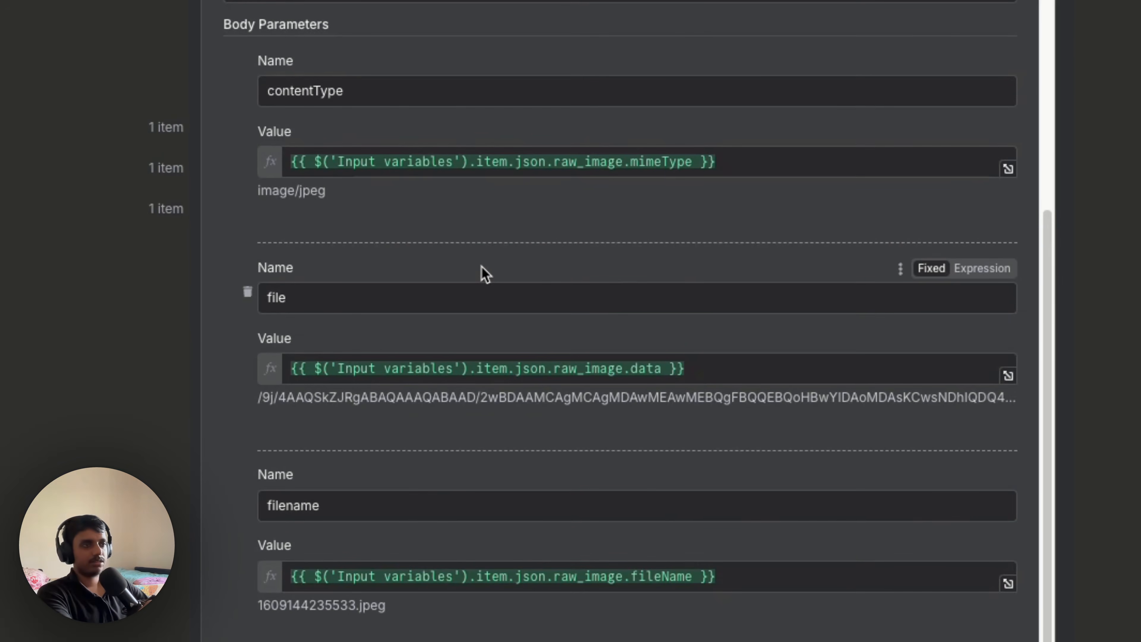
scroll(471, 247, "down", 3)
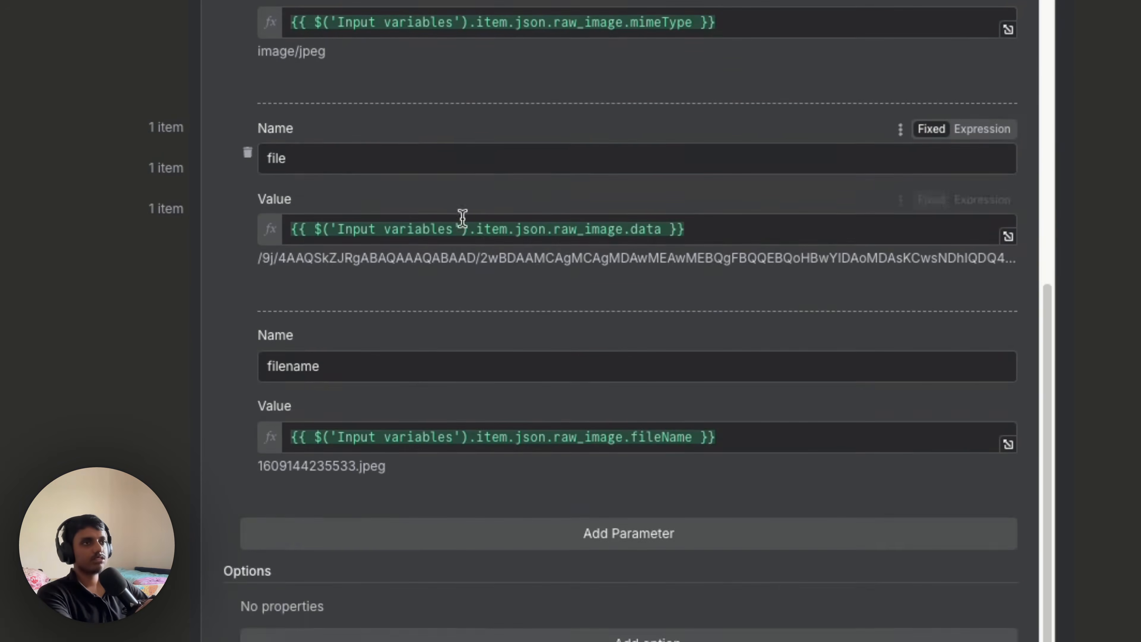
scroll(413, 135, "up", 1)
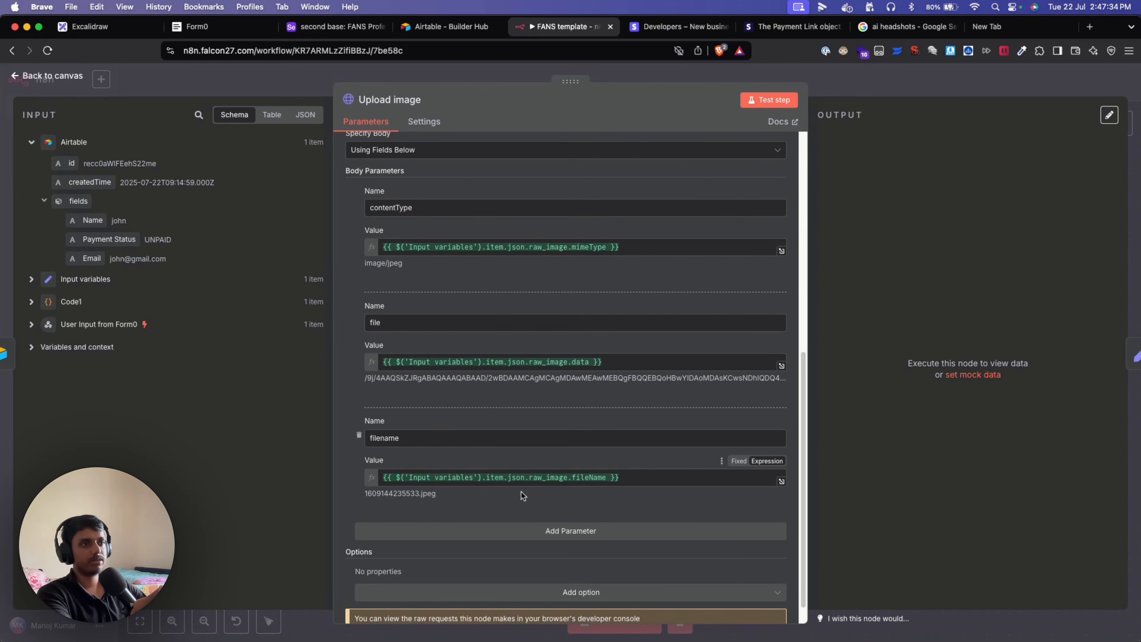
scroll(521, 492, "up", 1)
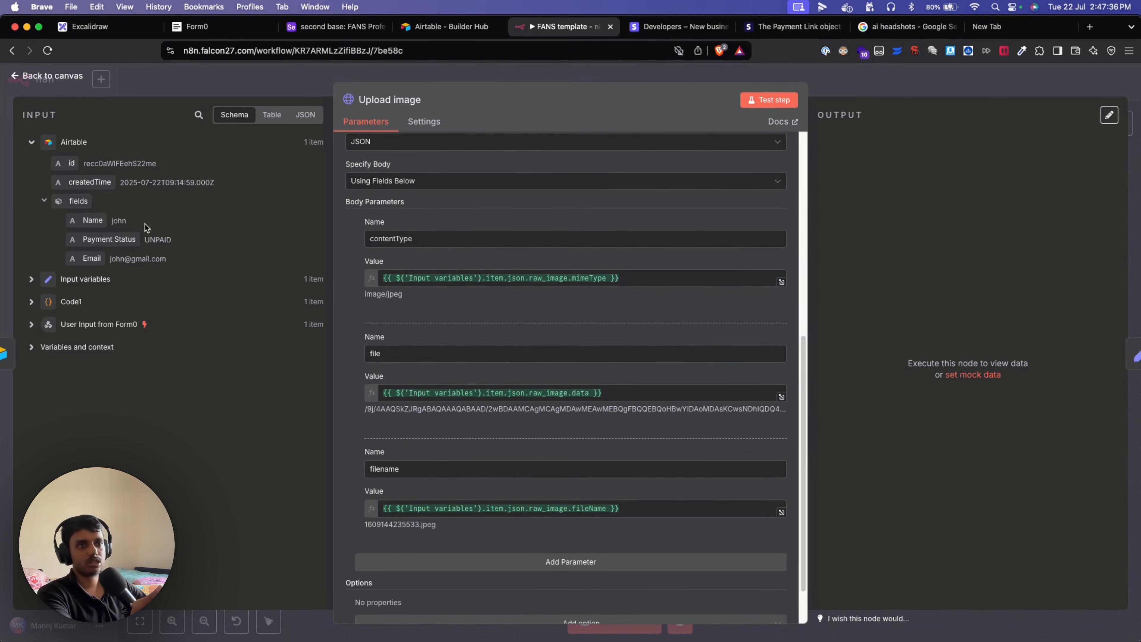
left_click(31, 279)
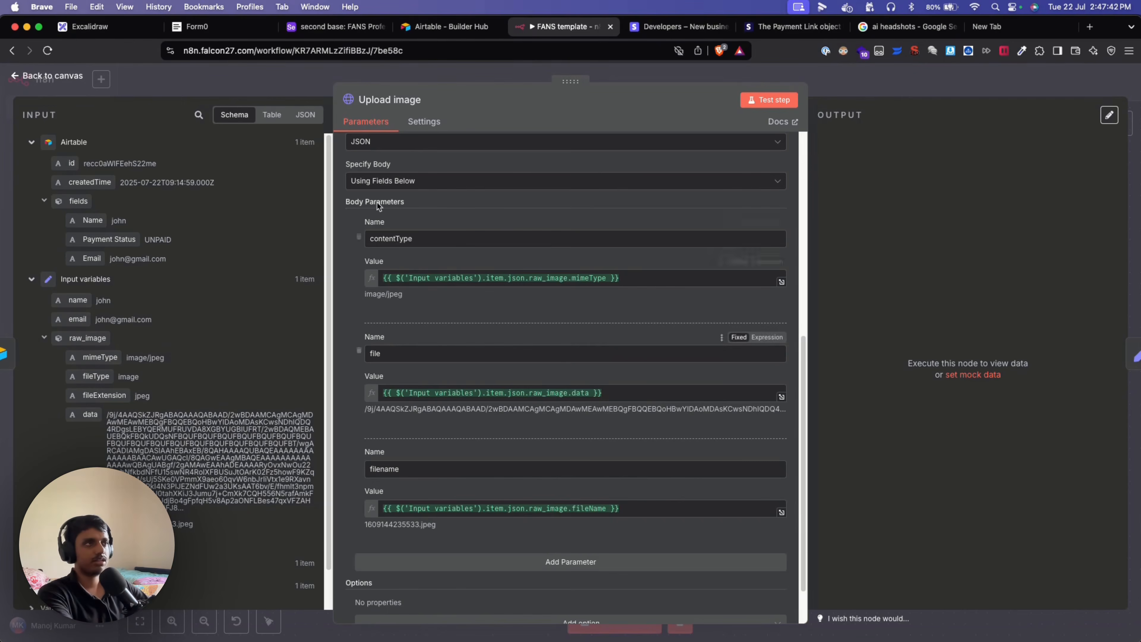
Execute the Upload image node from the canvas, then open the Airtable base to check the attachment.
left_click(189, 84)
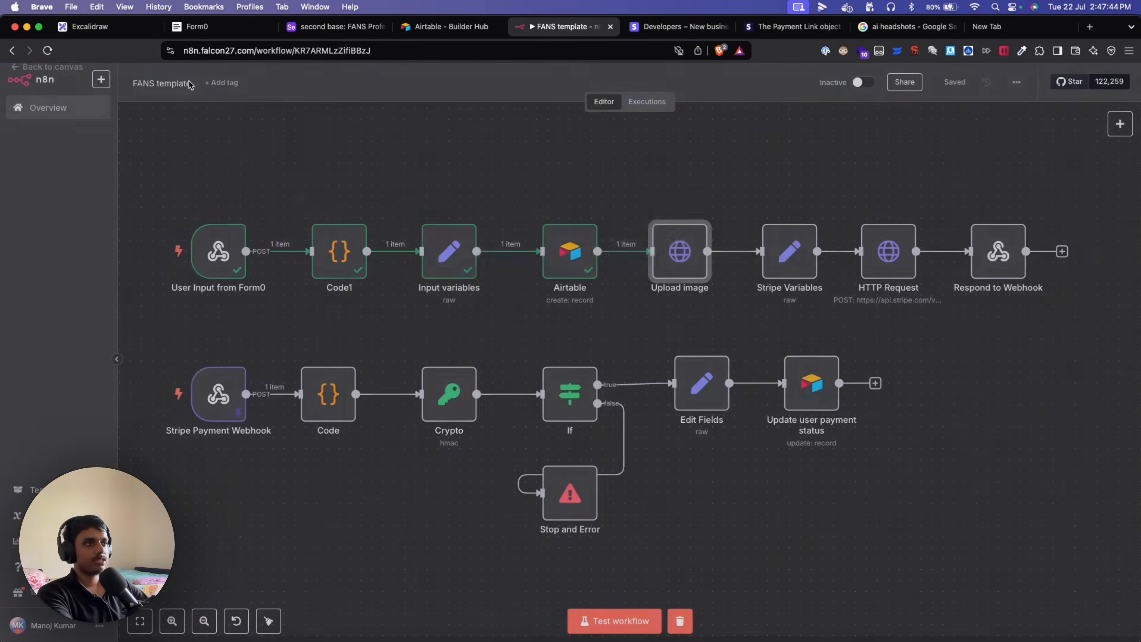
mouse_move(658, 216)
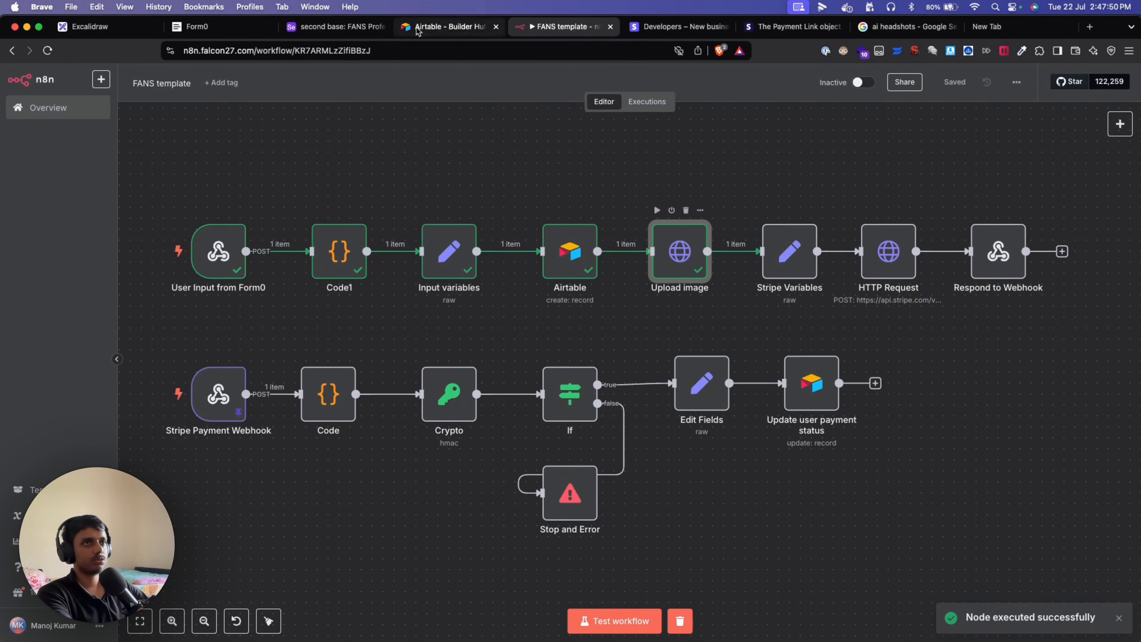
left_click(321, 30)
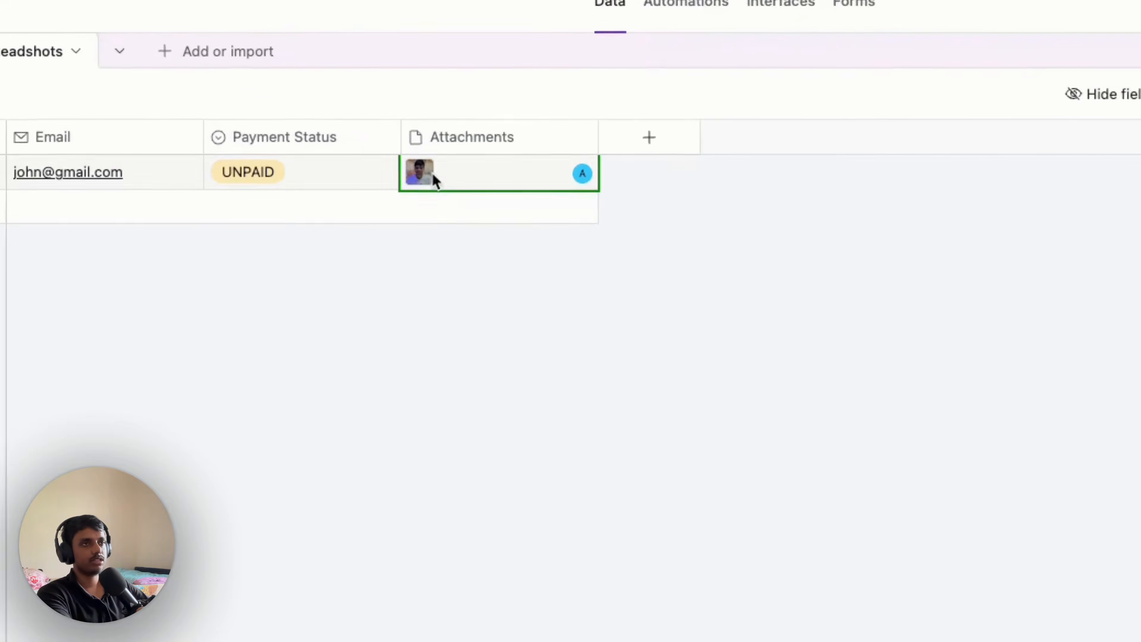
Preview the record's Attachments to confirm 1609144235533.jpeg is uploaded, then return to the n8n workflow.
left_click(426, 186)
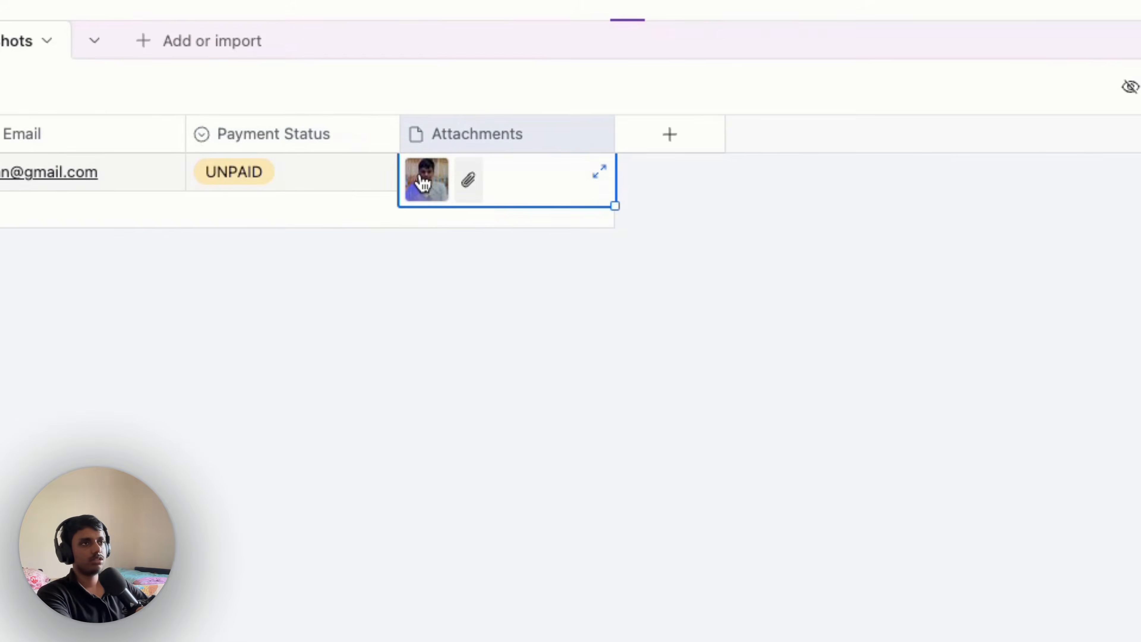
left_click(420, 180)
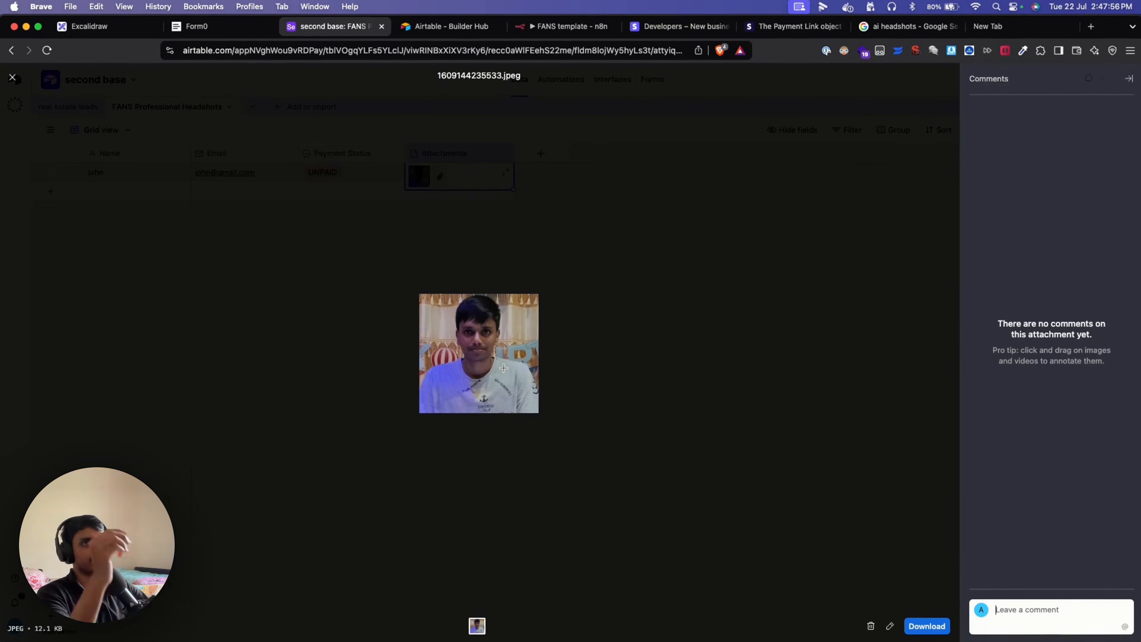
left_click(12, 78)
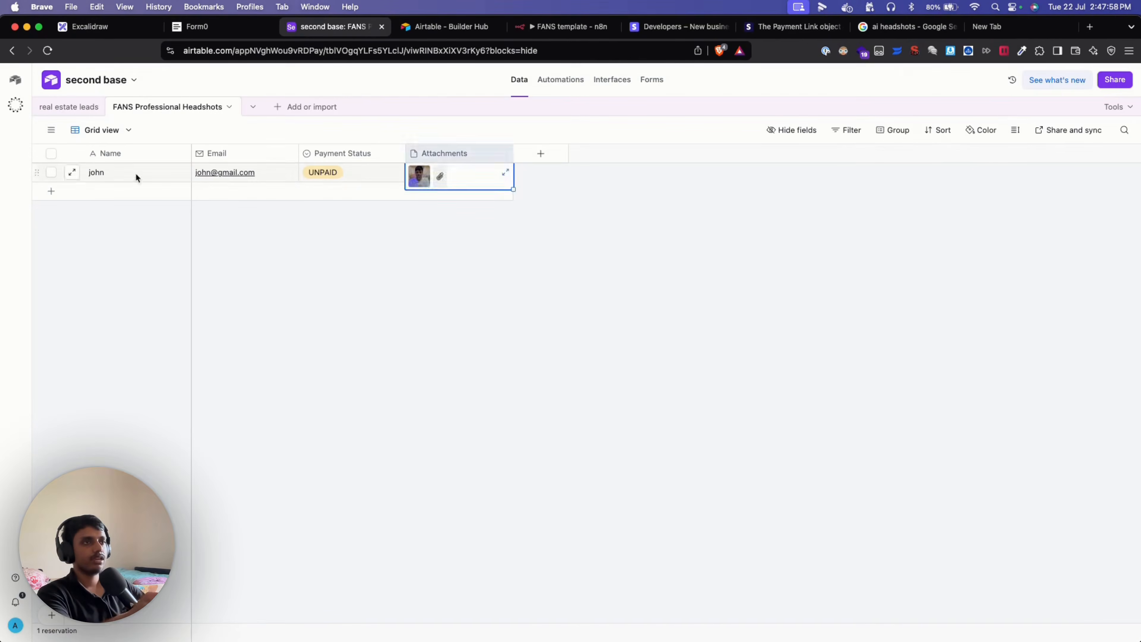
left_click(462, 296)
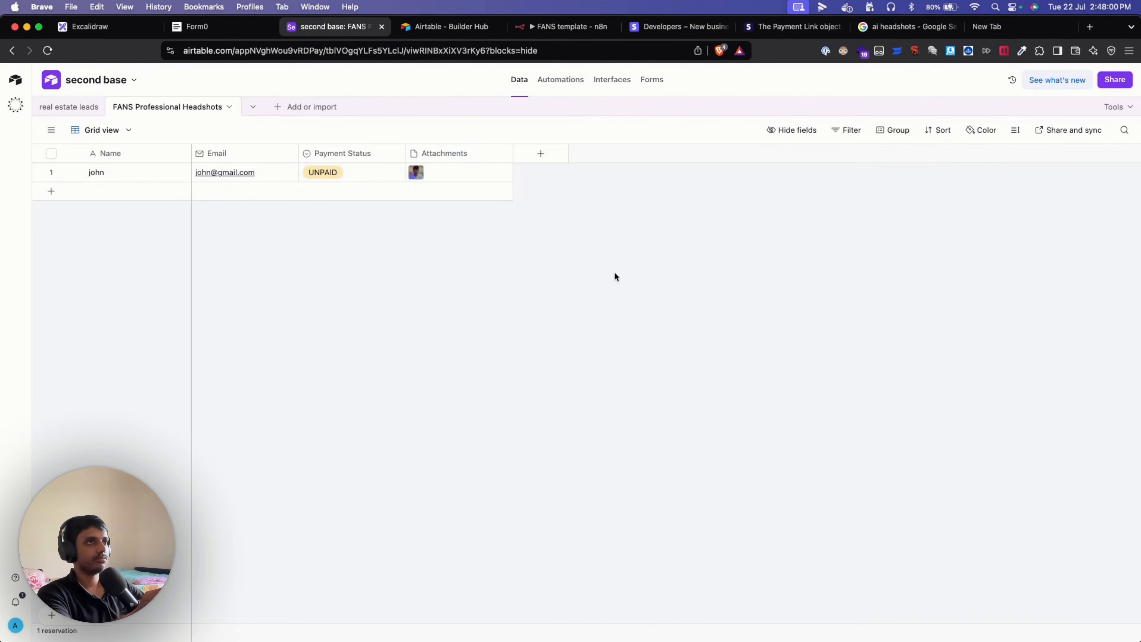
left_click(567, 26)
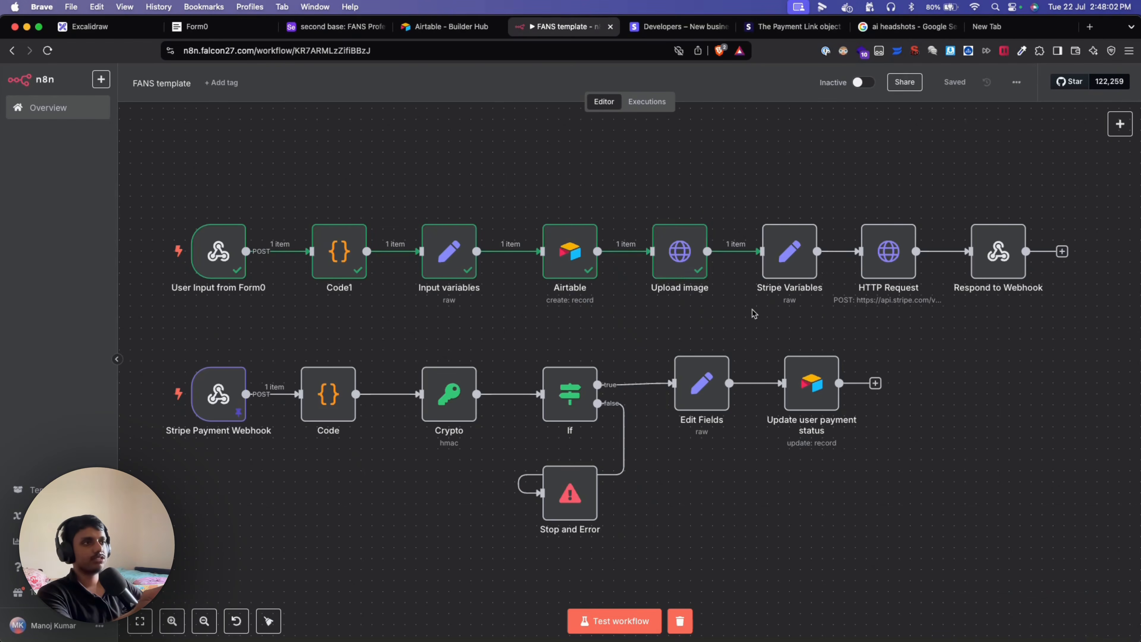
Pan the canvas to the Stripe Variables node after Upload image and open its settings briefly.
scroll(719, 326, "right", 5)
scroll(573, 332, "left", 2)
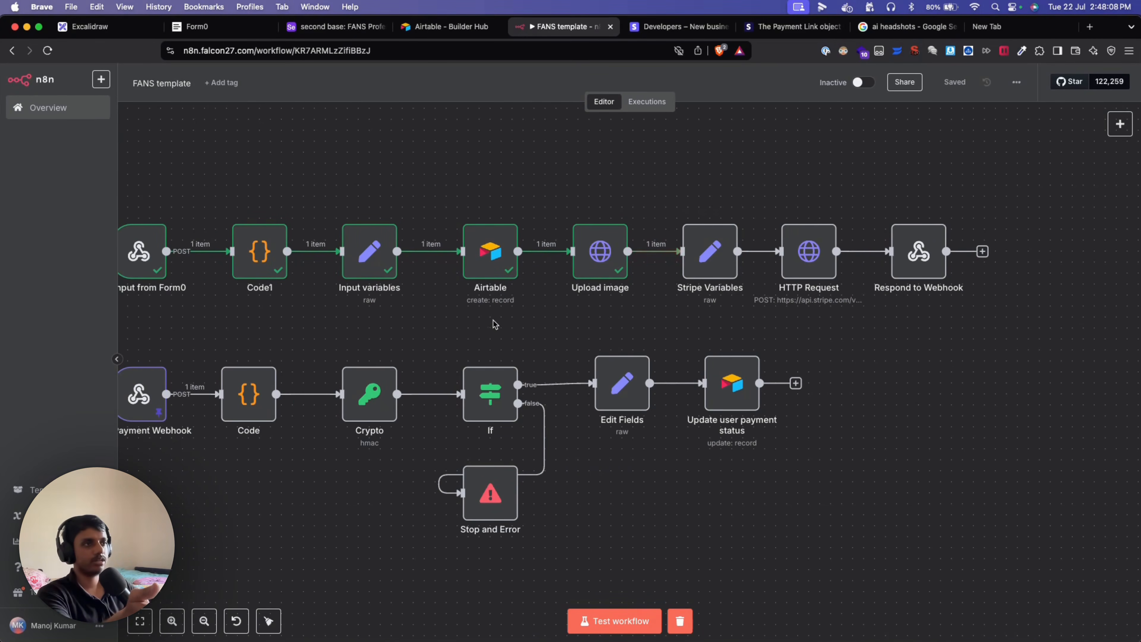
scroll(625, 328, "right", 6)
scroll(553, 336, "right", 2)
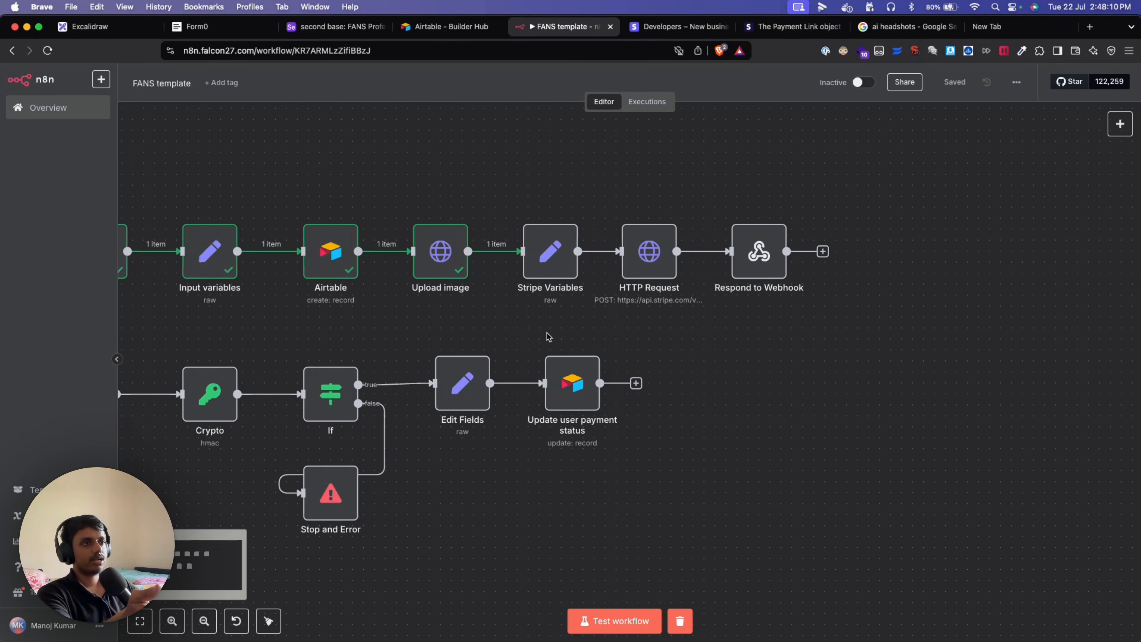
scroll(536, 338, "right", 2)
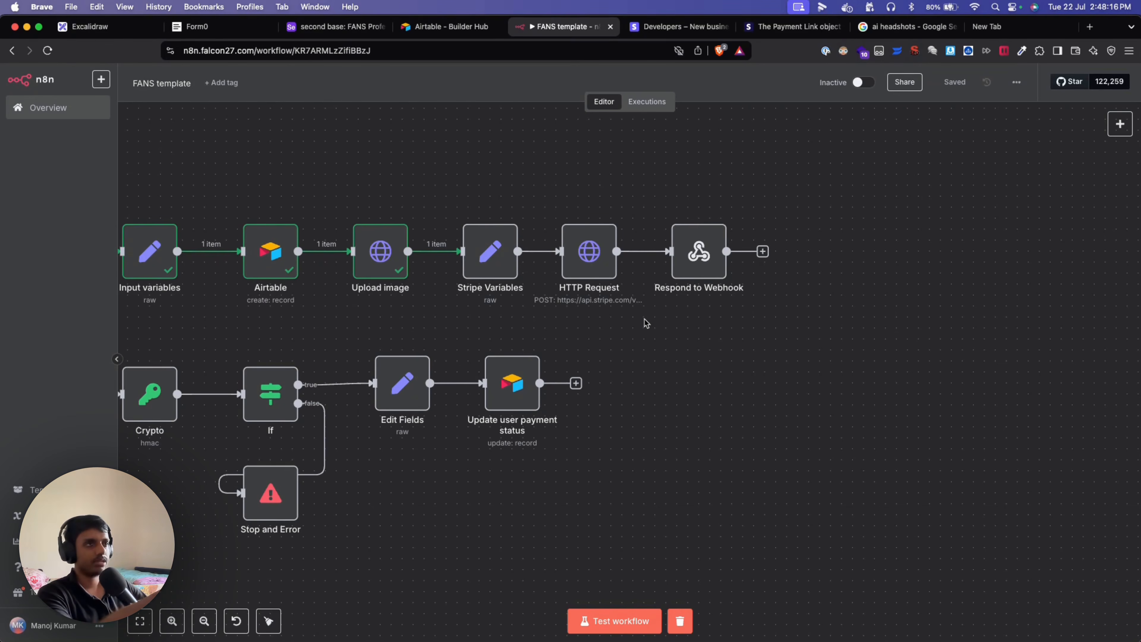
double_click(484, 252)
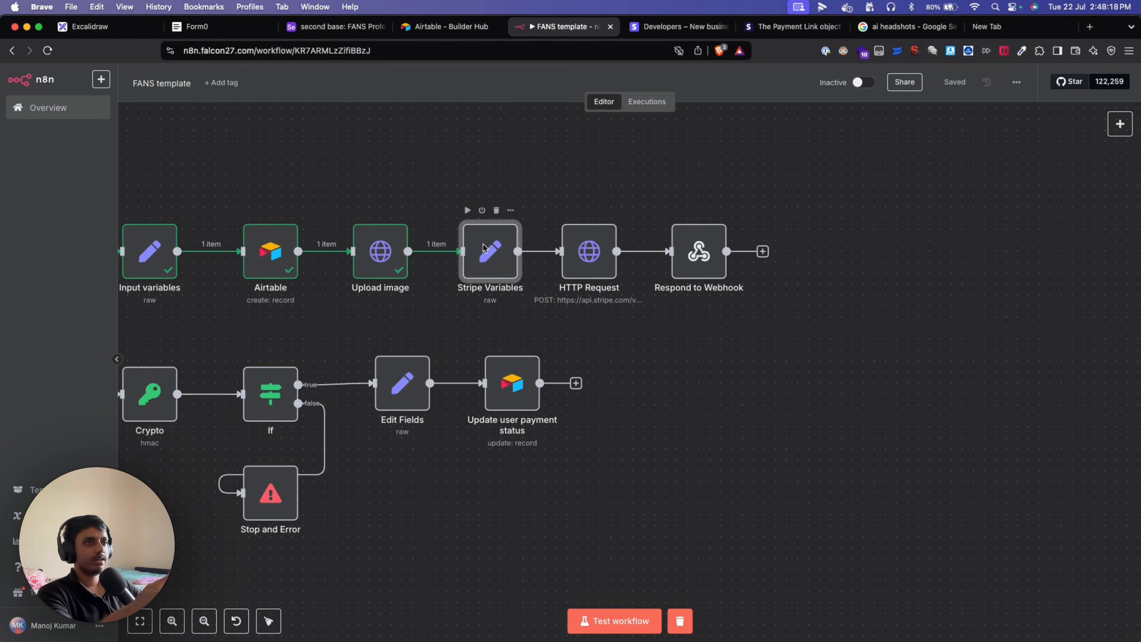
left_click(189, 99)
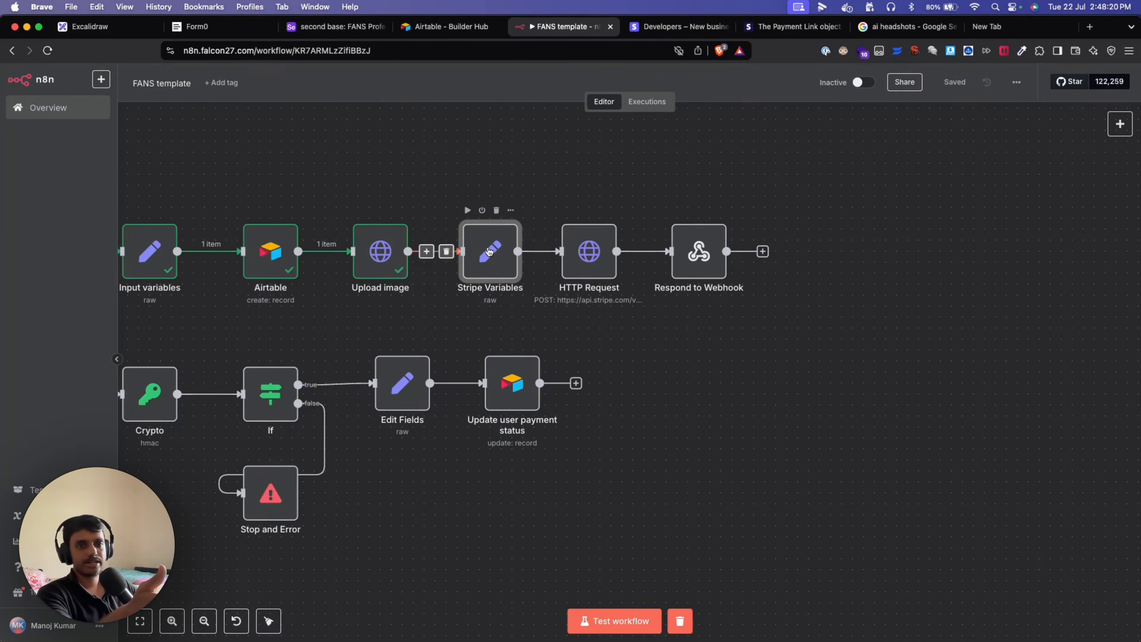
double_click(487, 260)
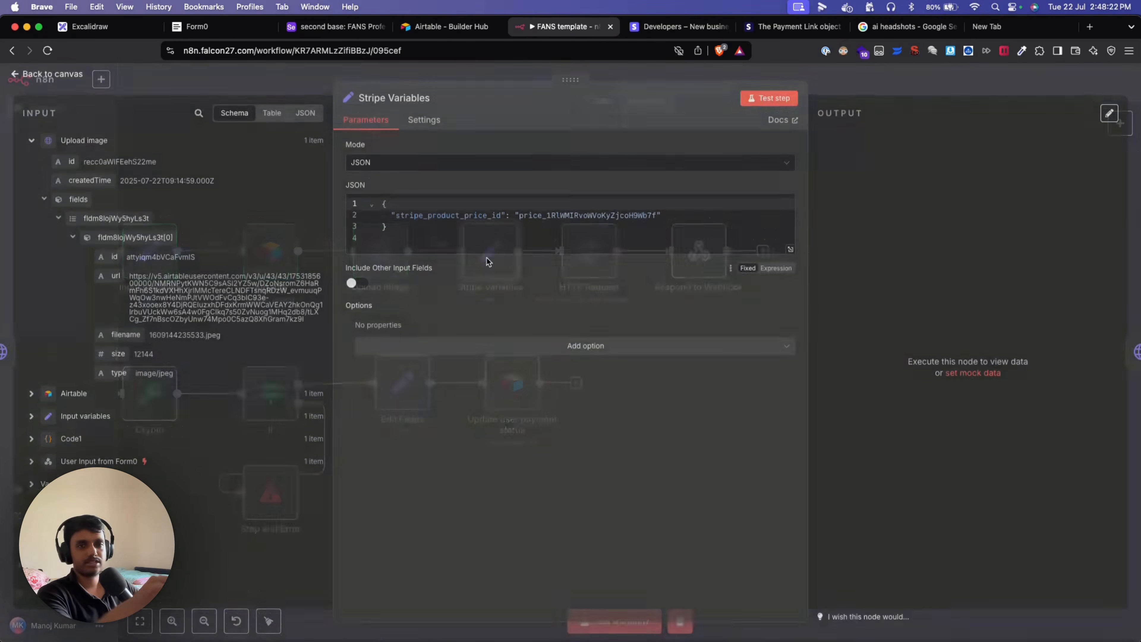
double_click(436, 219)
left_click(447, 228)
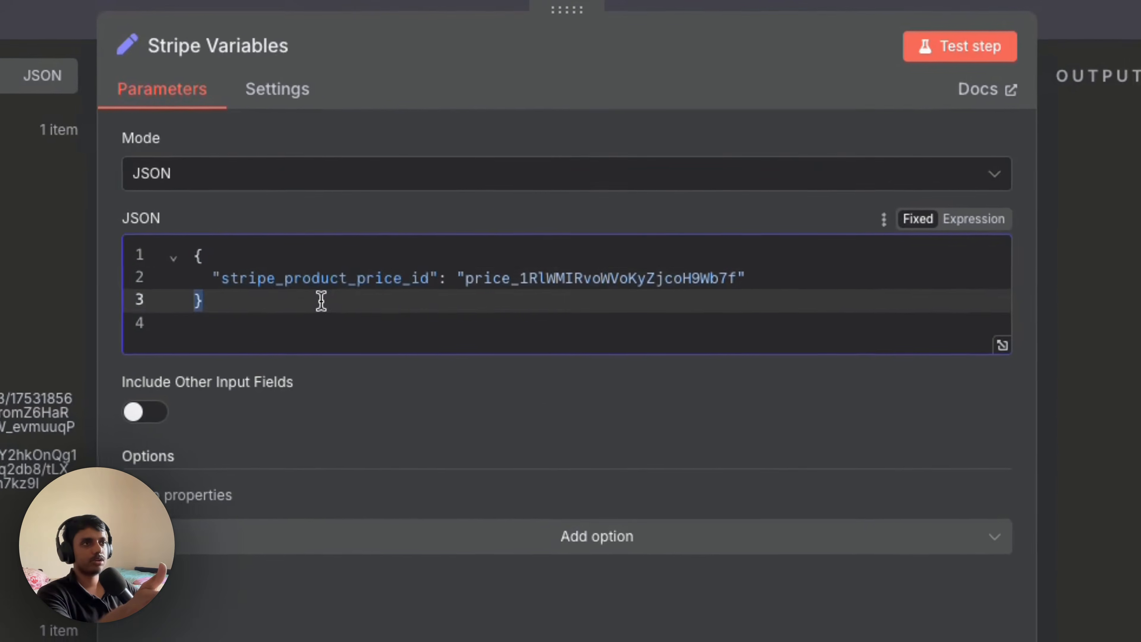
left_click(450, 220)
double_click(327, 283)
double_click(534, 281)
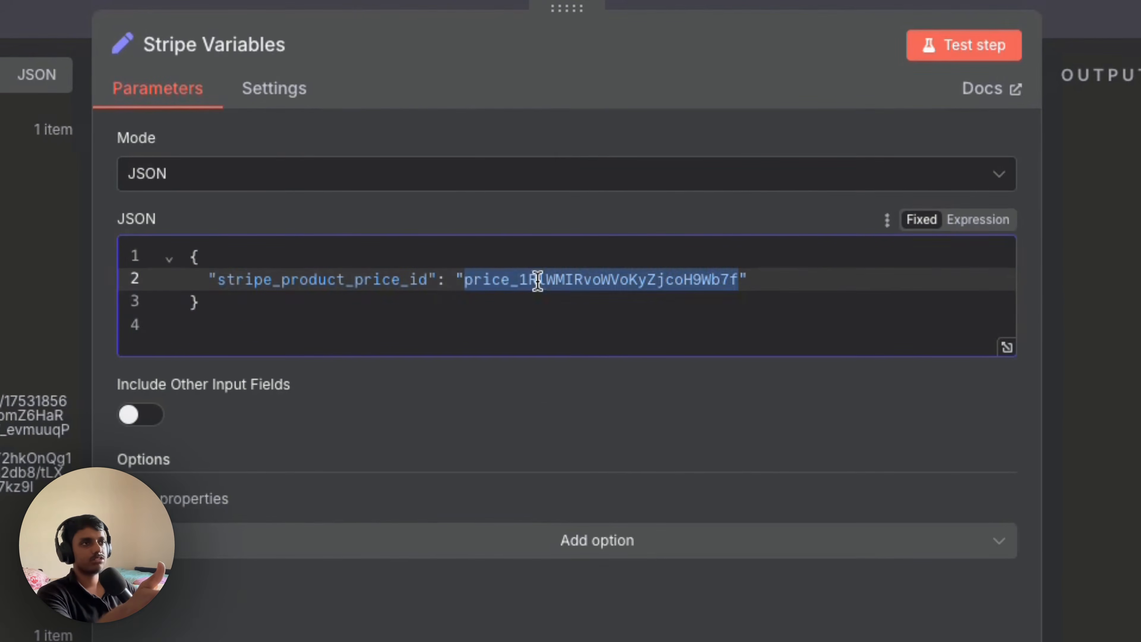
left_click(428, 635)
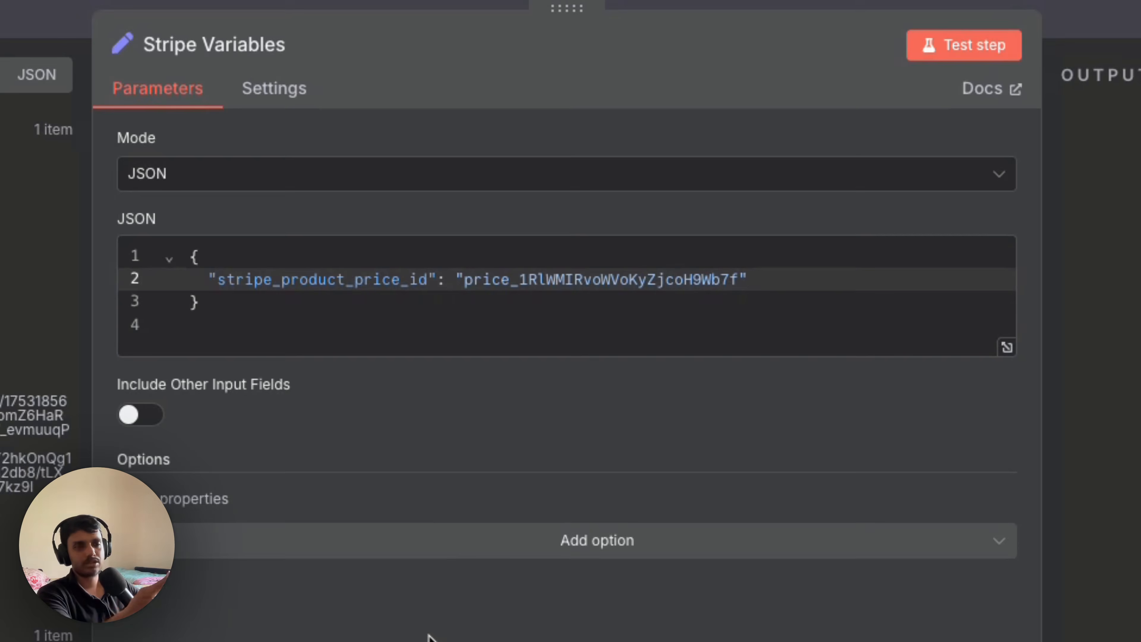
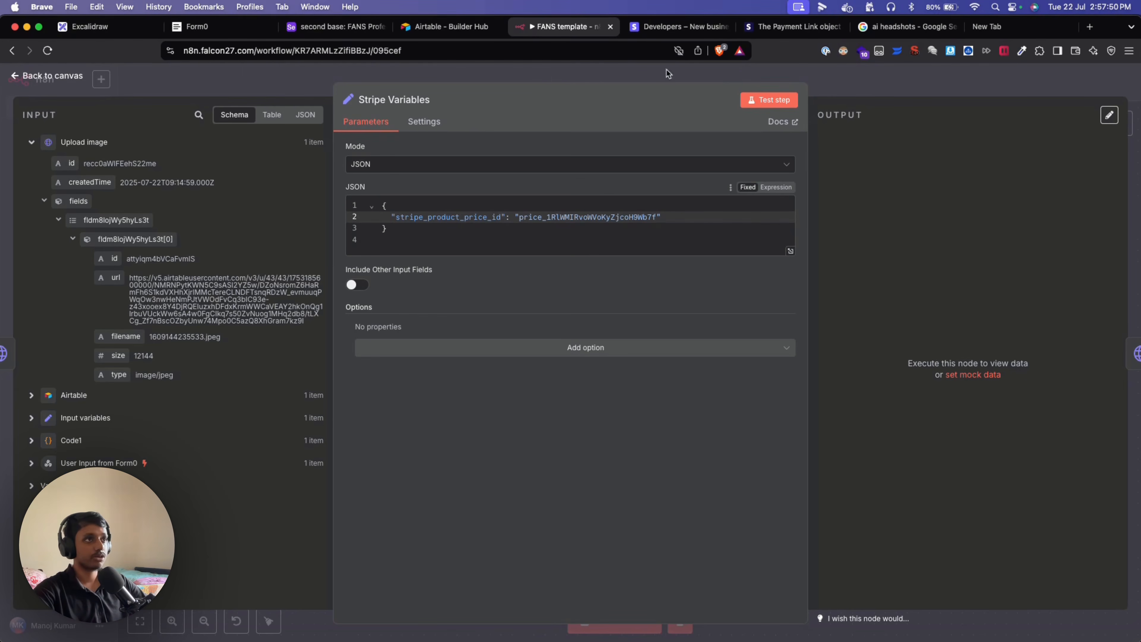
Copy the price ID of the Video demo product's US$10.00 price from Stripe's product catalogue, then return to n8n.
left_click(654, 30)
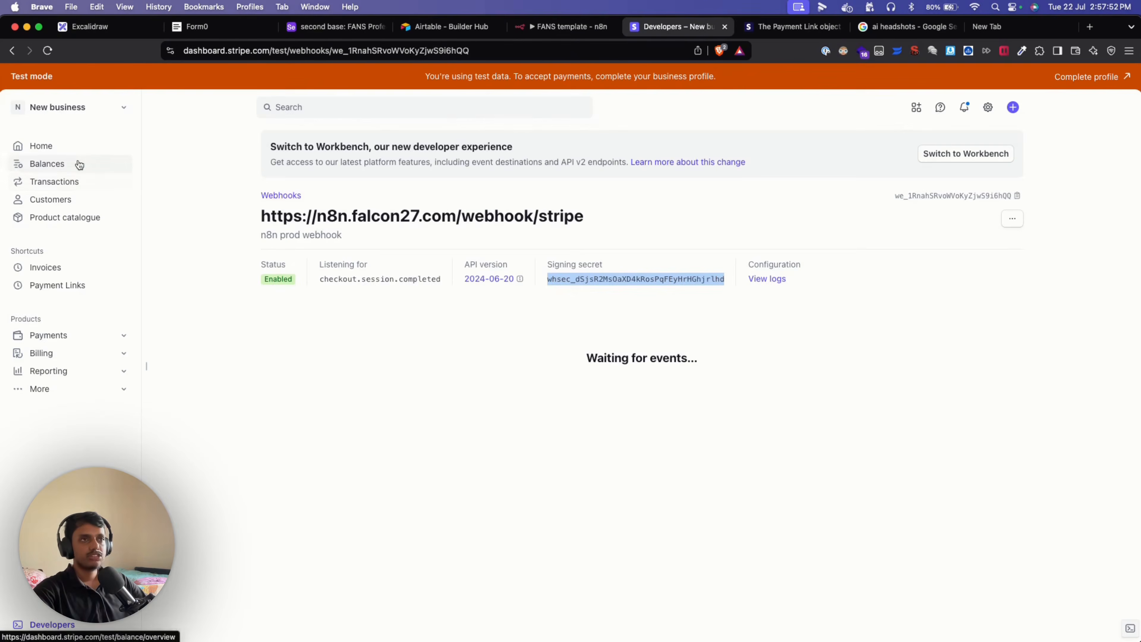
left_click(69, 222)
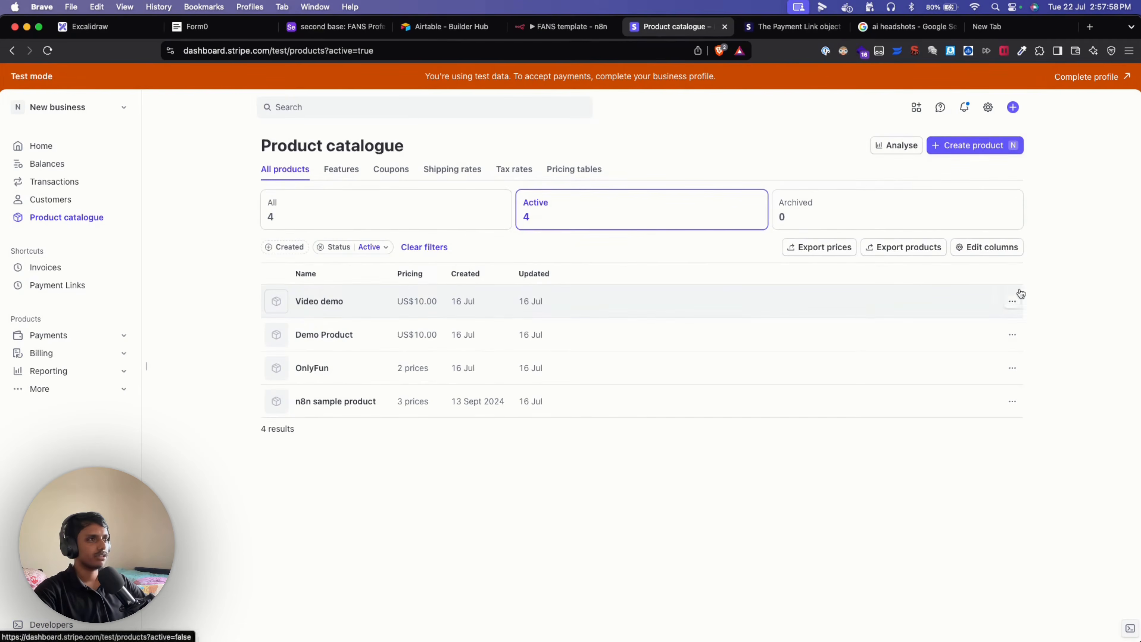
left_click(870, 300)
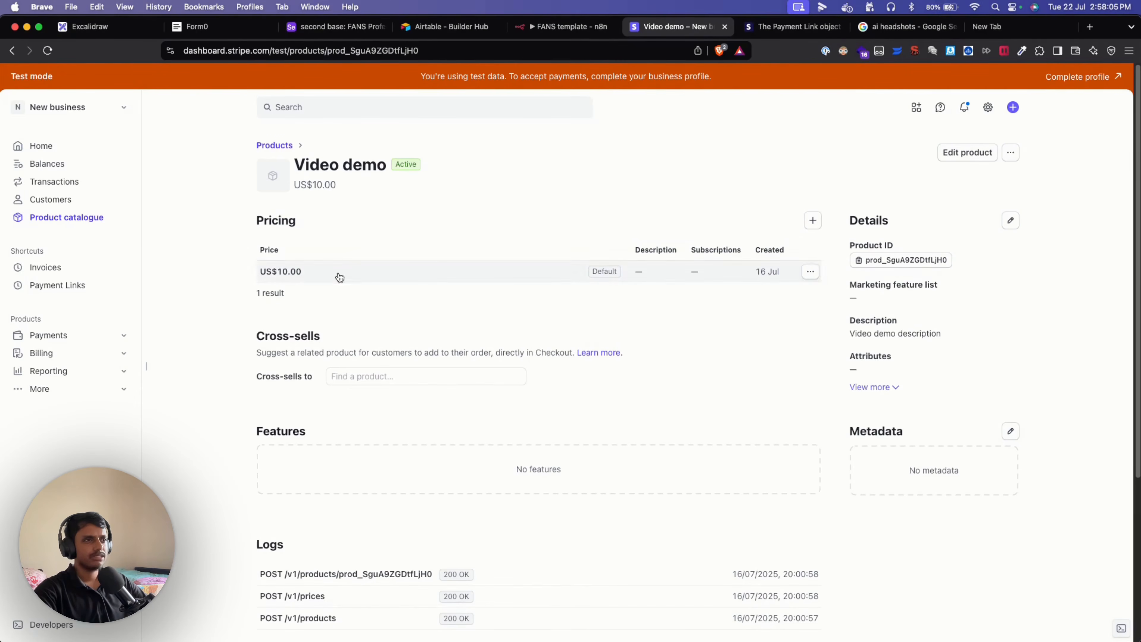
left_click(810, 272)
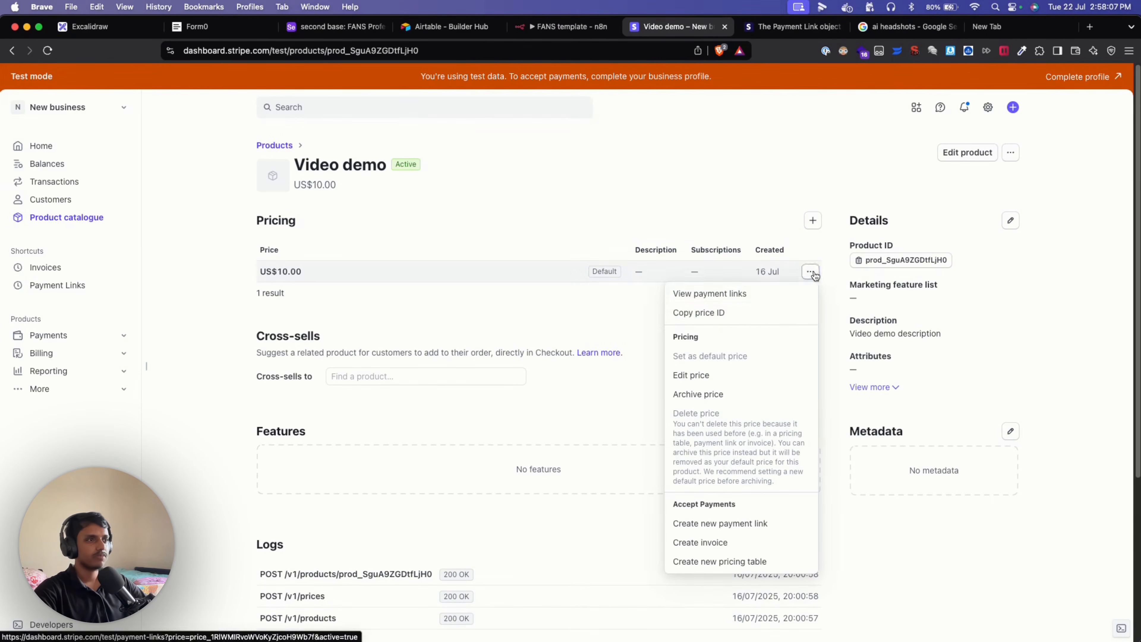
left_click(707, 314)
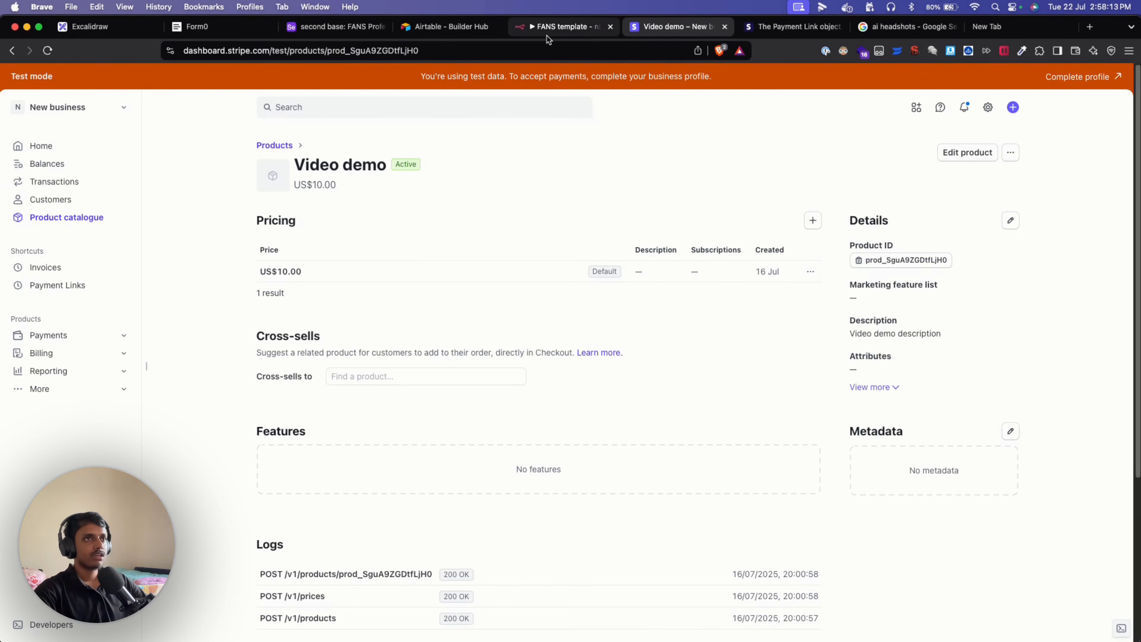
left_click(548, 28)
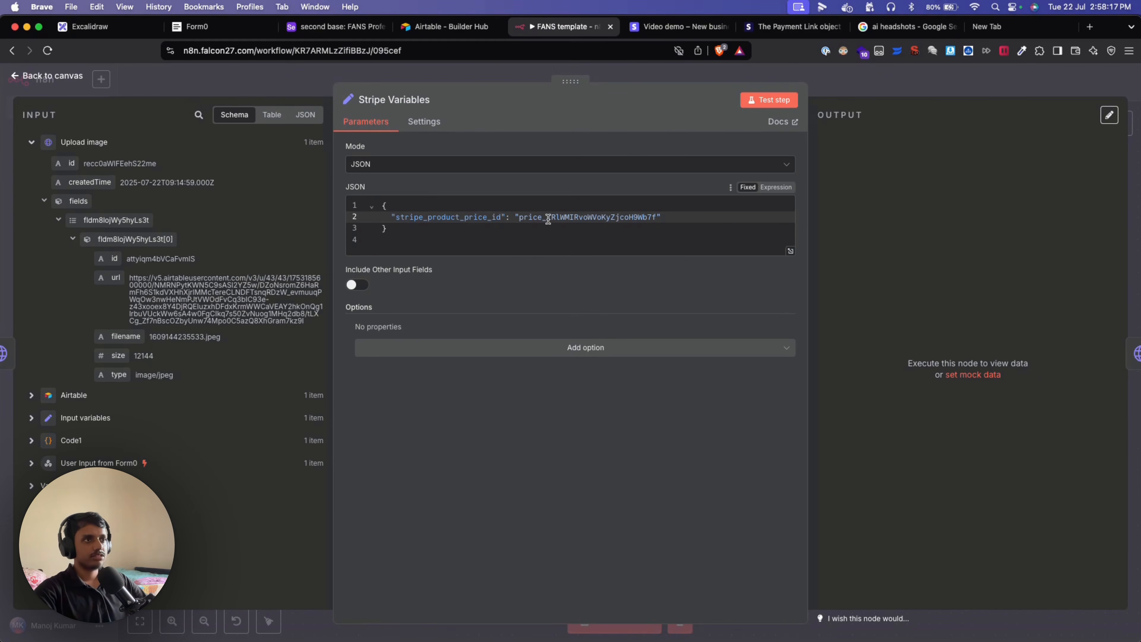
Return to the canvas and run the workflow through the Stripe Variables node.
left_click(75, 78)
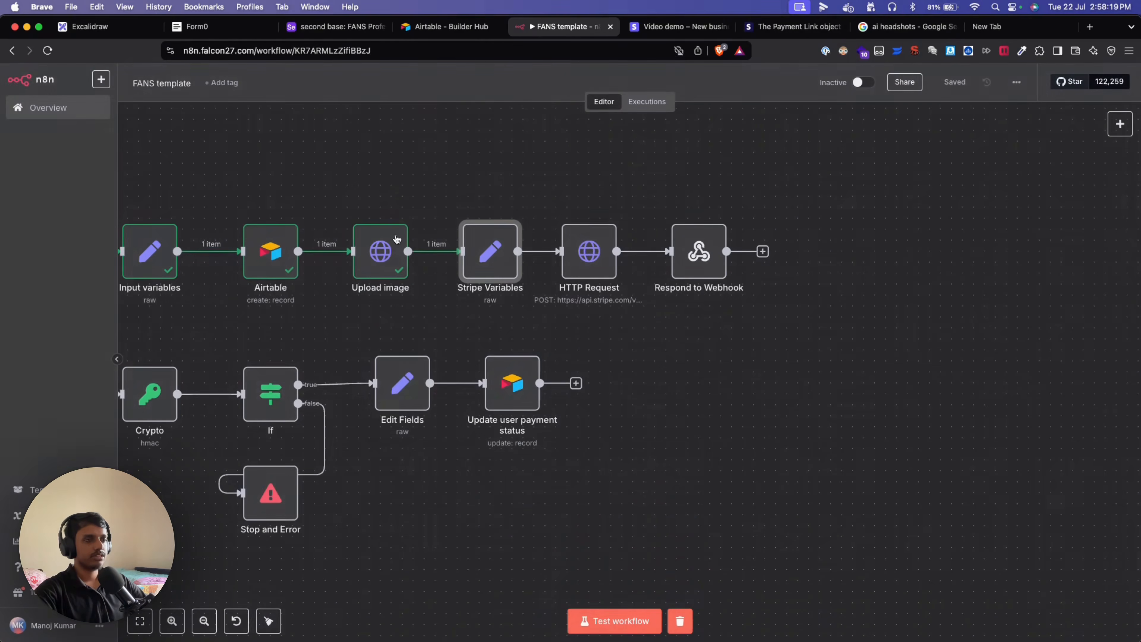
mouse_move(492, 243)
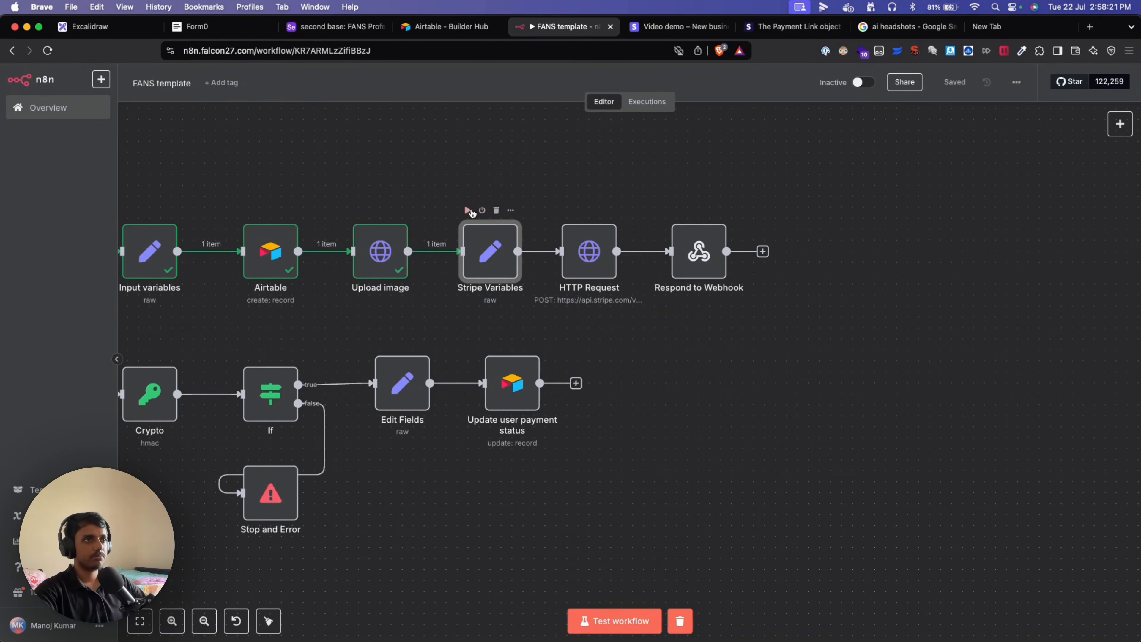
left_click(468, 210)
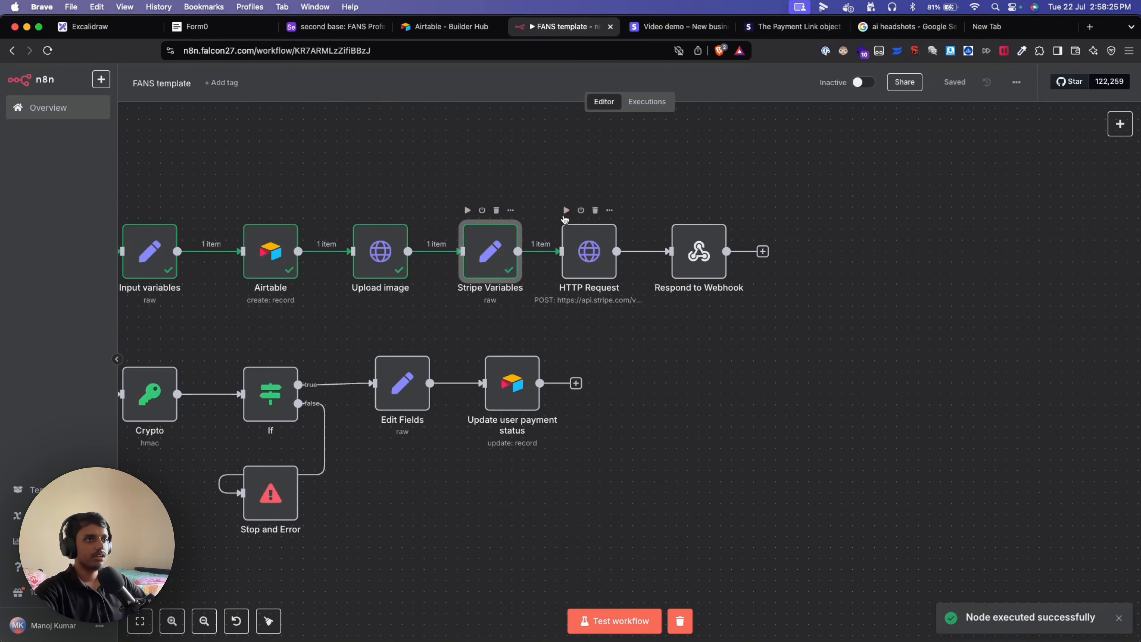
Check the HTTP Request node's payment_links URL and Authorization secret key against the Stripe Payment Link docs.
double_click(589, 251)
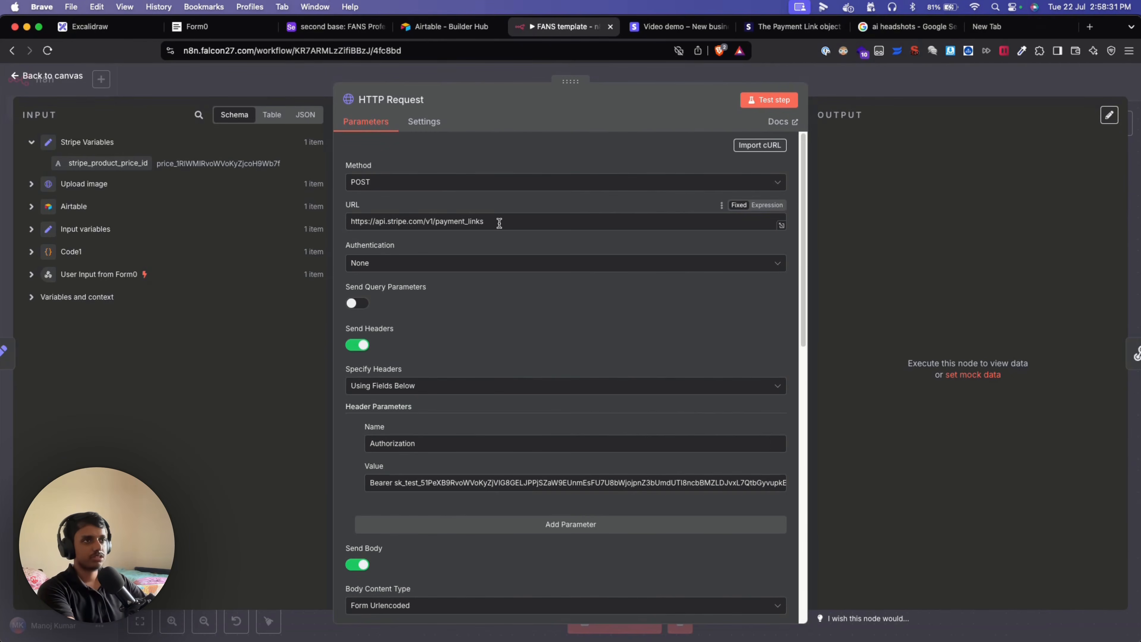
left_click_drag(499, 221, 347, 221)
left_click(538, 316)
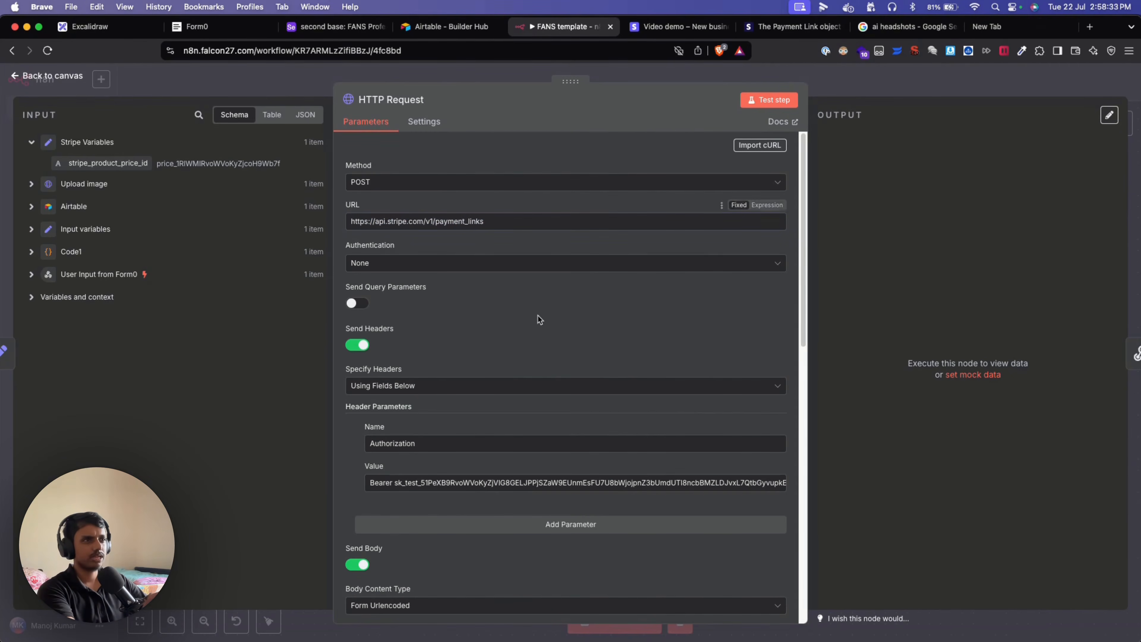
left_click(774, 28)
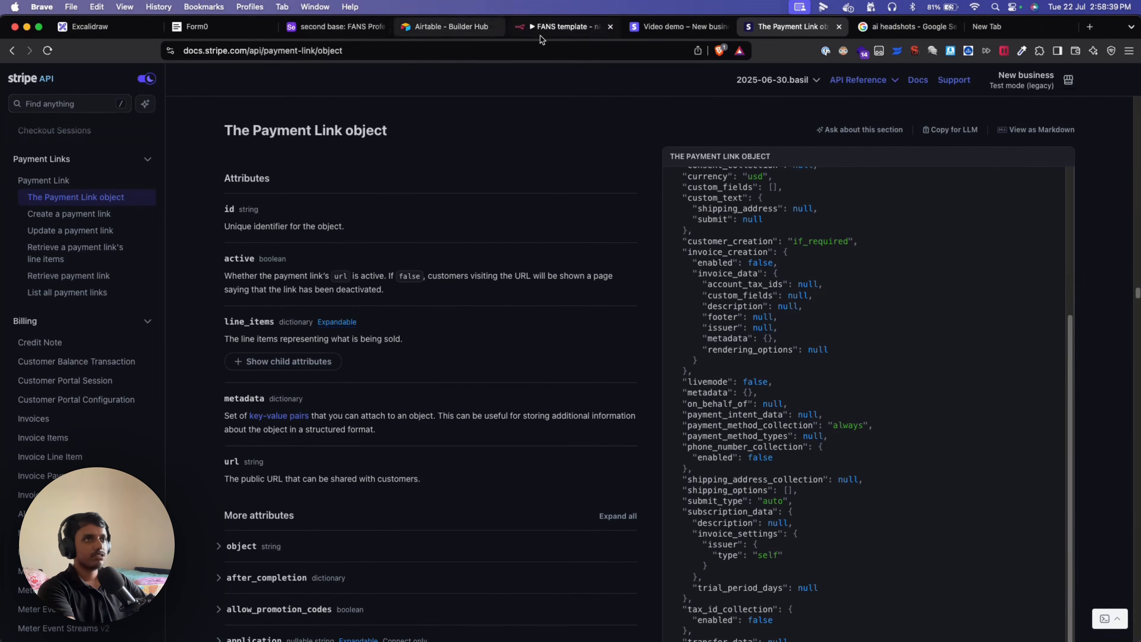
left_click(556, 32)
scroll(517, 404, "down", 5)
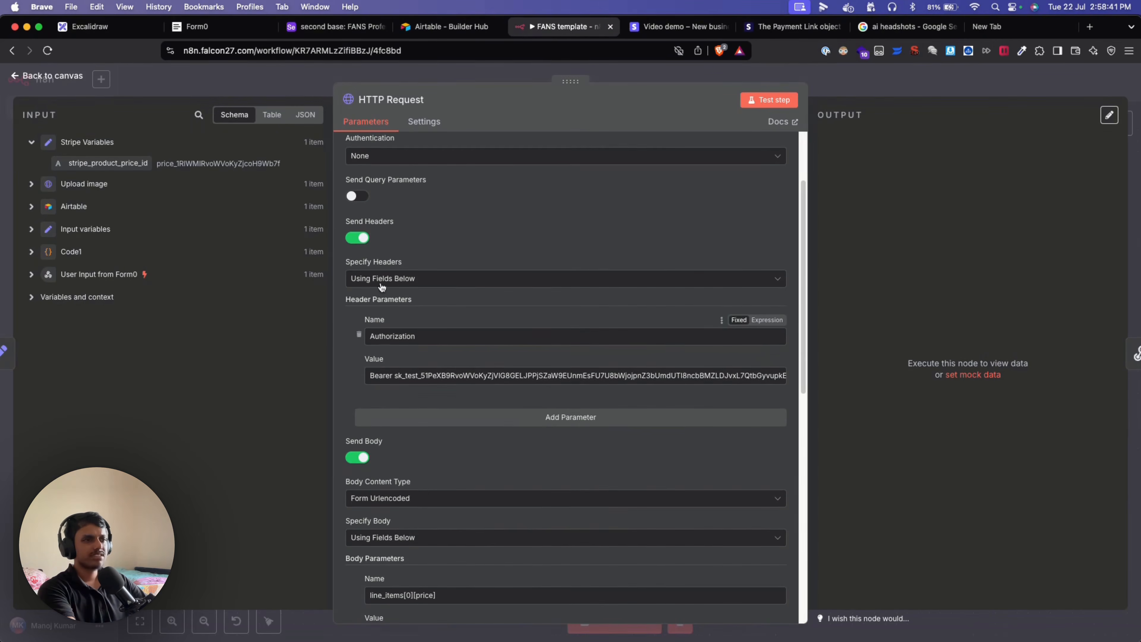
scroll(449, 391, "up", 1)
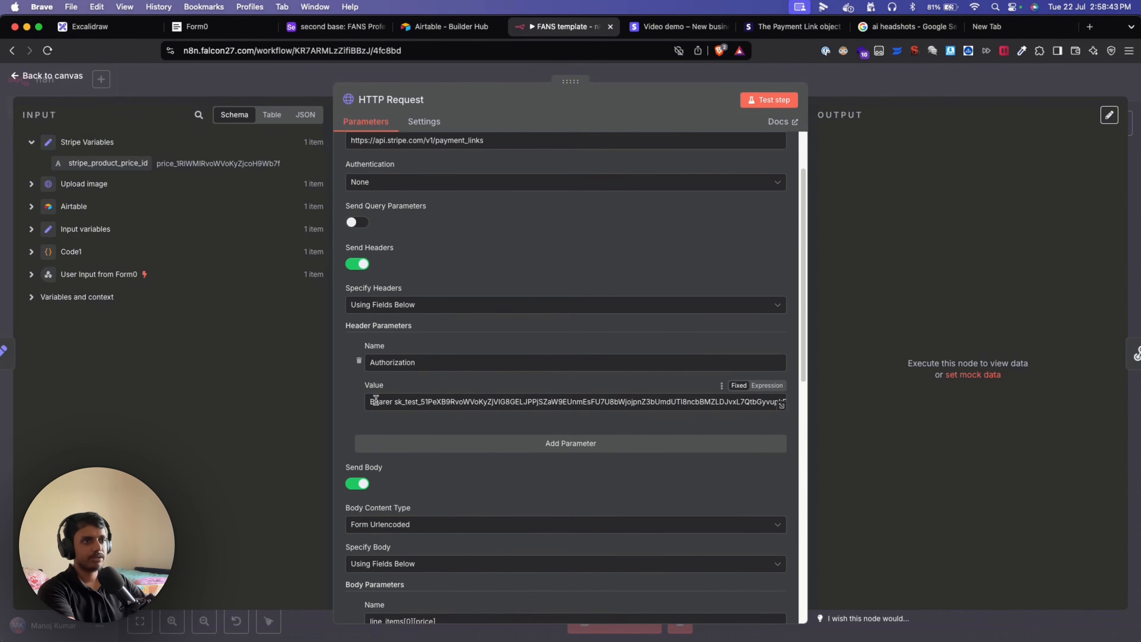
double_click(437, 400)
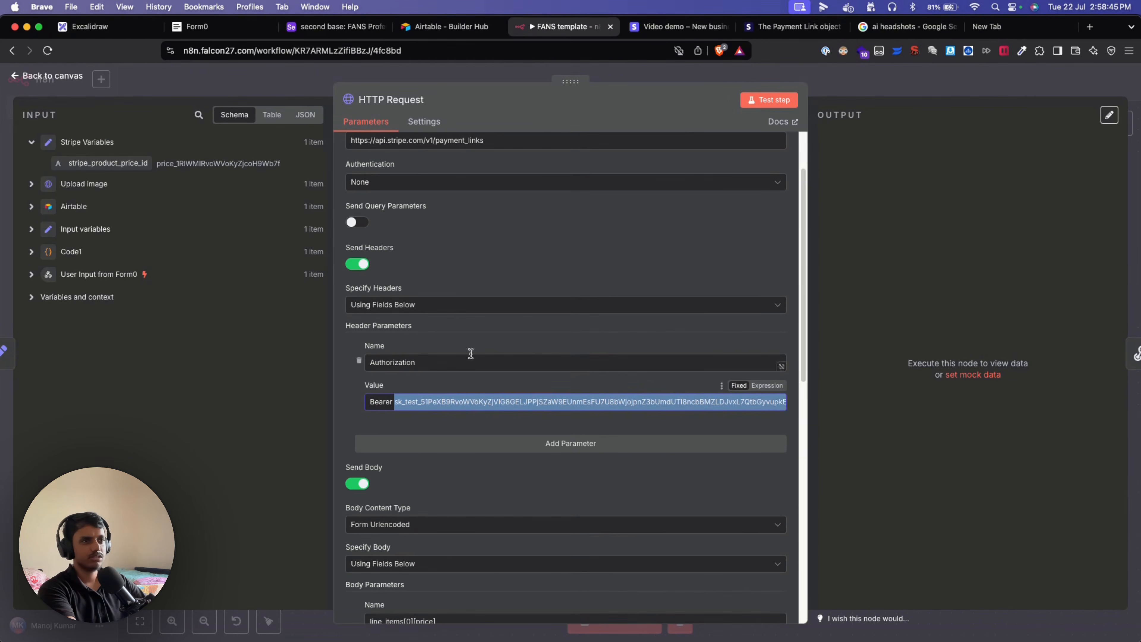
left_click(489, 329)
left_click(674, 28)
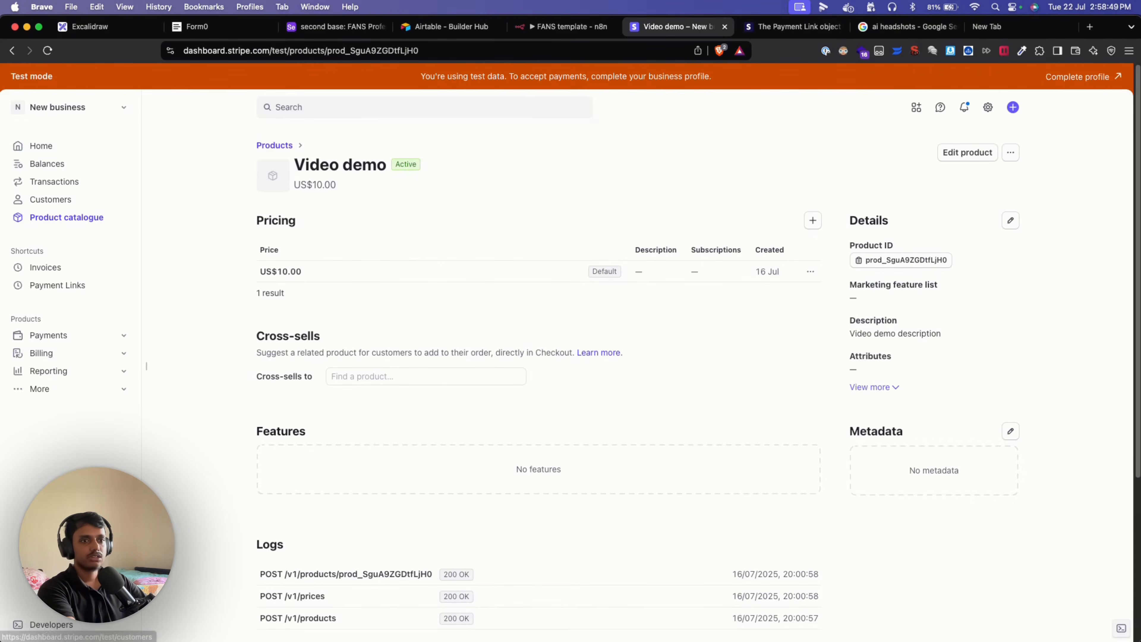
left_click(54, 624)
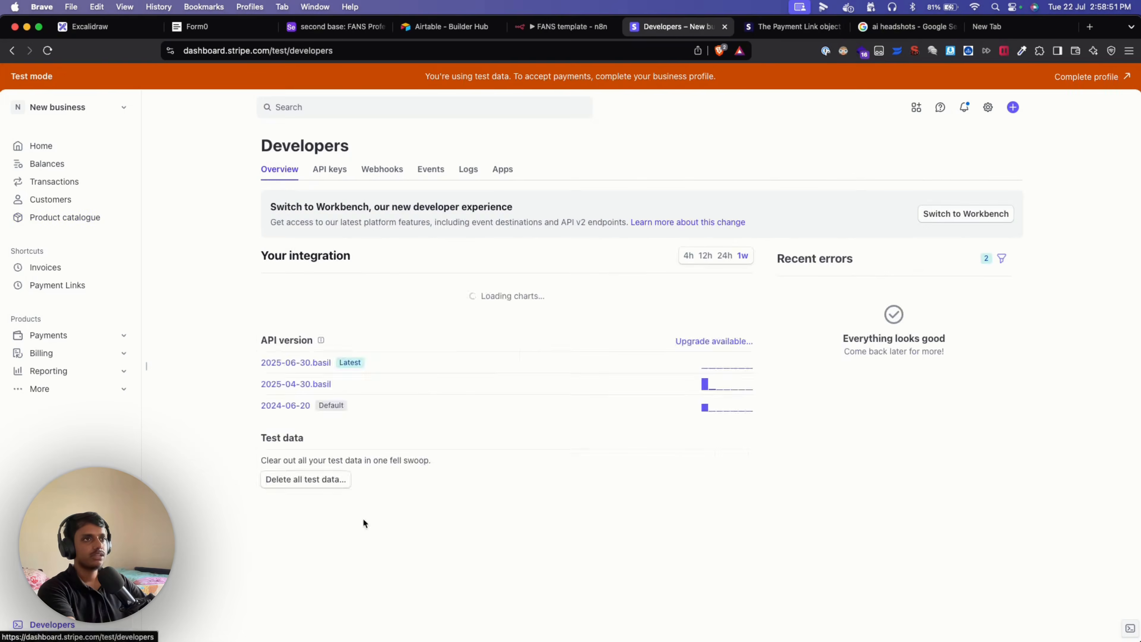
left_click(330, 169)
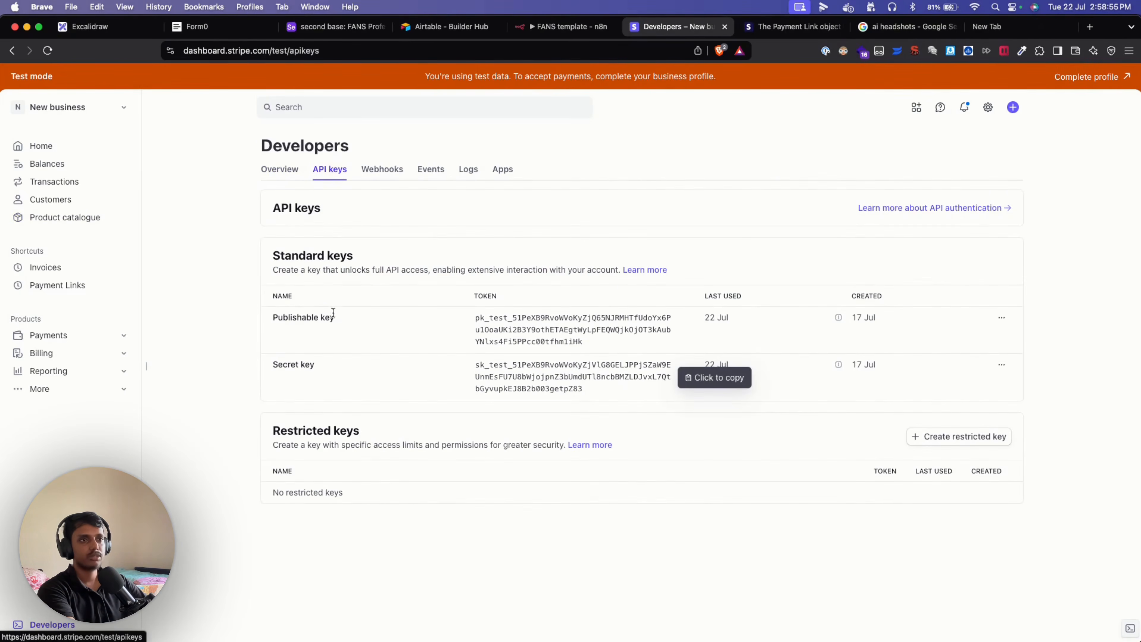
Review the HTTP Request body parameters including metadata[record_id], then close it and pan to show all nodes.
left_click(576, 35)
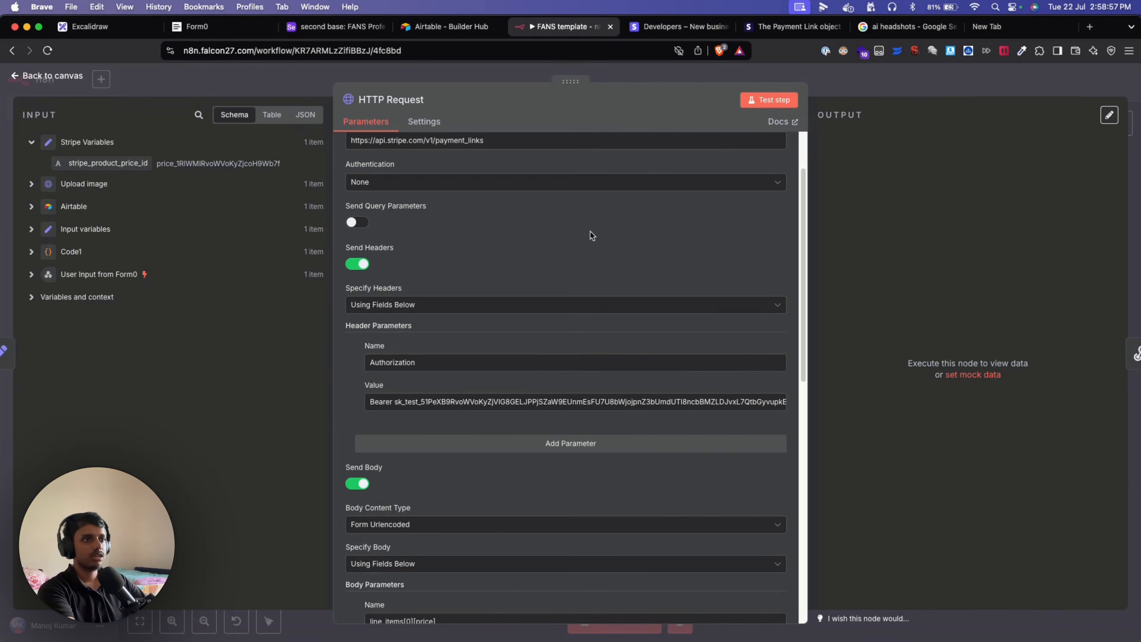
scroll(483, 428, "down", 5)
scroll(483, 427, "down", 2)
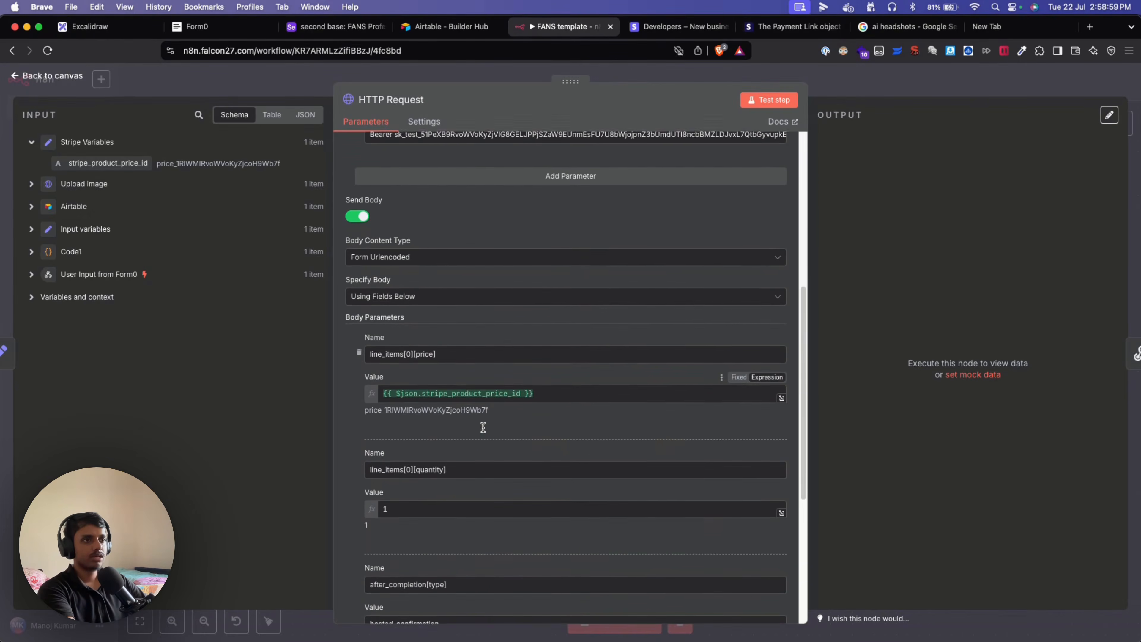
scroll(473, 426, "down", 1)
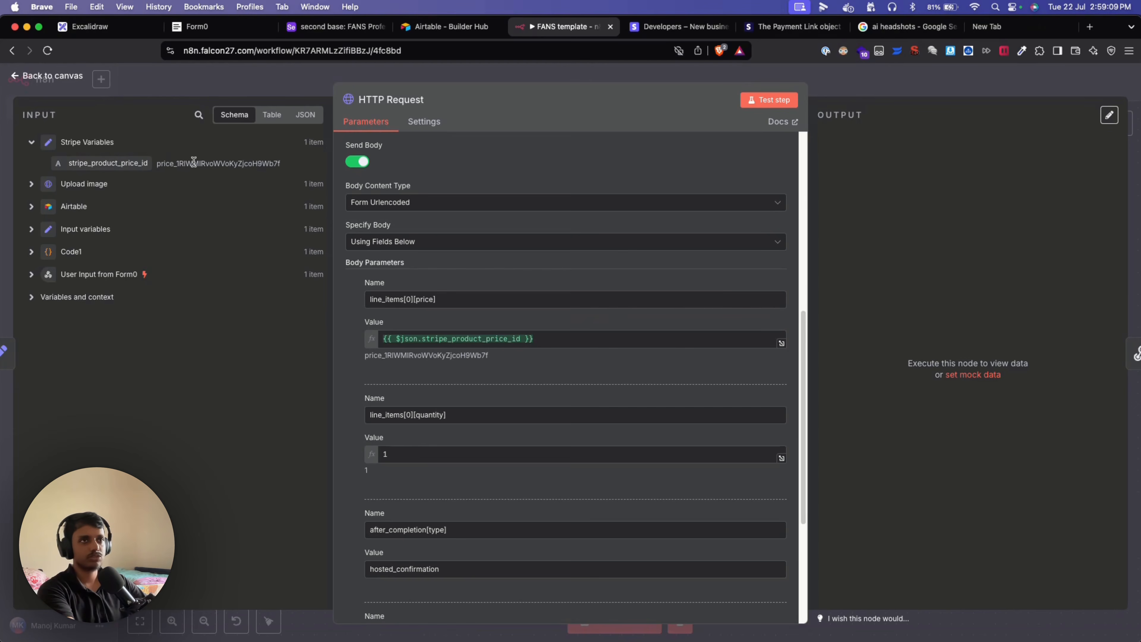
scroll(478, 423, "down", 3)
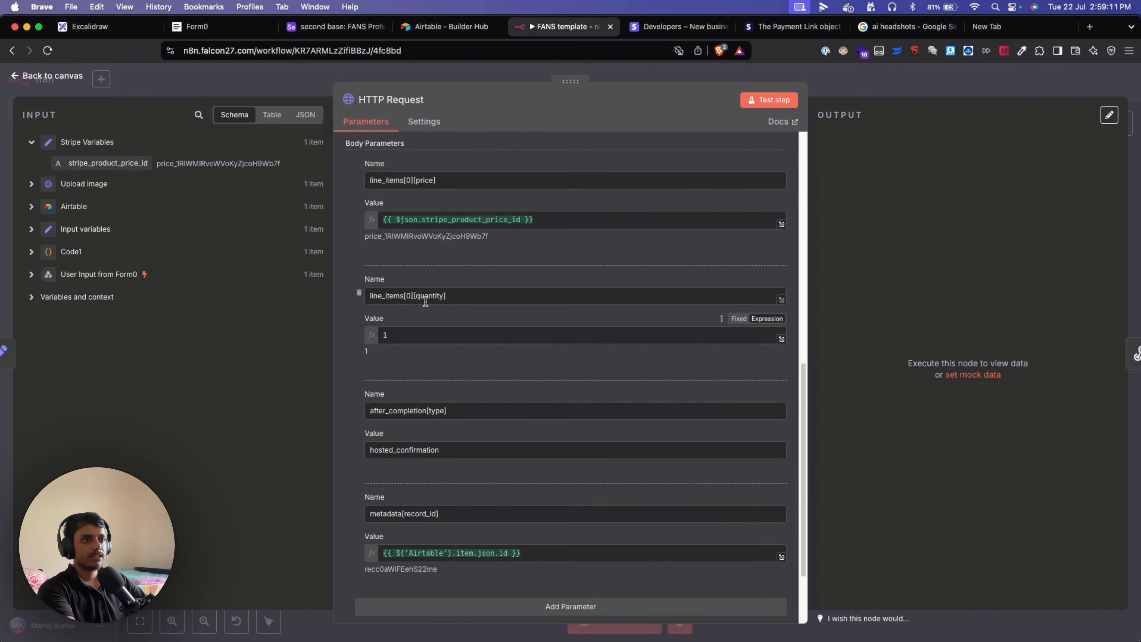
scroll(526, 397, "down", 3)
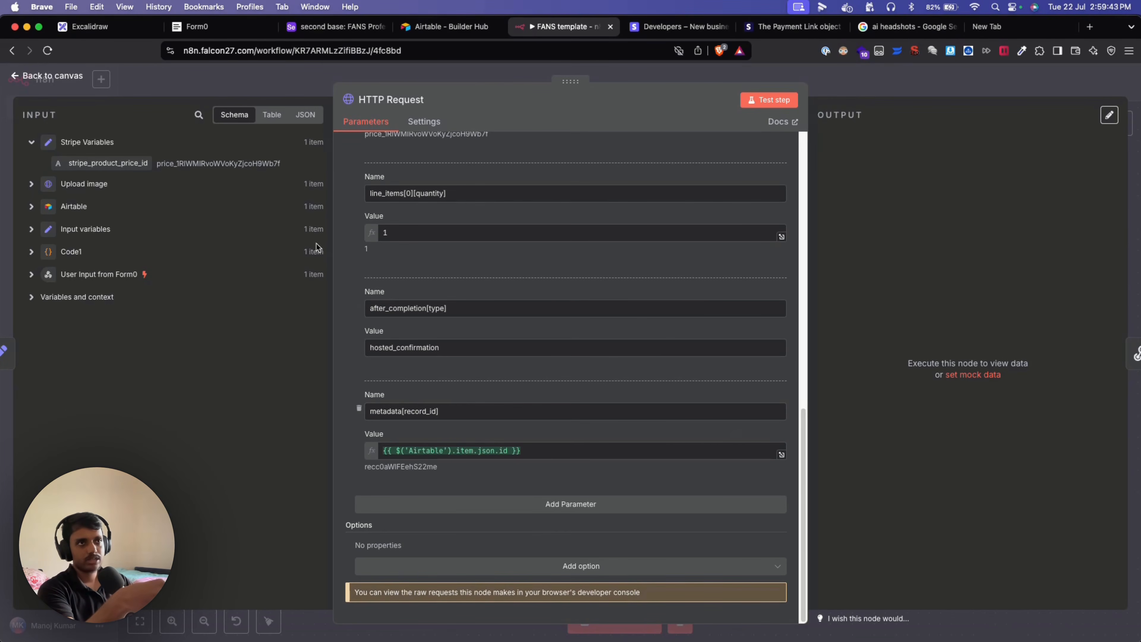
left_click(218, 90)
scroll(410, 489, "left", 6)
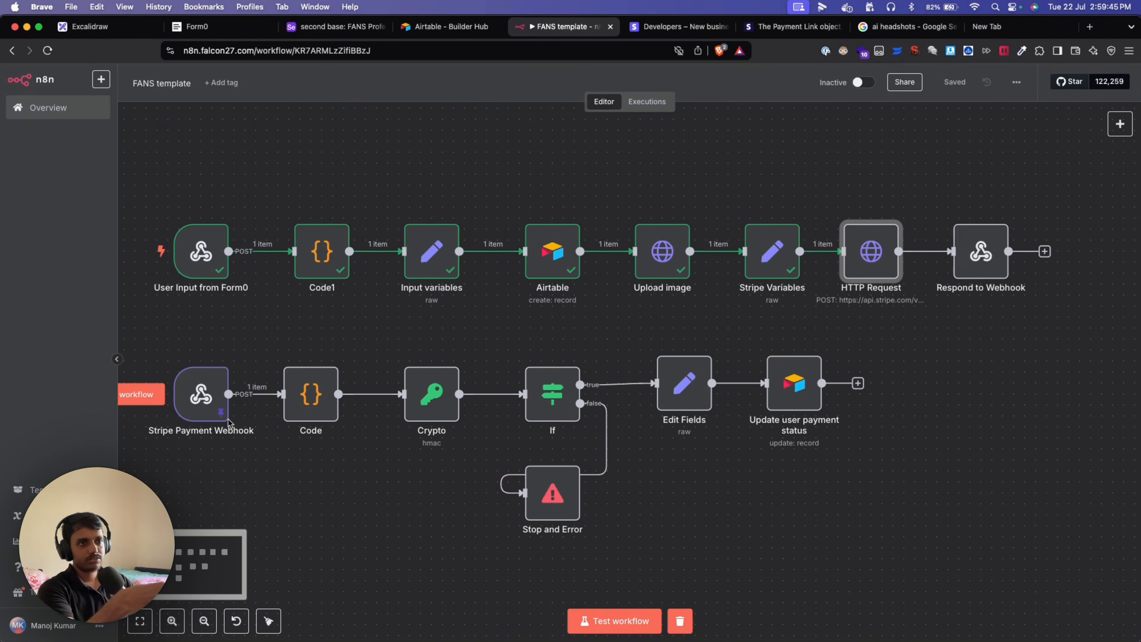
Inspect the record_id key and value in the Stripe Payment Webhook output metadata, then return to the canvas.
mouse_move(204, 393)
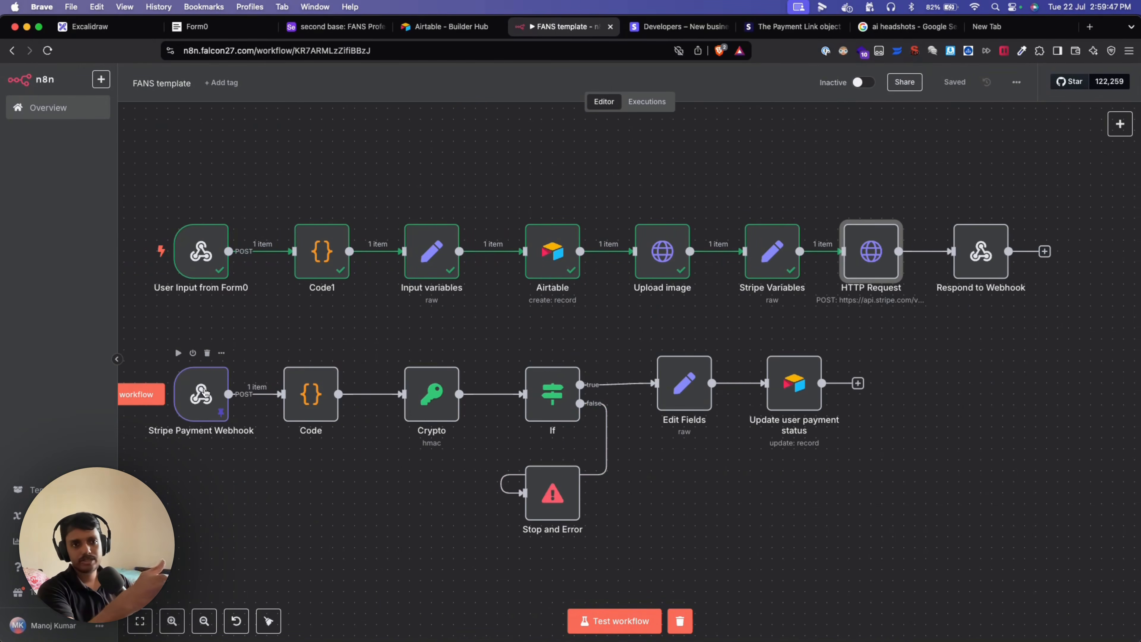
double_click(204, 392)
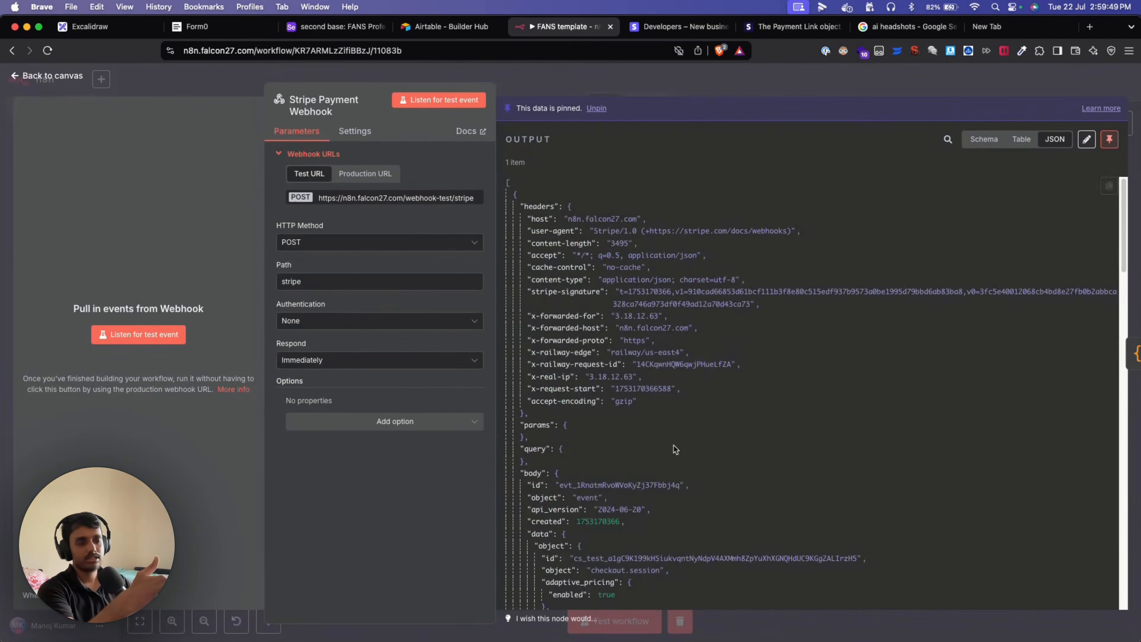
scroll(636, 487, "down", 15)
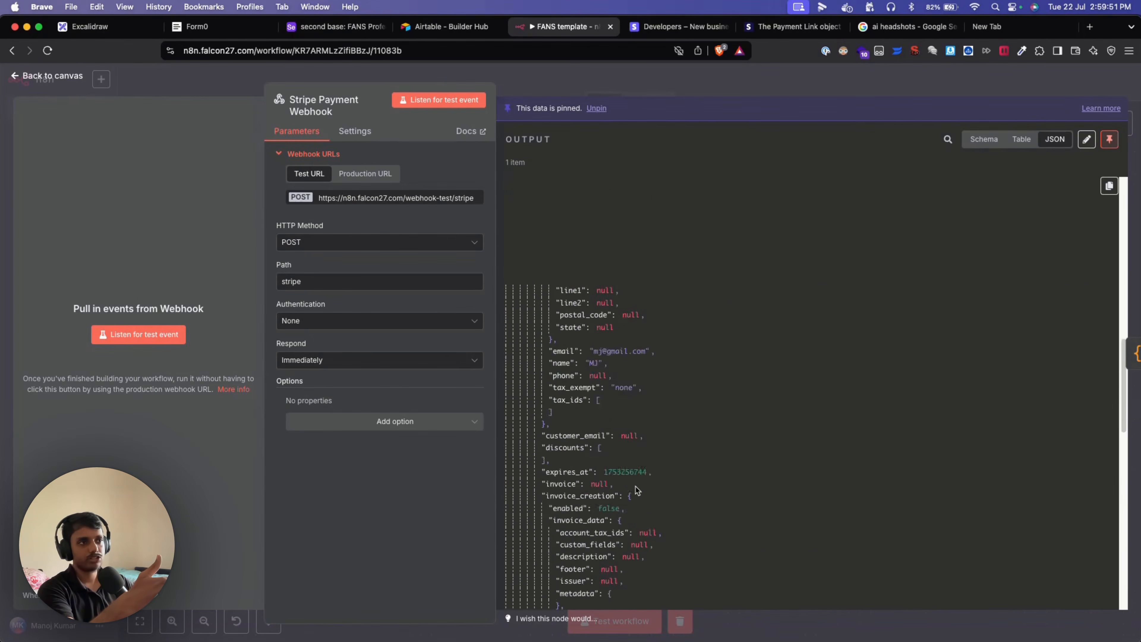
scroll(636, 486, "up", 5)
scroll(635, 486, "up", 5)
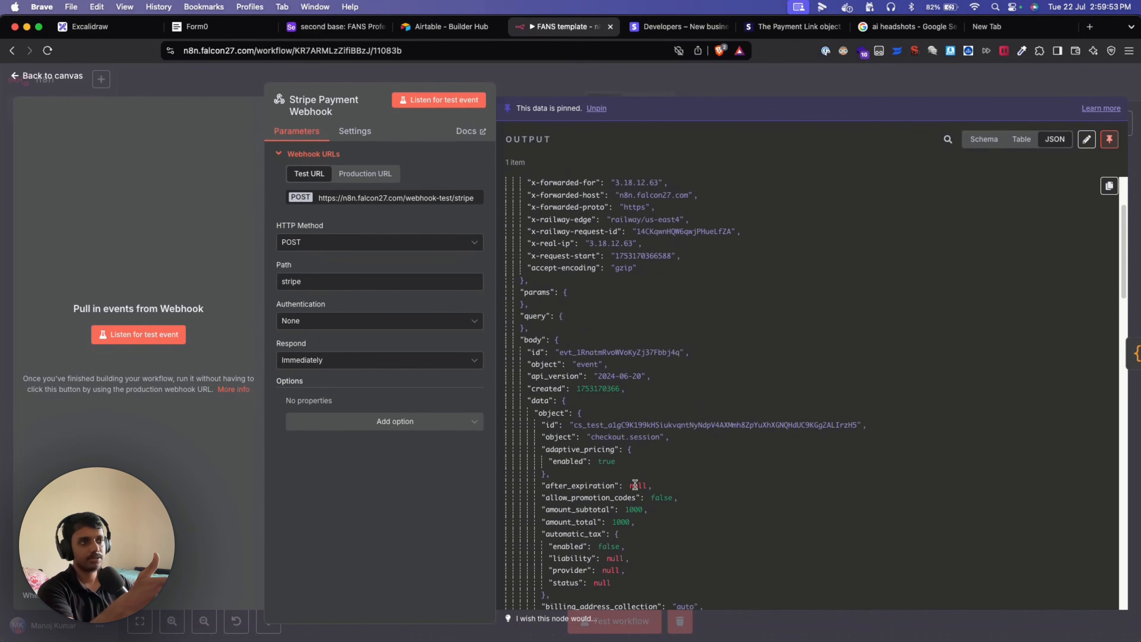
scroll(635, 485, "down", 12)
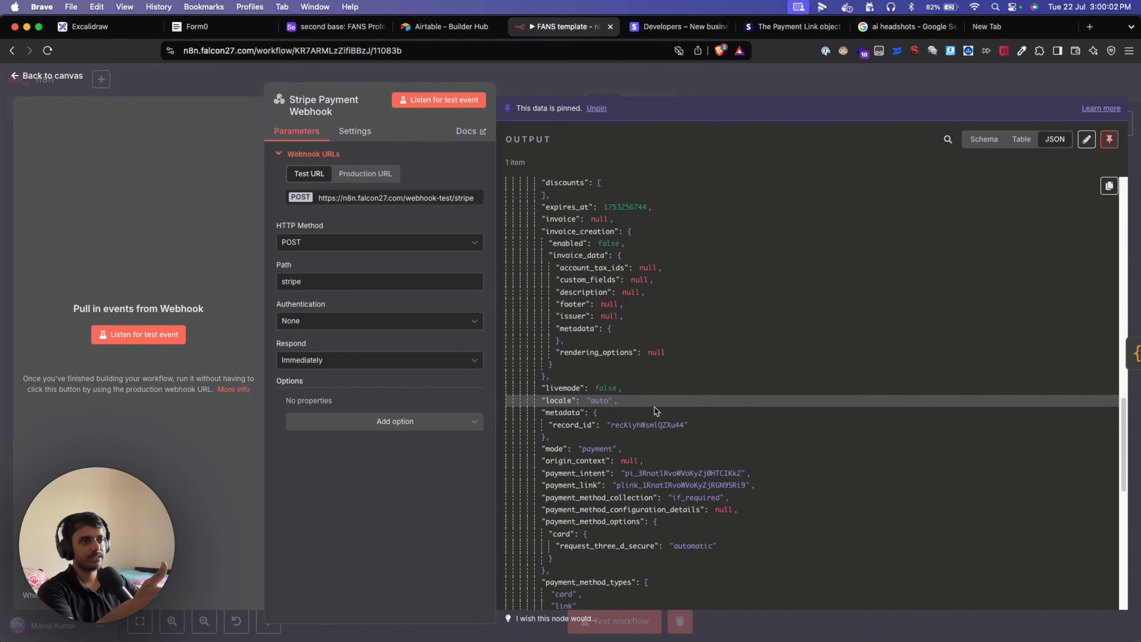
double_click(572, 425)
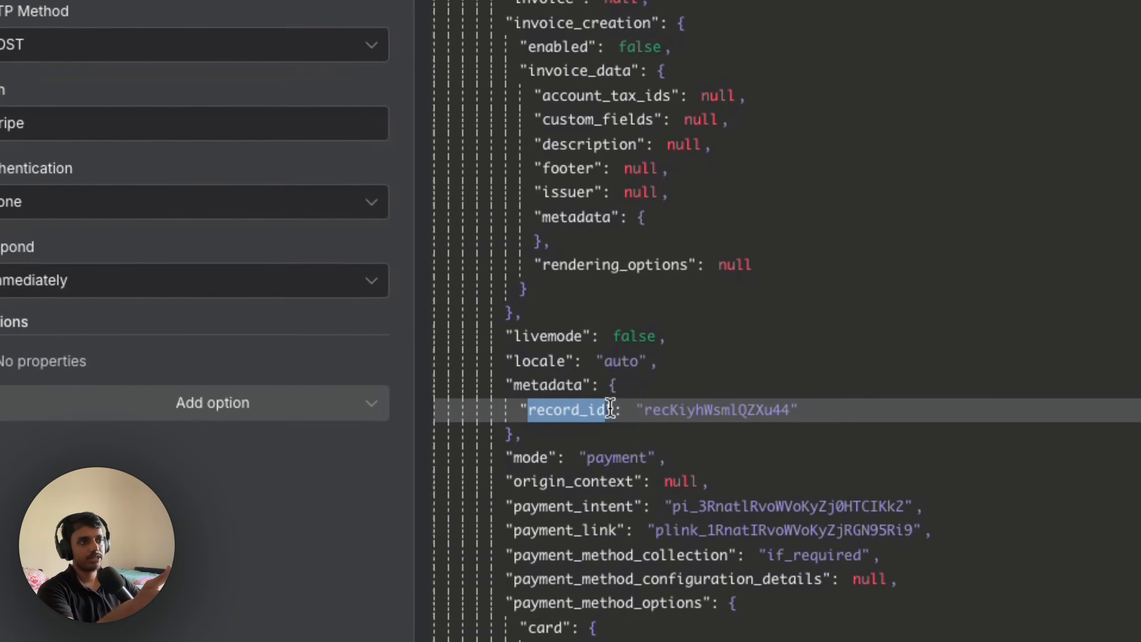
double_click(676, 408)
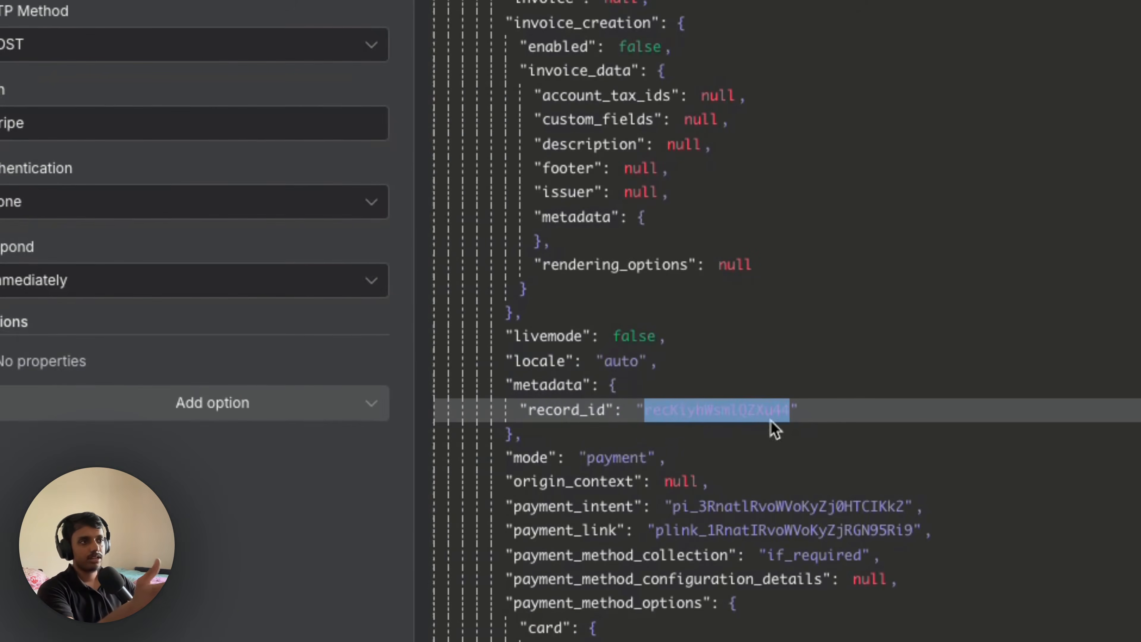
left_click(209, 84)
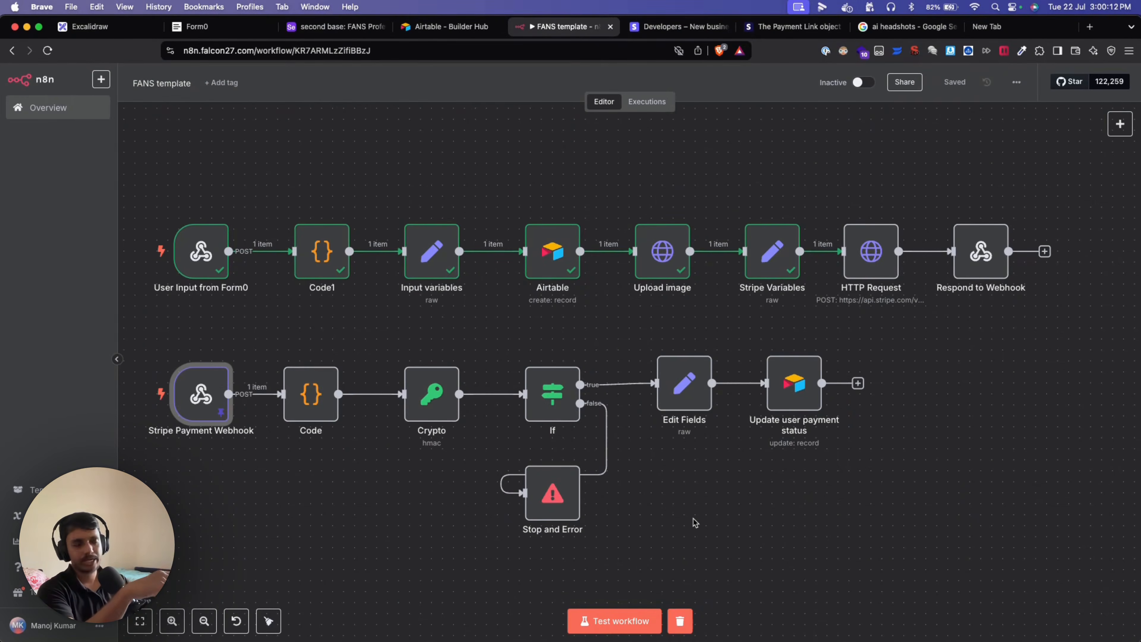
Test the HTTP Request node to create a Stripe payment link and copy its output url.
double_click(864, 264)
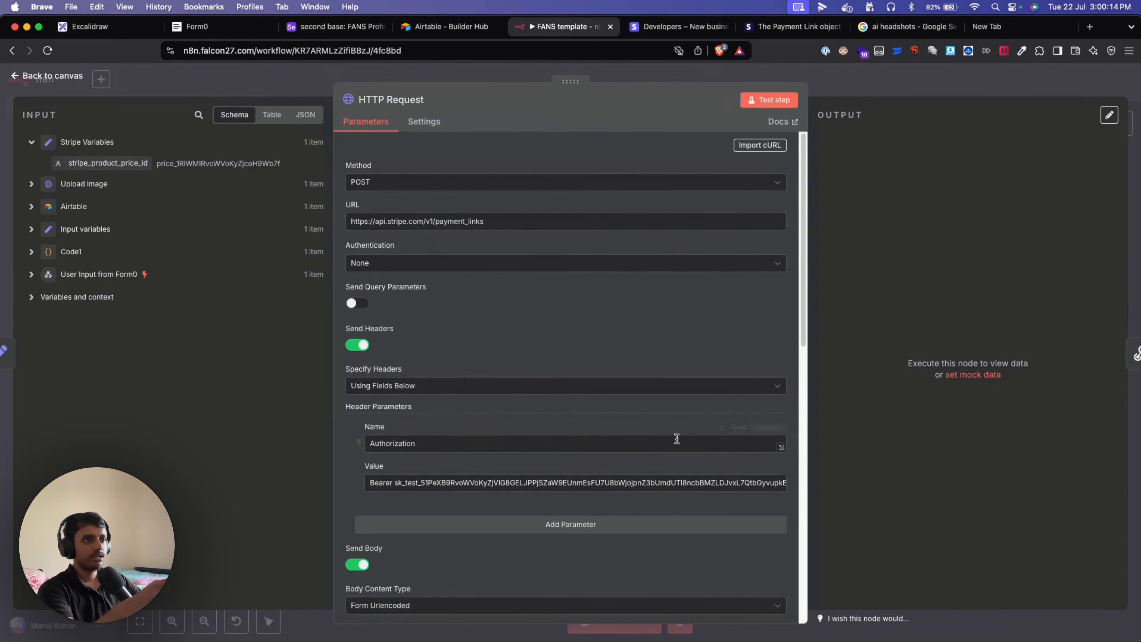
scroll(535, 474, "down", 10)
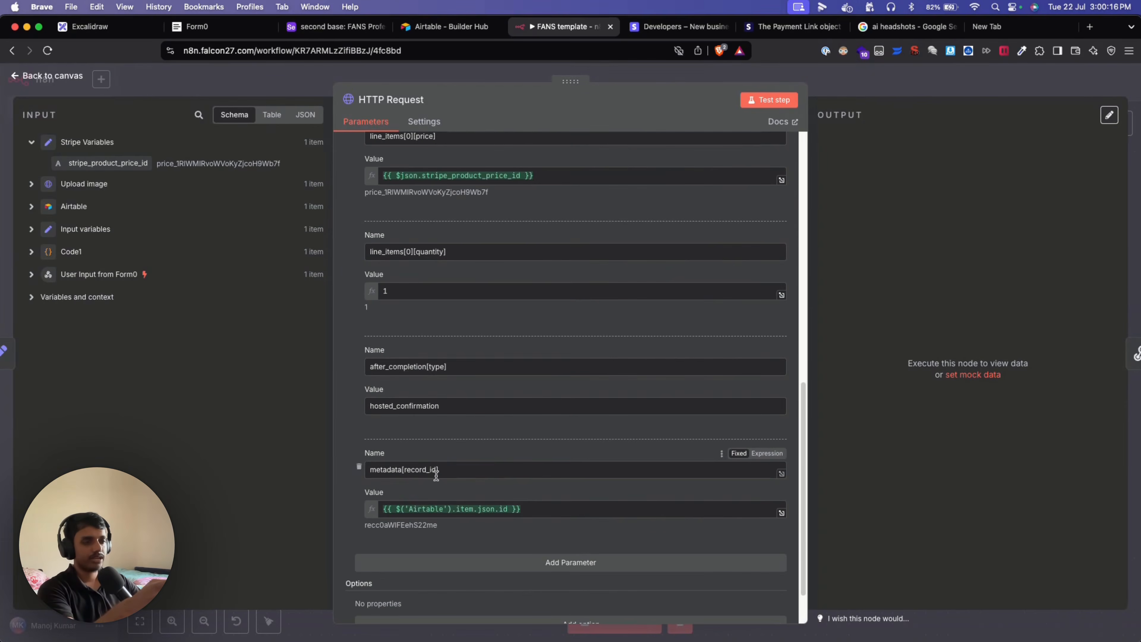
scroll(482, 486, "down", 2)
scroll(451, 250, "up", 10)
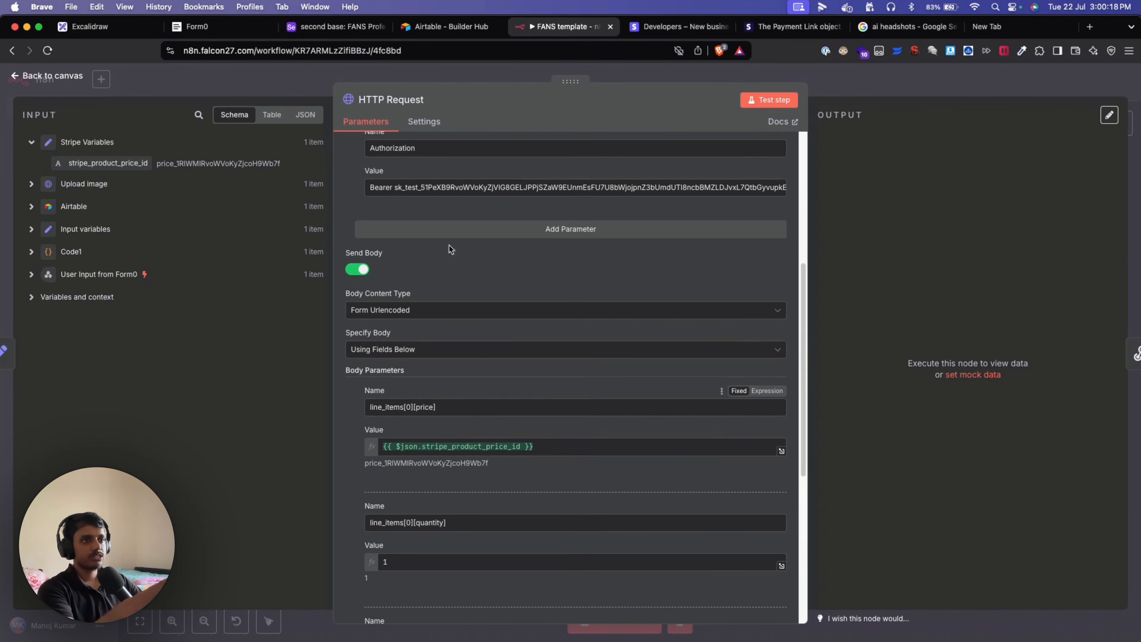
scroll(536, 304, "up", 5)
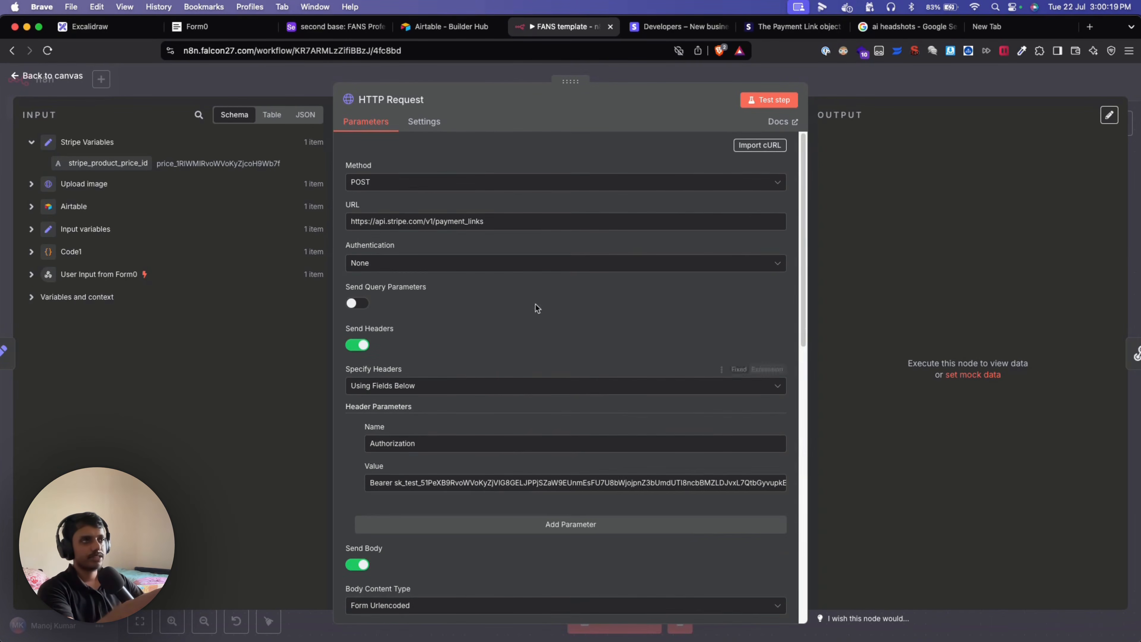
left_click(757, 103)
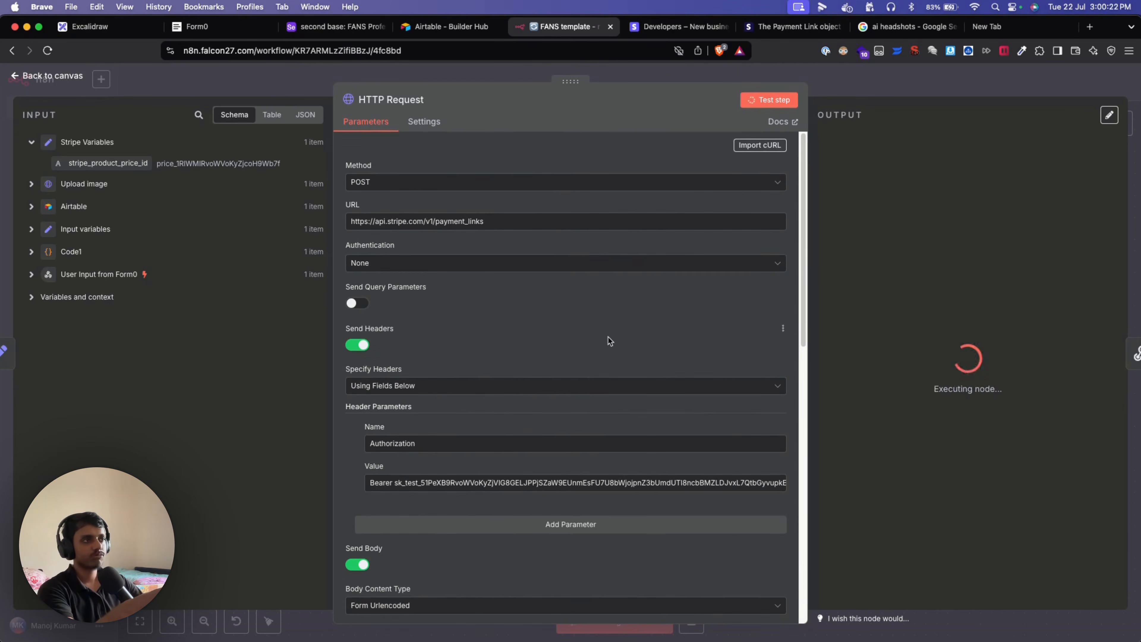
scroll(934, 484, "down", 10)
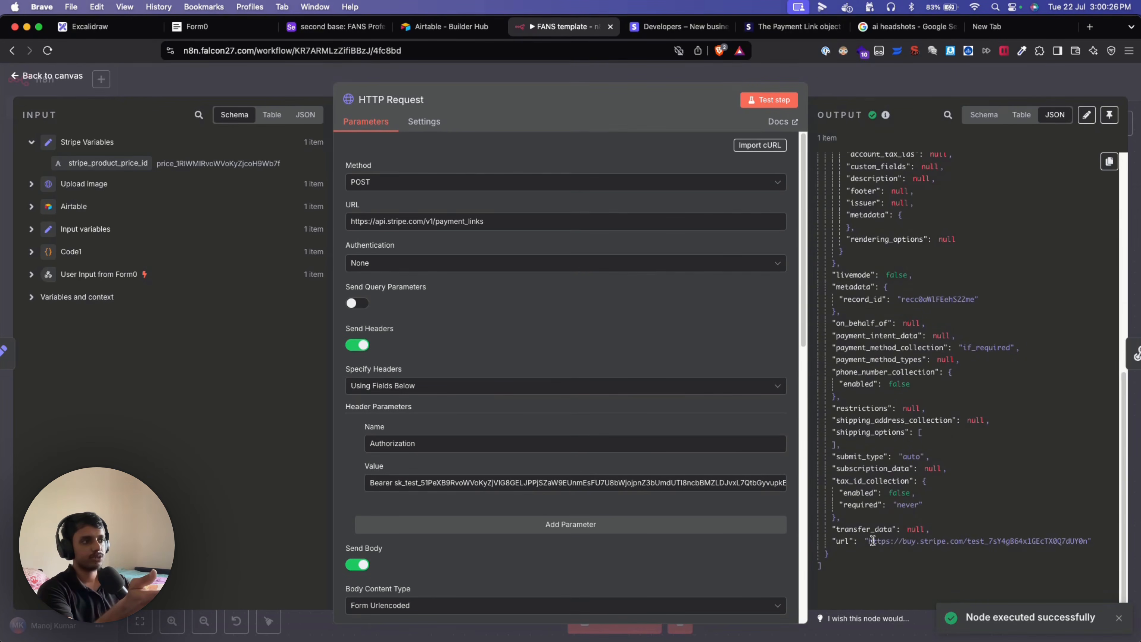
left_click_drag(867, 540, 1088, 541)
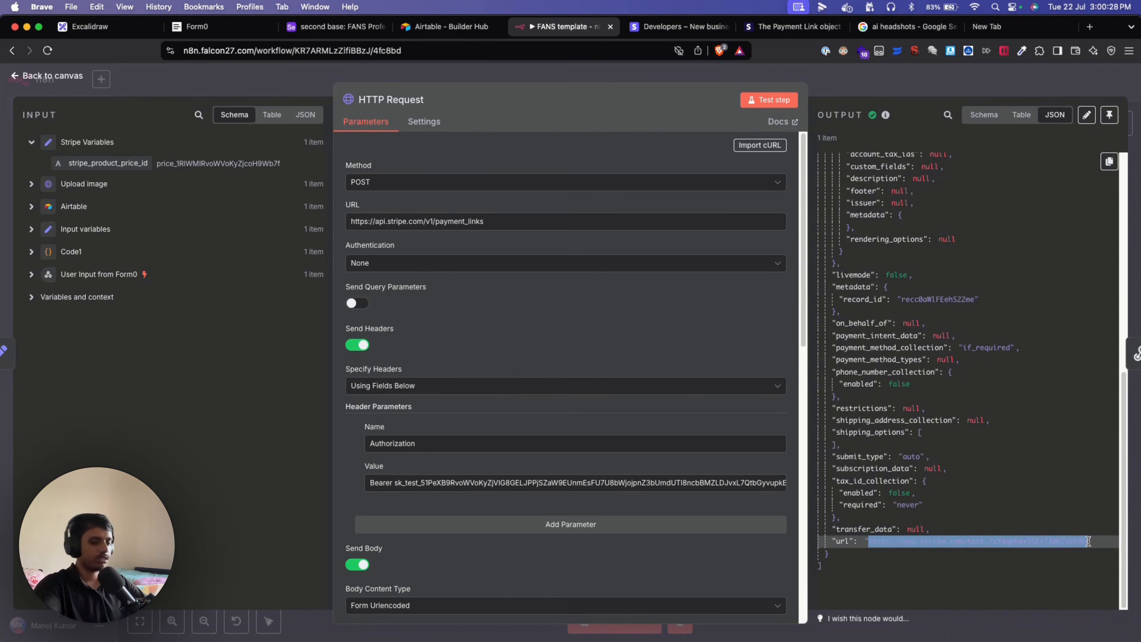
key("super+c")
key("super+t")
Load the copied buy.stripe.com link to view the Video demo test checkout page, then close it.
key("super+v")
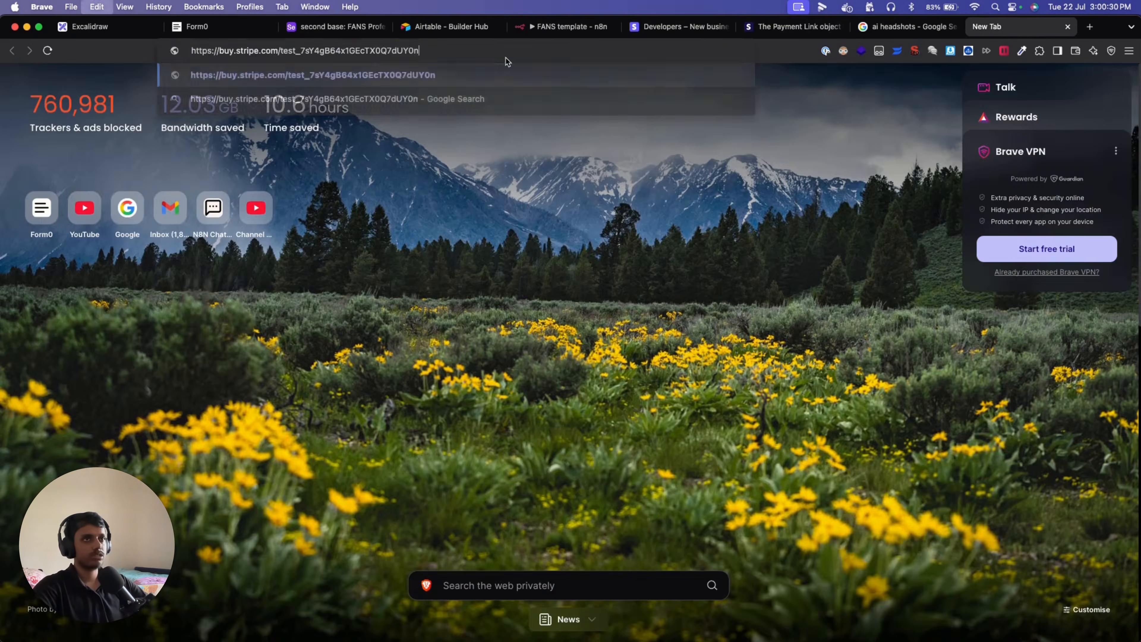
key("Return")
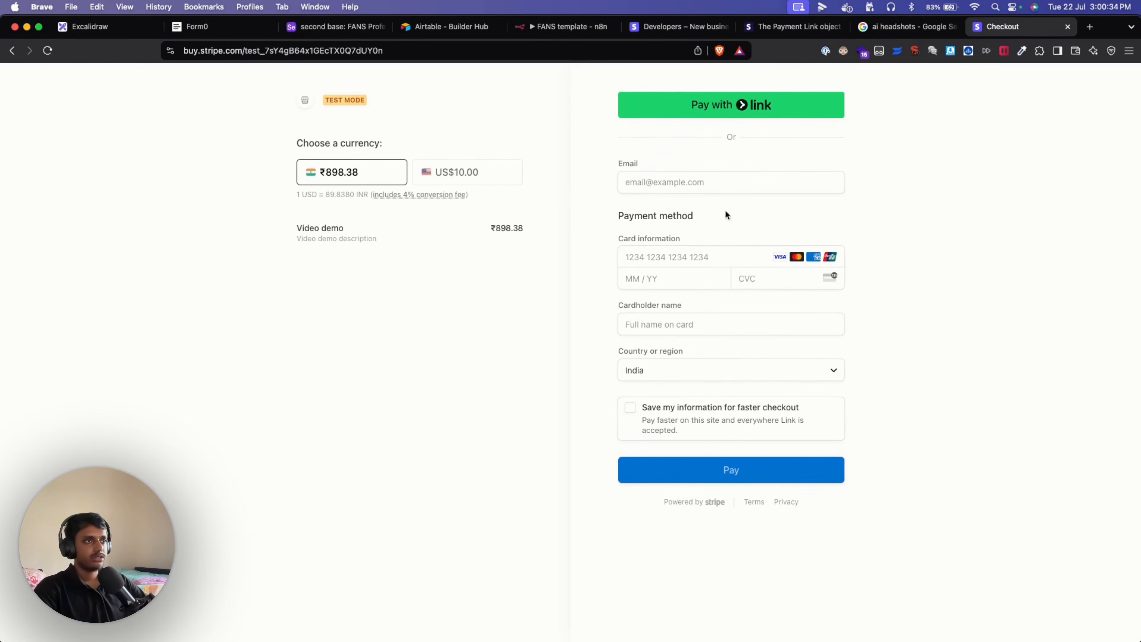
left_click(707, 183)
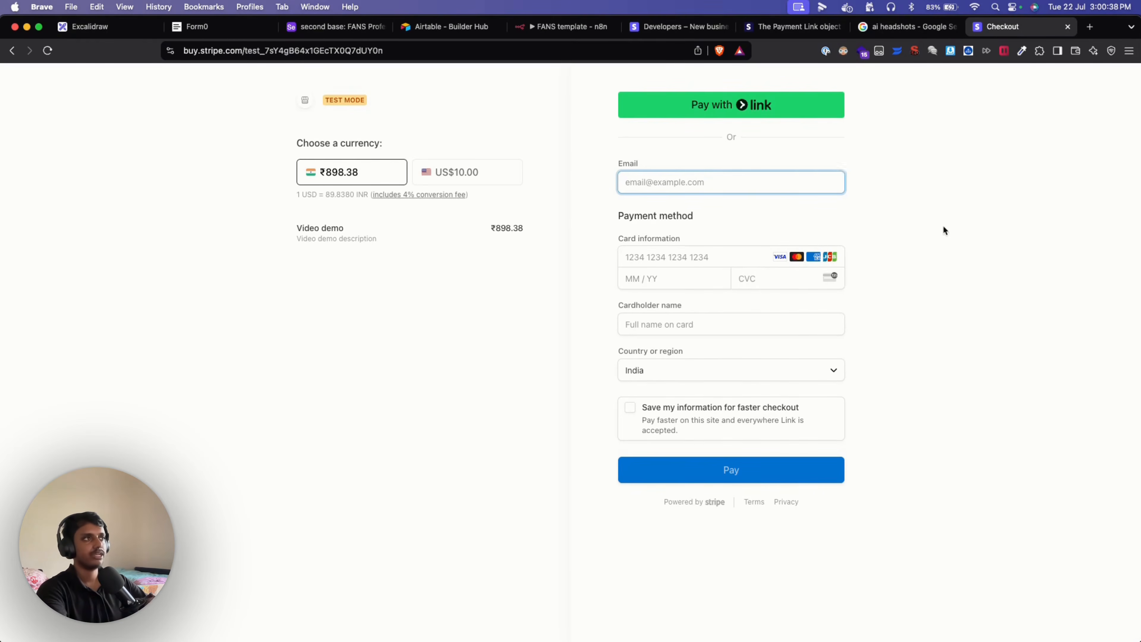
left_click(1067, 27)
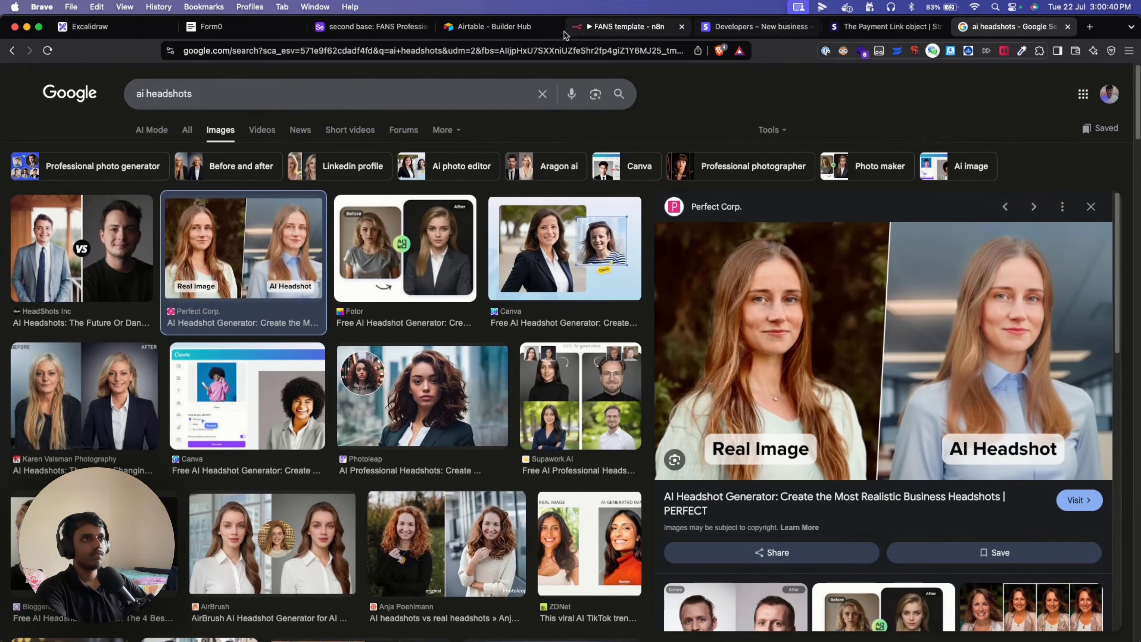
Back in n8n, inspect the Respond to Webhook node's thankYouMessage response body, then move to Form0.
left_click(593, 28)
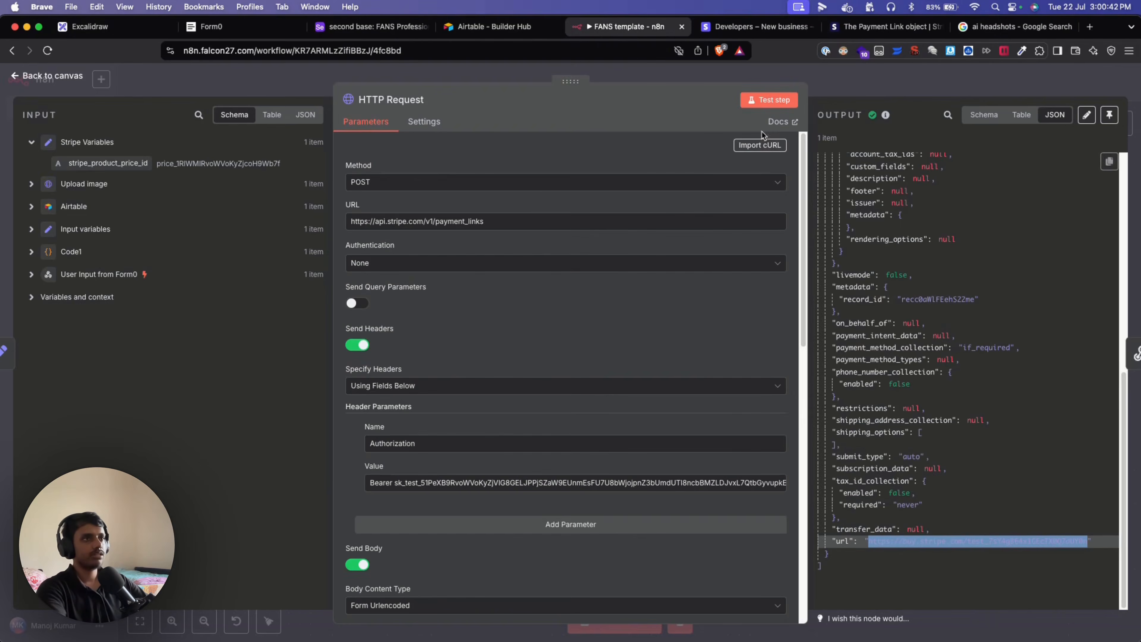
left_click(44, 79)
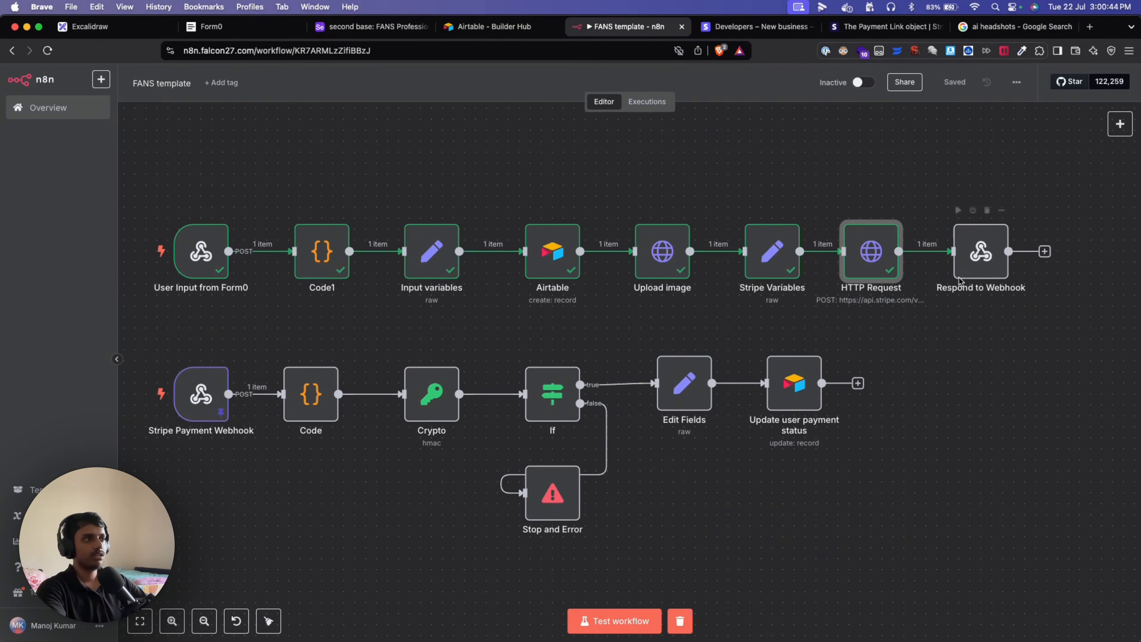
double_click(975, 265)
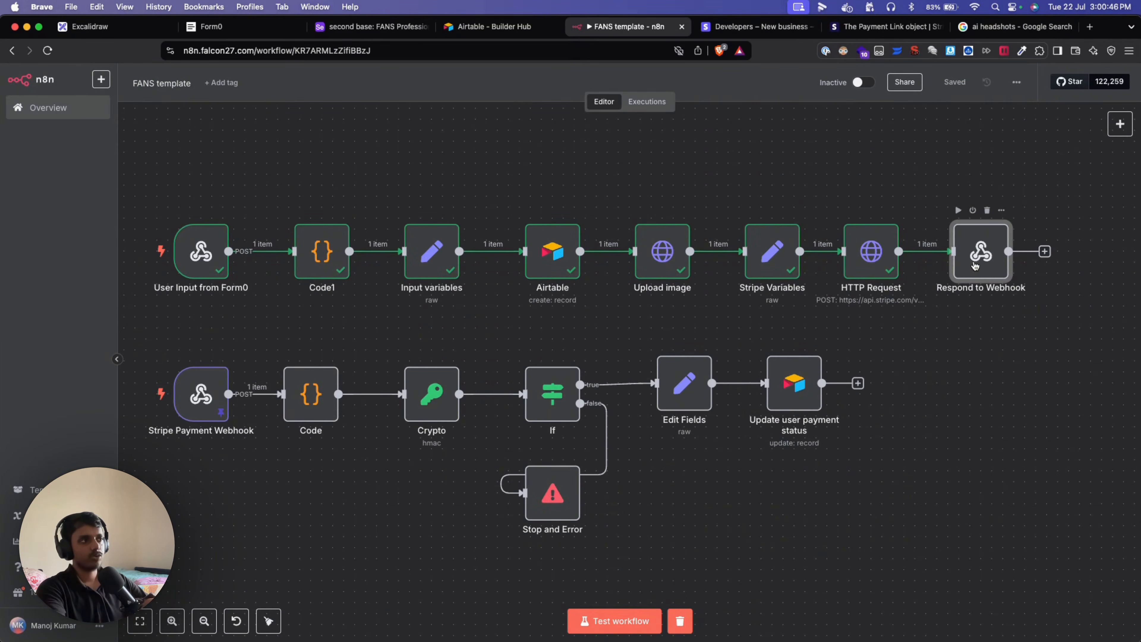
scroll(506, 279, "down", 1)
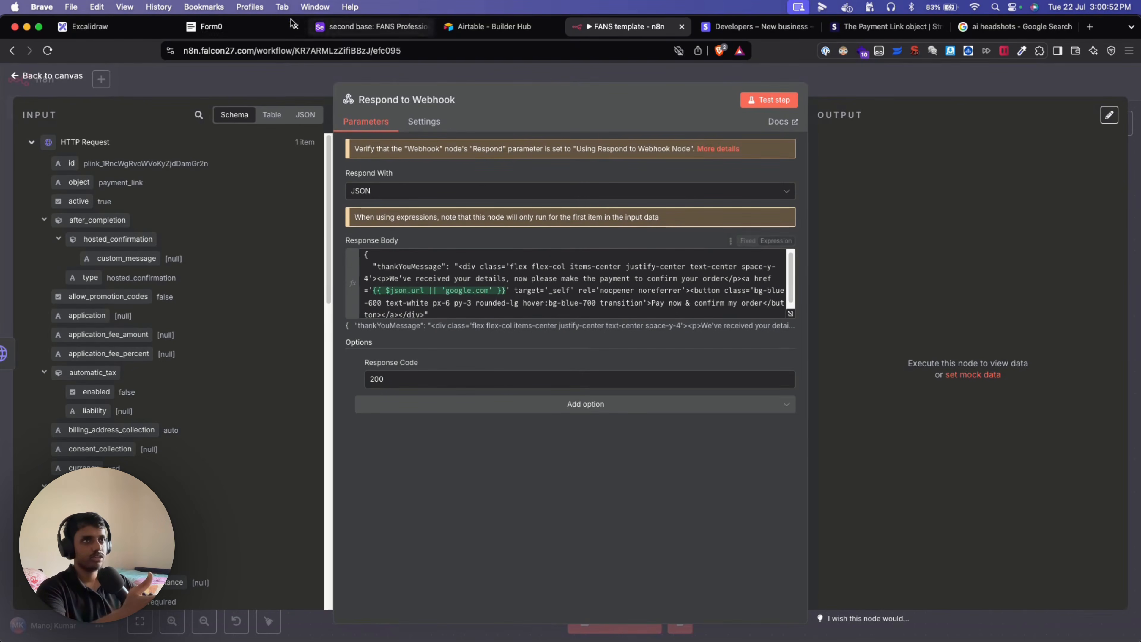
left_click(264, 26)
scroll(589, 526, "down", 4)
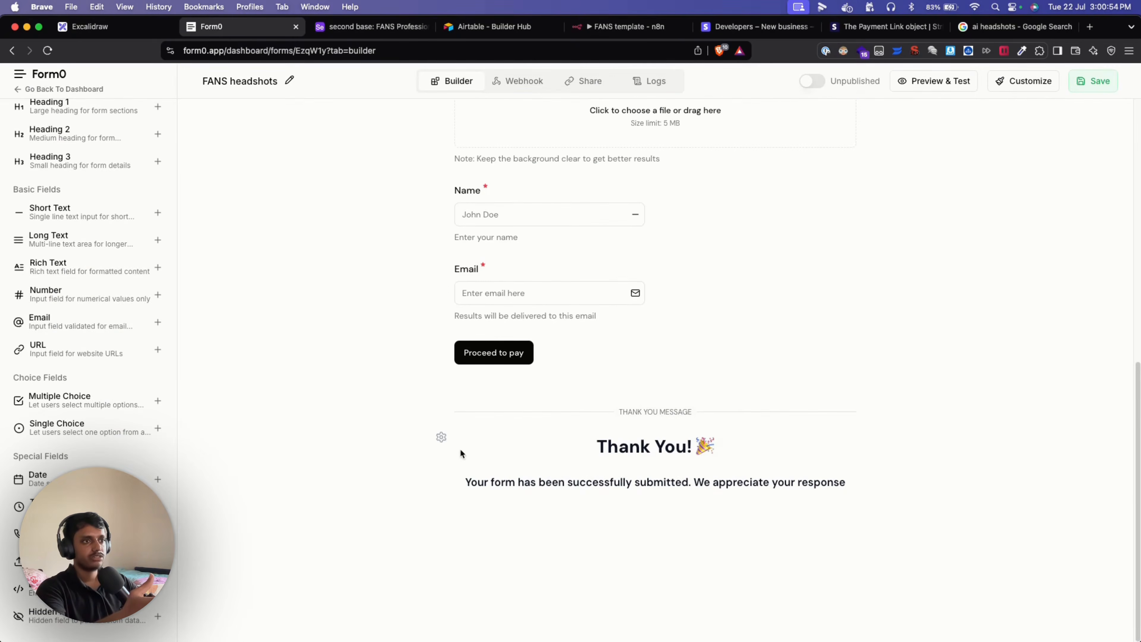
Check Form0's dynamic thank-you Response Format example for the thankYouMessage key, then return to n8n.
left_click(447, 440)
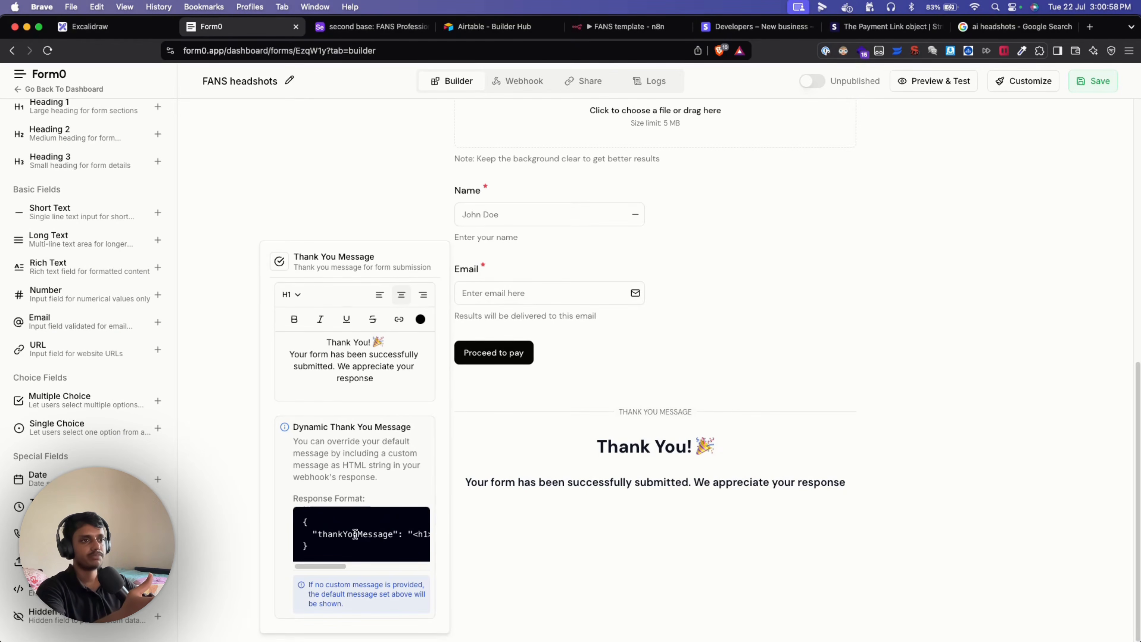
scroll(354, 534, "right", 3)
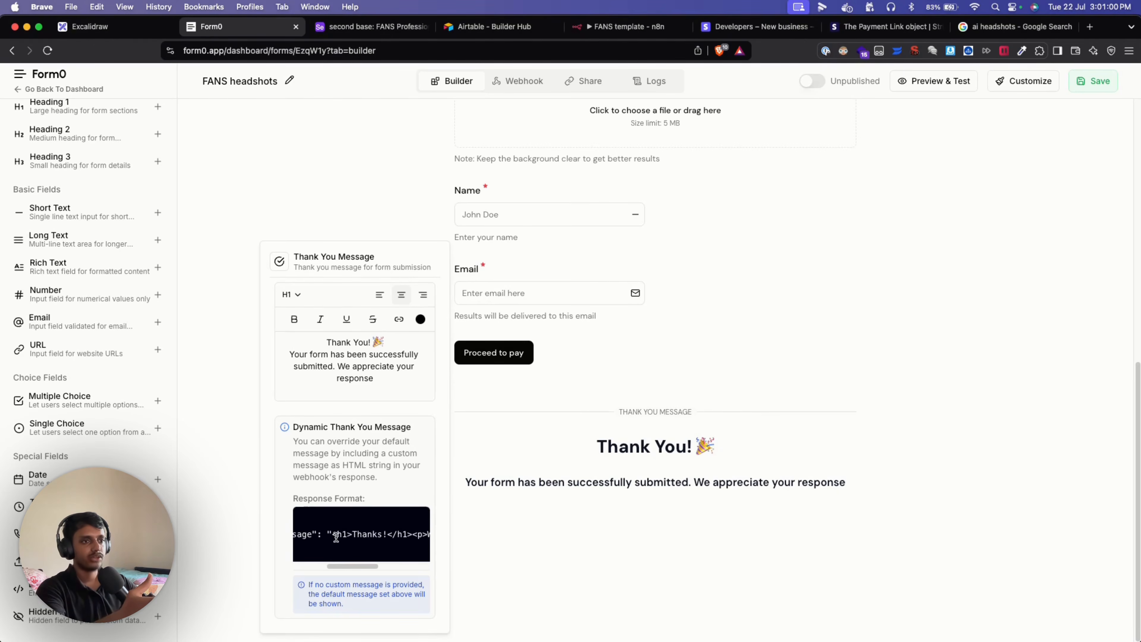
scroll(333, 535, "right", 2)
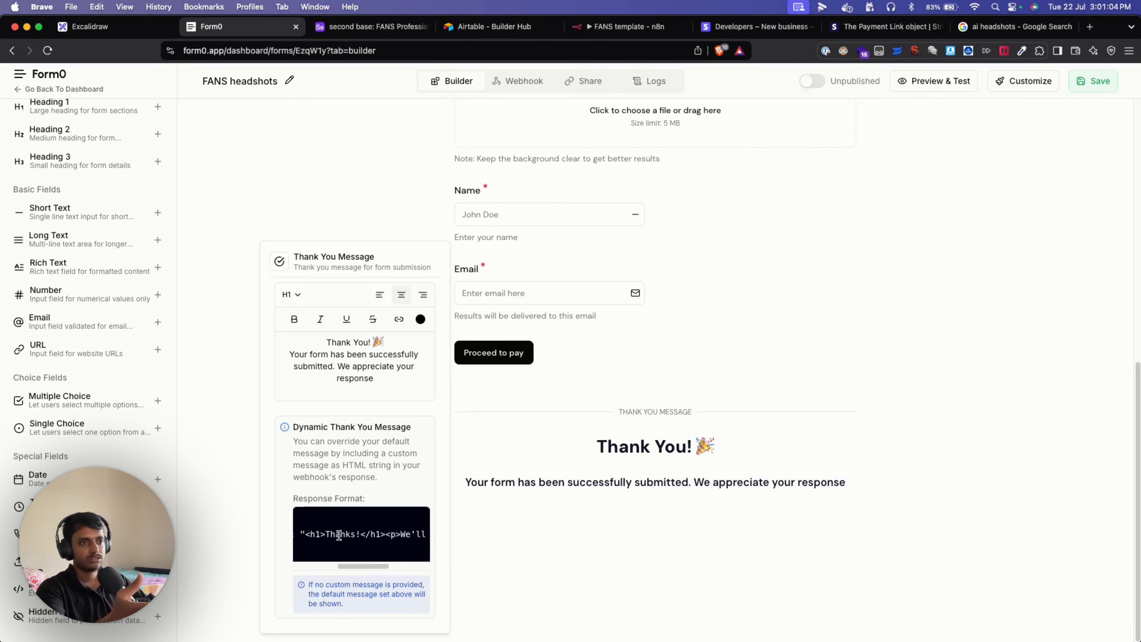
scroll(339, 534, "left", 5)
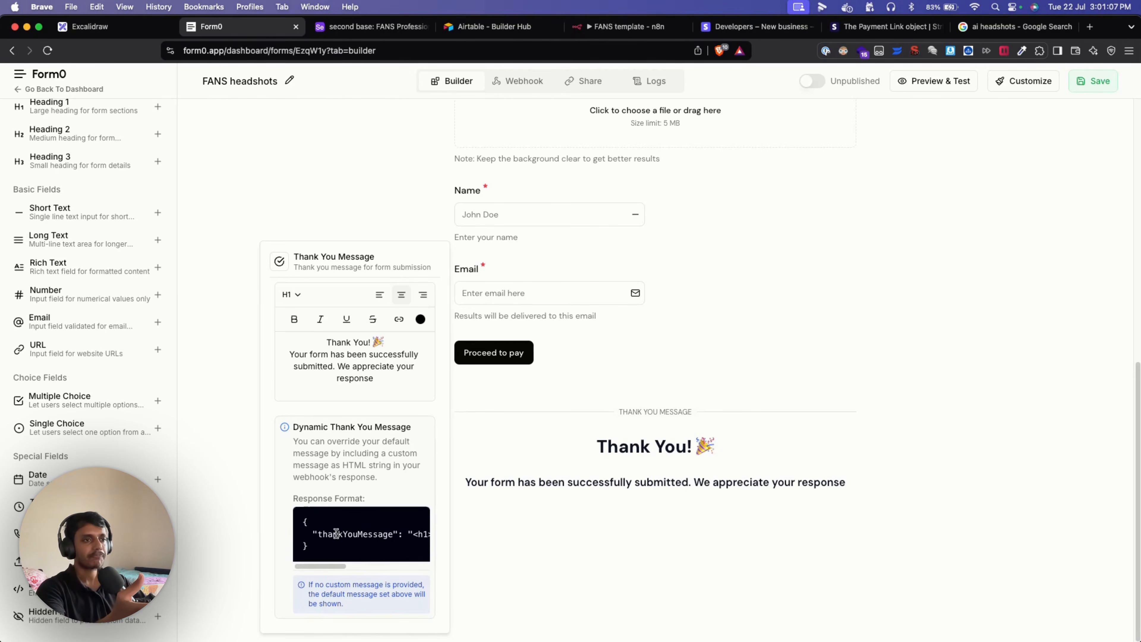
double_click(343, 534)
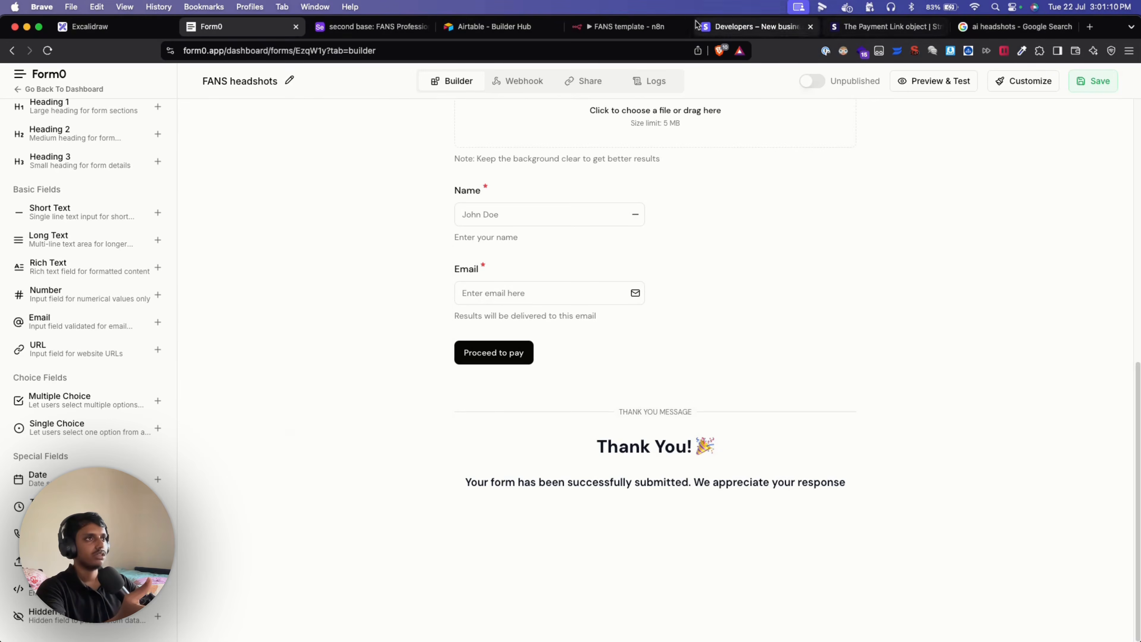
left_click(620, 27)
scroll(414, 288, "down", 1)
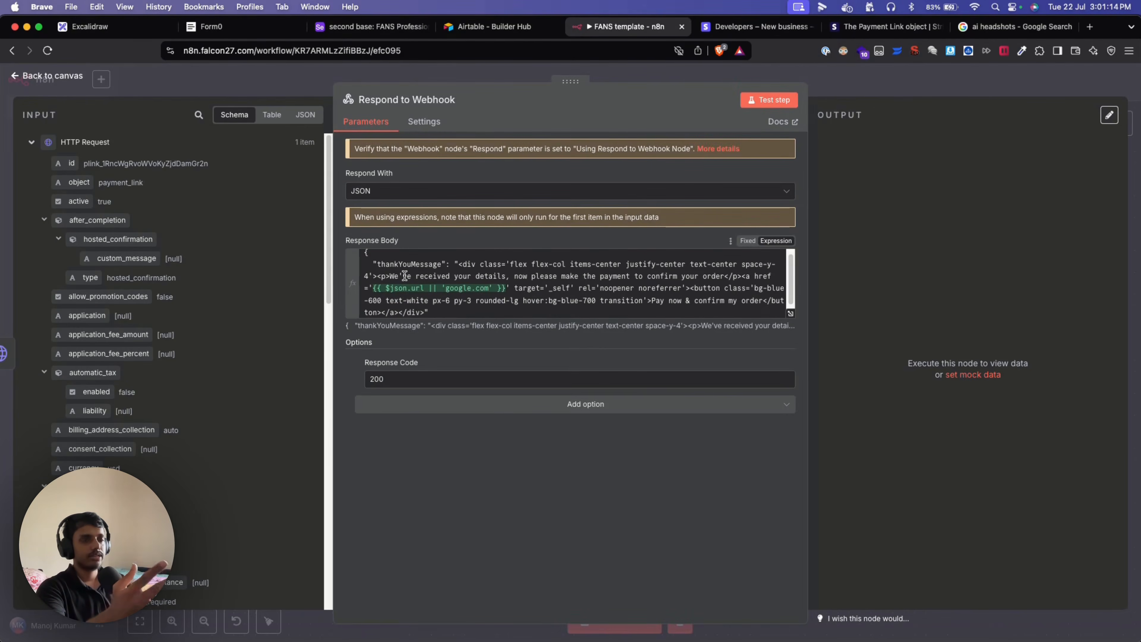
Confirm the thankYouMessage key and json.url link expression, then execute the workflow up to Respond to Webhook.
double_click(378, 264)
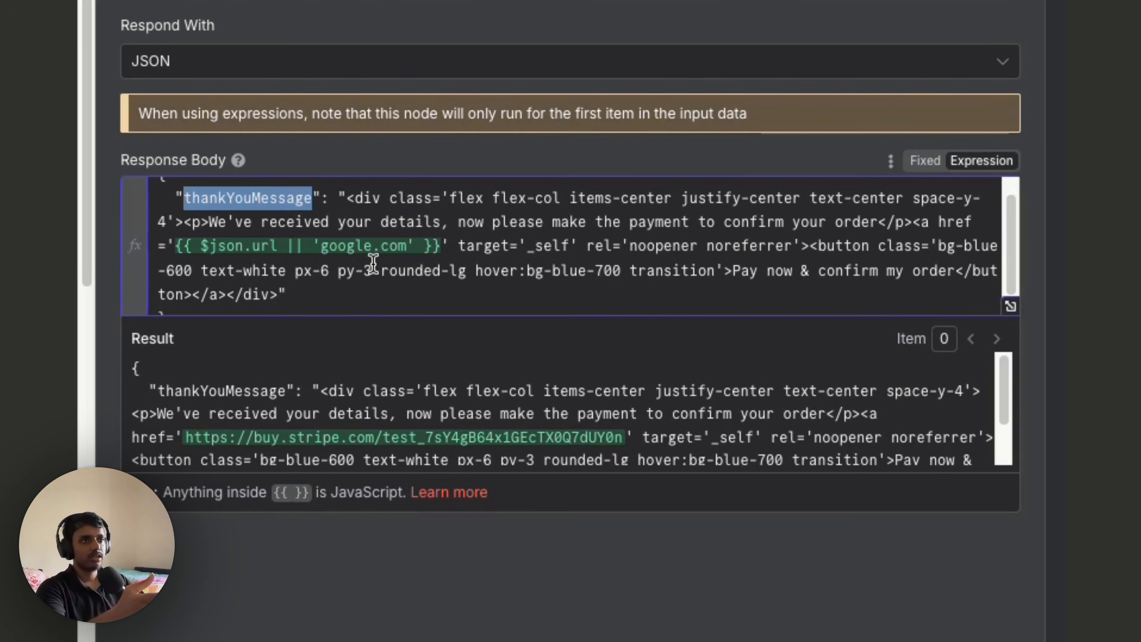
left_click_drag(278, 246, 202, 245)
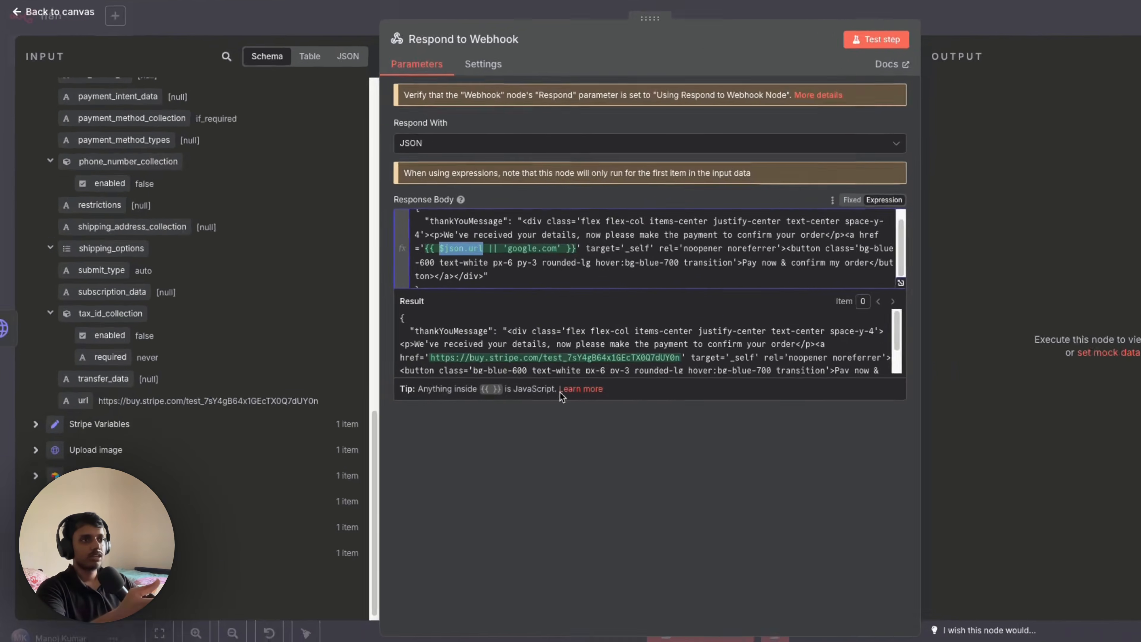
scroll(516, 351, "down", 2)
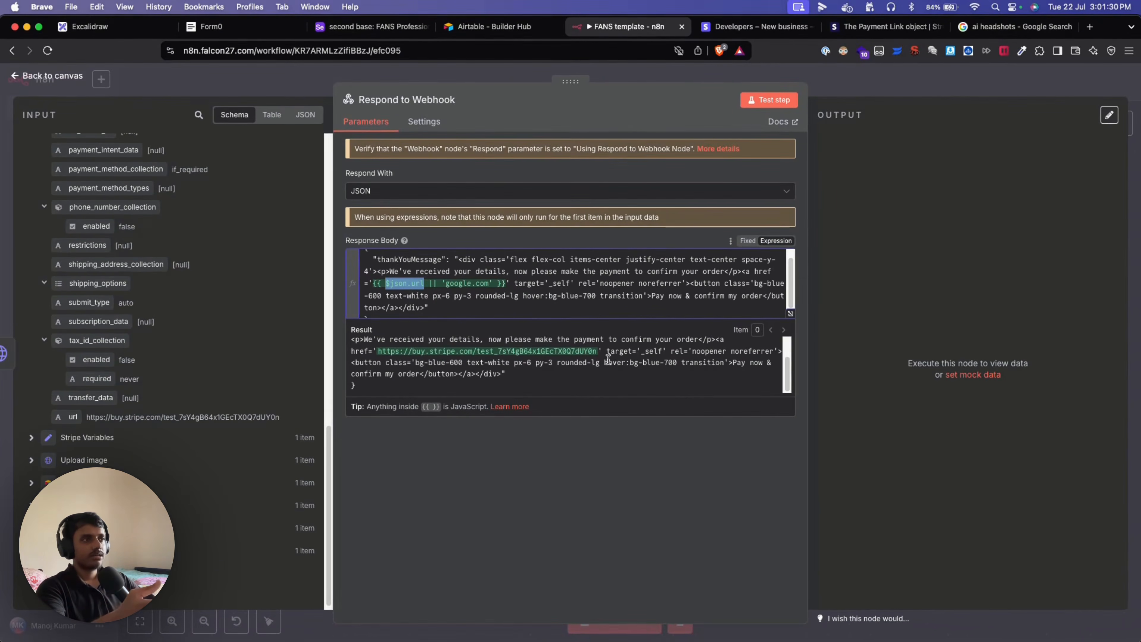
left_click(261, 80)
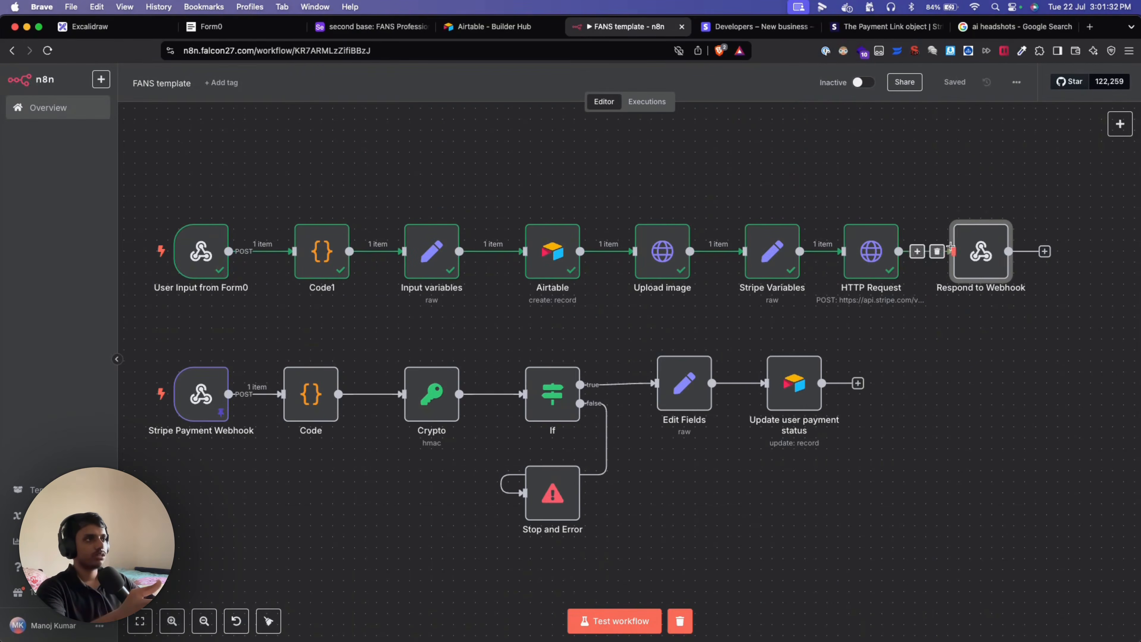
left_click(958, 211)
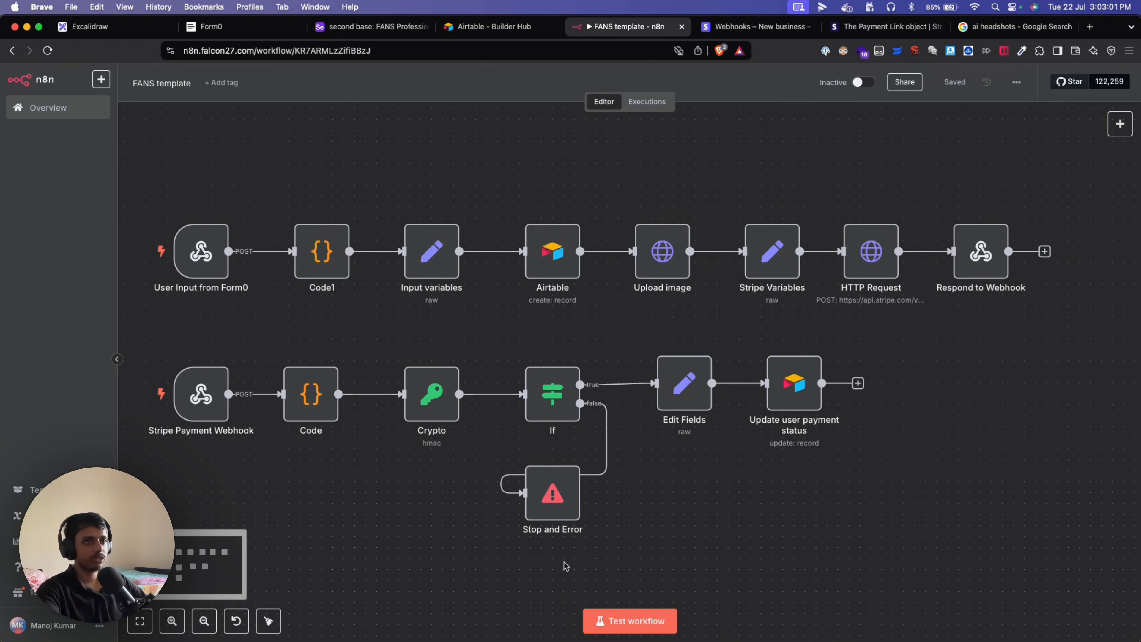
Switch the FANS template workflow from Inactive to Active and dismiss the activation notice.
left_click_drag(322, 190, 1086, 312)
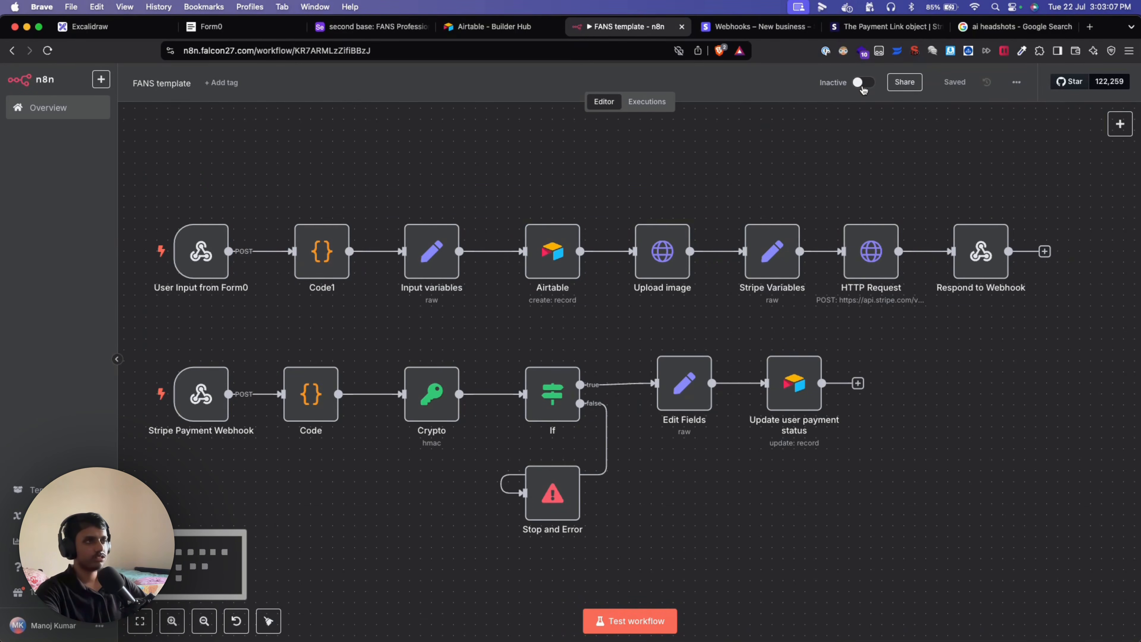
left_click(863, 87)
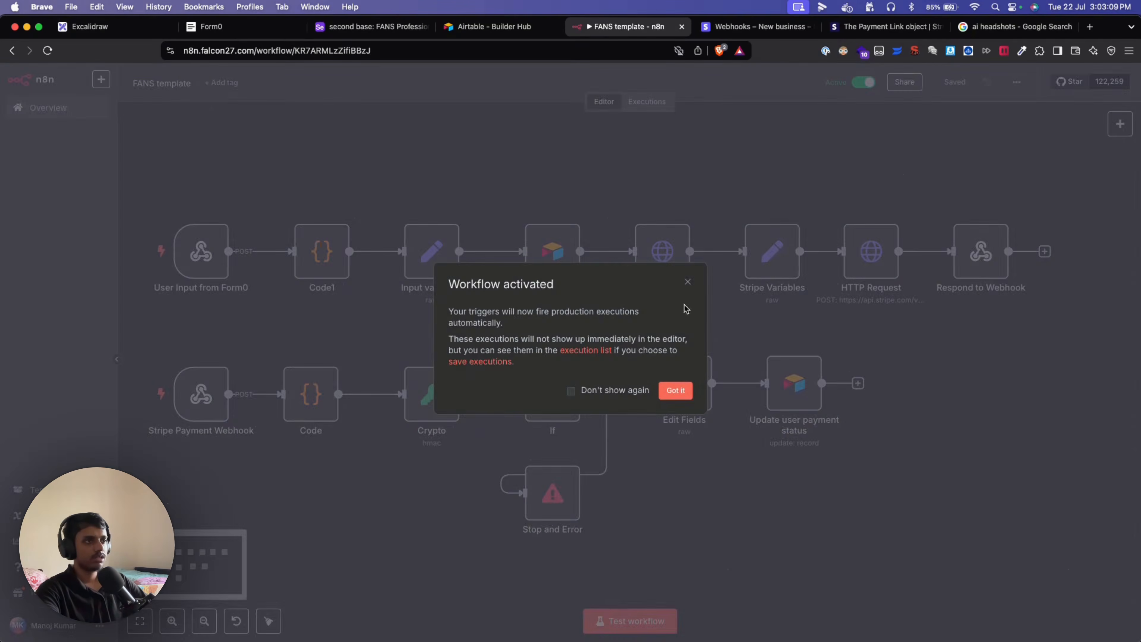
left_click(677, 390)
Copy the User Input from Form0 trigger's production webhook URL, then go to the Form0 builder.
double_click(200, 250)
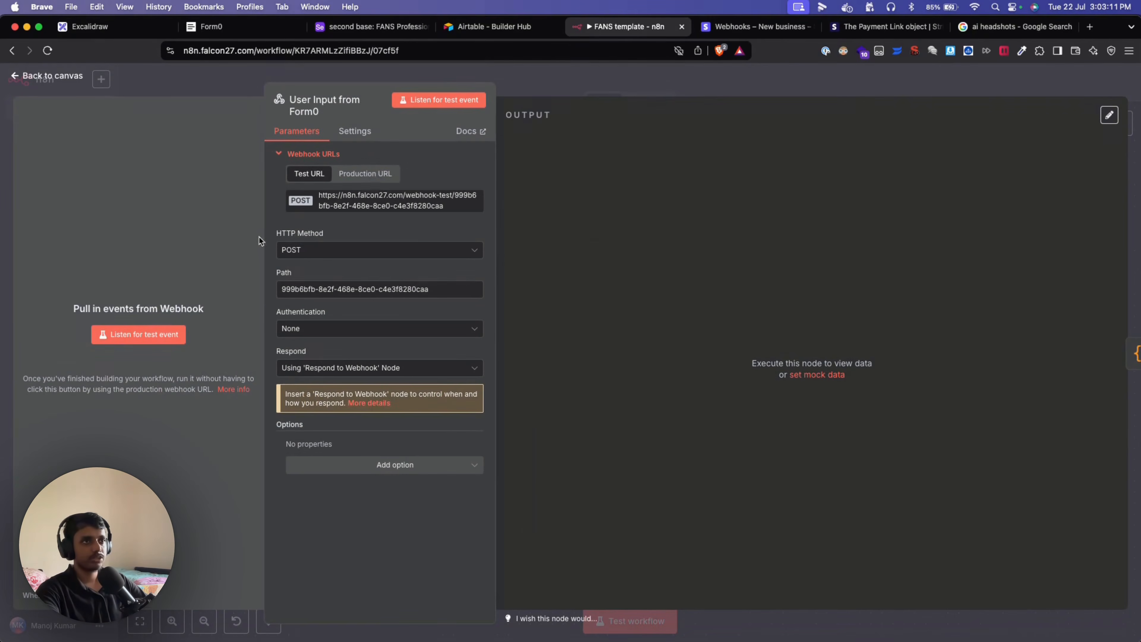
left_click(374, 173)
left_click(375, 200)
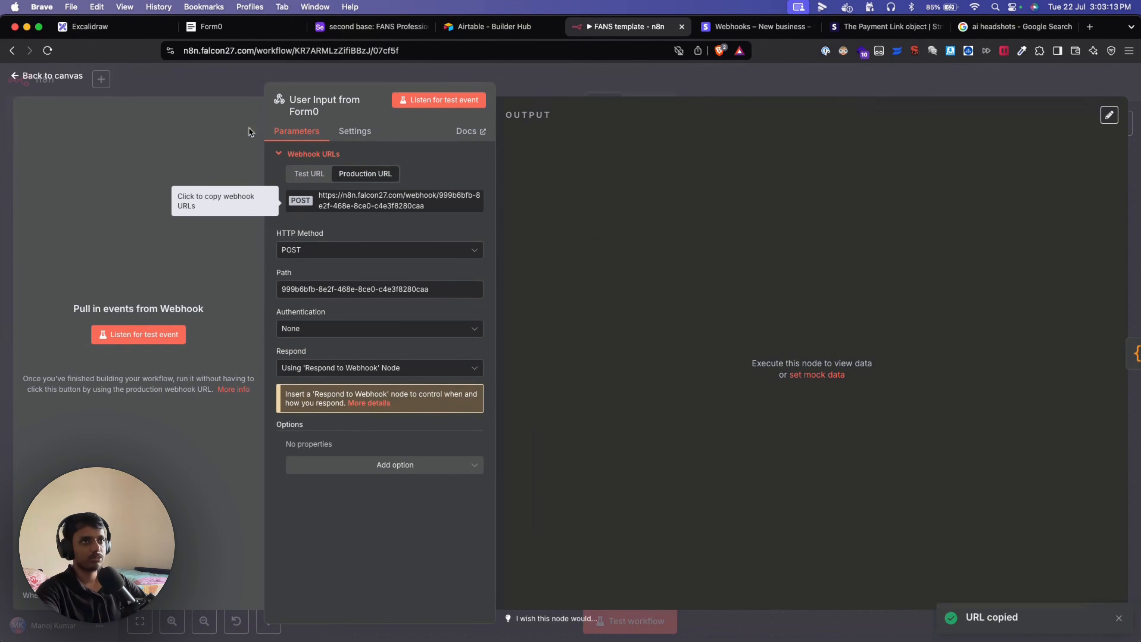
left_click(201, 78)
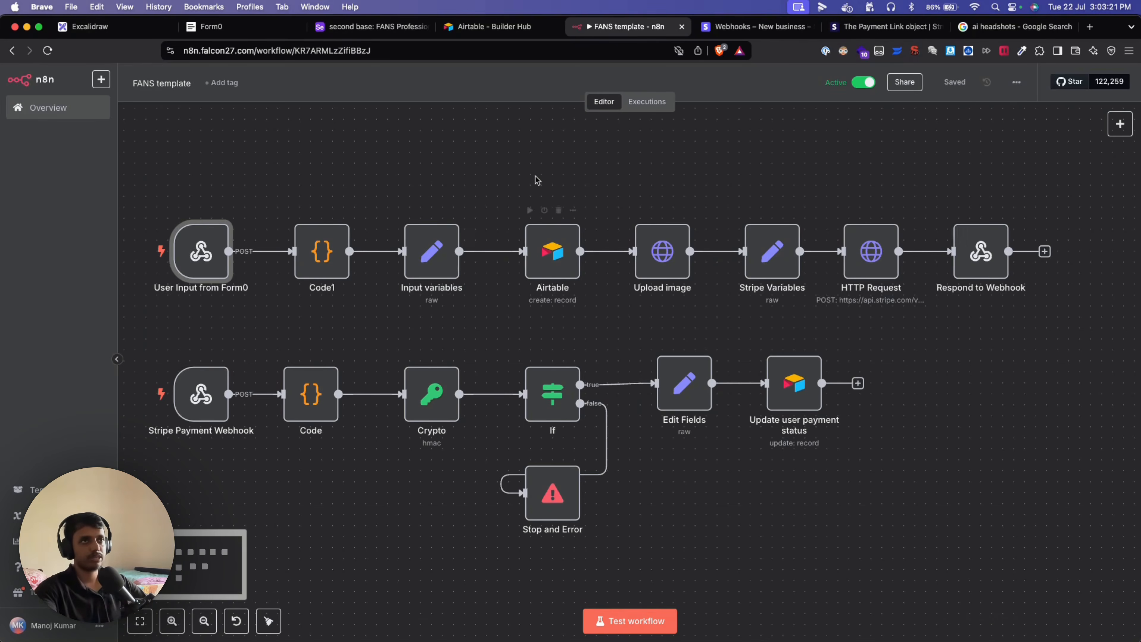
left_click(258, 28)
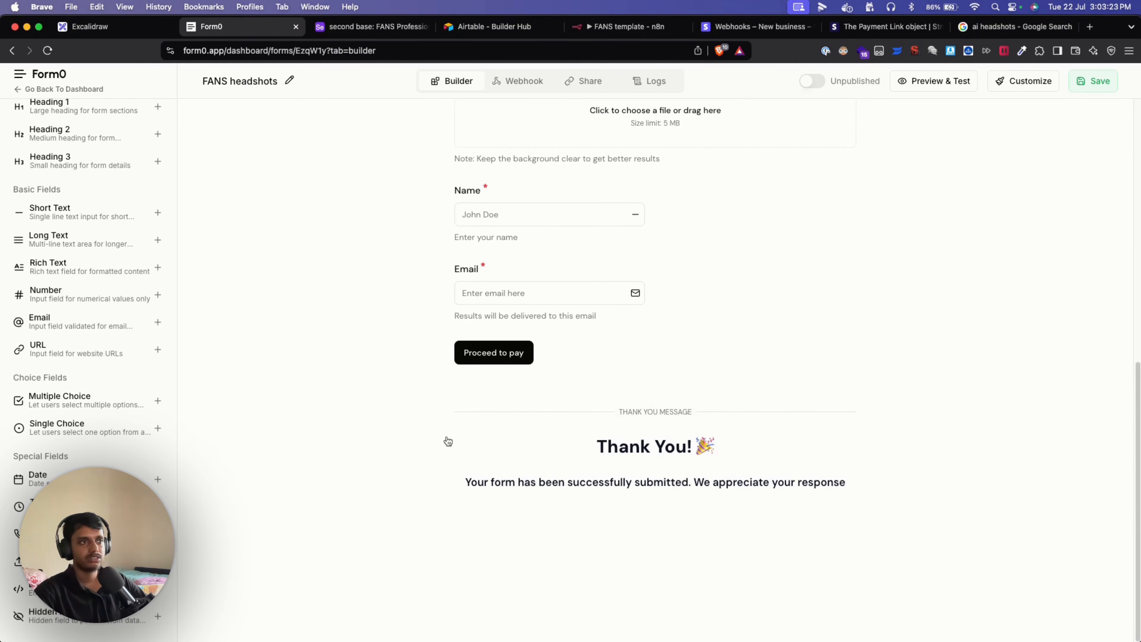
Replace the headshots form's webhook URL with the n8n production URL, test and save it, and return to Builder.
left_click(522, 82)
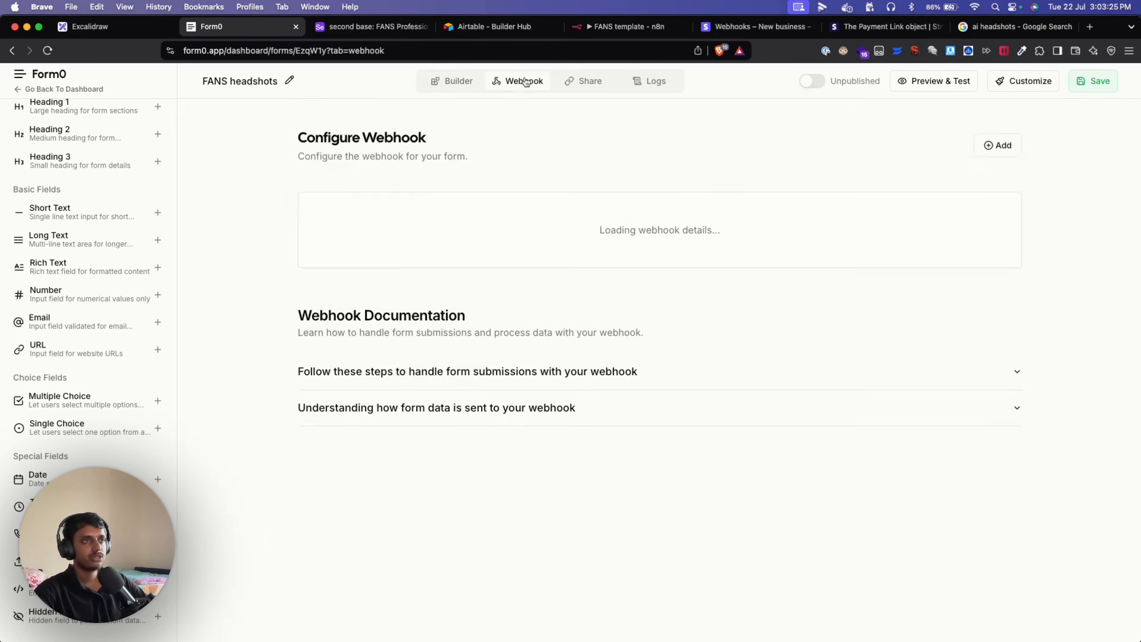
left_click(687, 207)
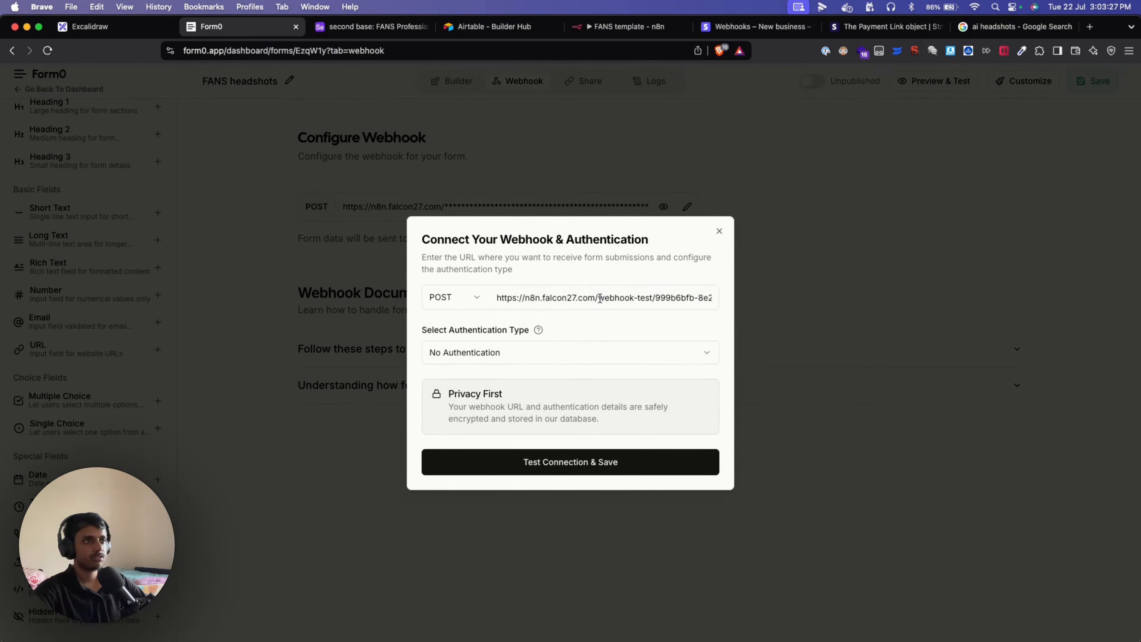
triple_click(599, 297)
key("cmd+v")
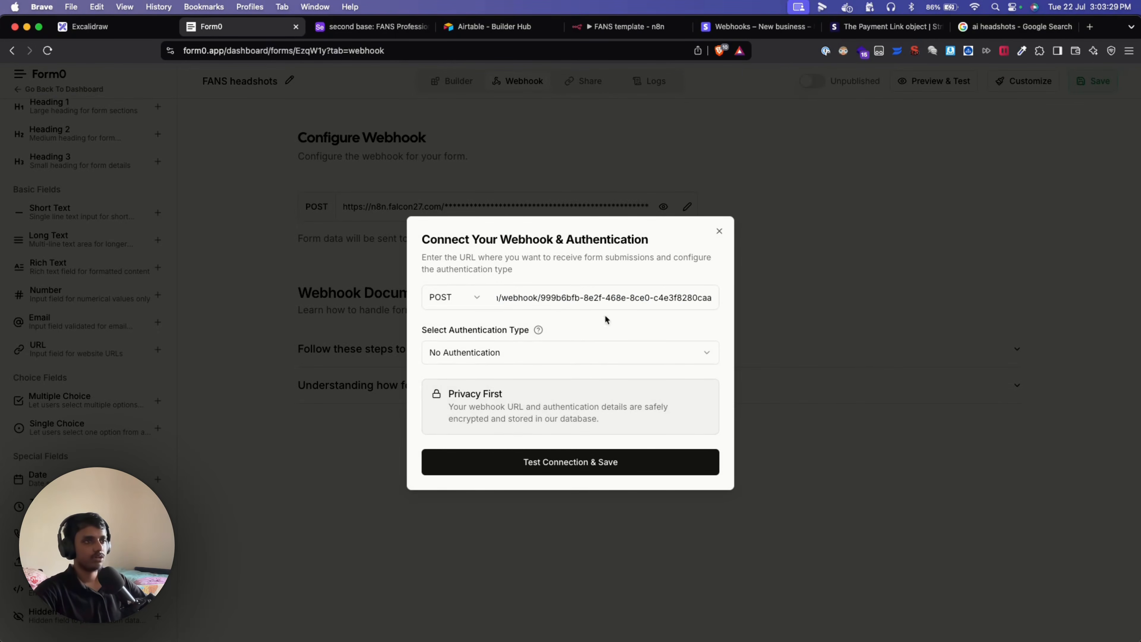
left_click(561, 461)
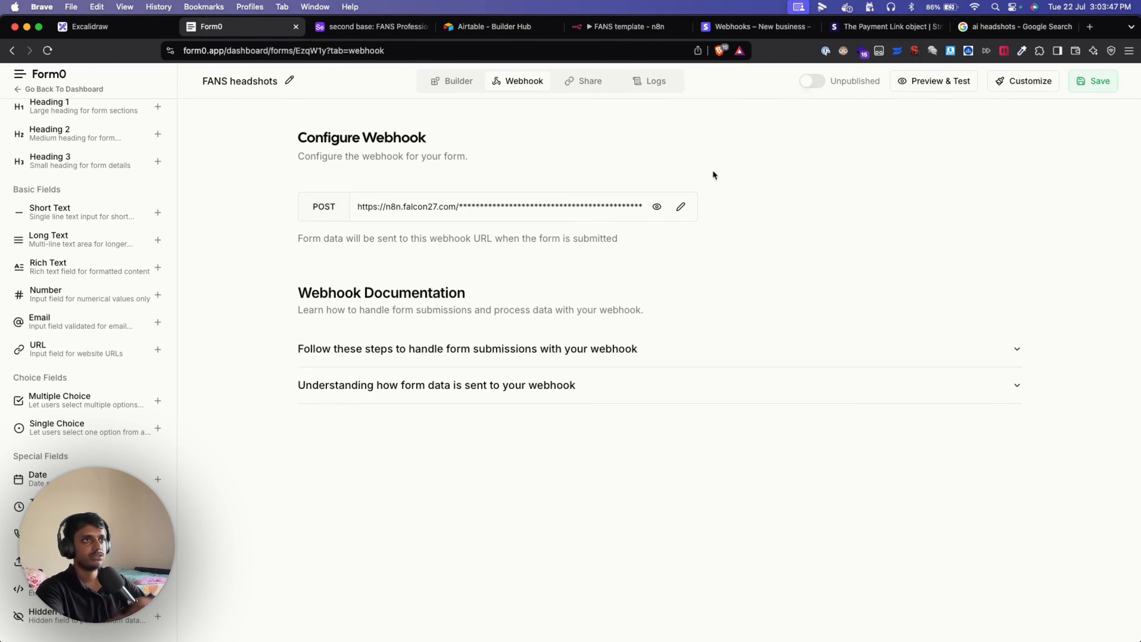
left_click(468, 88)
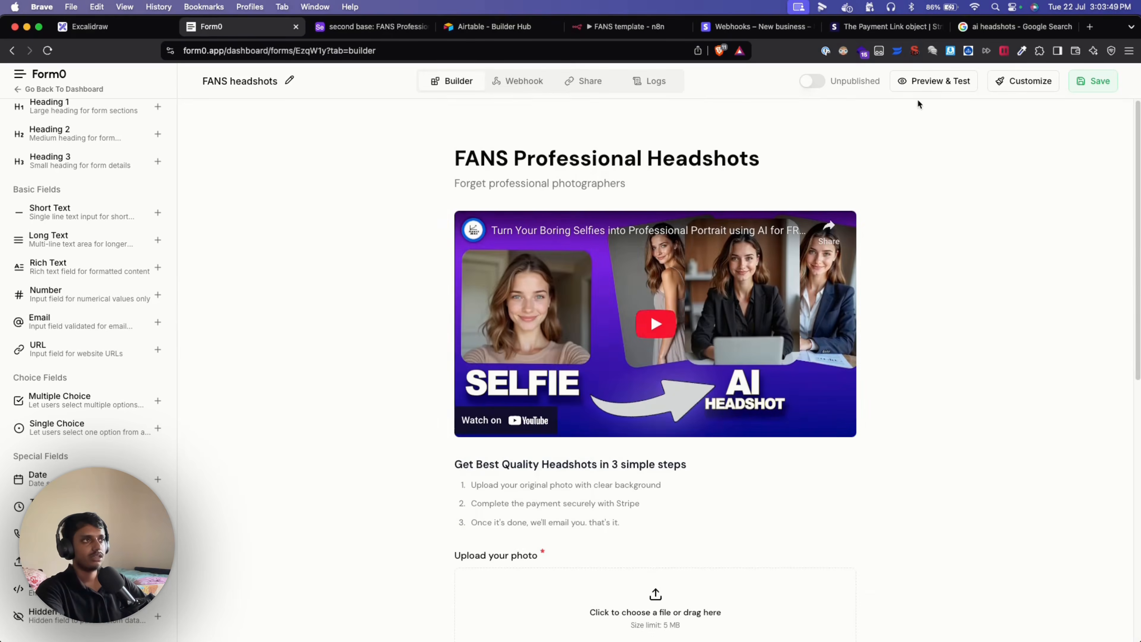
Open the form's Preview & Test and attach a sample jpeg photo.
left_click(923, 88)
scroll(838, 378, "down", 3)
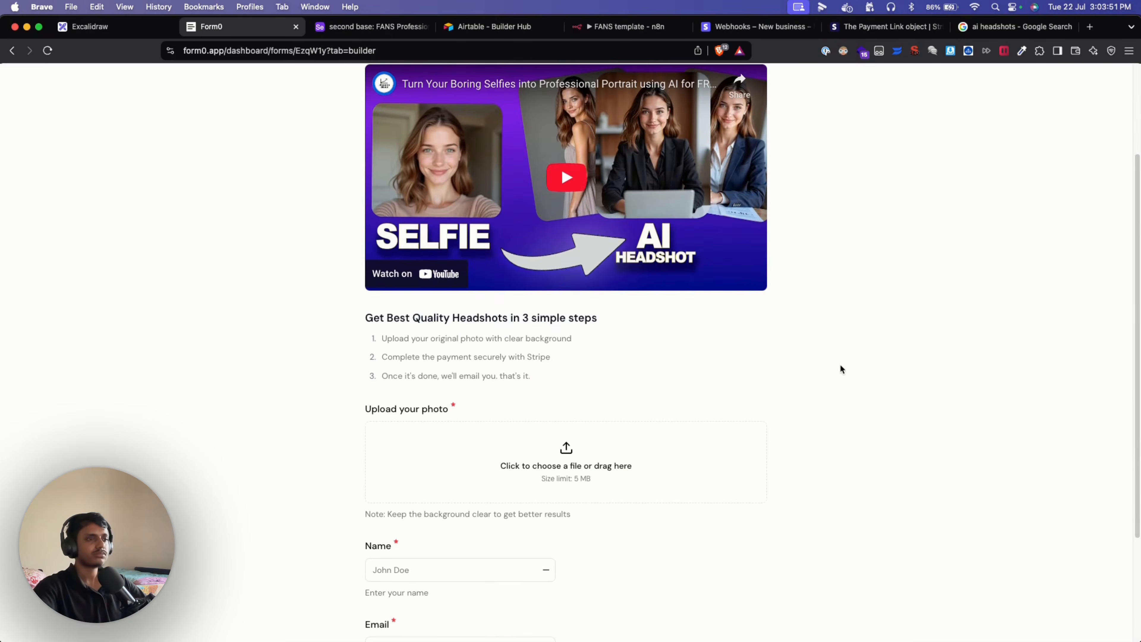
scroll(836, 411, "down", 2)
scroll(728, 328, "up", 5)
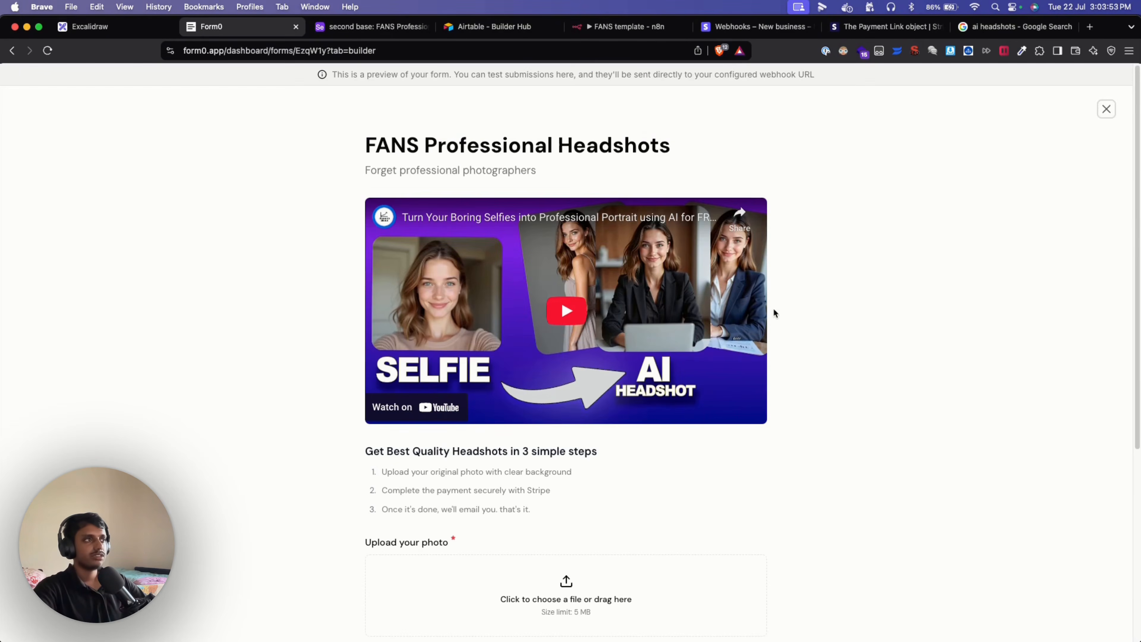
left_click(1105, 110)
left_click(919, 88)
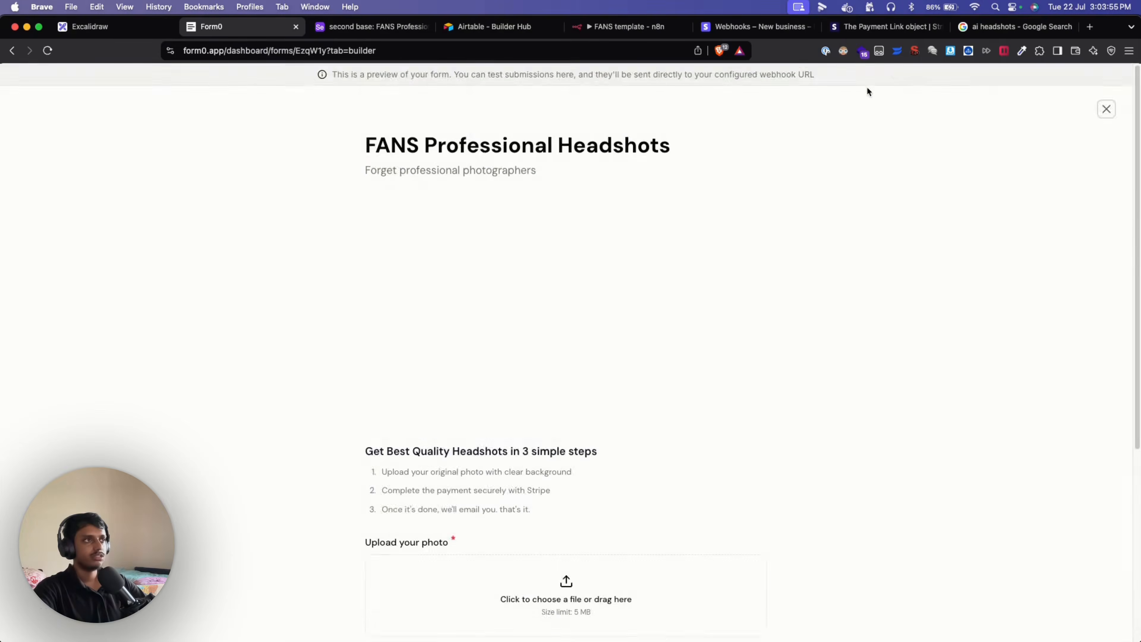
scroll(695, 386, "down", 6)
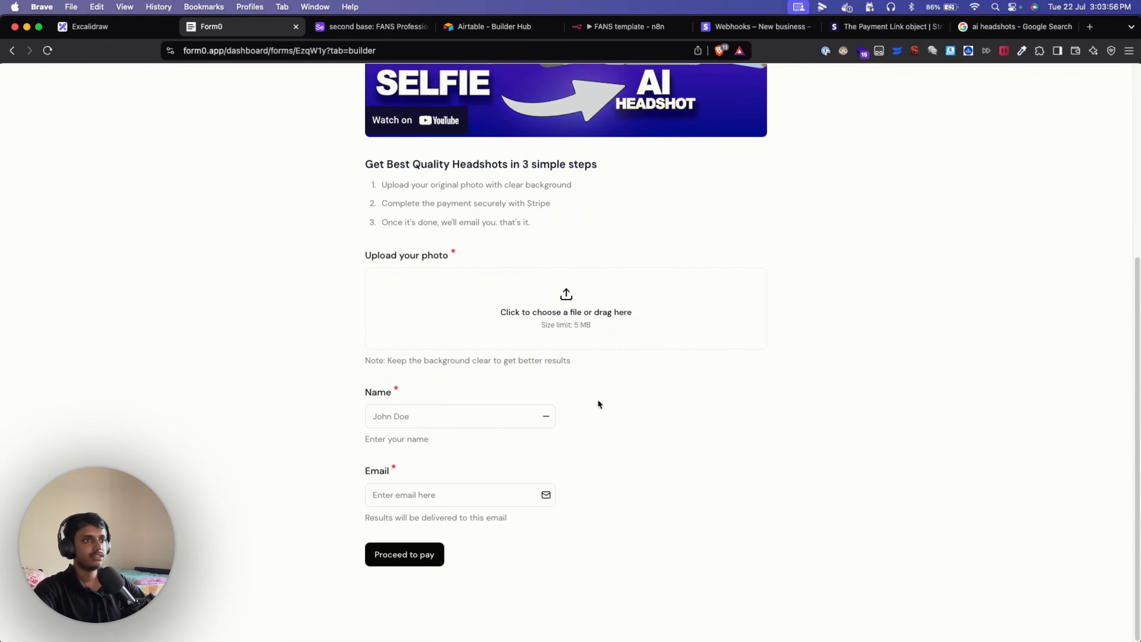
left_click(516, 314)
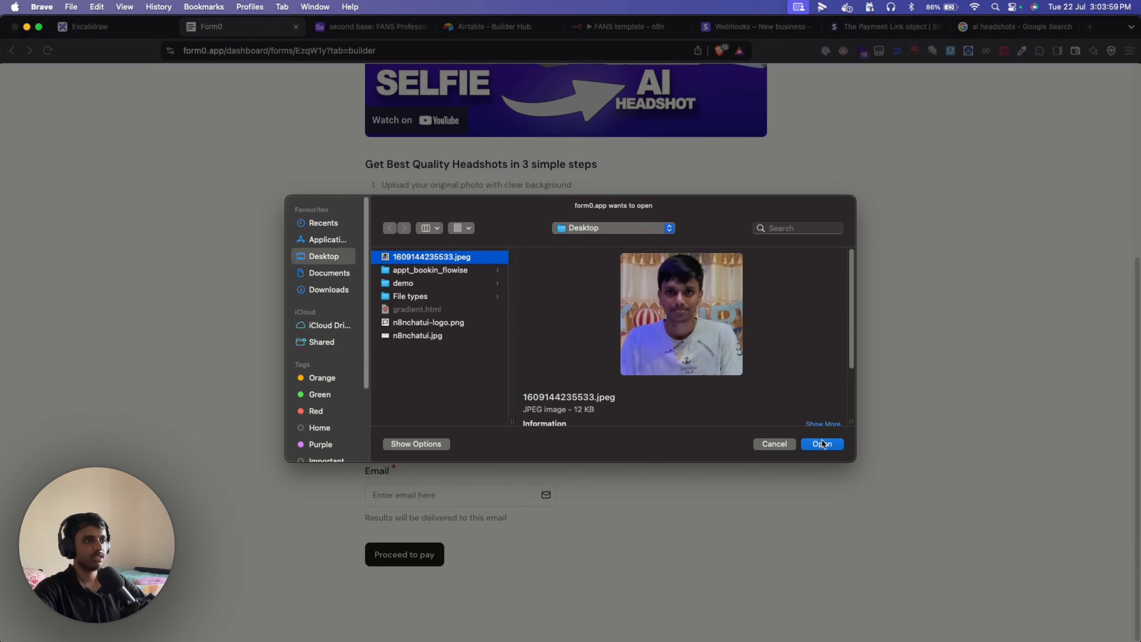
left_click(822, 445)
Enter a sample name and e-mail address, then go back to the n8n workflow.
scroll(708, 468, "down", 2)
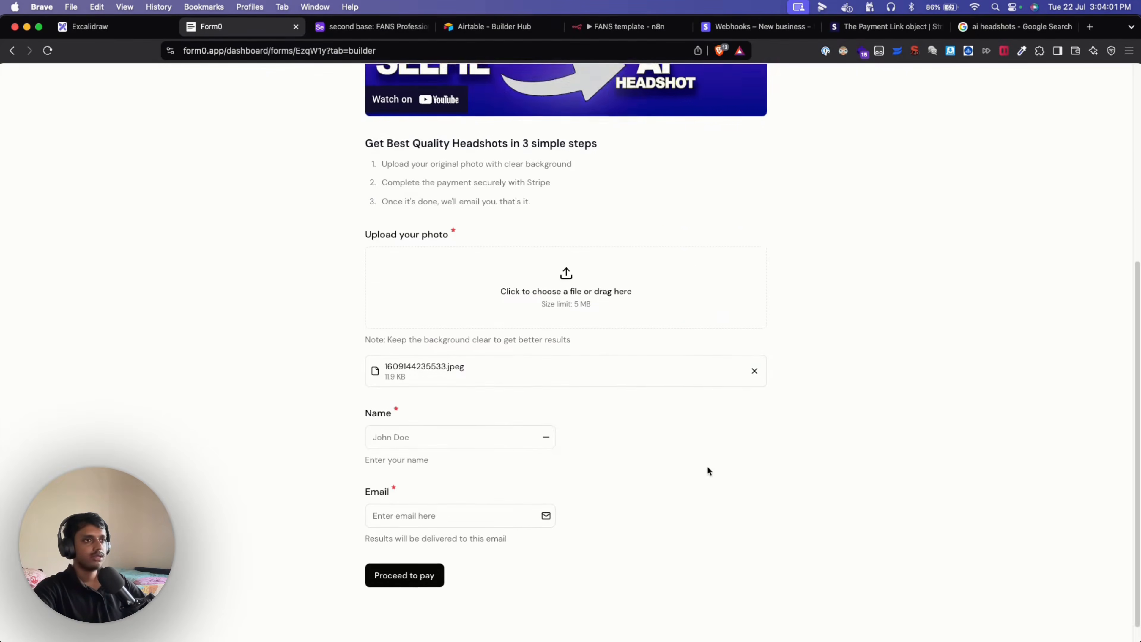
left_click(442, 417)
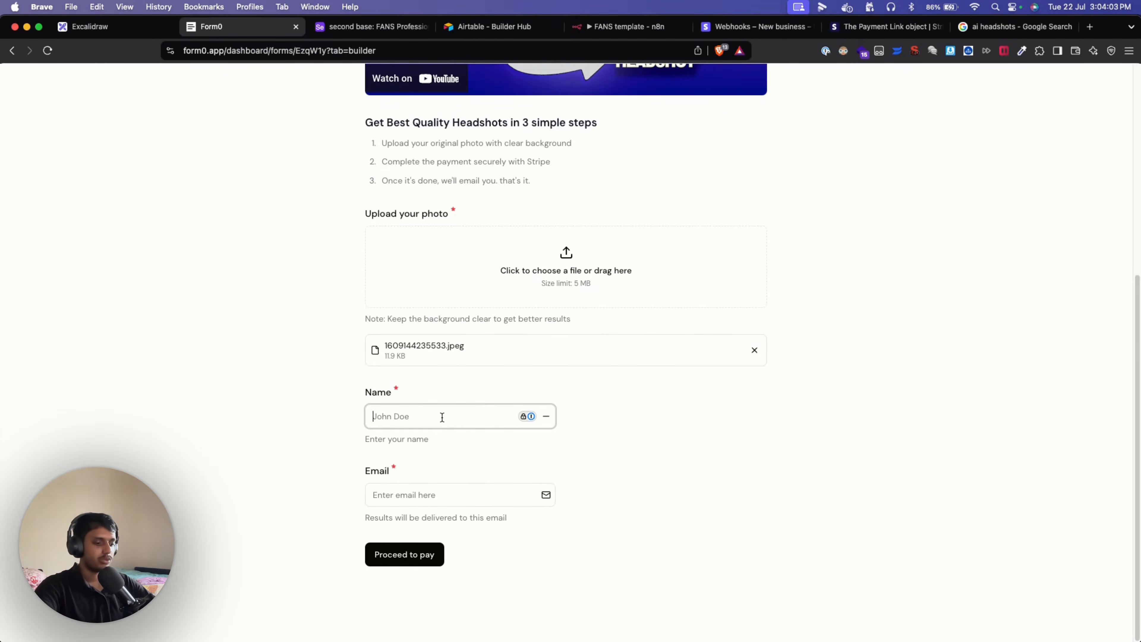
type("Ken")
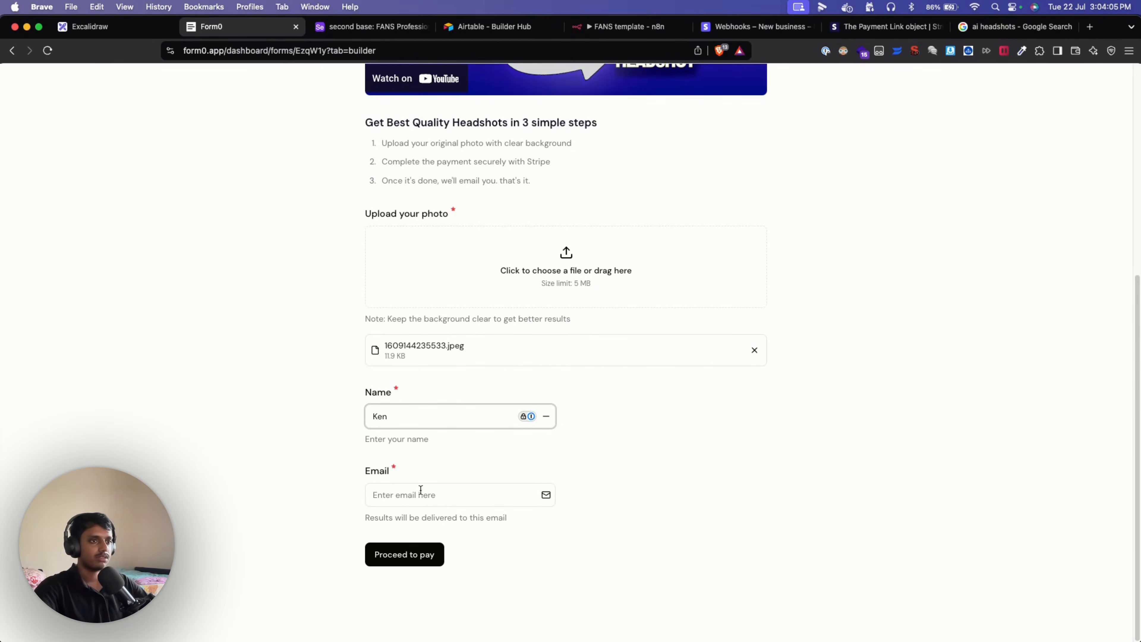
left_click(421, 489)
type("K")
key("BackSpace")
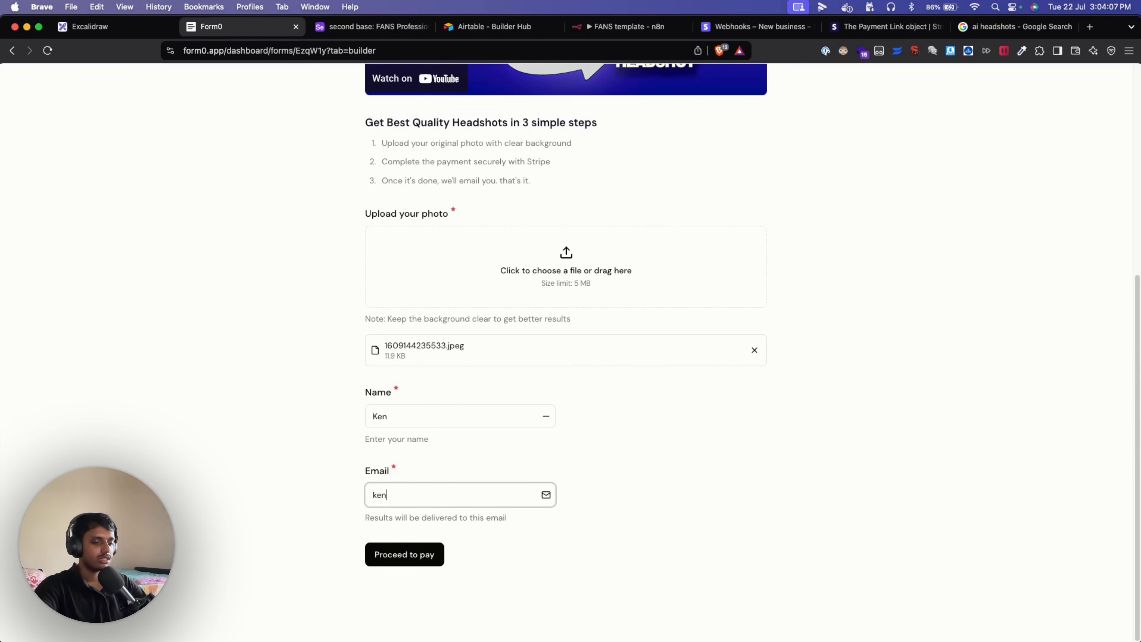
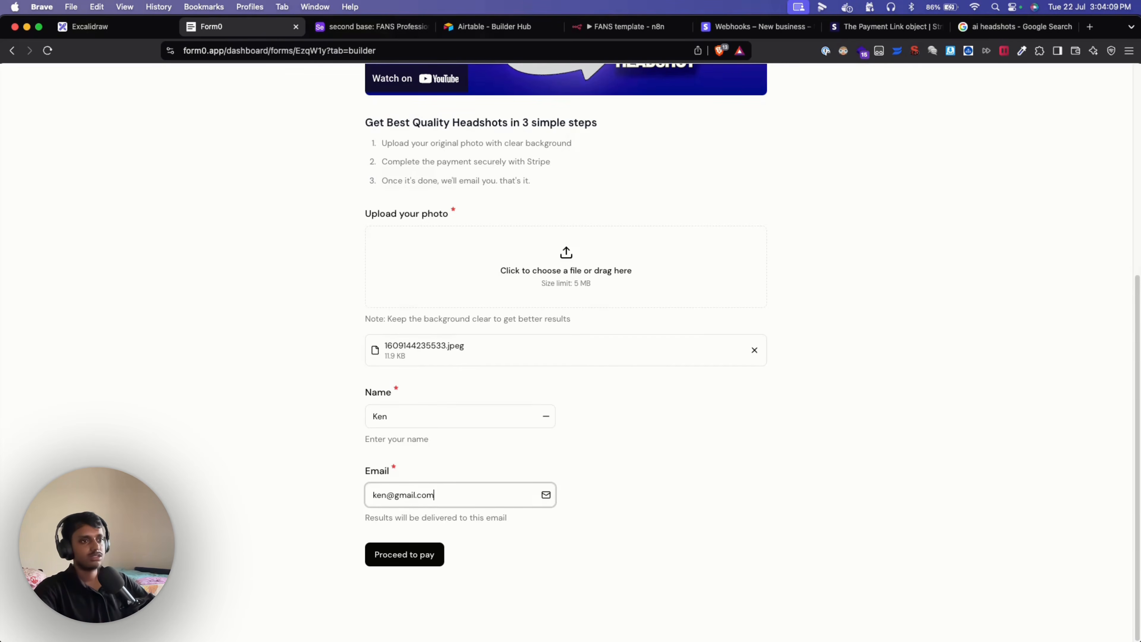
left_click(584, 571)
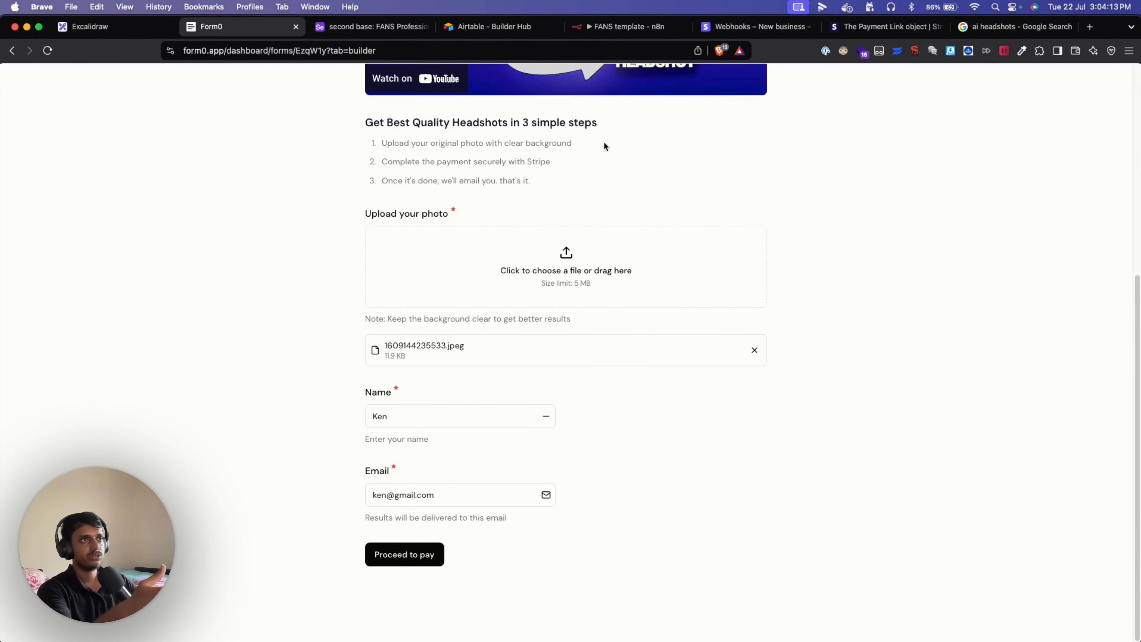
left_click(627, 26)
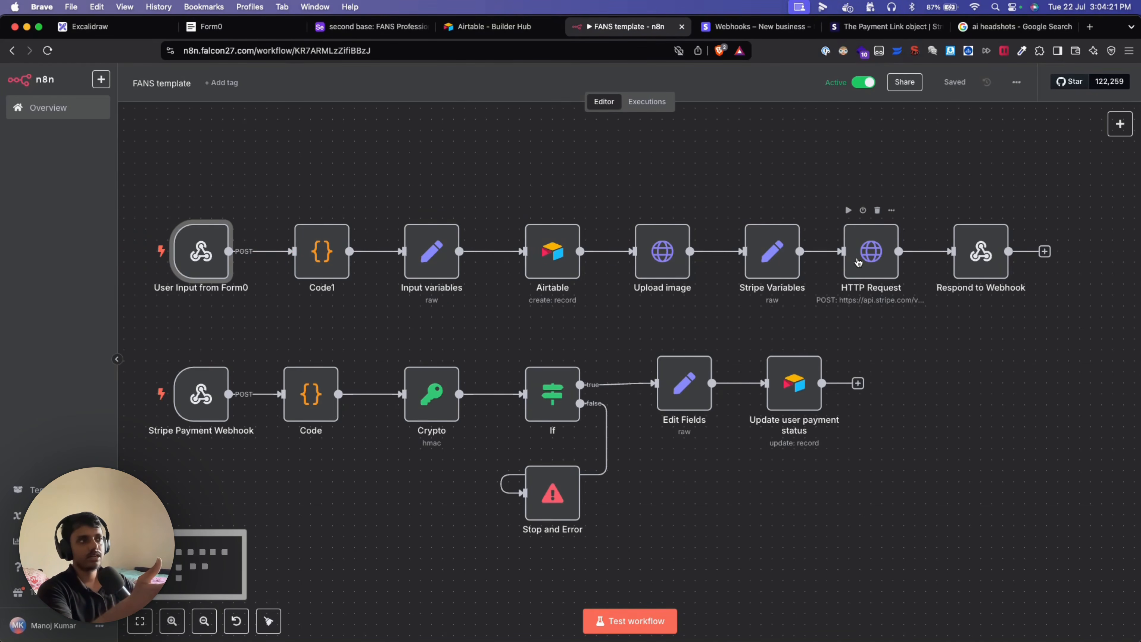
Check the Respond to Webhook node settings, then submit the filled-in headshots form.
double_click(980, 251)
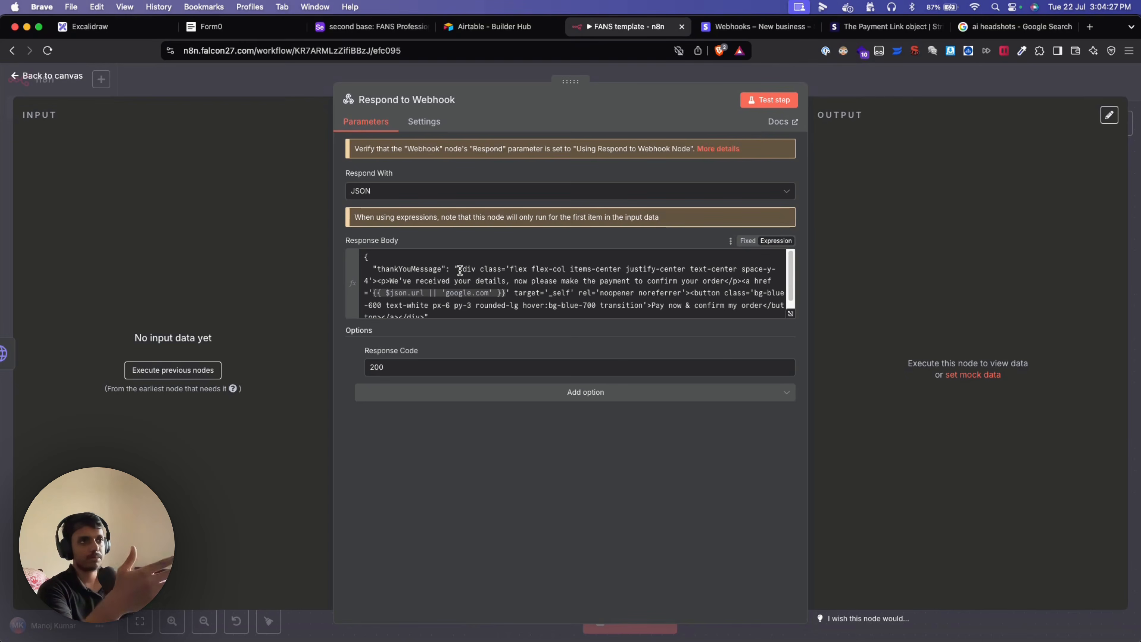
scroll(526, 301, "down", 1)
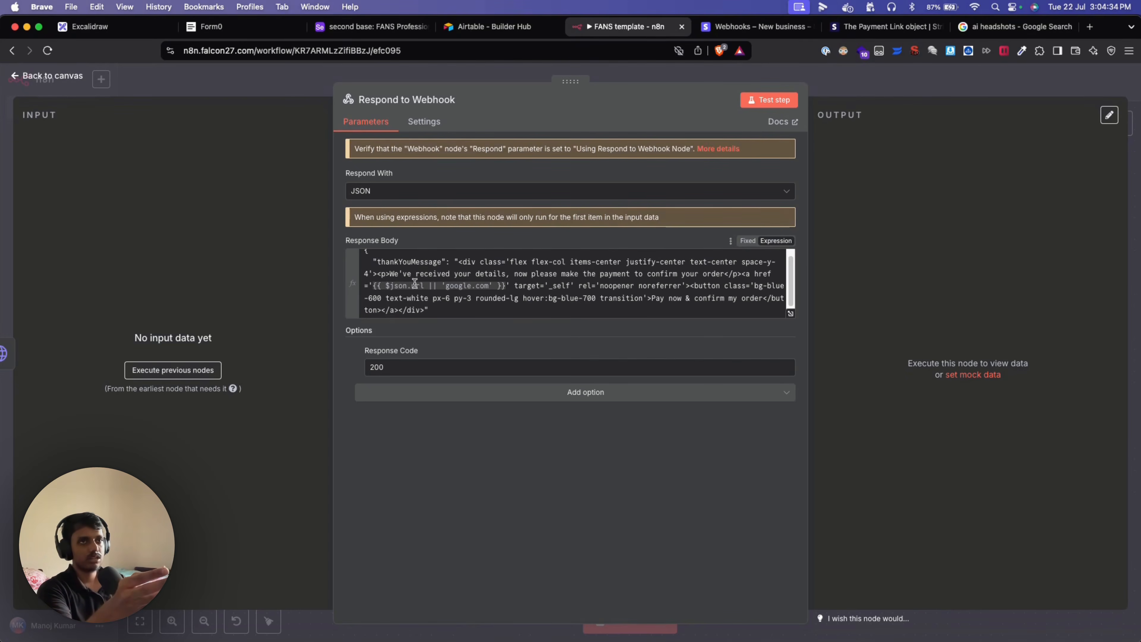
left_click(68, 76)
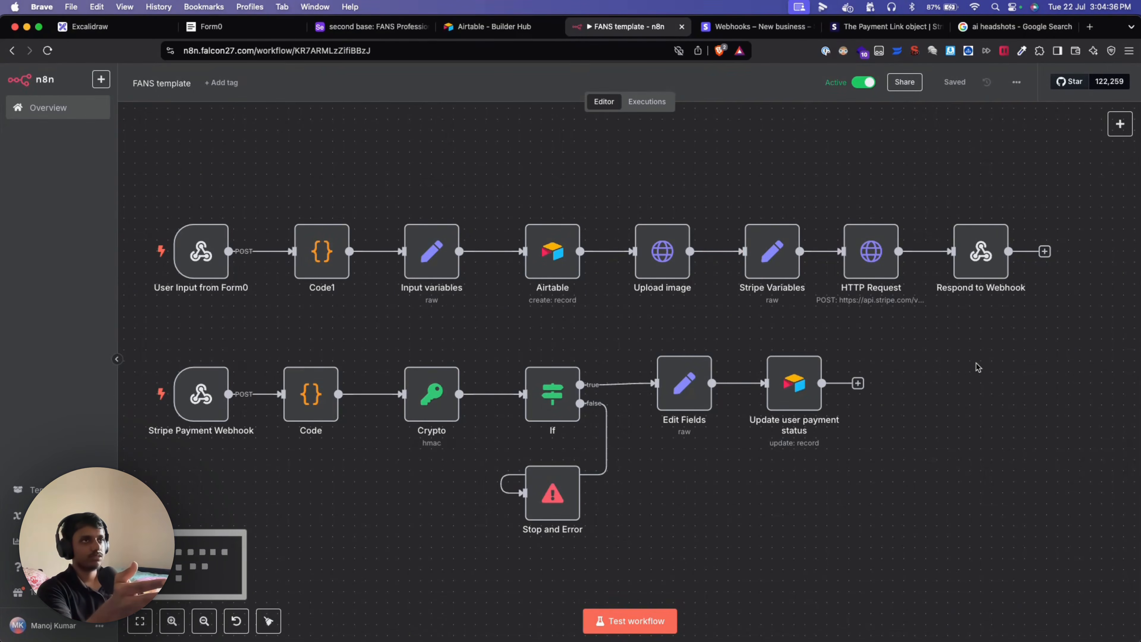
left_click(238, 26)
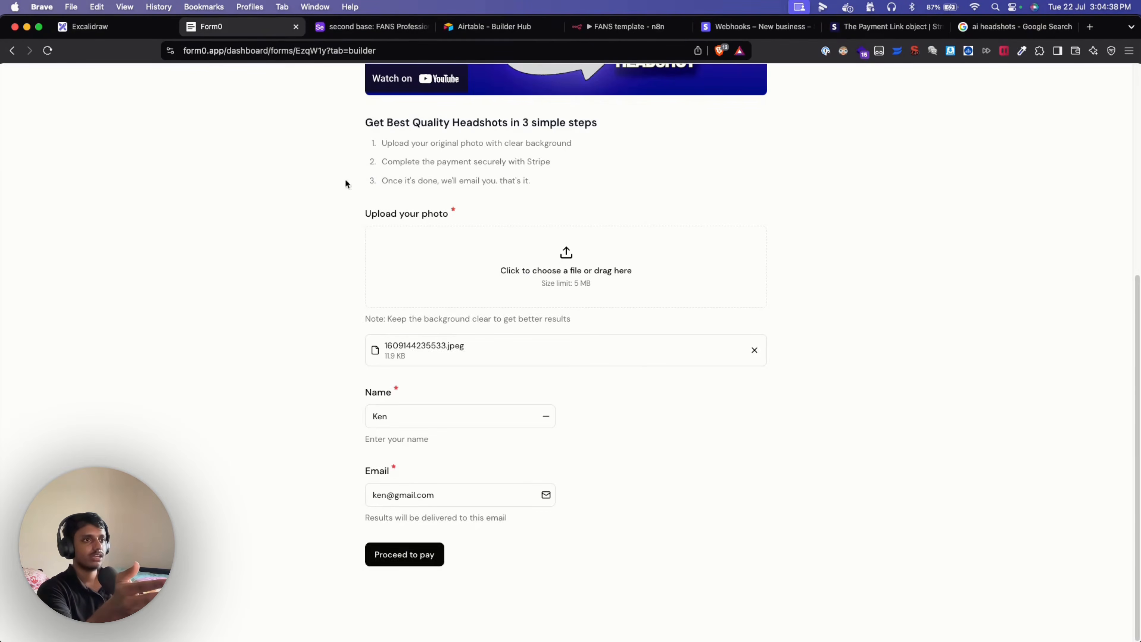
left_click(415, 556)
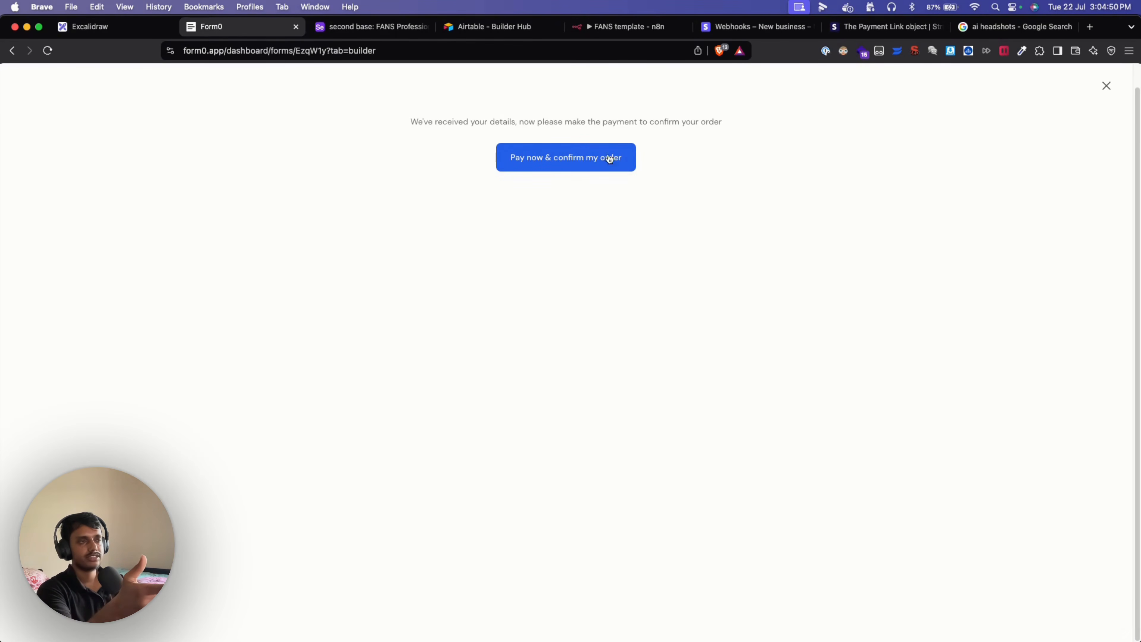
Review the payment message in the Respond to Webhook body, then click Pay now & confirm my order.
left_click(624, 32)
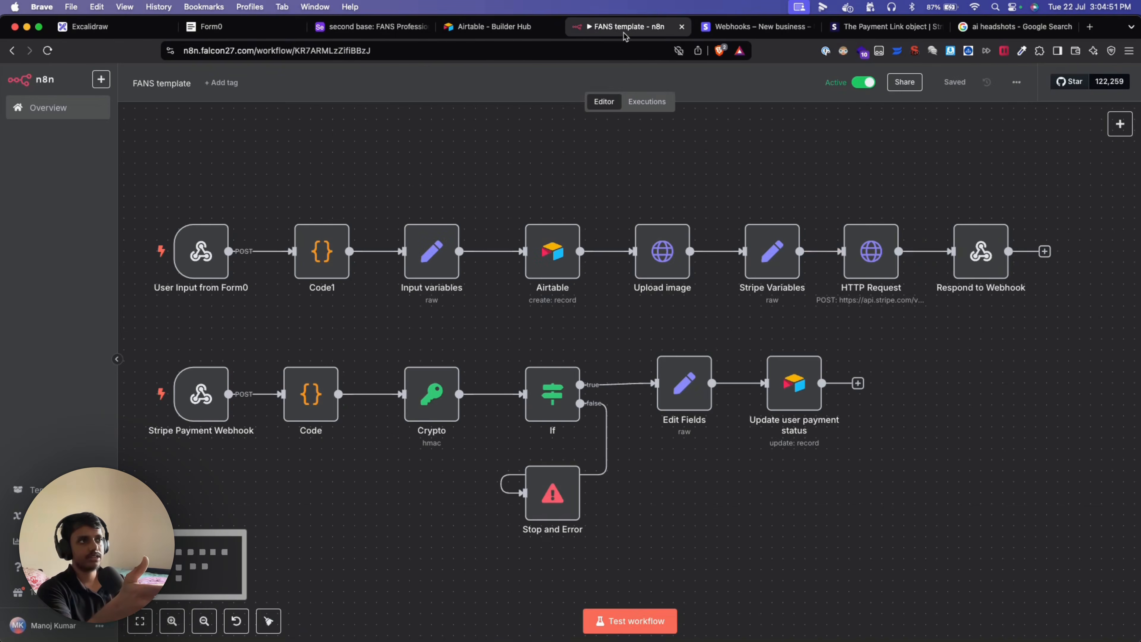
double_click(979, 251)
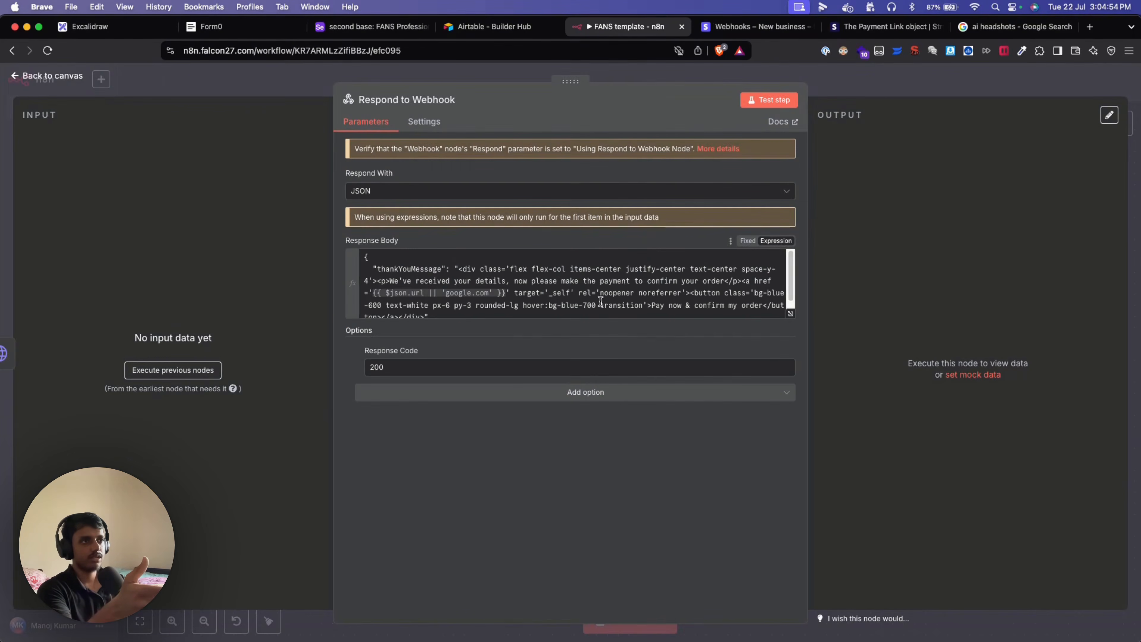
left_click_drag(484, 279, 640, 290)
left_click(625, 307)
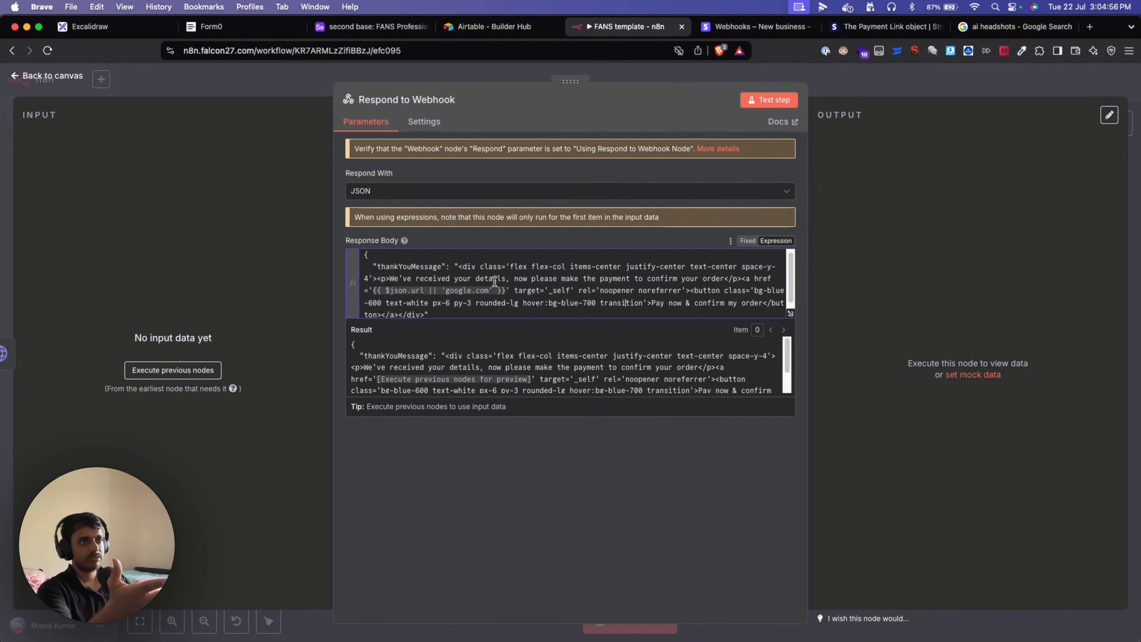
left_click(203, 94)
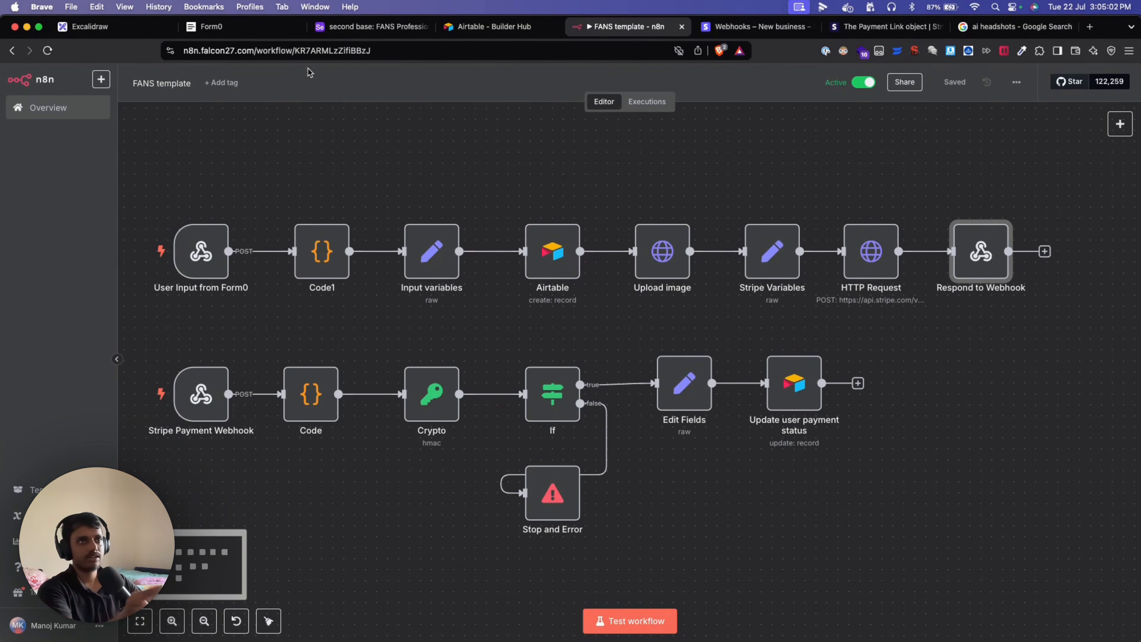
left_click(263, 31)
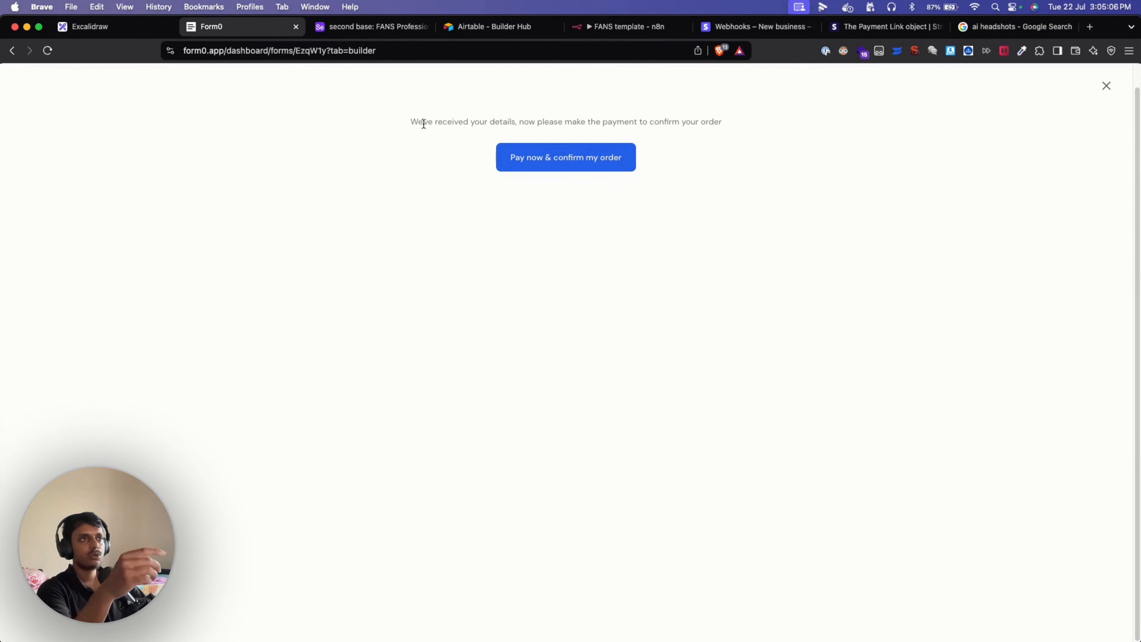
left_click(554, 164)
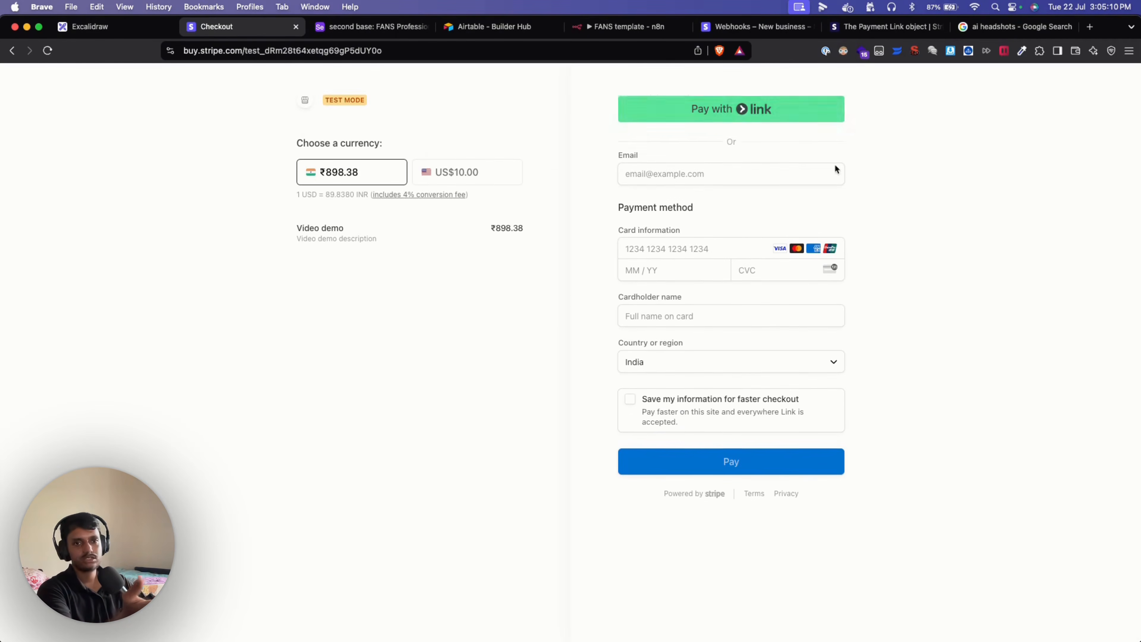
Type and clear test text in the checkout email field without paying, then switch to Airtable.
left_click(707, 183)
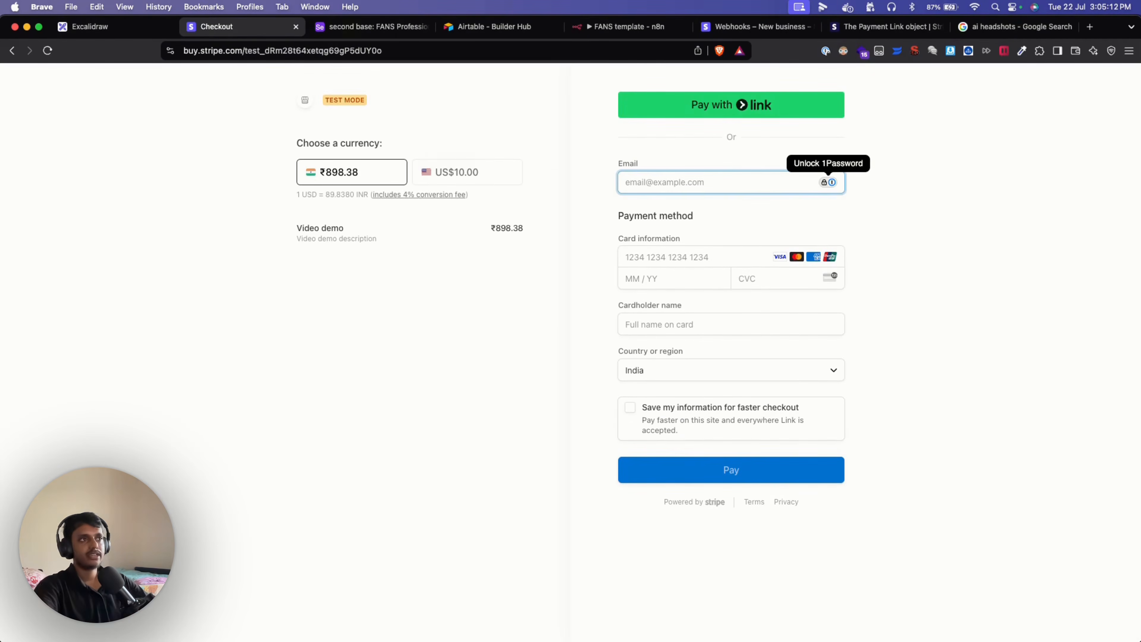
type("tjrghhtr")
key("super+a")
key("BackSpace")
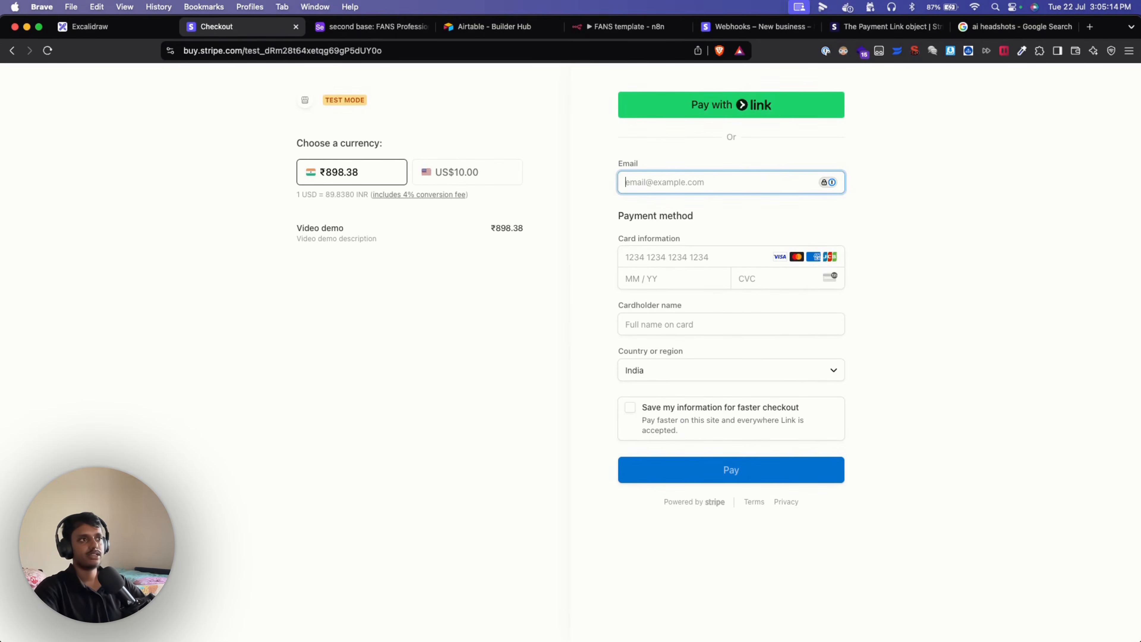
left_click(572, 194)
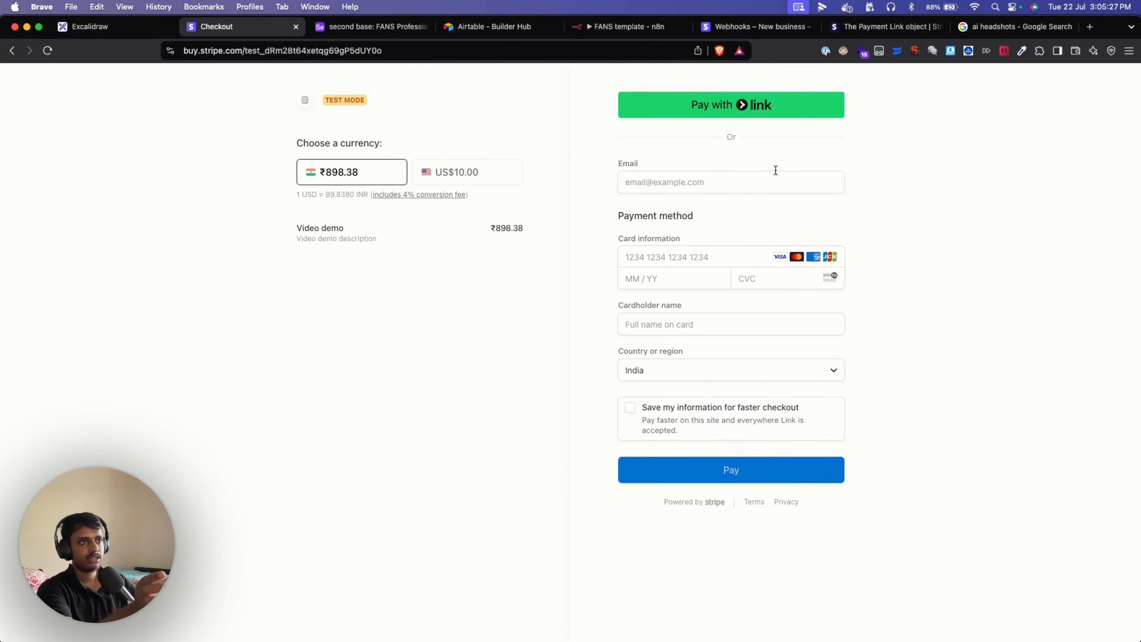
left_click(503, 32)
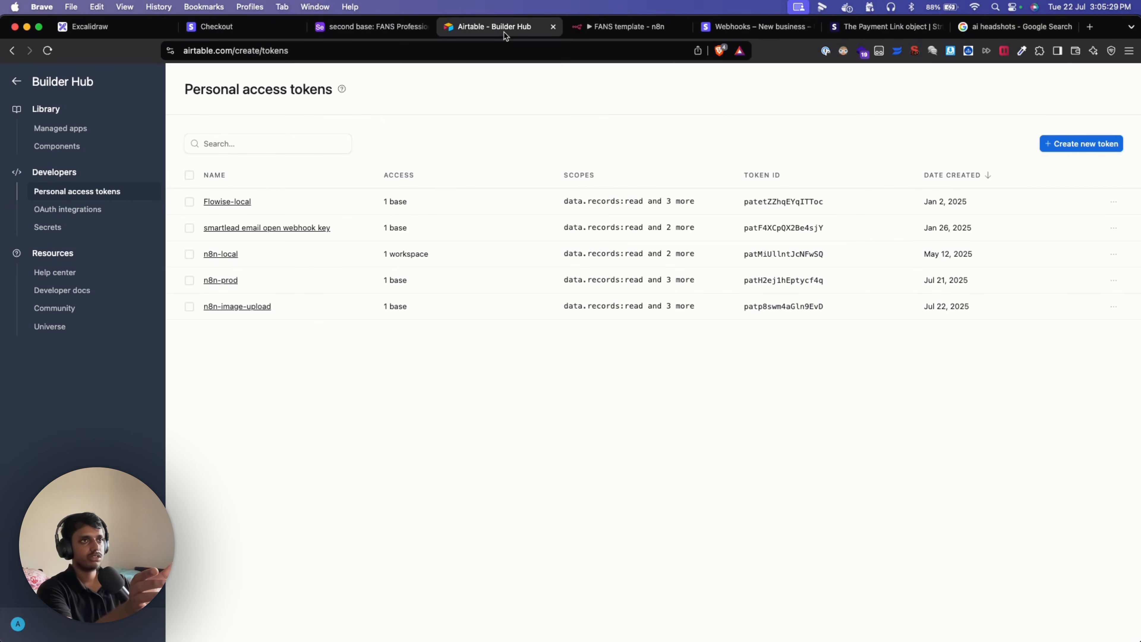
Reload the FANS Professional Headshots table to see the new UNPAID record, then return to Stripe checkout.
left_click(410, 32)
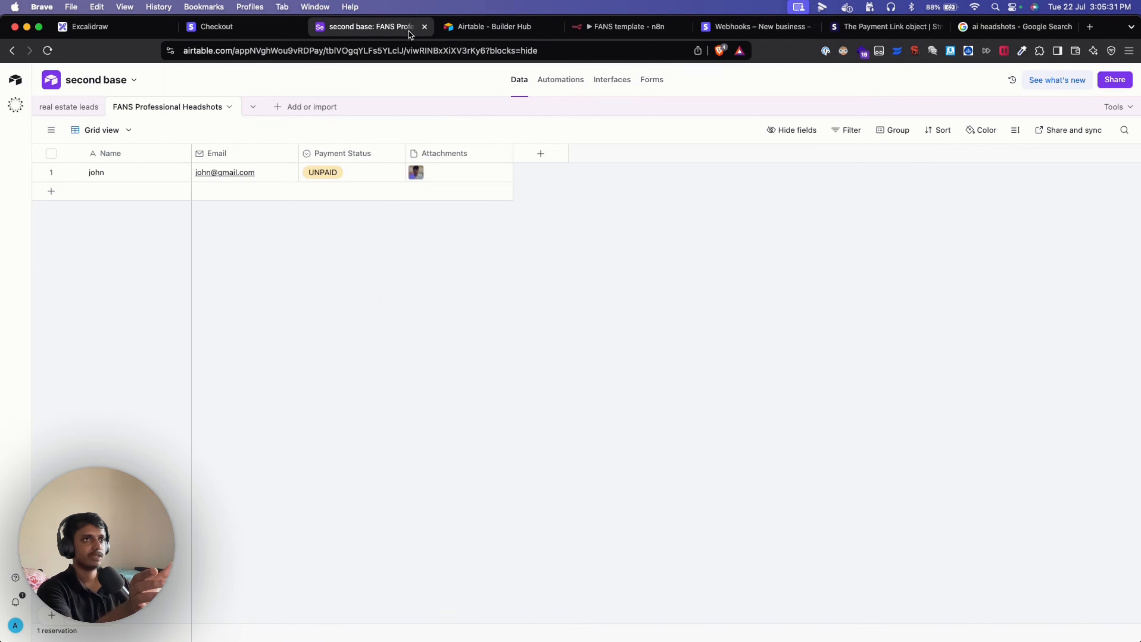
key("super+r")
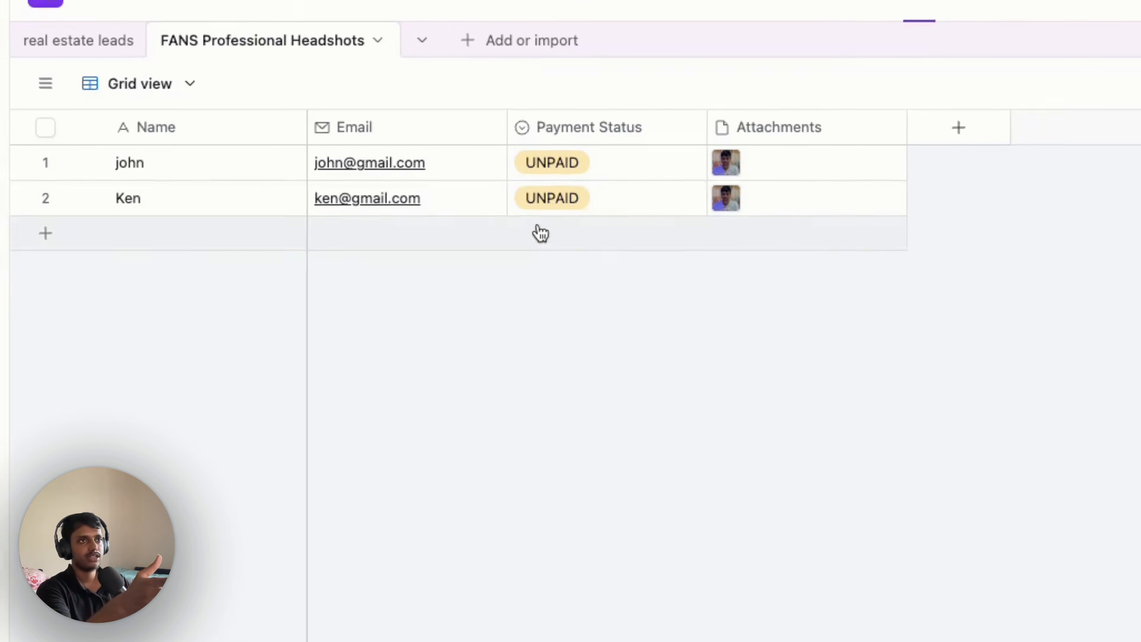
left_click(254, 30)
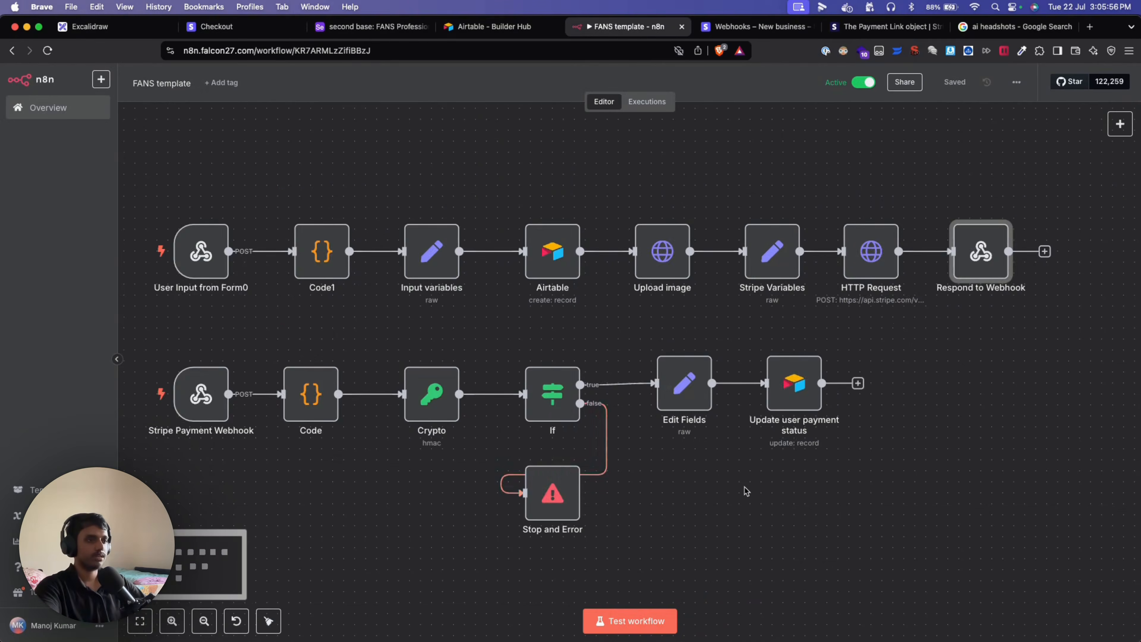
Pan to and select the Stripe Payment Webhook branch nodes, then bring up Stripe's Webhooks page.
left_click_drag(728, 483, 845, 414)
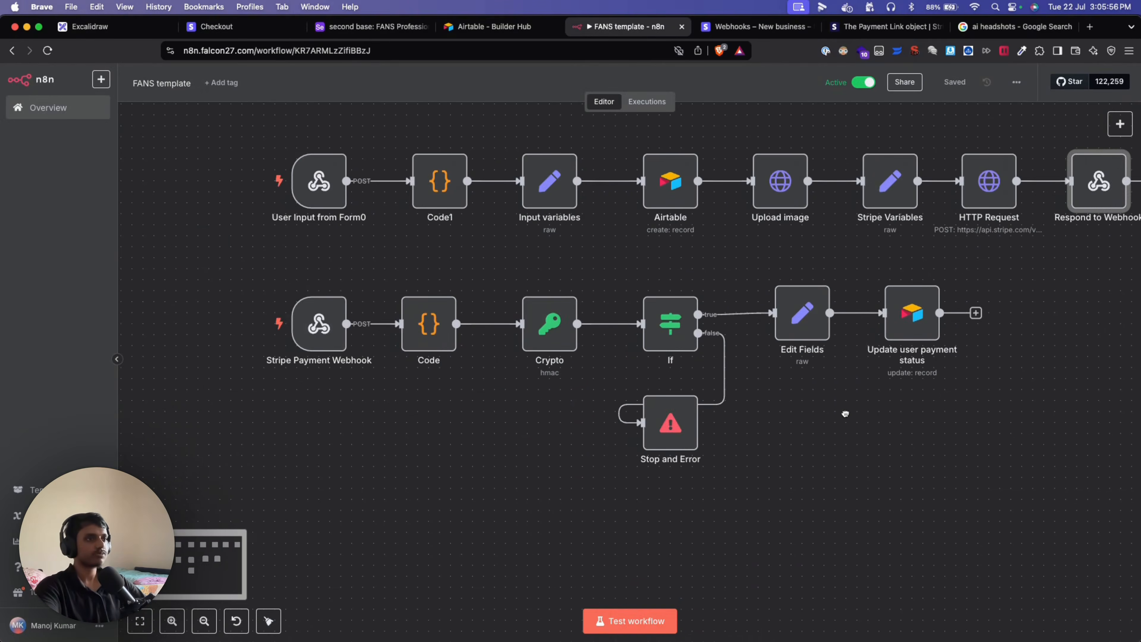
scroll(424, 490, "down", 1)
left_click_drag(264, 240, 755, 507)
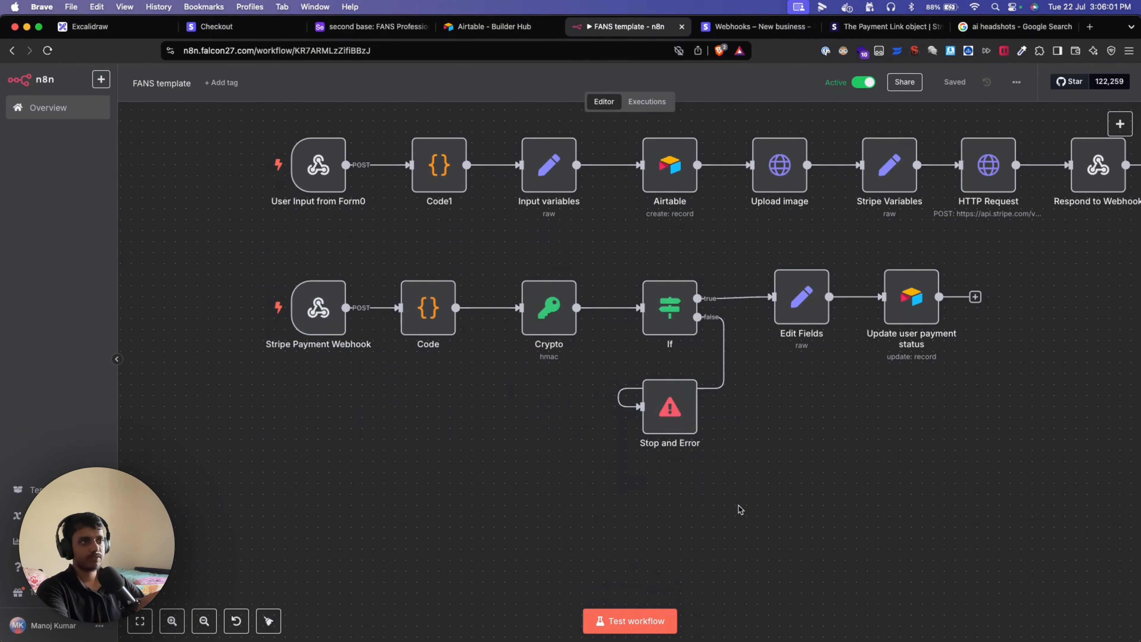
left_click_drag(739, 506, 249, 239)
left_click(831, 467)
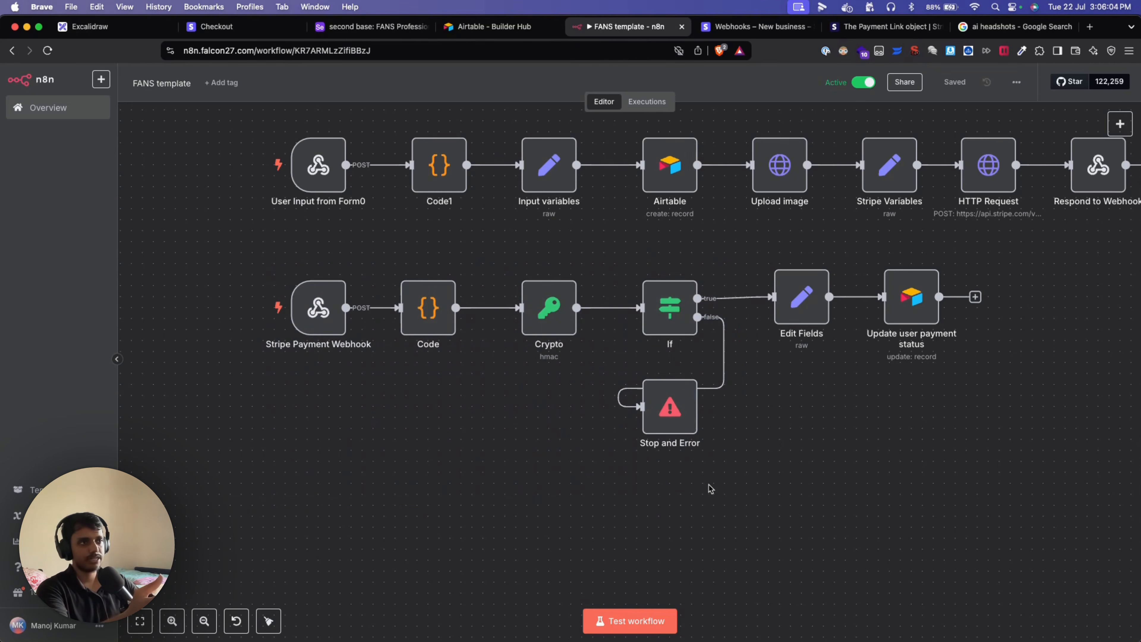
left_click_drag(708, 484, 277, 256)
left_click(873, 455)
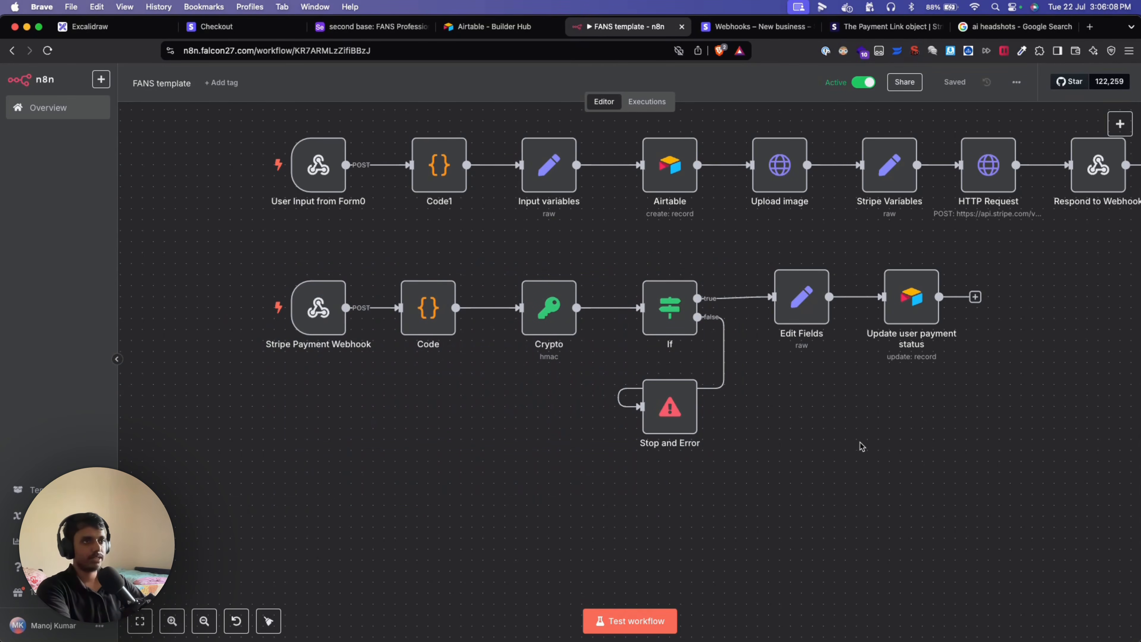
mouse_move(314, 309)
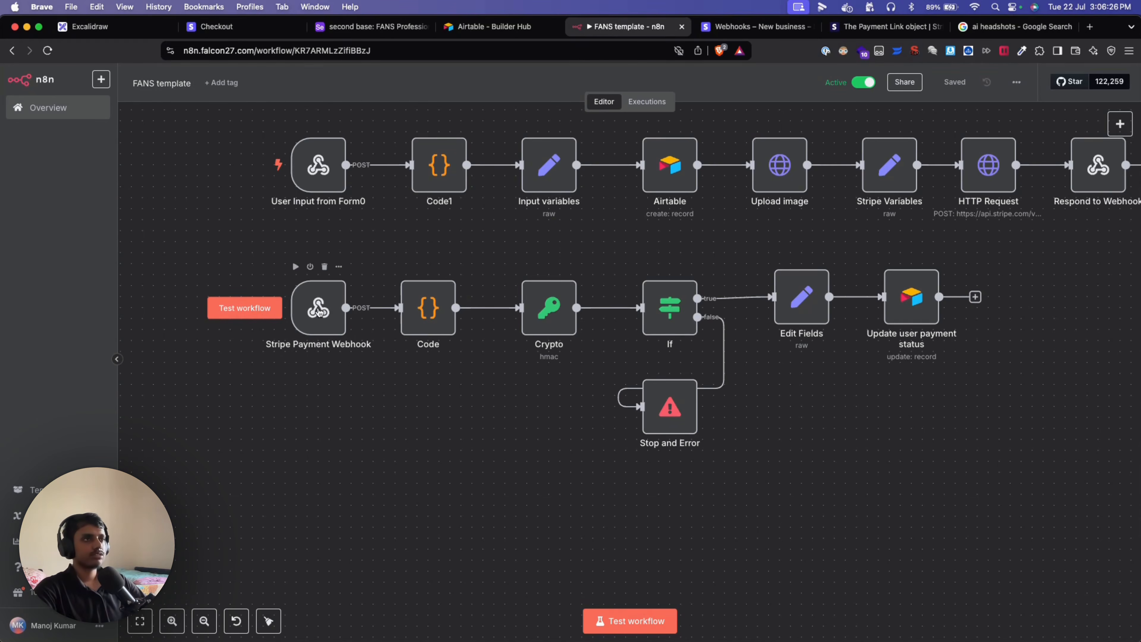
left_click(723, 31)
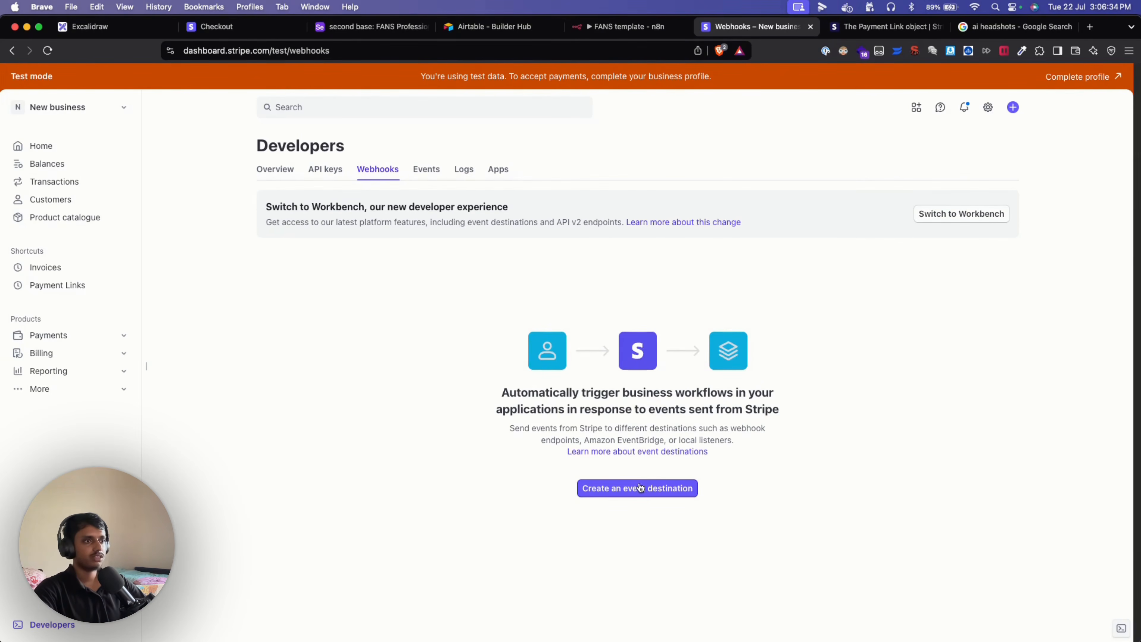
Start a new Stripe event destination and copy the Stripe Payment Webhook node's production URL.
left_click(642, 493)
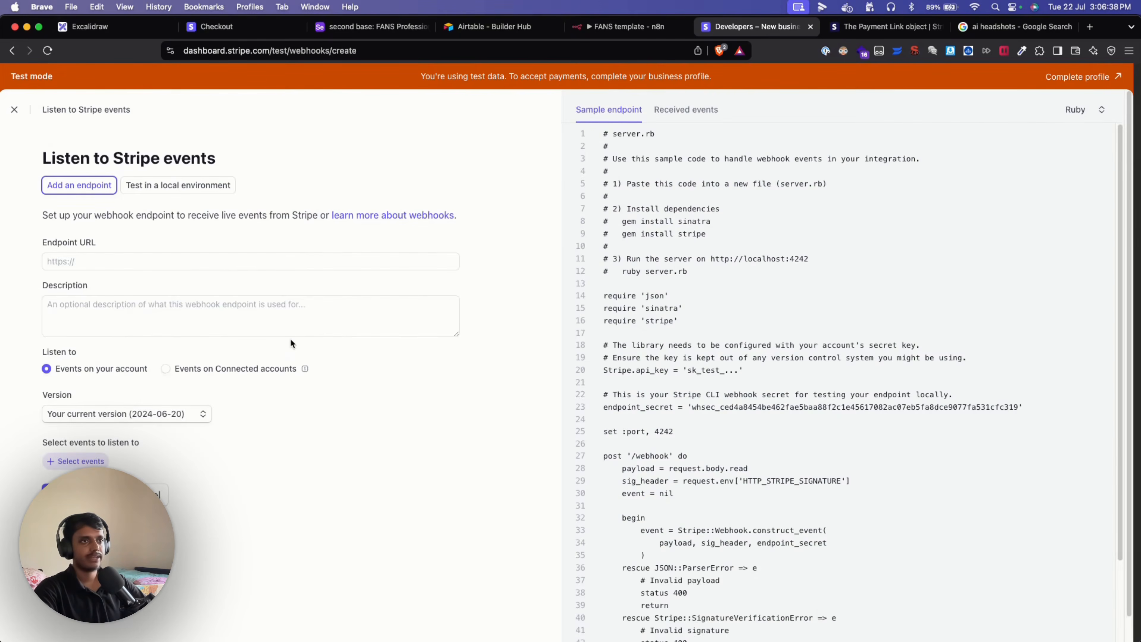
left_click(624, 26)
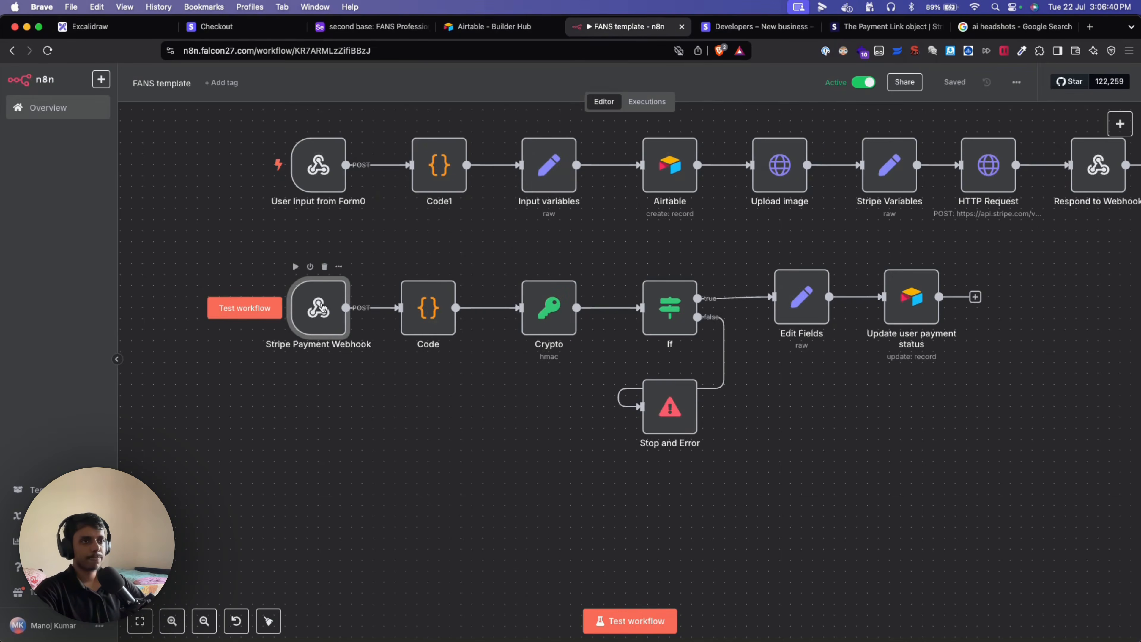
double_click(322, 307)
left_click(365, 174)
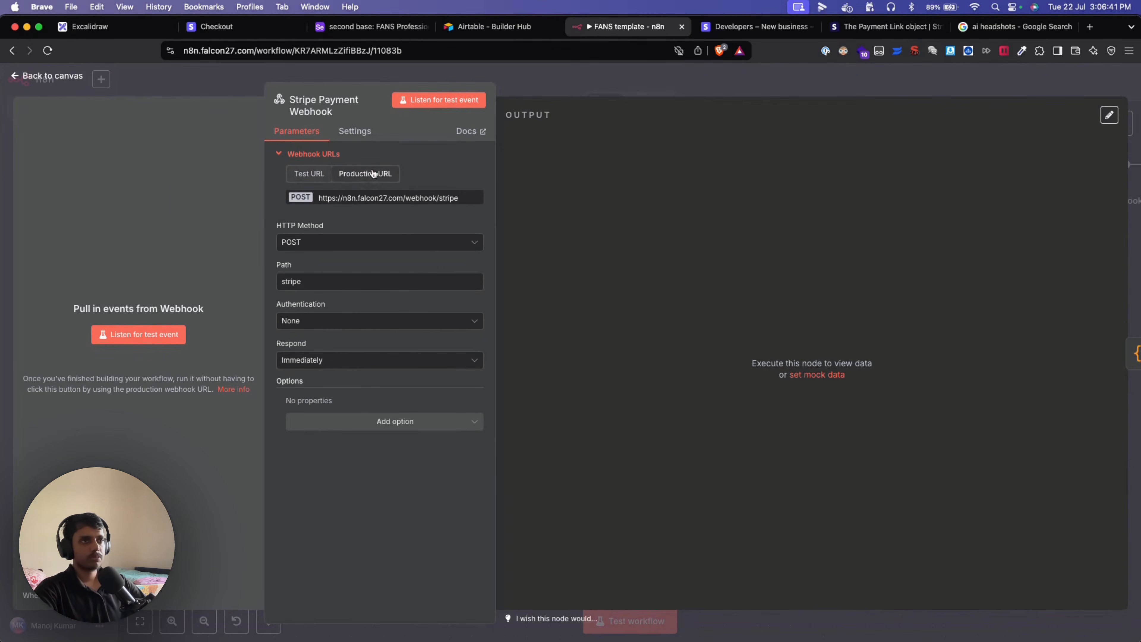
left_click(362, 203)
left_click(180, 81)
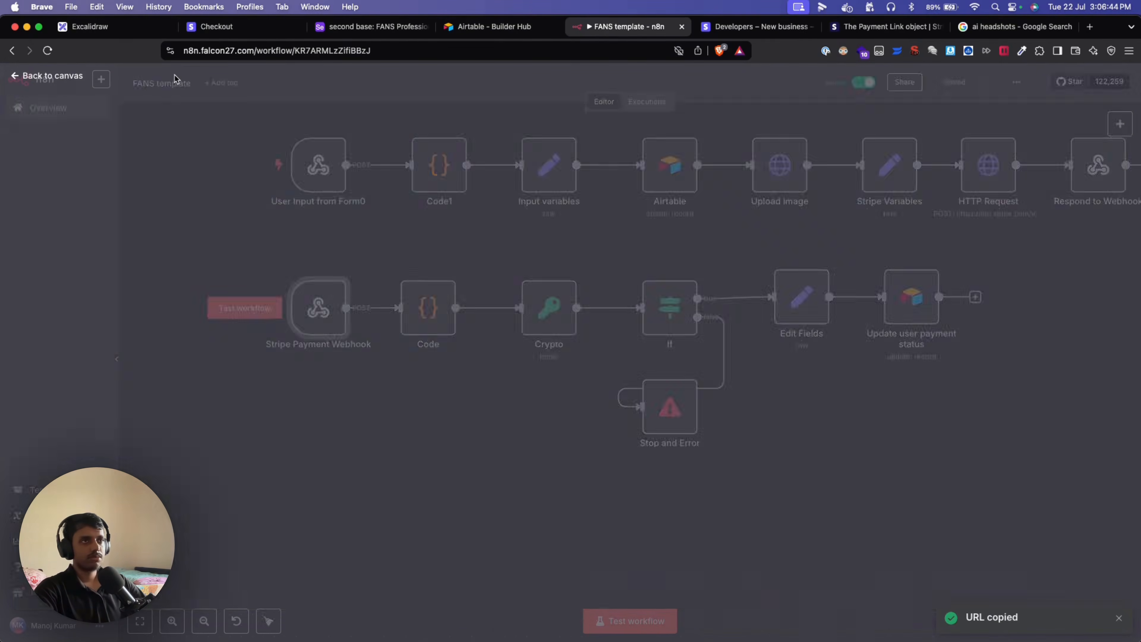
left_click(708, 31)
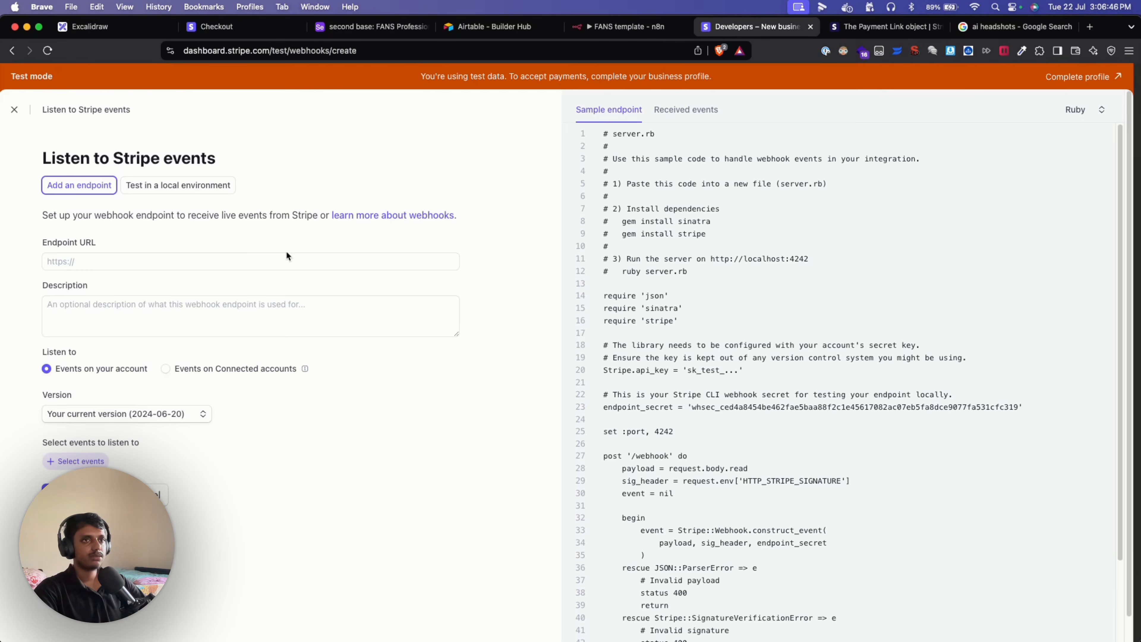
left_click(261, 261)
key("super+v")
left_click(171, 307)
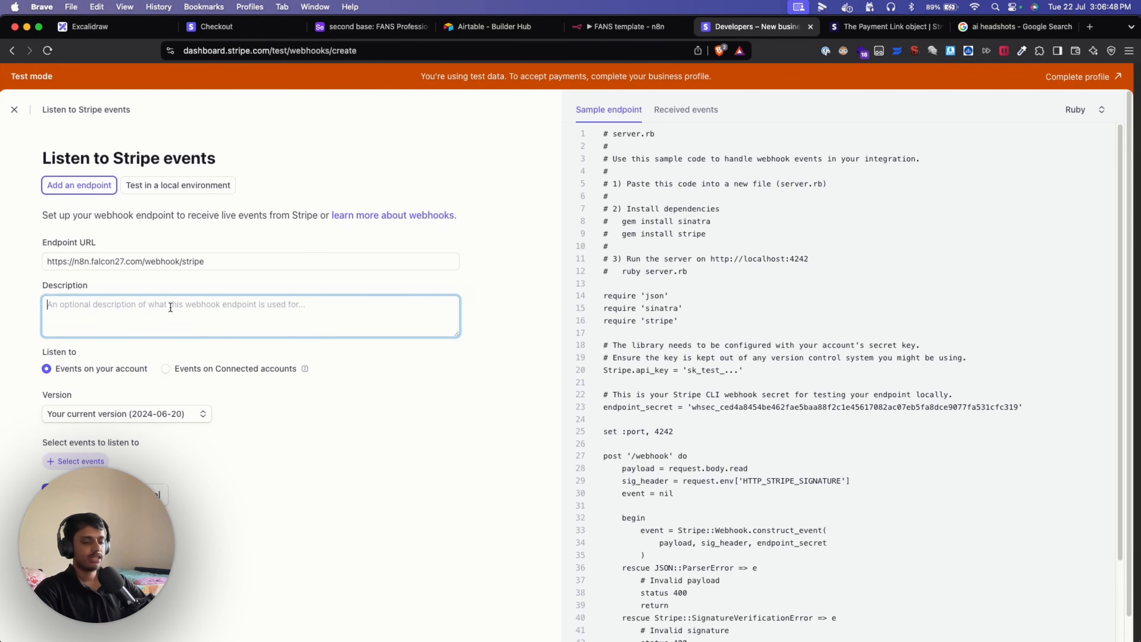
type("n8n te")
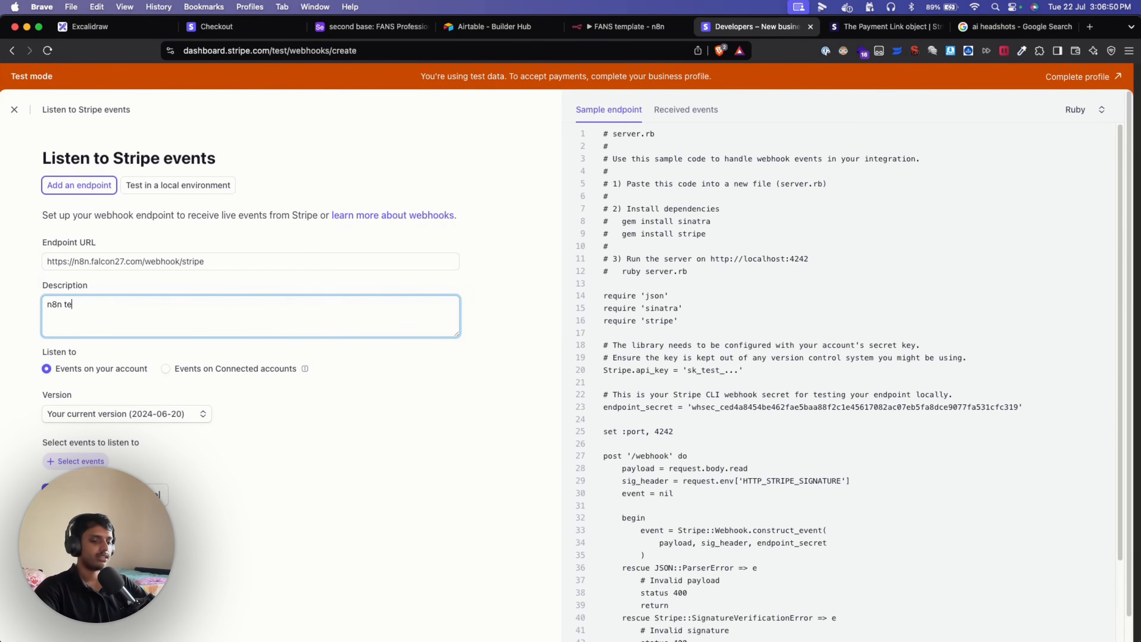
type("st")
left_click(372, 435)
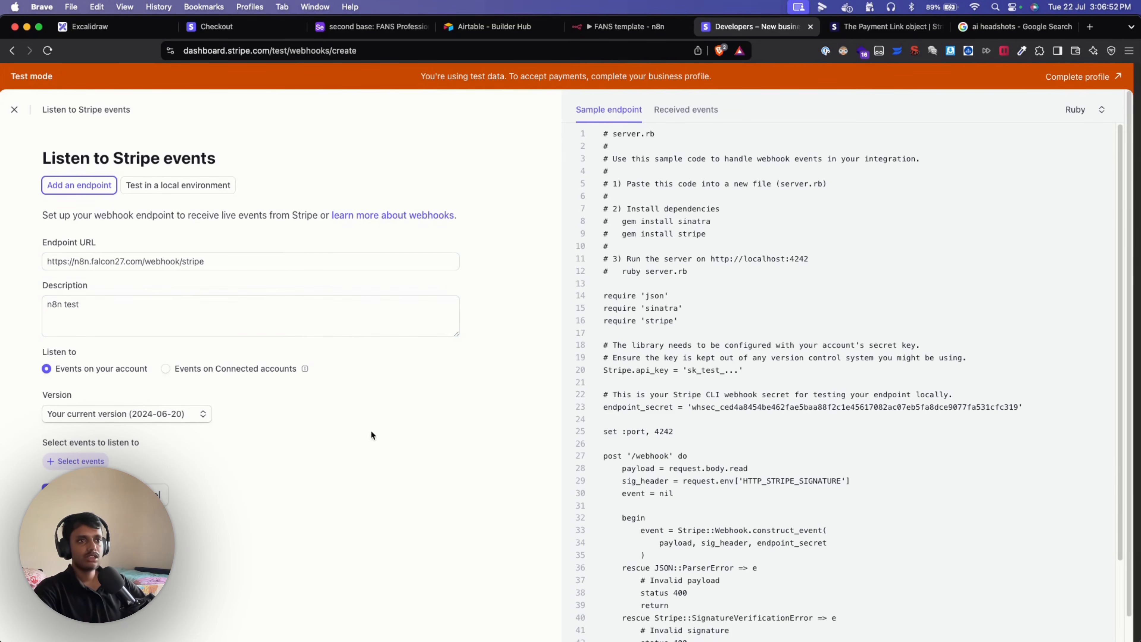
left_click(97, 462)
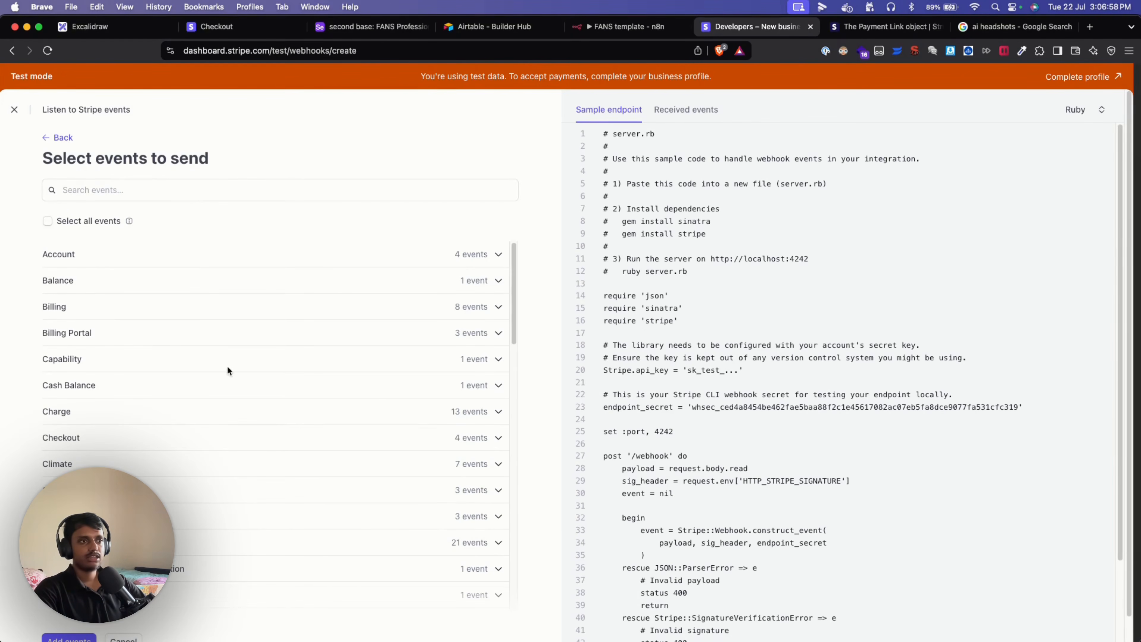
Add only the checkout.session.completed event and create the endpoint.
scroll(311, 445, "down", 2)
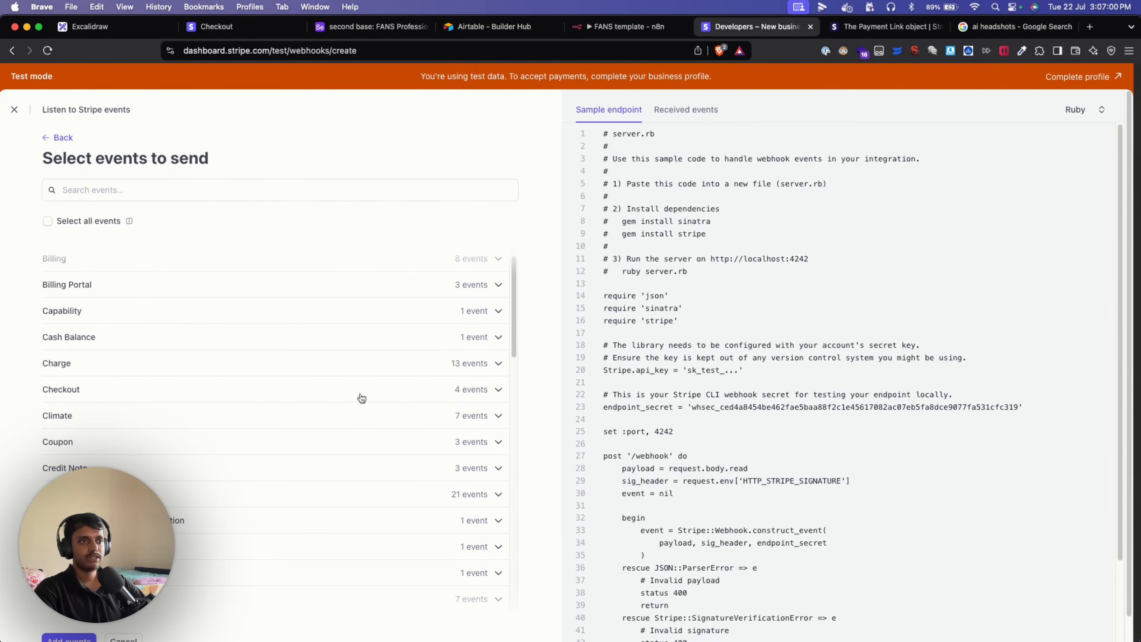
left_click(478, 396)
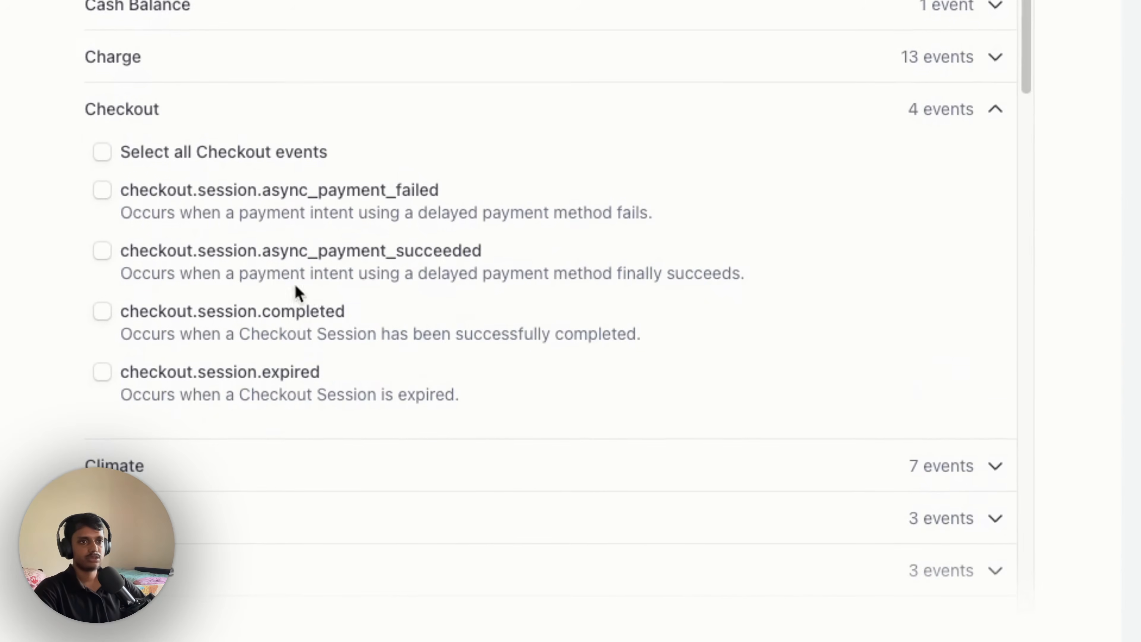
left_click(239, 320)
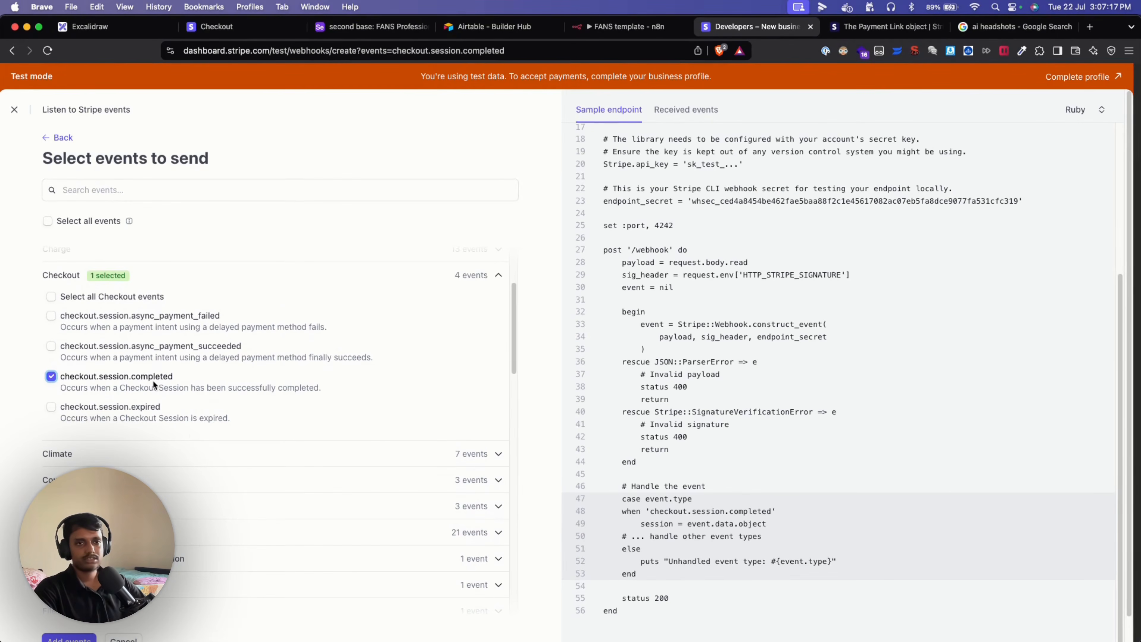
scroll(190, 434, "down", 1)
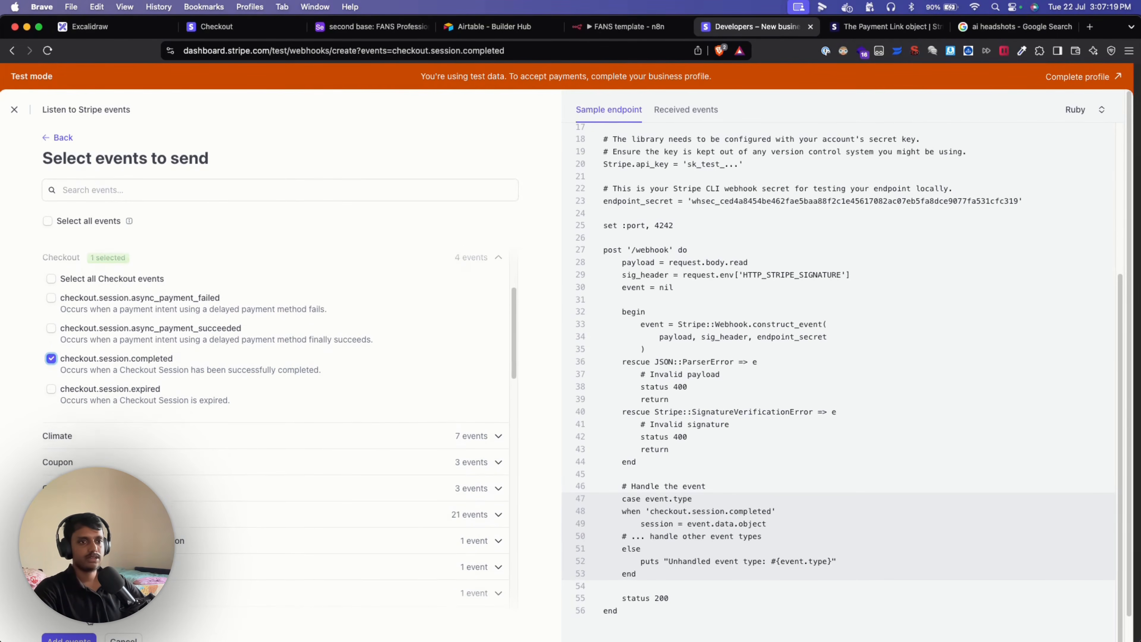
left_click(69, 638)
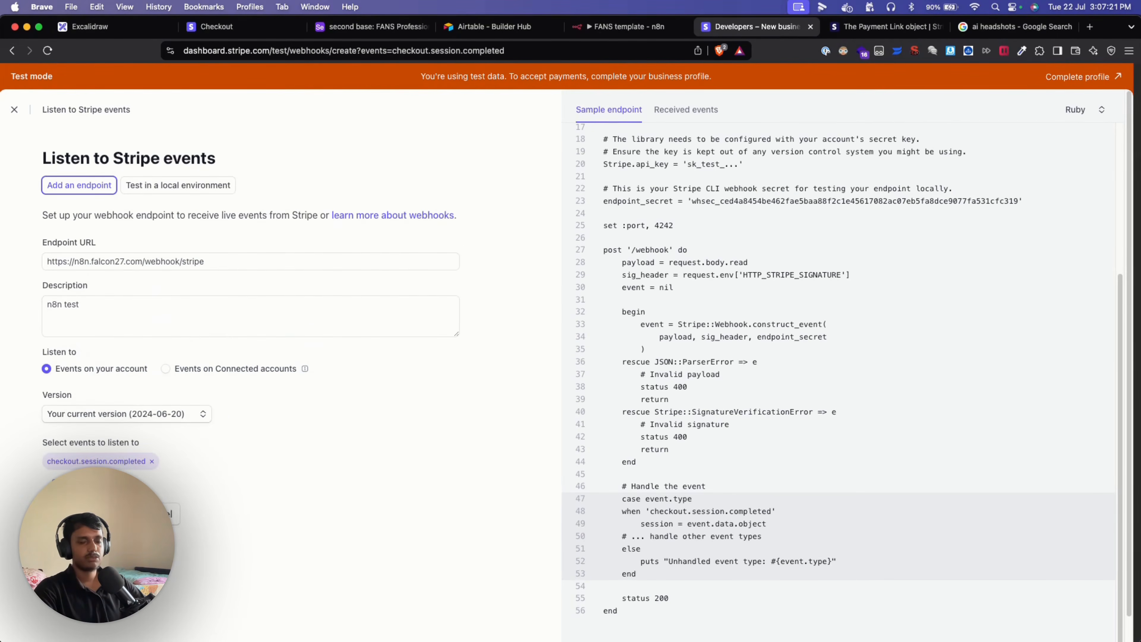
left_click(85, 514)
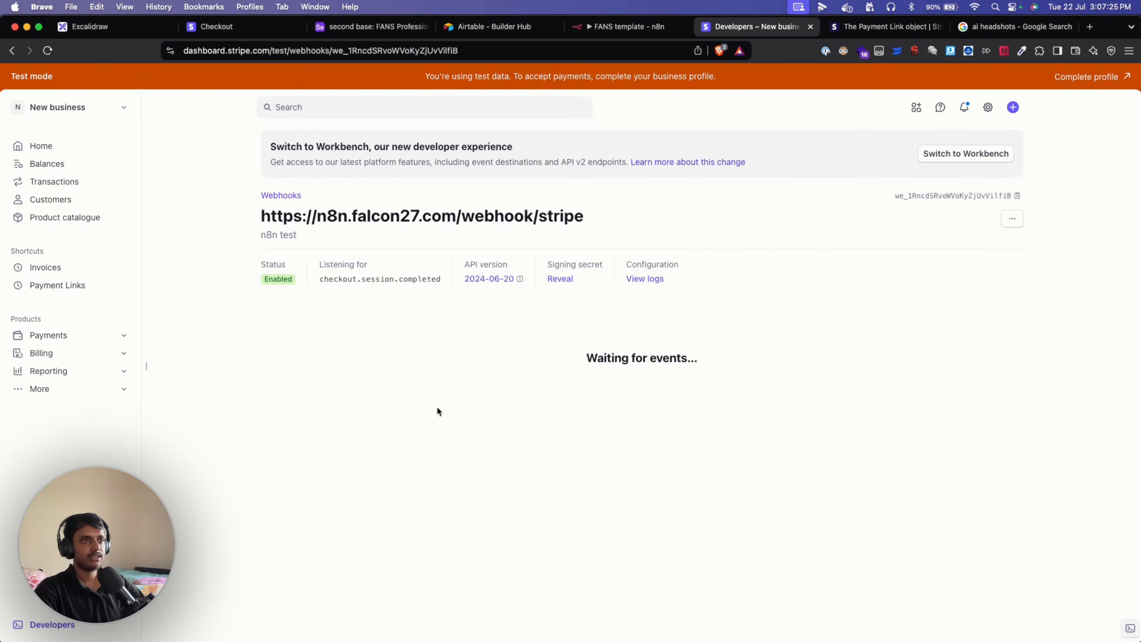
Open the n8n Crypto node and inspect its current Secret value.
left_click(634, 27)
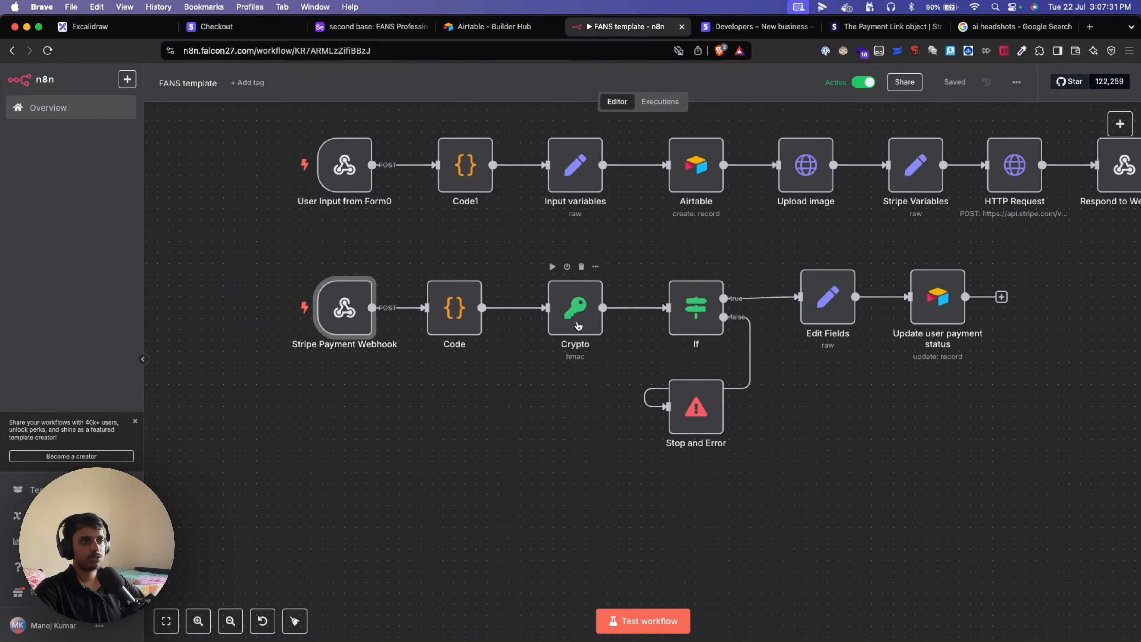
double_click(579, 317)
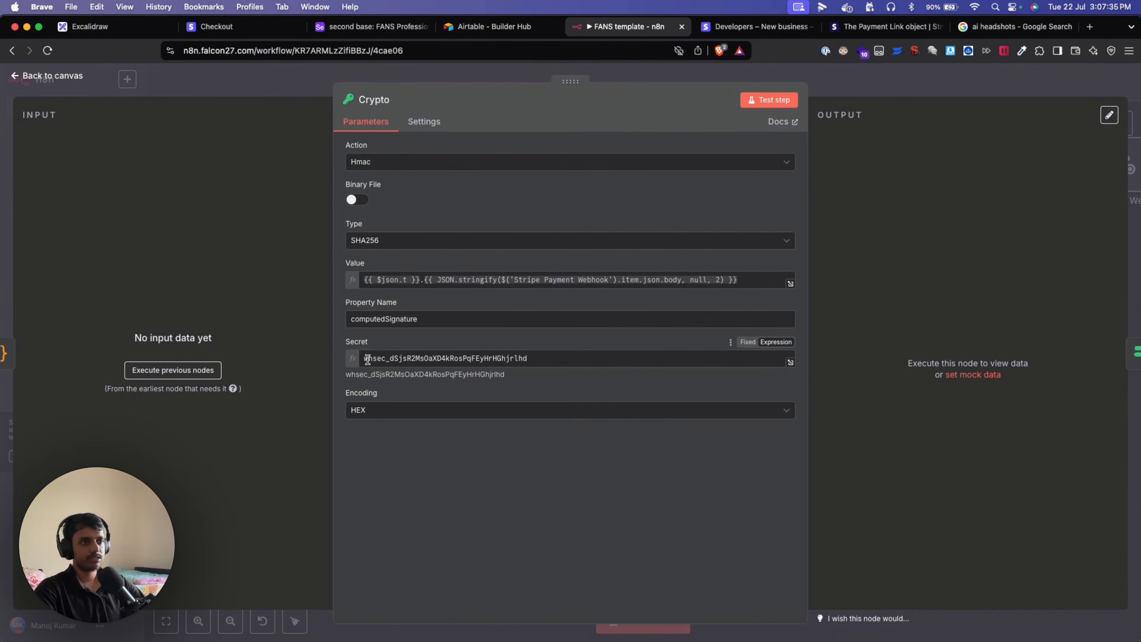
left_click_drag(368, 360, 537, 359)
left_click(498, 473)
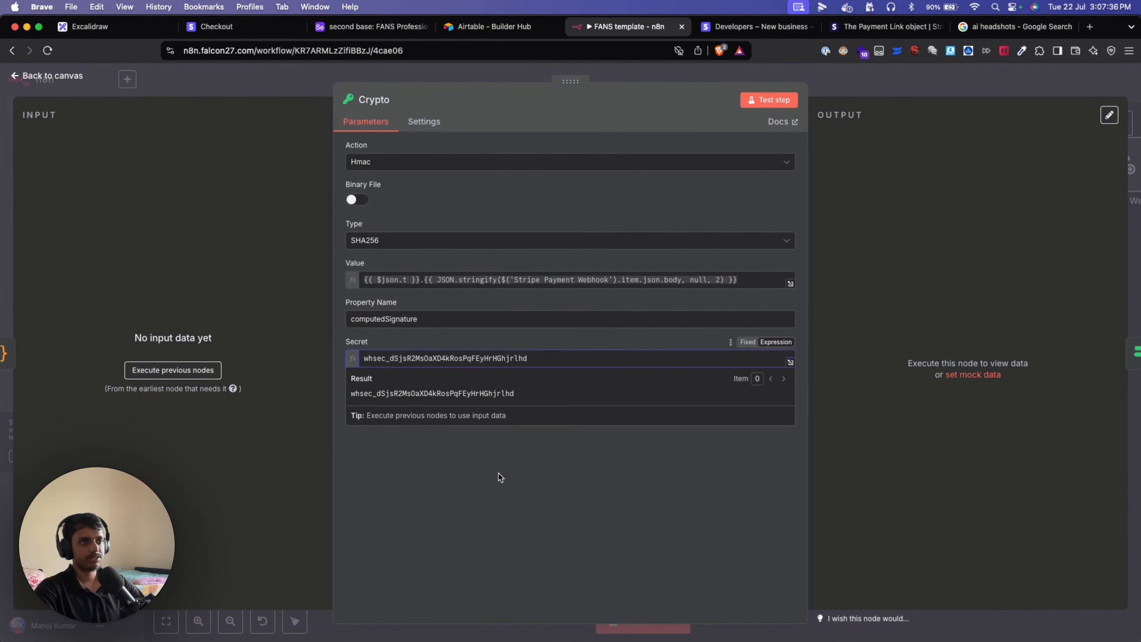
Copy the Stripe endpoint's signing secret and paste it over the Crypto node's Secret.
left_click(735, 28)
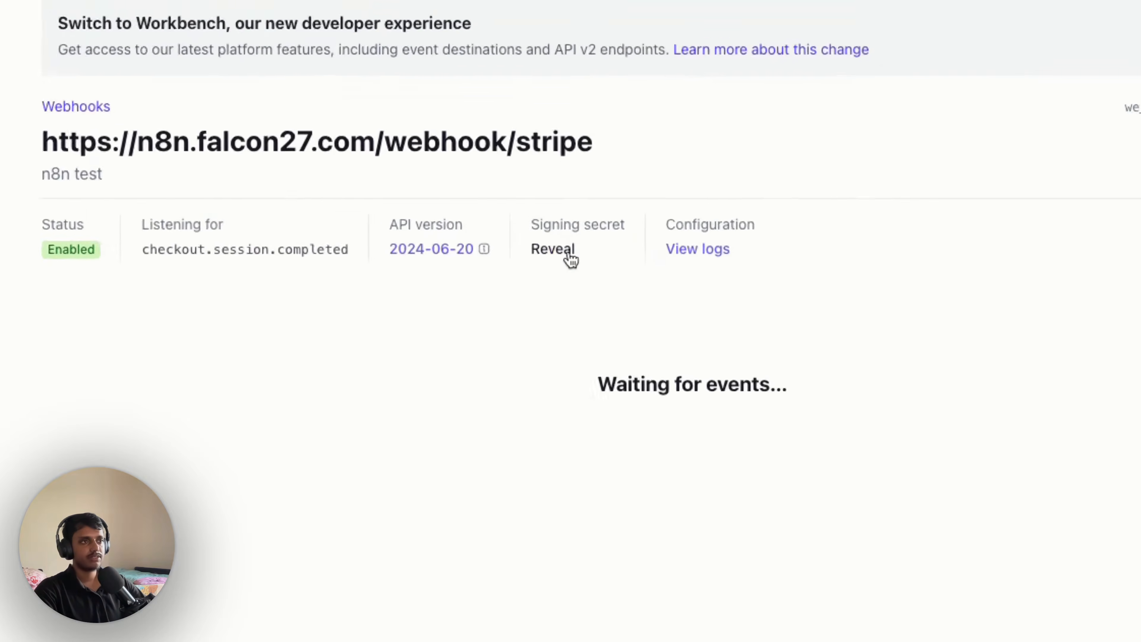
left_click(567, 280)
double_click(600, 278)
key("ctrl+c")
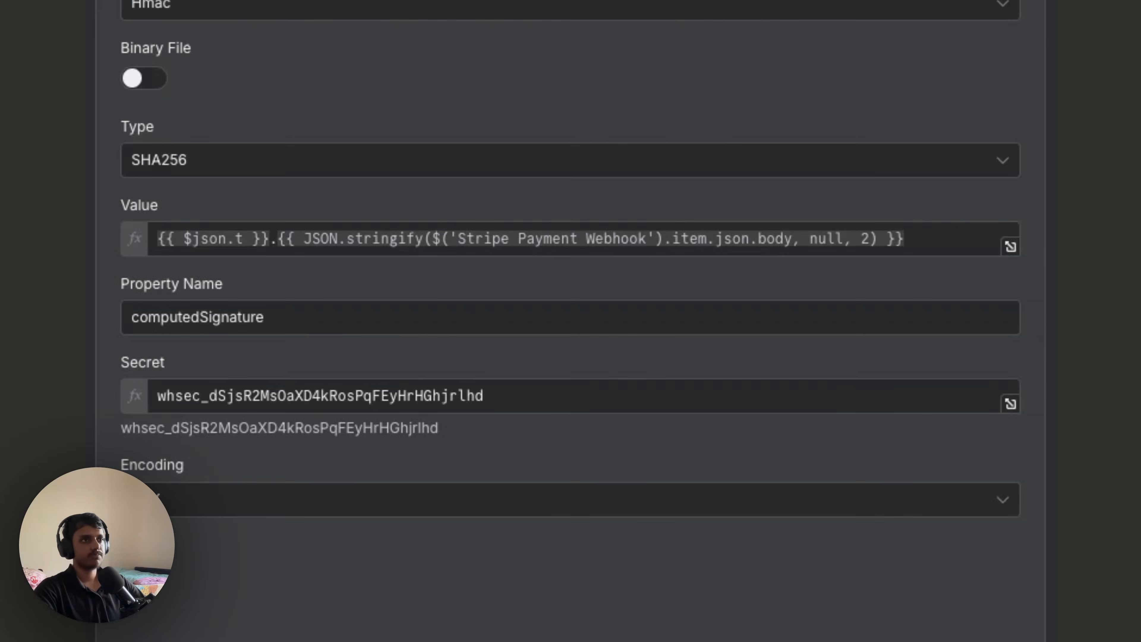
left_click(374, 389)
double_click(376, 388)
key("ctrl+v")
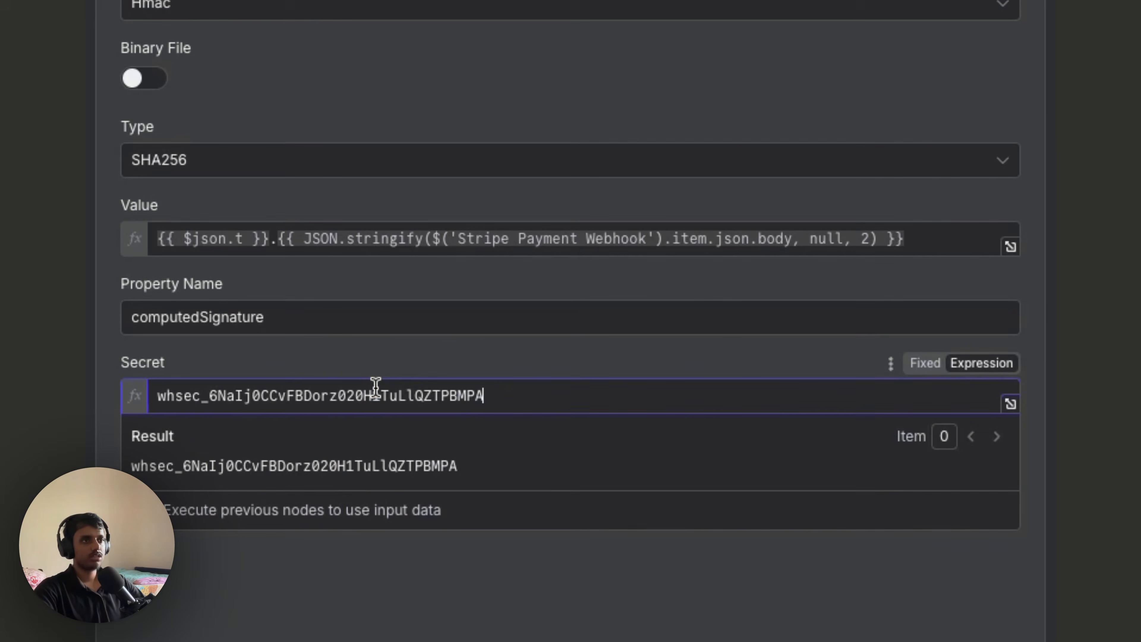
left_click(403, 638)
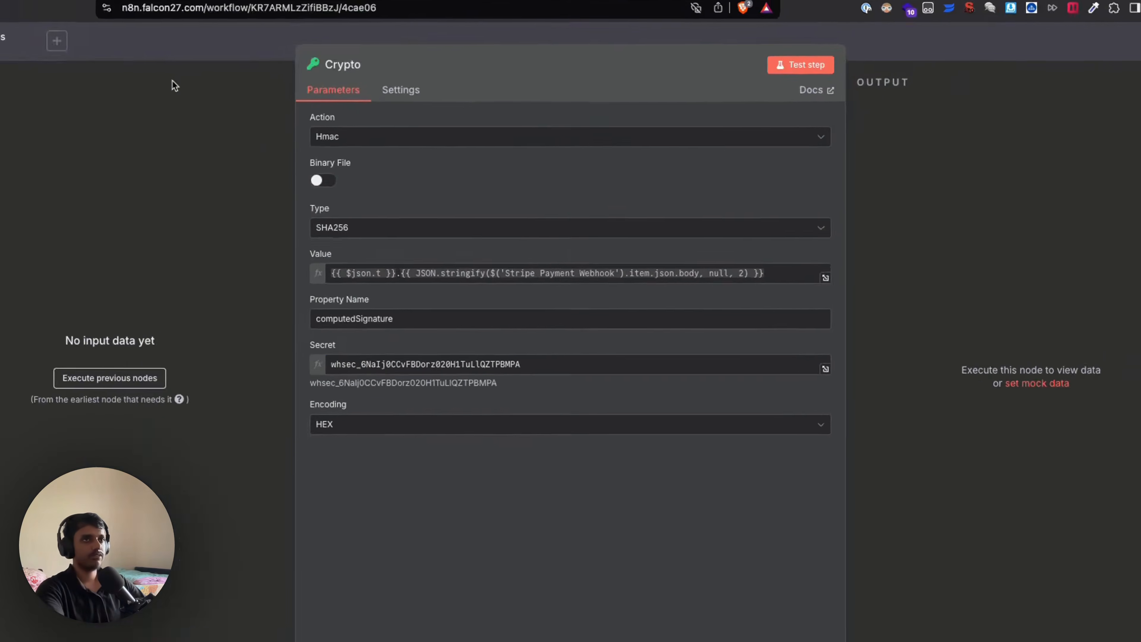
left_click(220, 83)
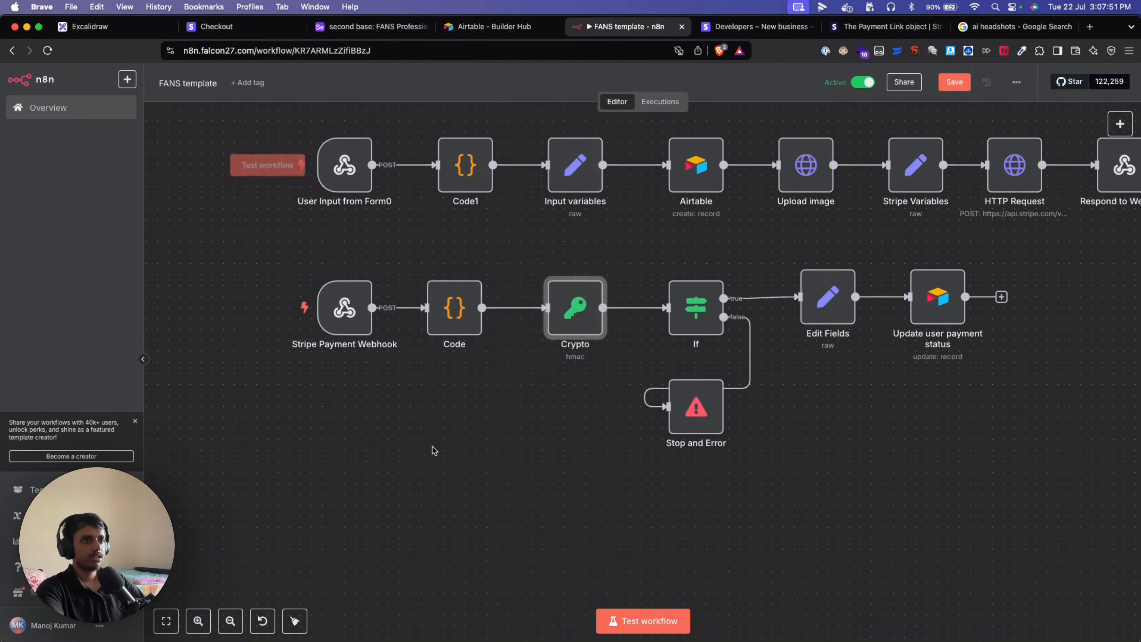
left_click_drag(288, 264, 619, 404)
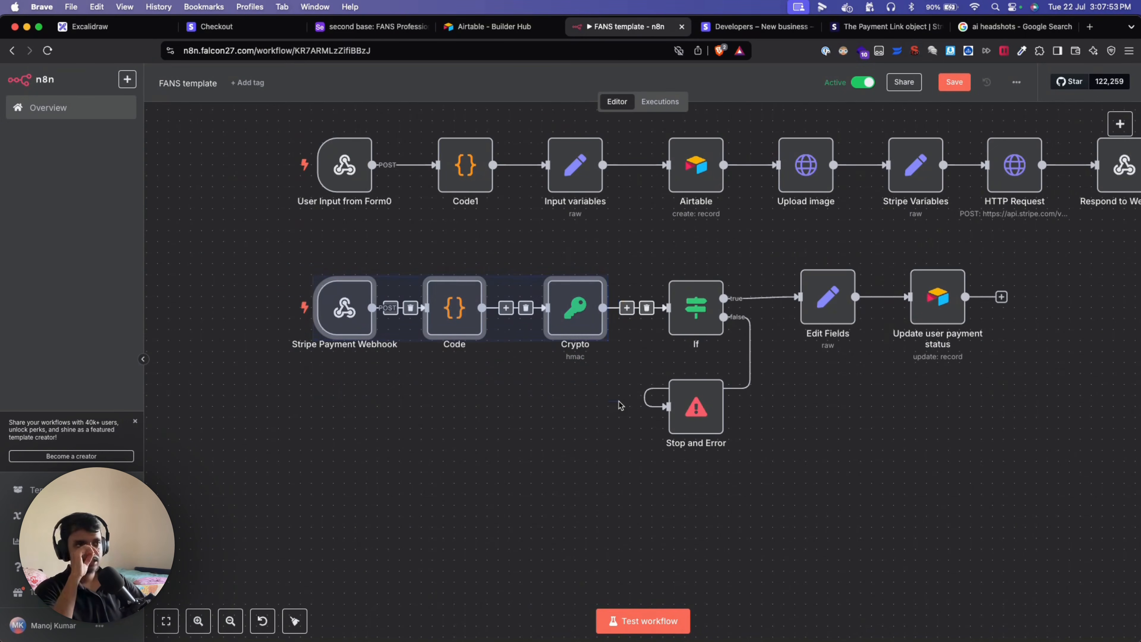
left_click(562, 411)
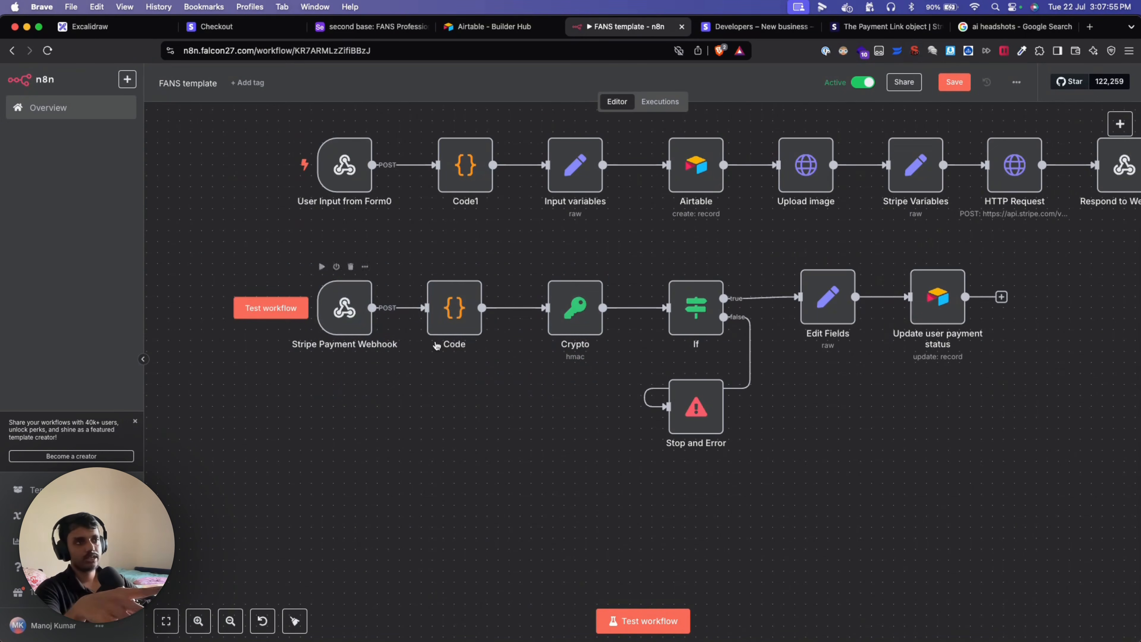
double_click(572, 314)
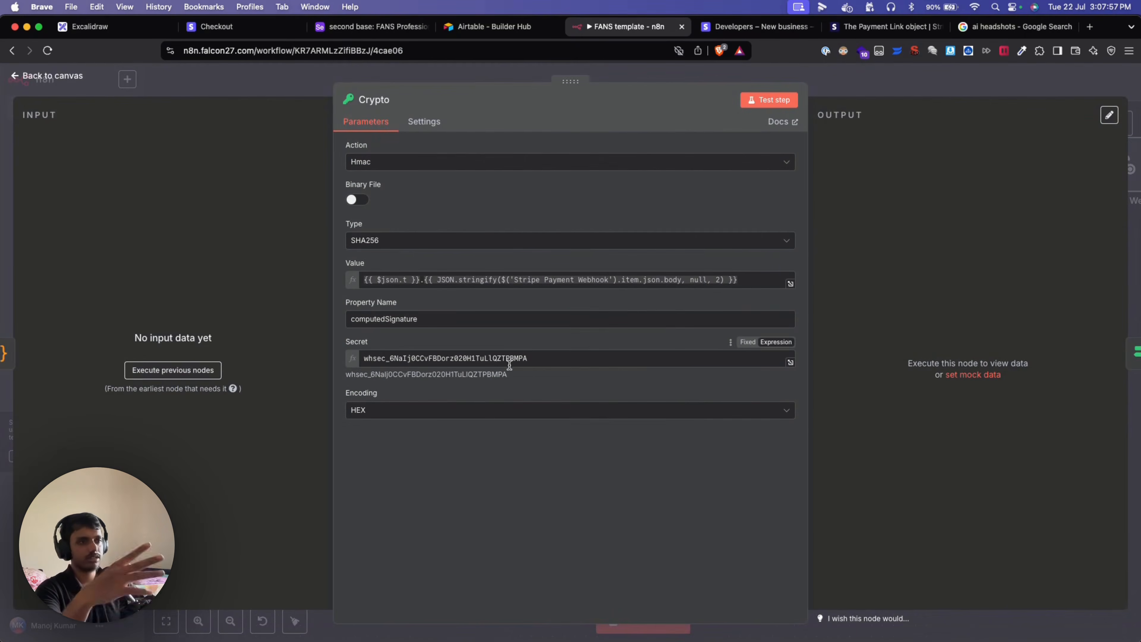
left_click(215, 81)
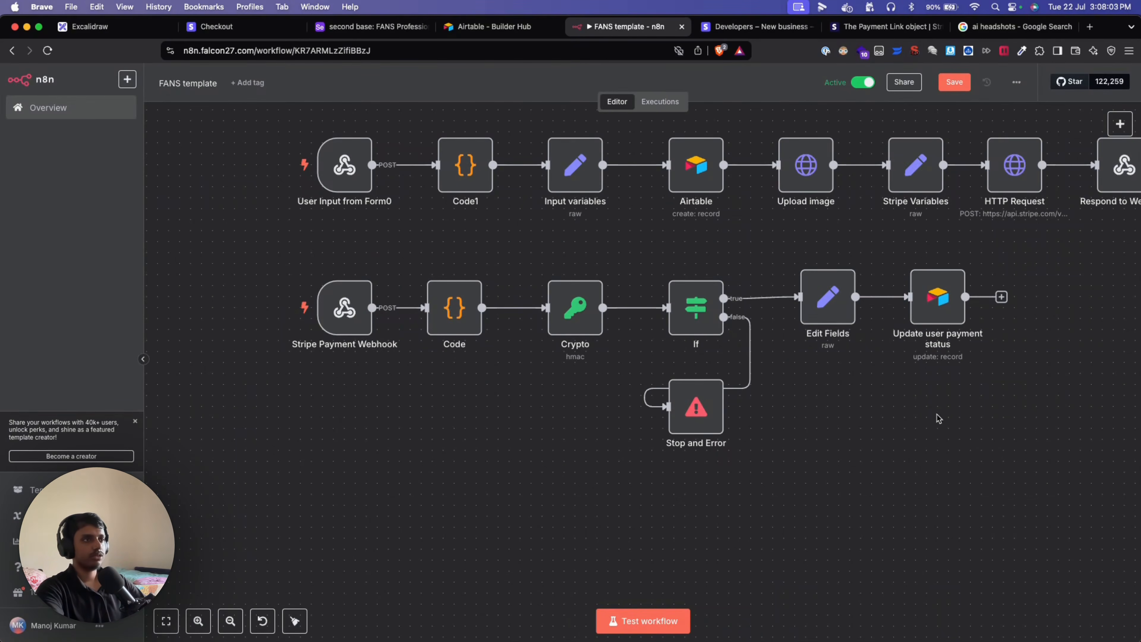
left_click_drag(300, 253, 791, 474)
left_click(928, 465)
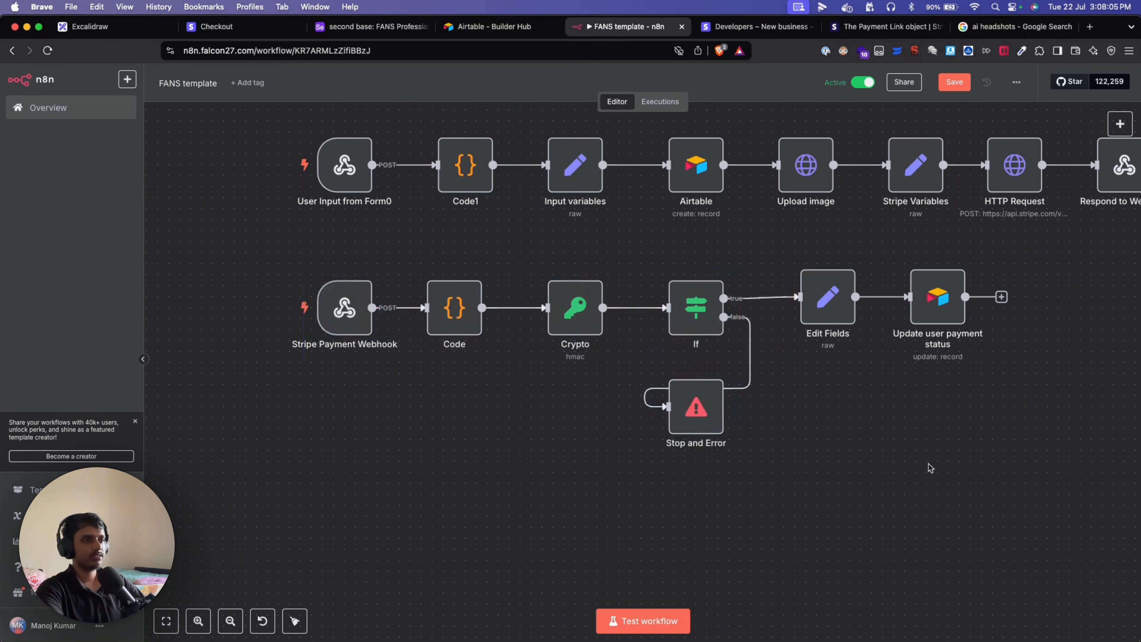
left_click_drag(917, 453, 764, 492)
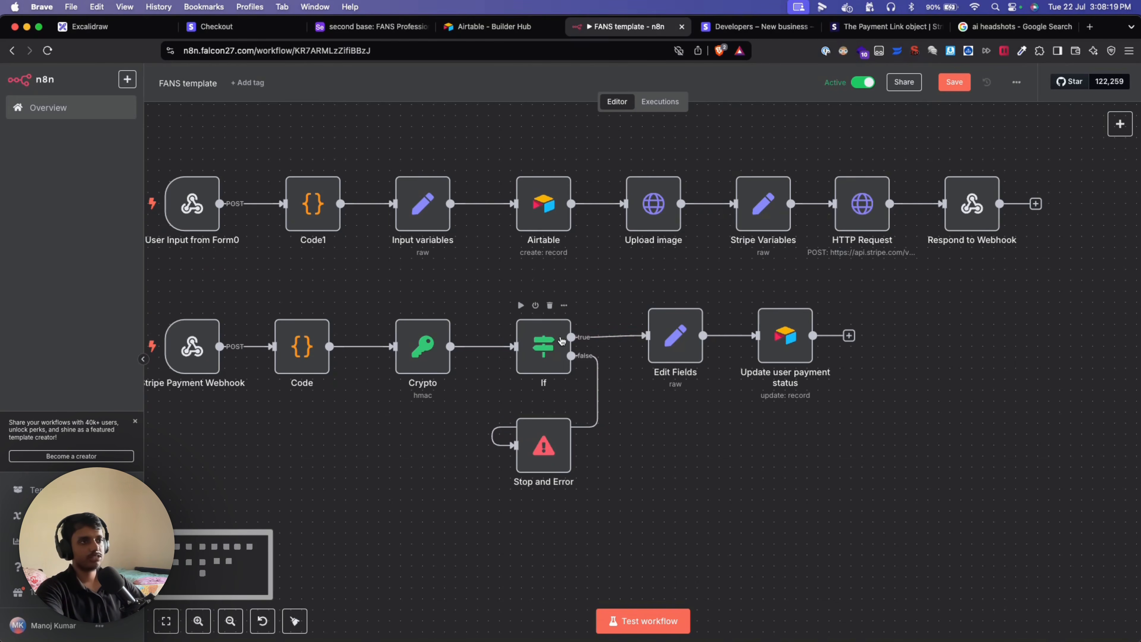
scroll(494, 531, "left", 1)
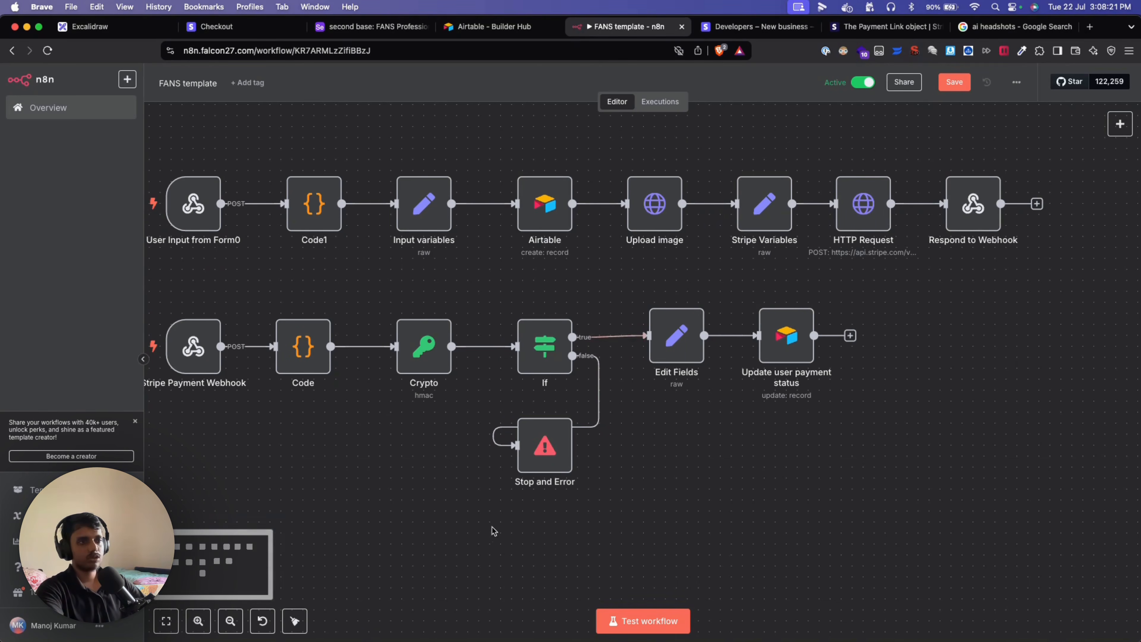
left_click_drag(633, 512, 182, 290)
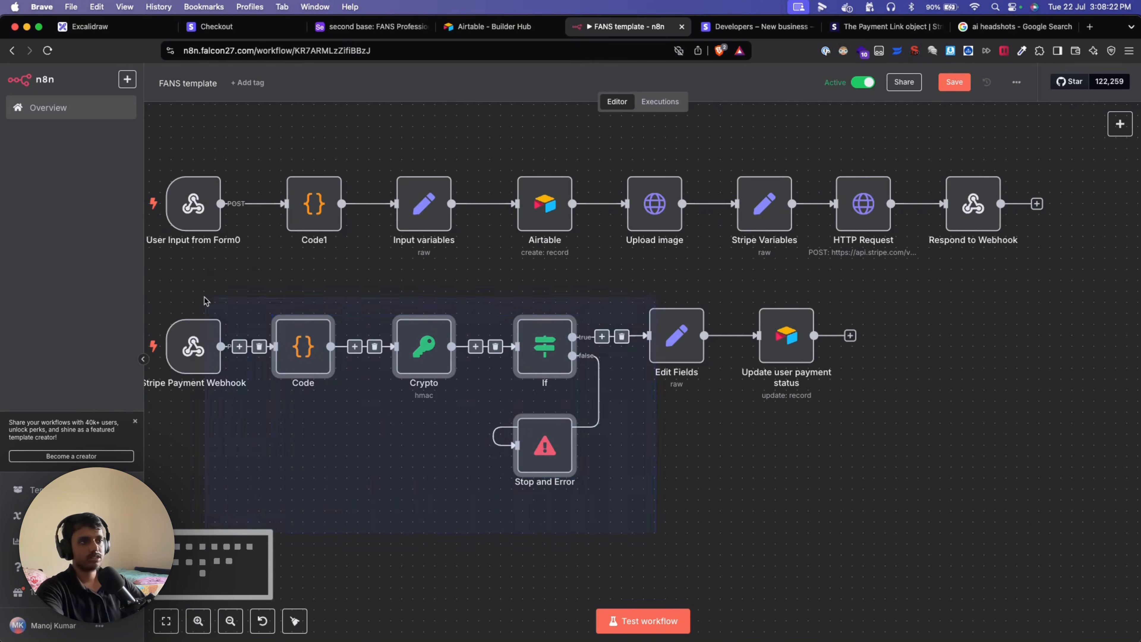
left_click(839, 484)
left_click_drag(777, 446, 687, 490)
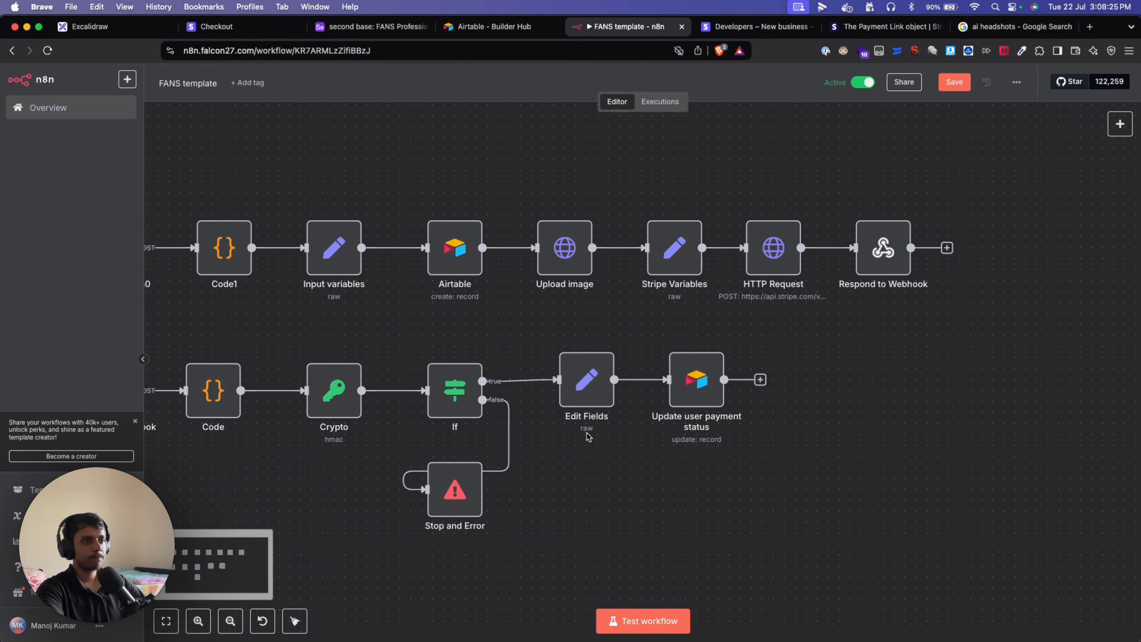
double_click(604, 390)
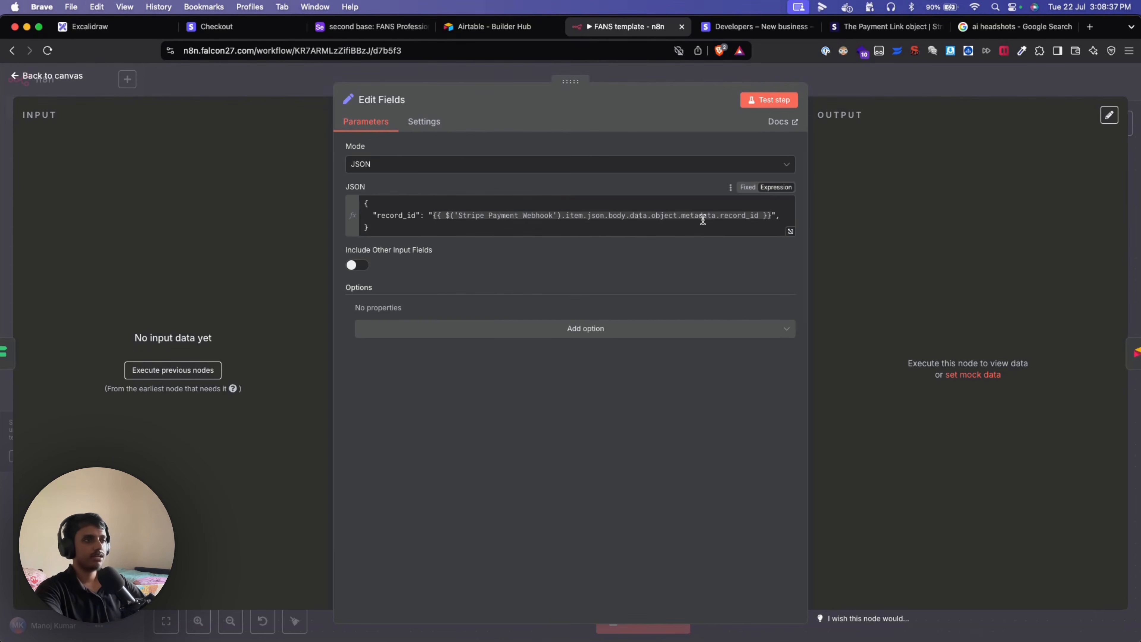
left_click_drag(681, 217, 746, 217)
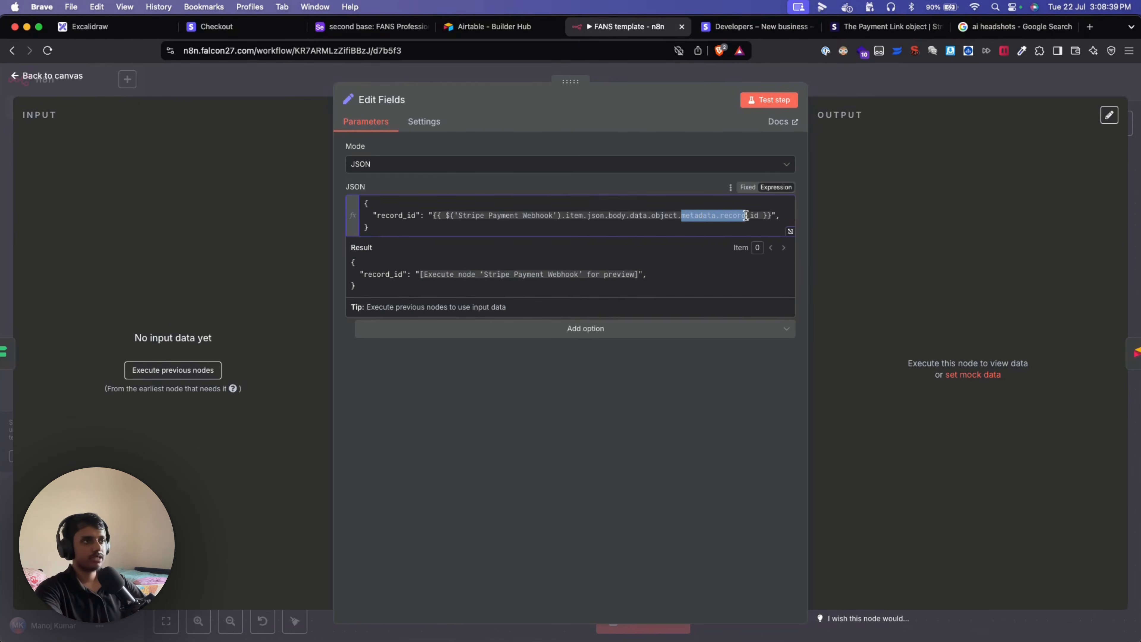
left_click(625, 406)
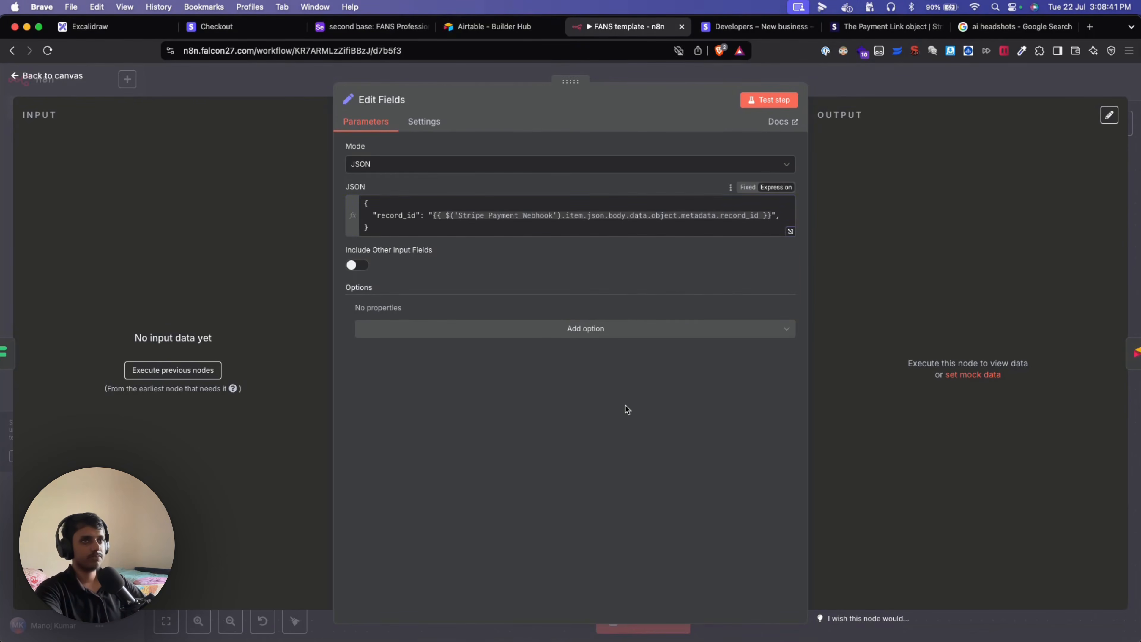
left_click(53, 76)
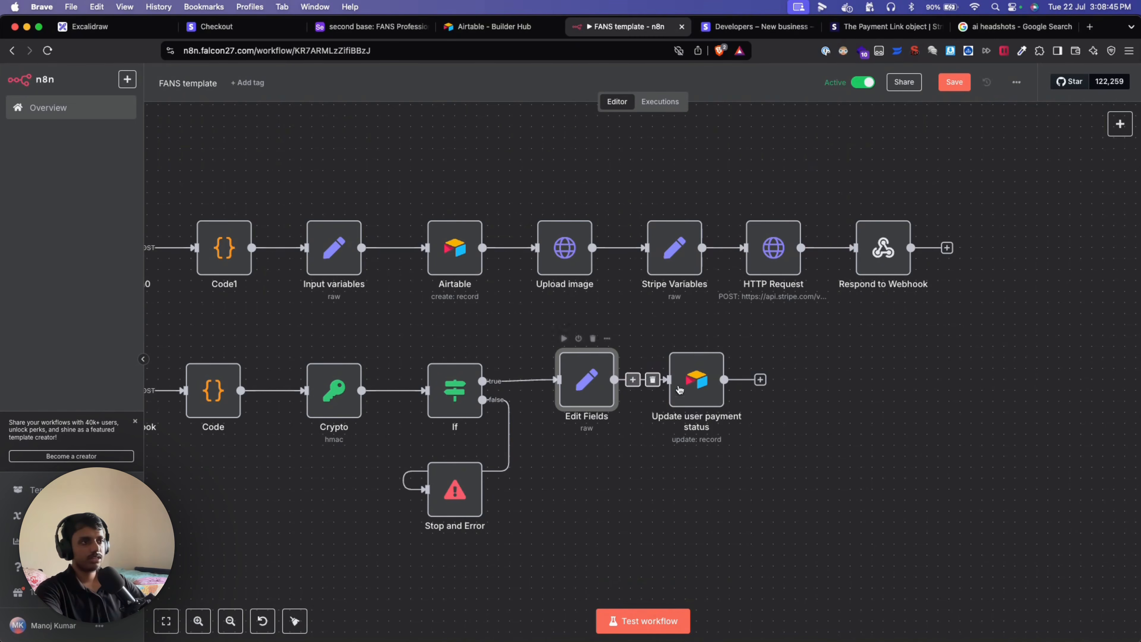
Inspect the settings of the Update user payment status node.
double_click(702, 387)
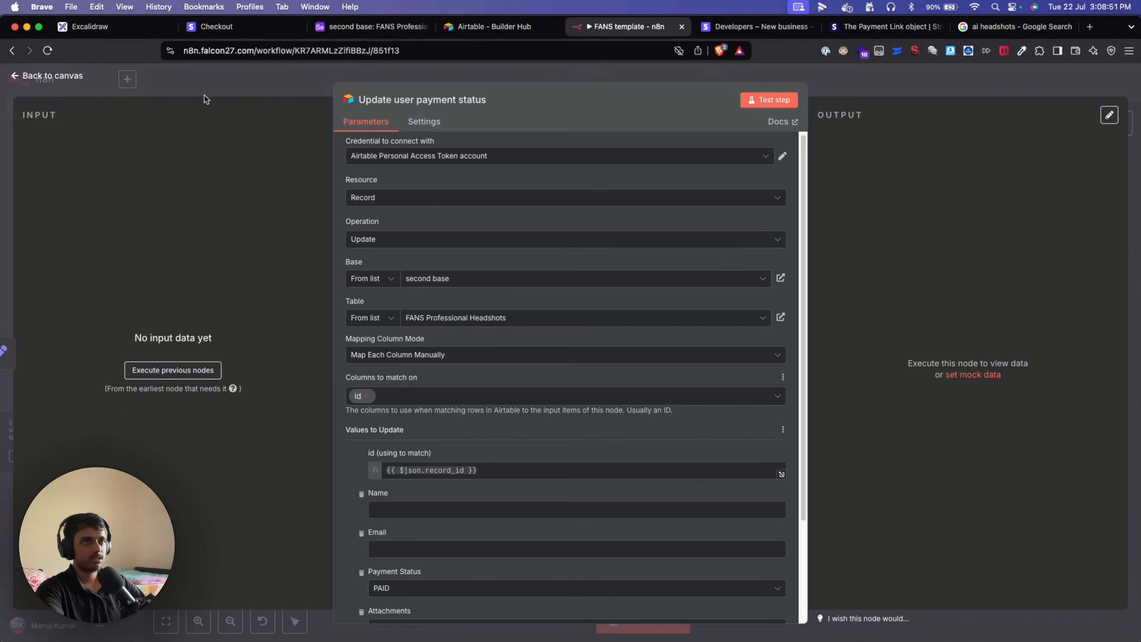
left_click(185, 81)
double_click(699, 386)
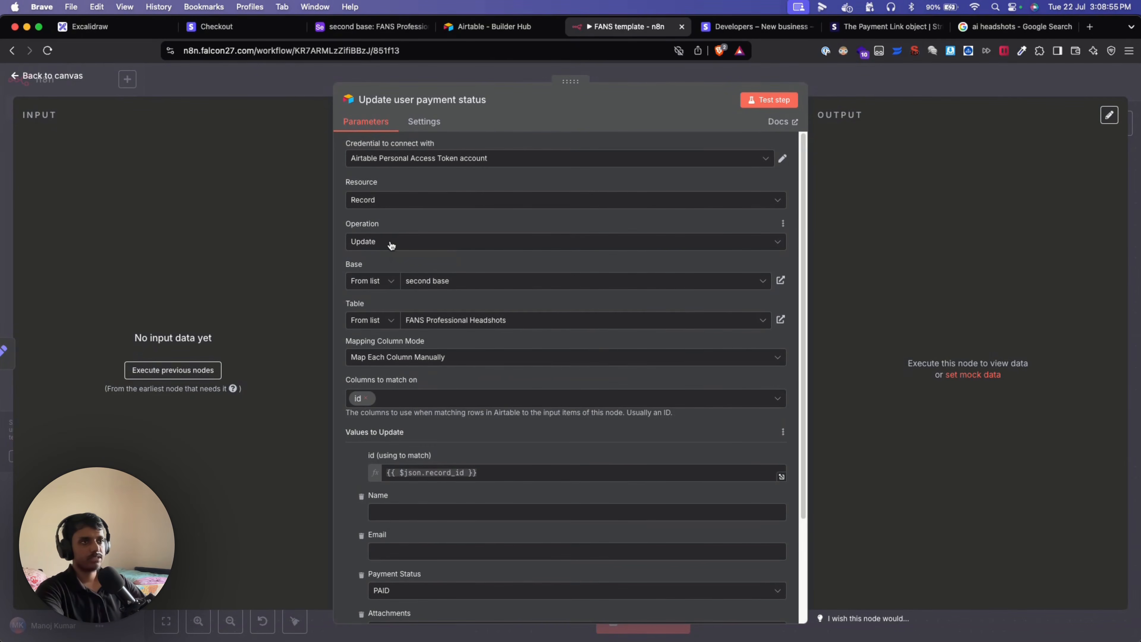
scroll(519, 345, "down", 3)
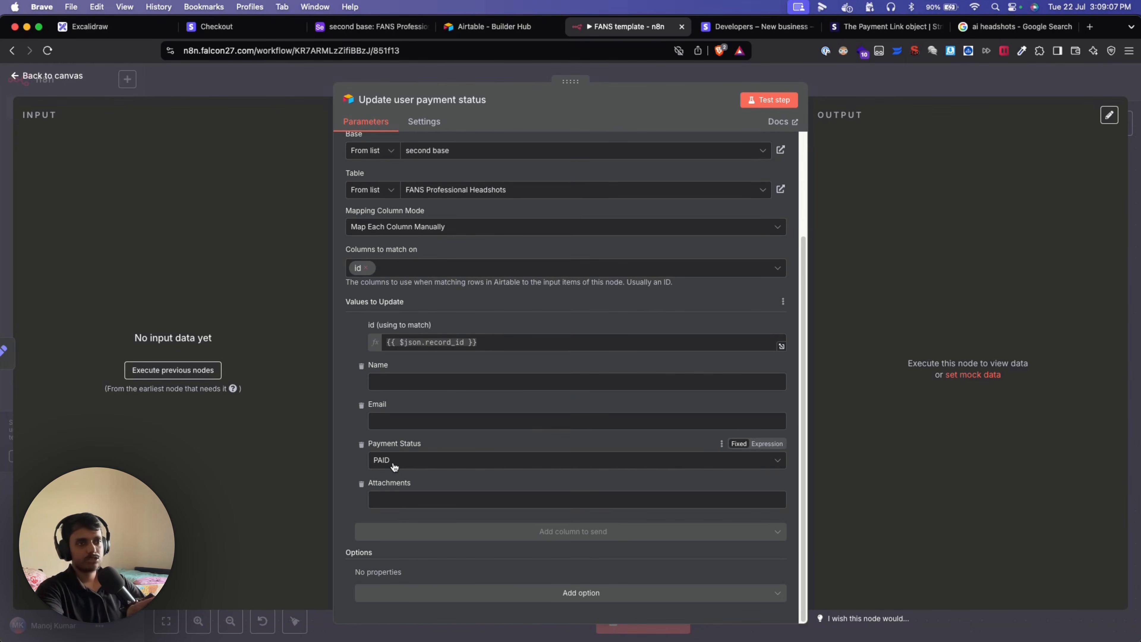
left_click(274, 76)
Save the FANS template workflow so the editor reads Saved.
scroll(874, 516, "left", 5)
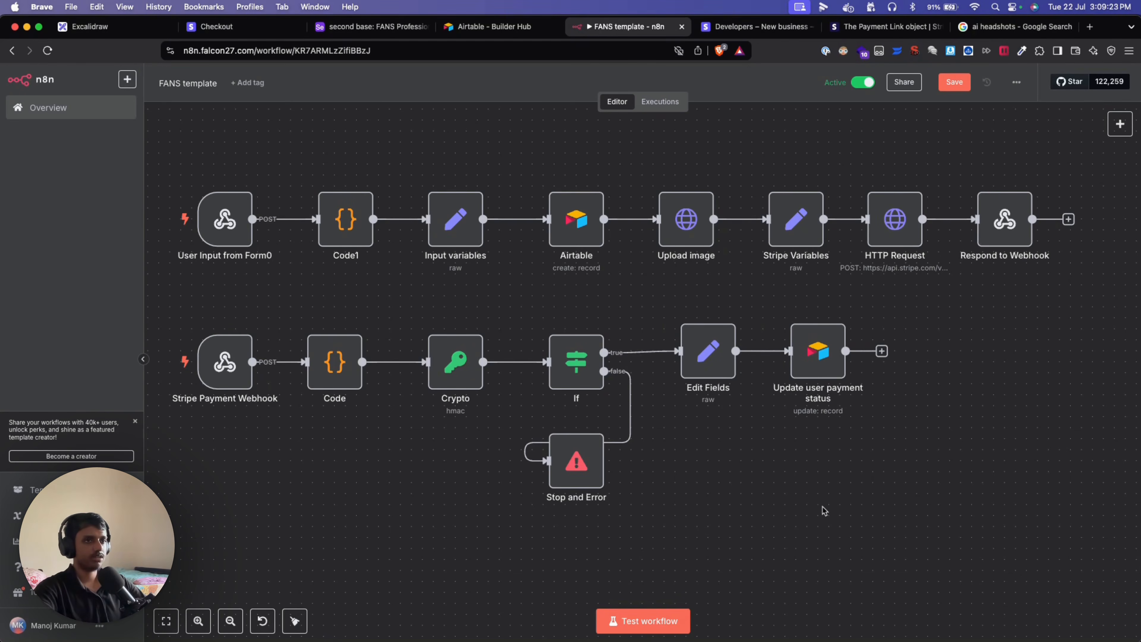
scroll(824, 511, "left", 2)
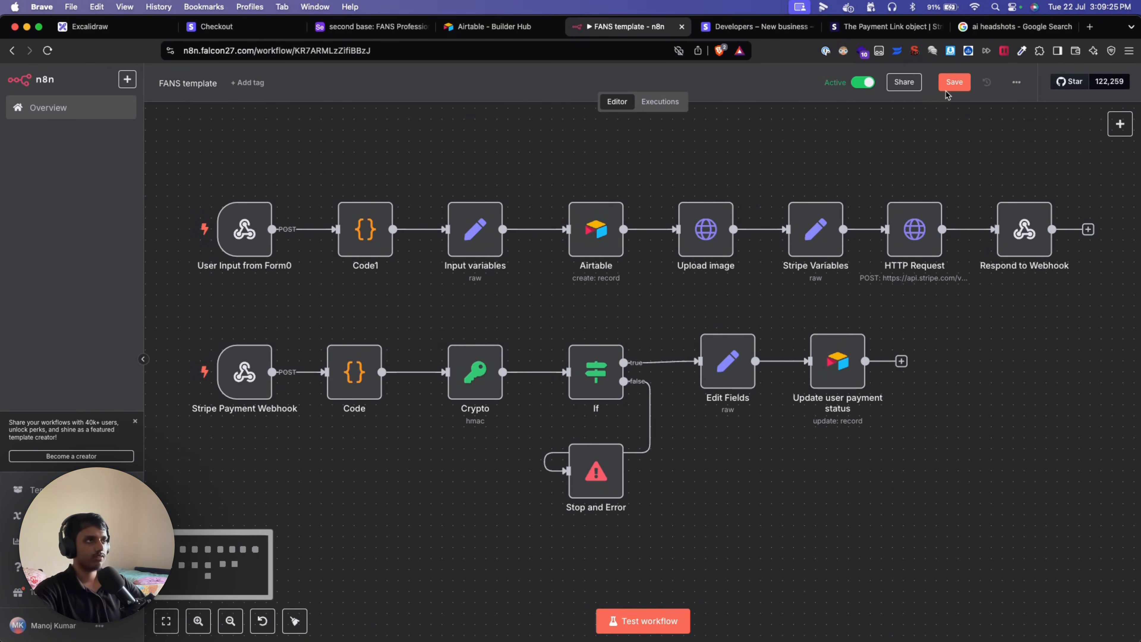
left_click(949, 88)
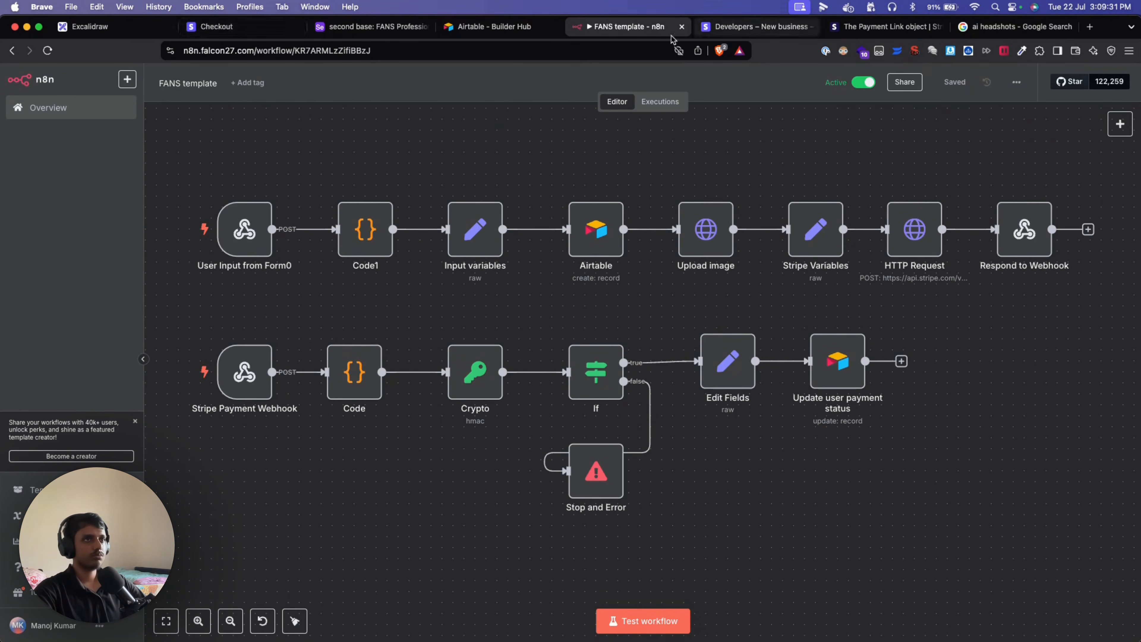
Open the Form0 headshots form preview and attach the 1609144235533.jpeg photo.
left_click(260, 28)
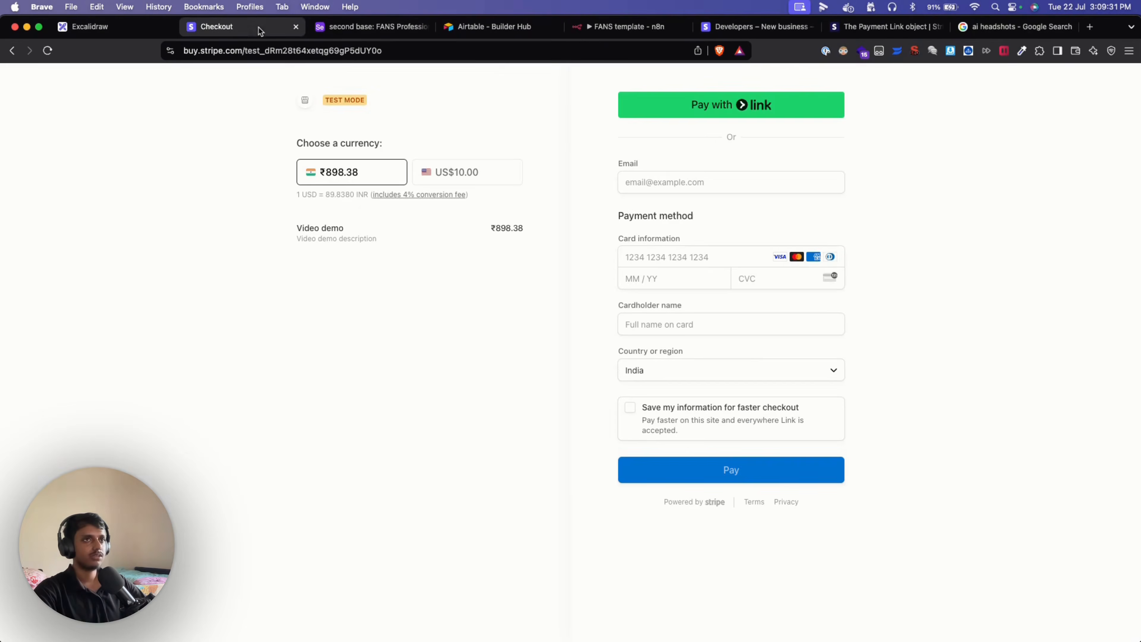
left_click(15, 51)
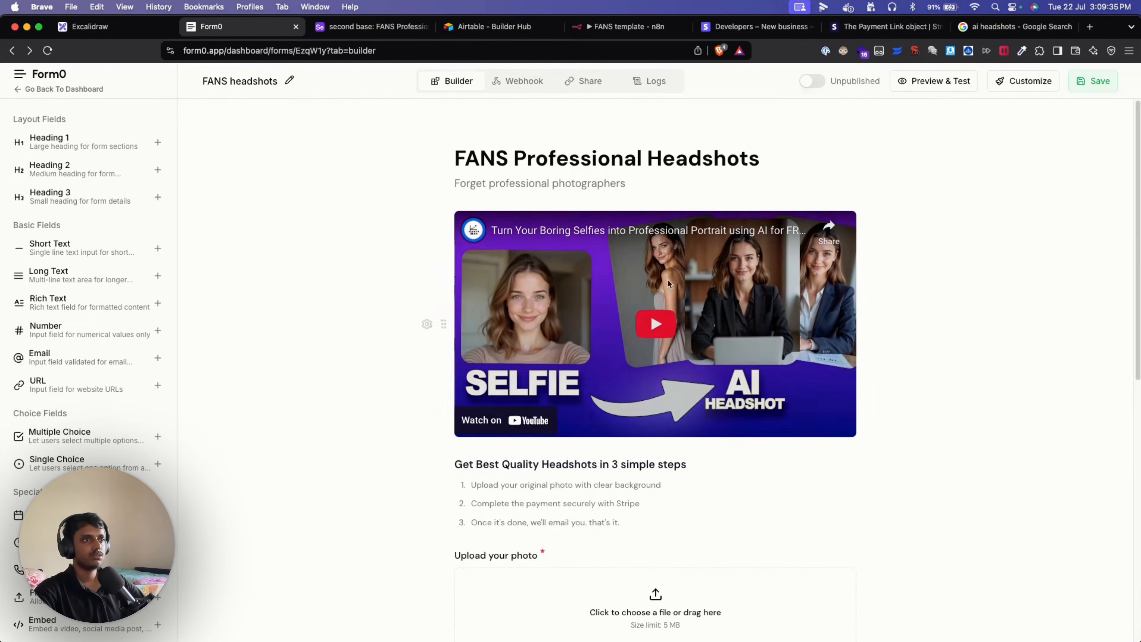
scroll(837, 305, "down", 10)
scroll(894, 224, "up", 3)
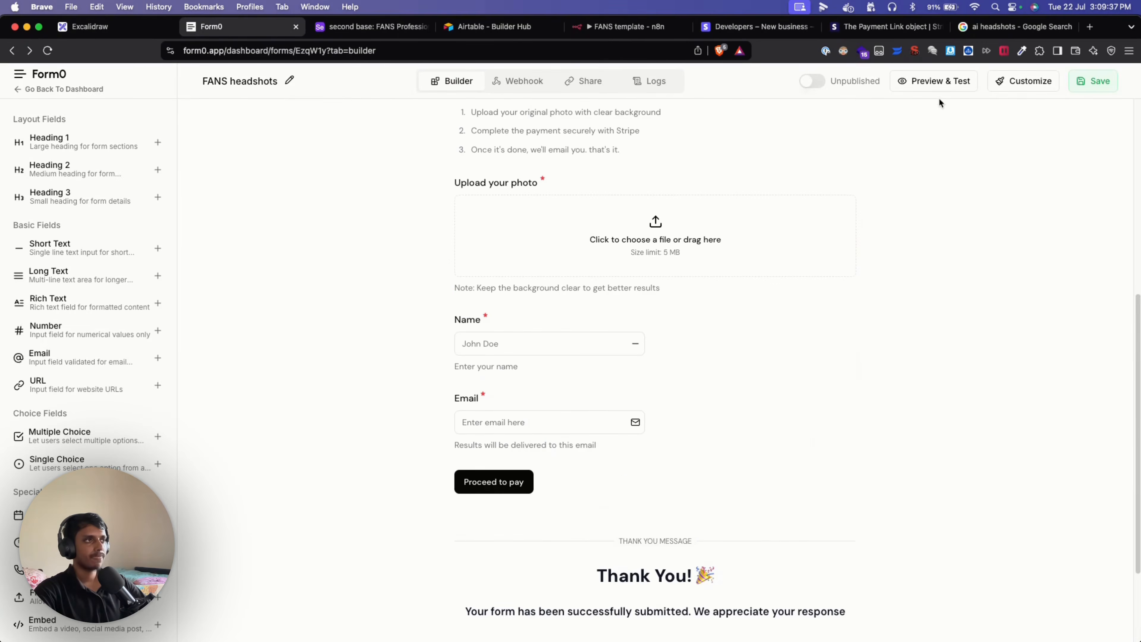
left_click(944, 84)
scroll(518, 480, "down", 6)
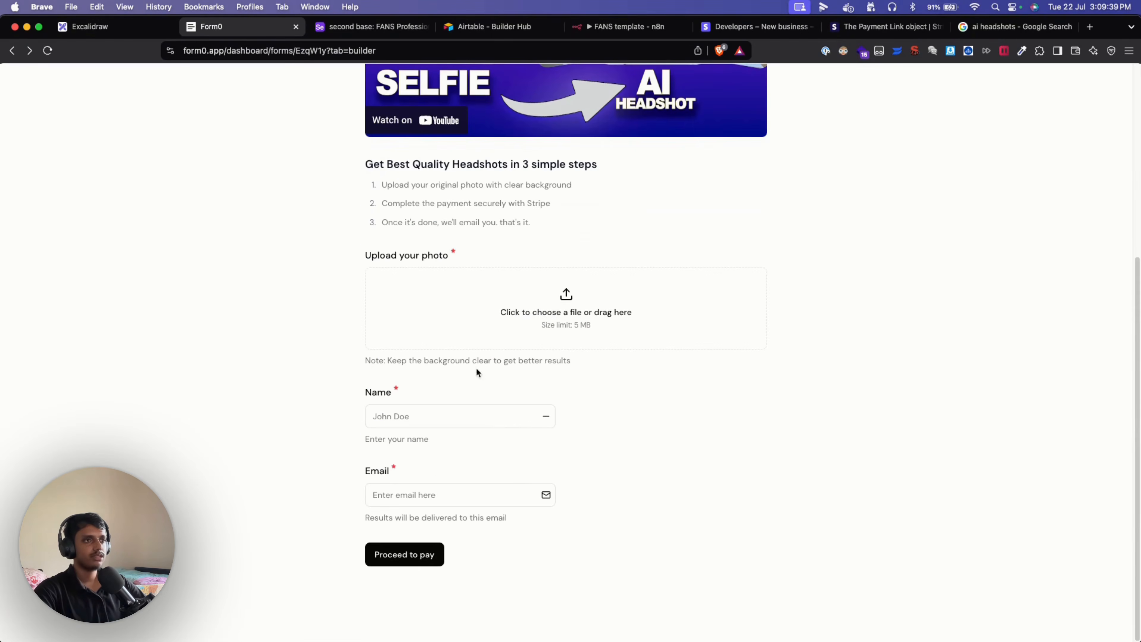
left_click(495, 343)
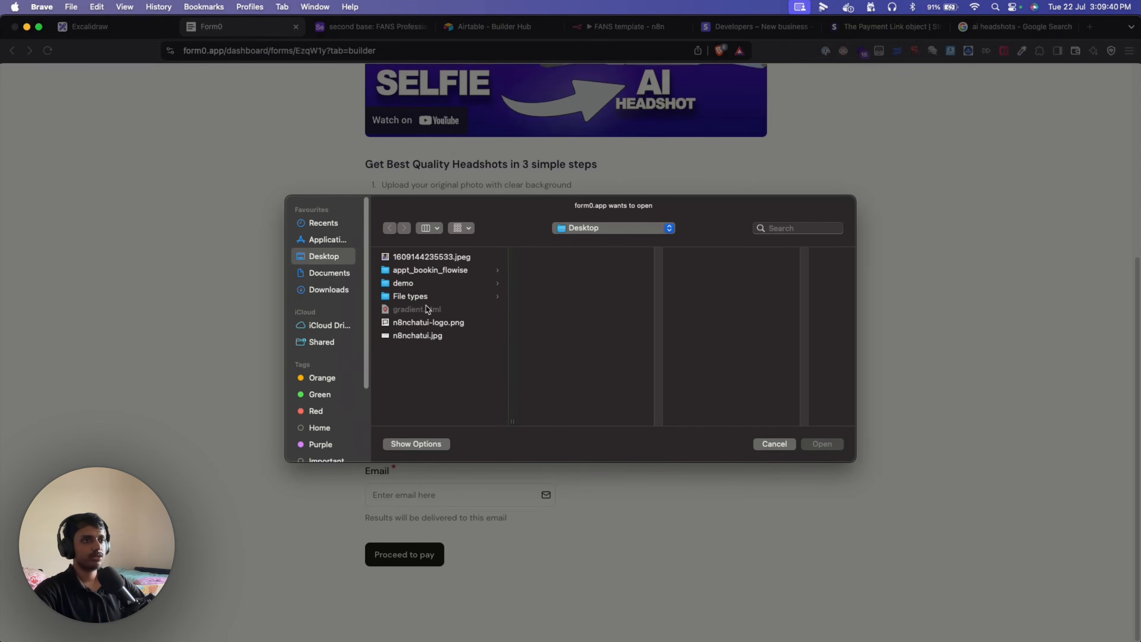
left_click(434, 260)
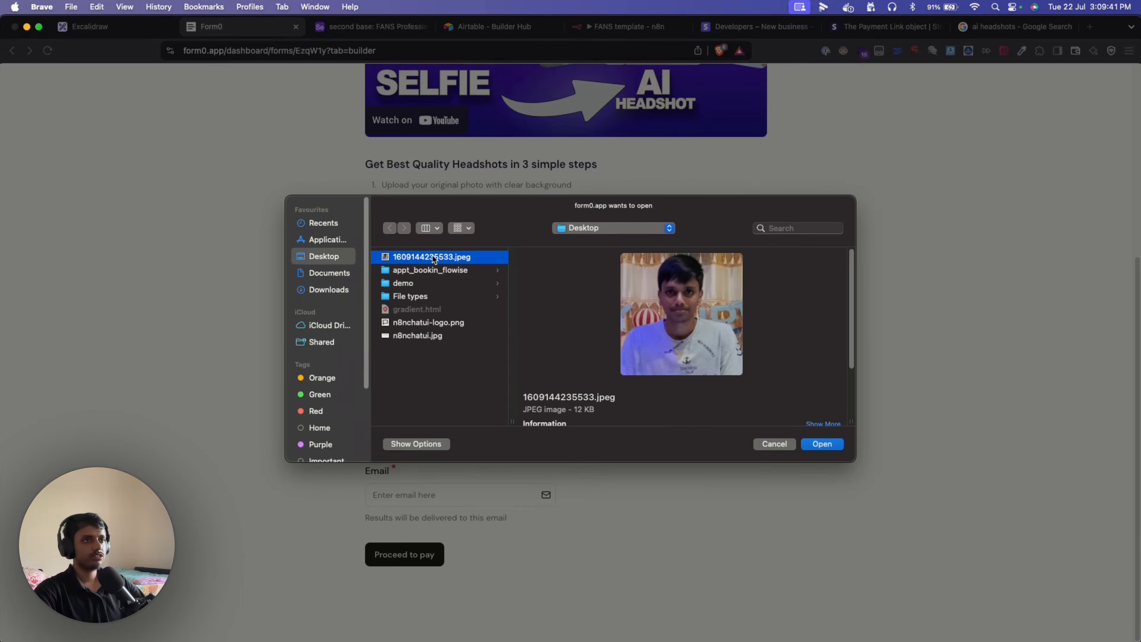
left_click(838, 444)
Fill in the customer's name and email, then proceed to the Stripe payment page.
left_click(443, 446)
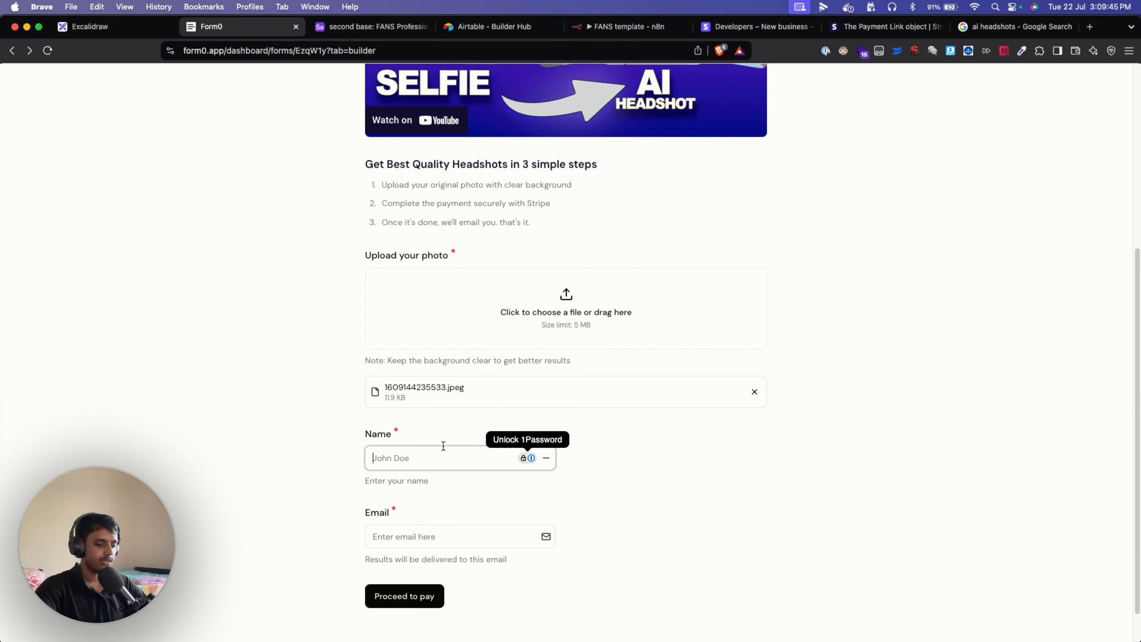
type("jenny")
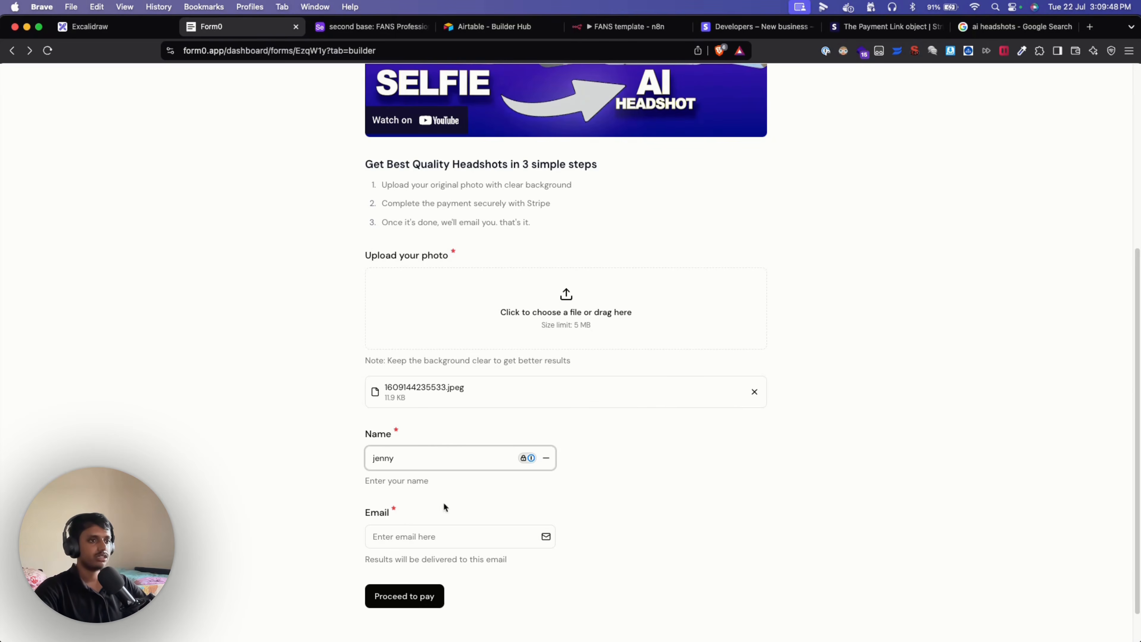
left_click(431, 539)
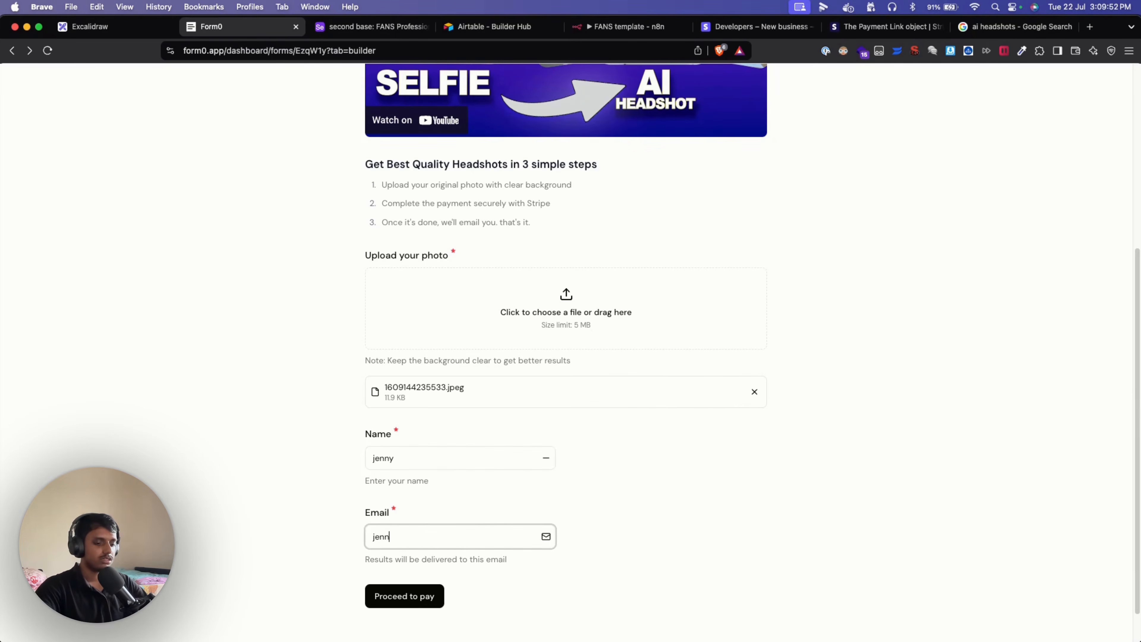
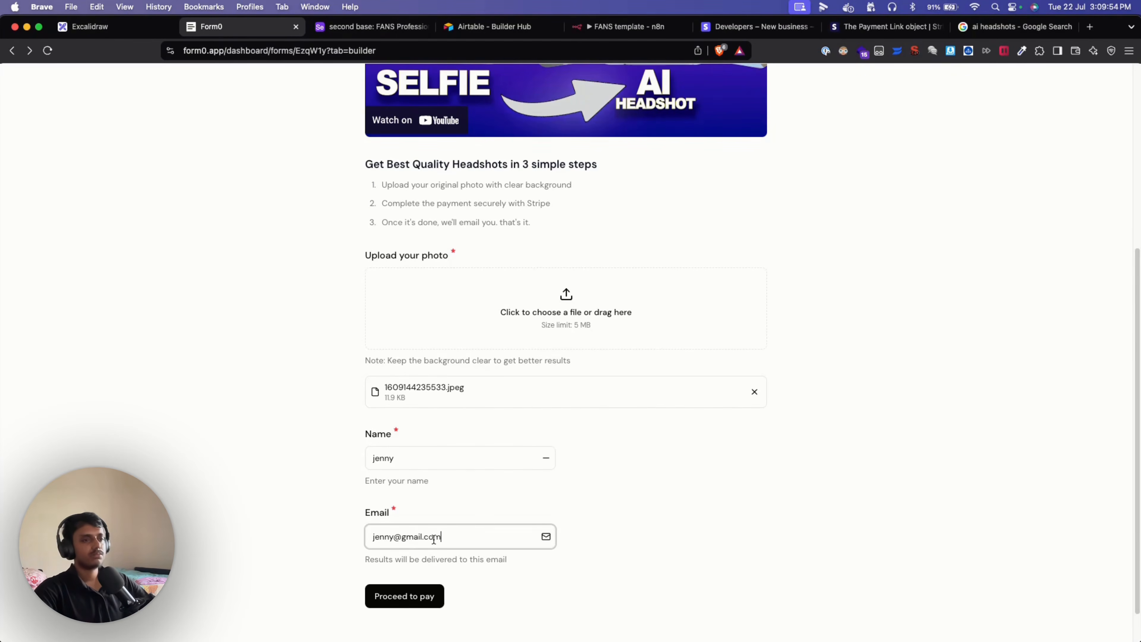
left_click(803, 504)
scroll(708, 510, "down", 1)
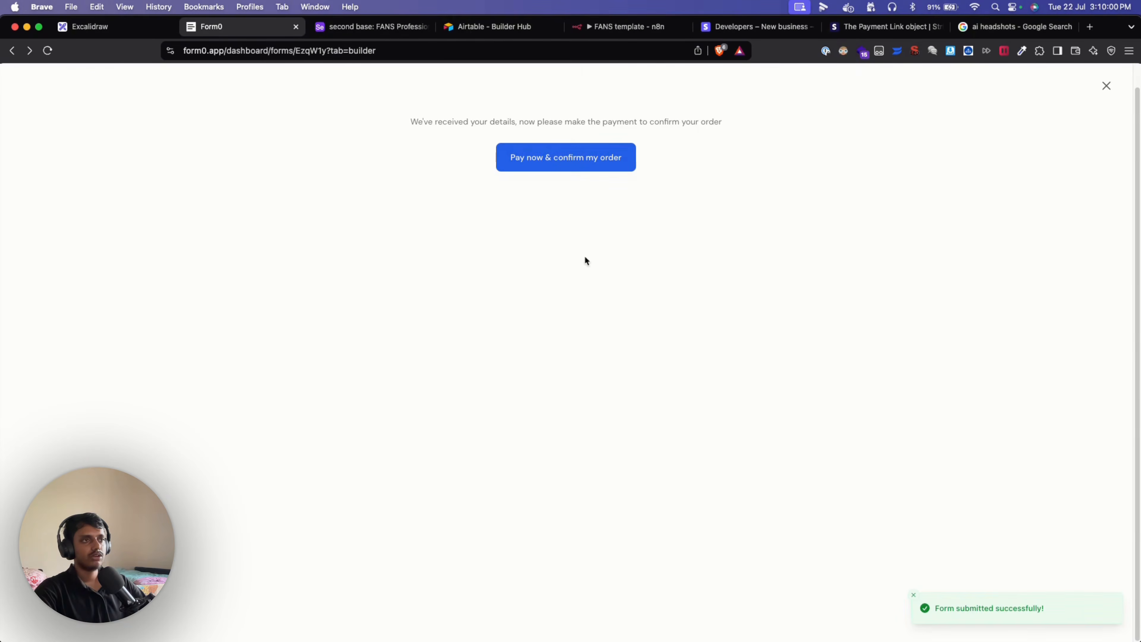
left_click(546, 162)
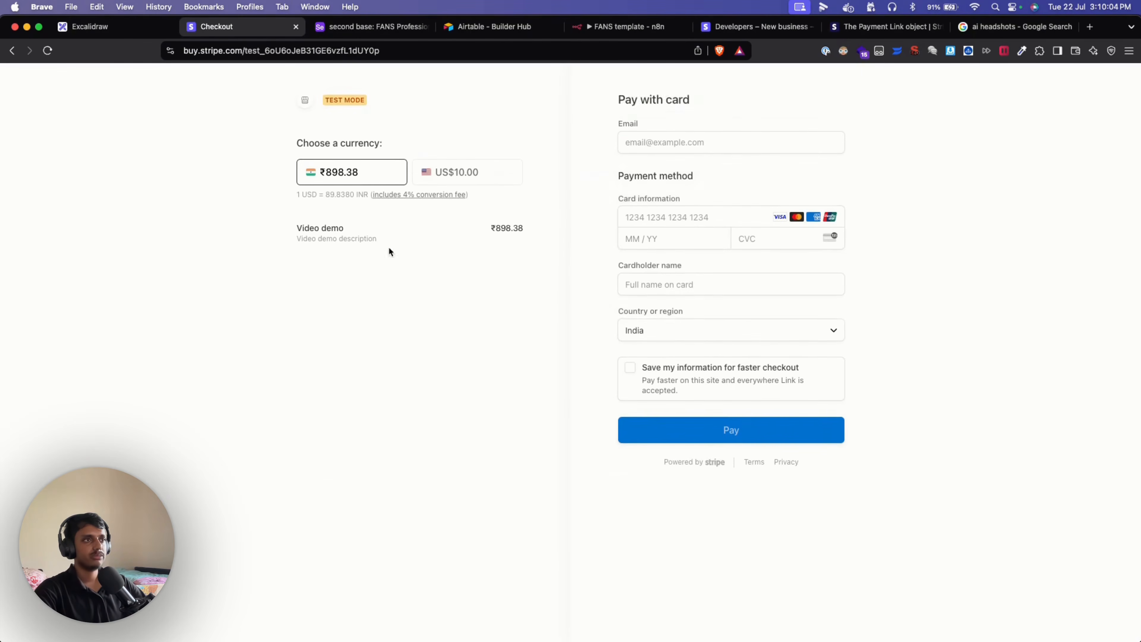
left_click(703, 185)
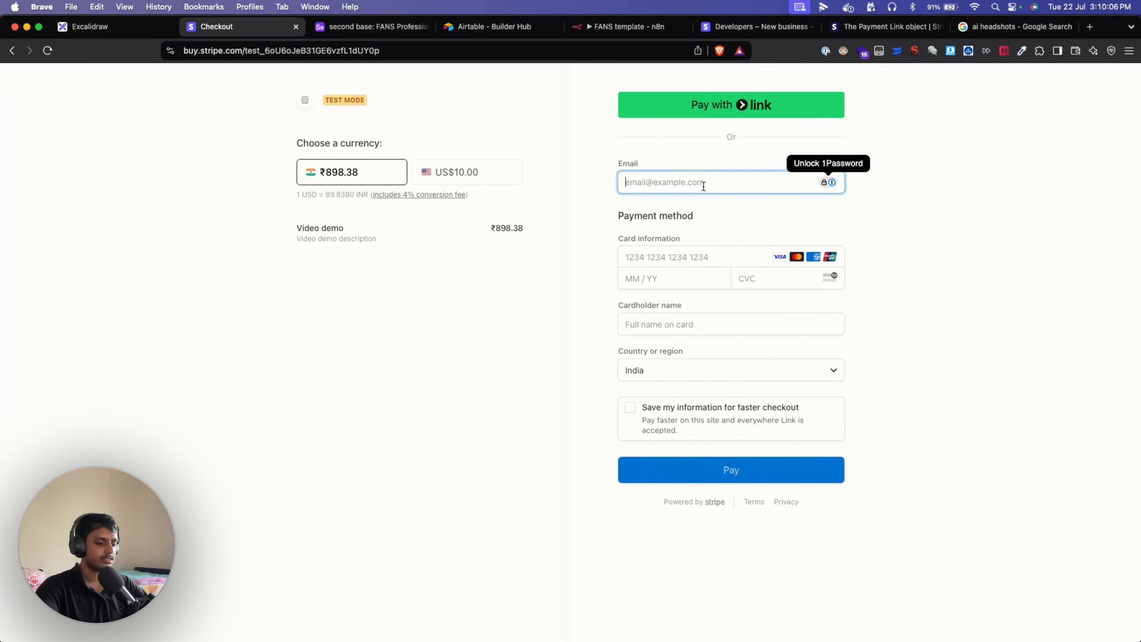
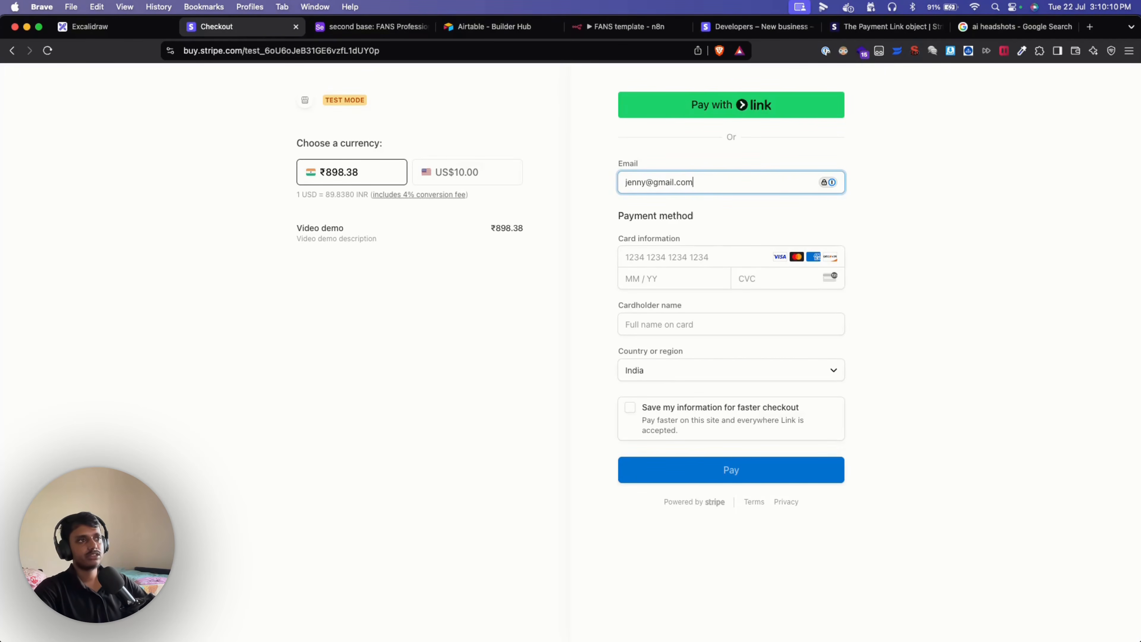
Enter the buyer's email, test card 4242, expiry/CVC 122512 and the cardholder name.
left_click(672, 257)
type("4242 4242 4")
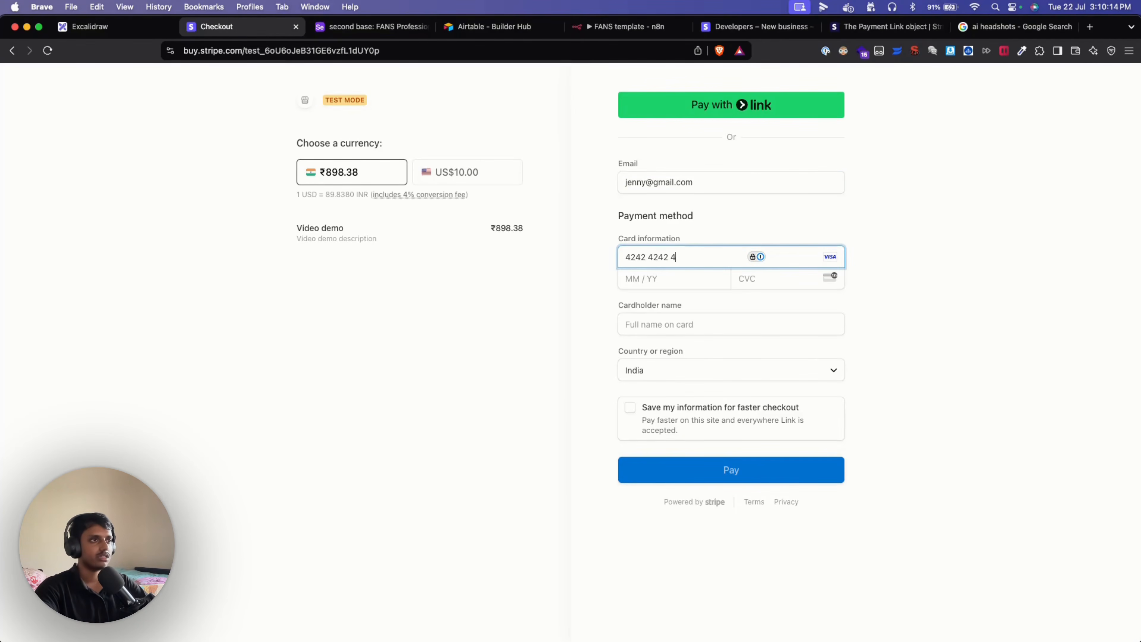
type("242 4242")
left_click(631, 283)
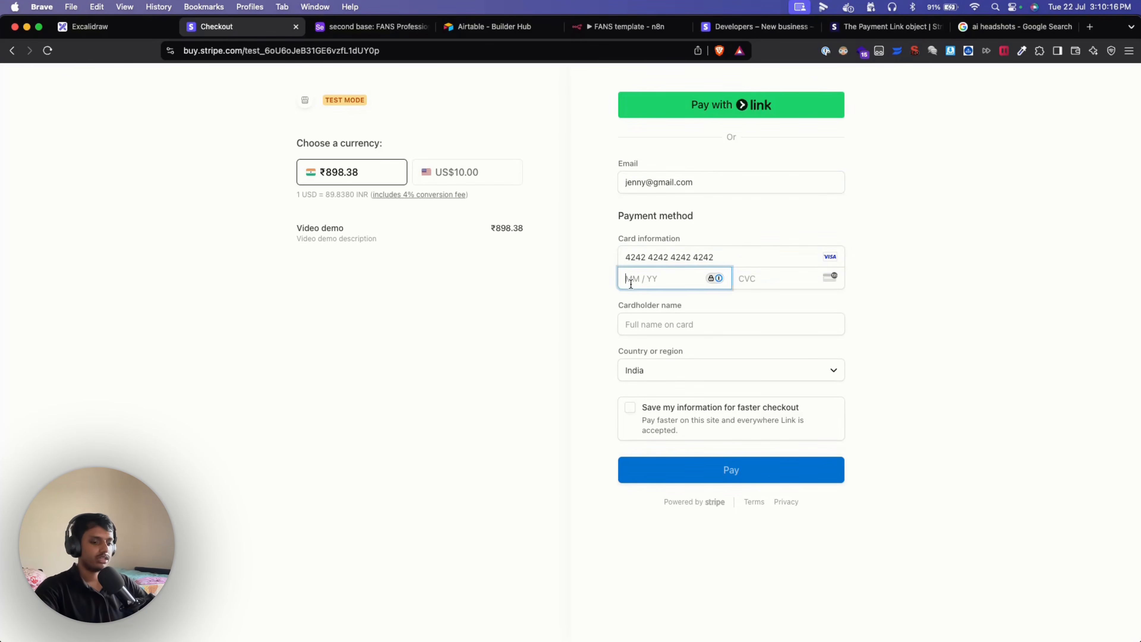
type("1225123")
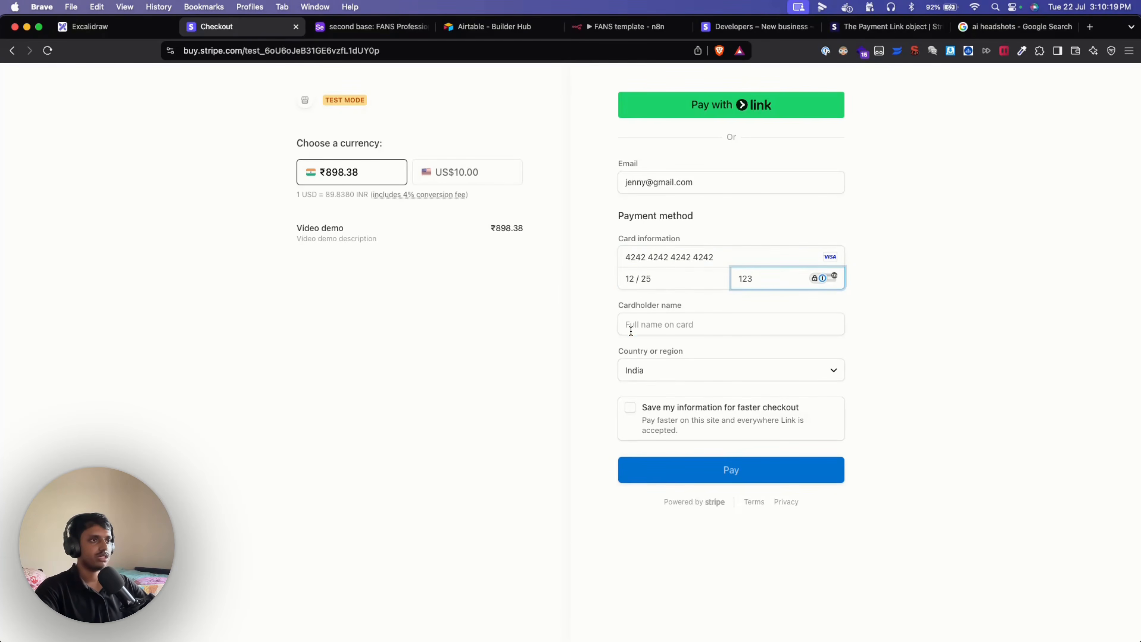
left_click(630, 331)
type("Jenny")
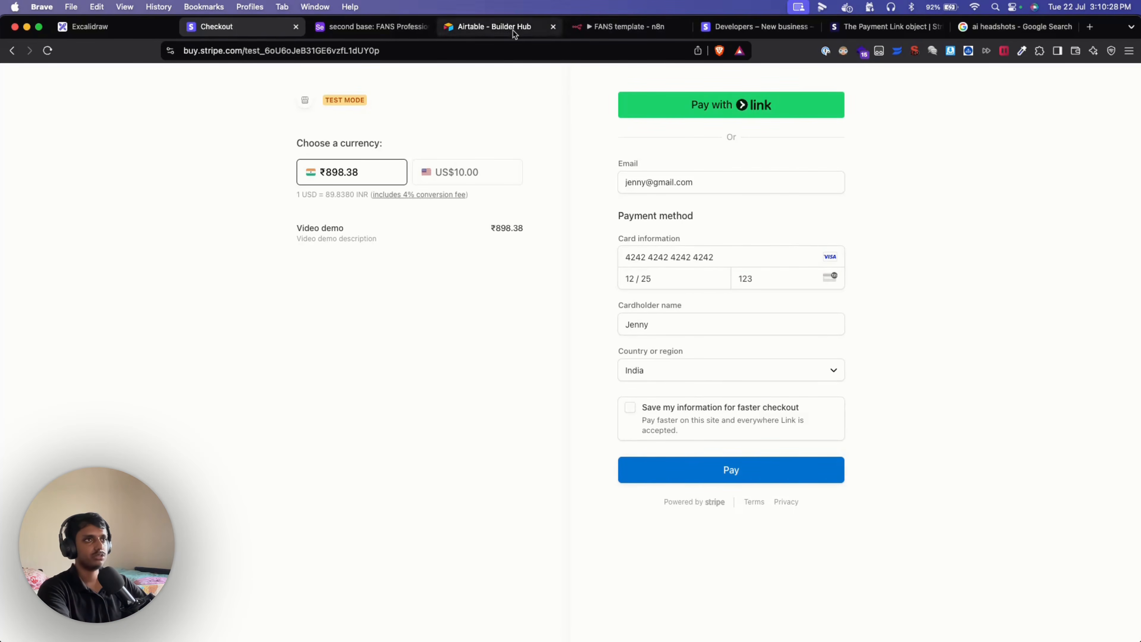
Check the customer's Airtable record, then submit the ₹898.38 Video demo test payment.
left_click(352, 26)
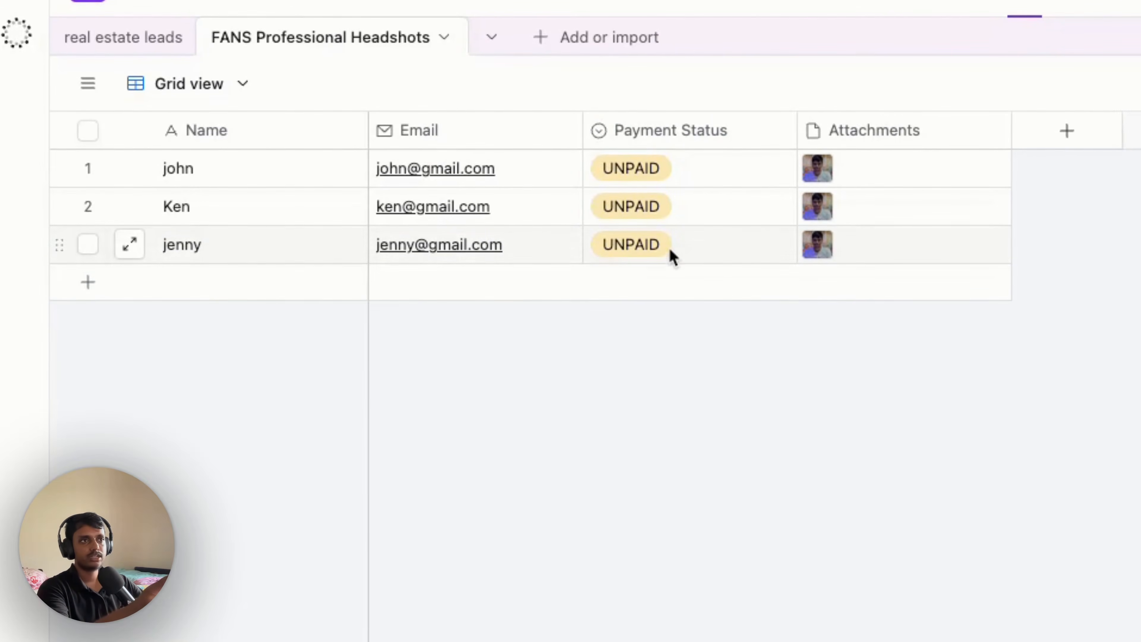
left_click(258, 30)
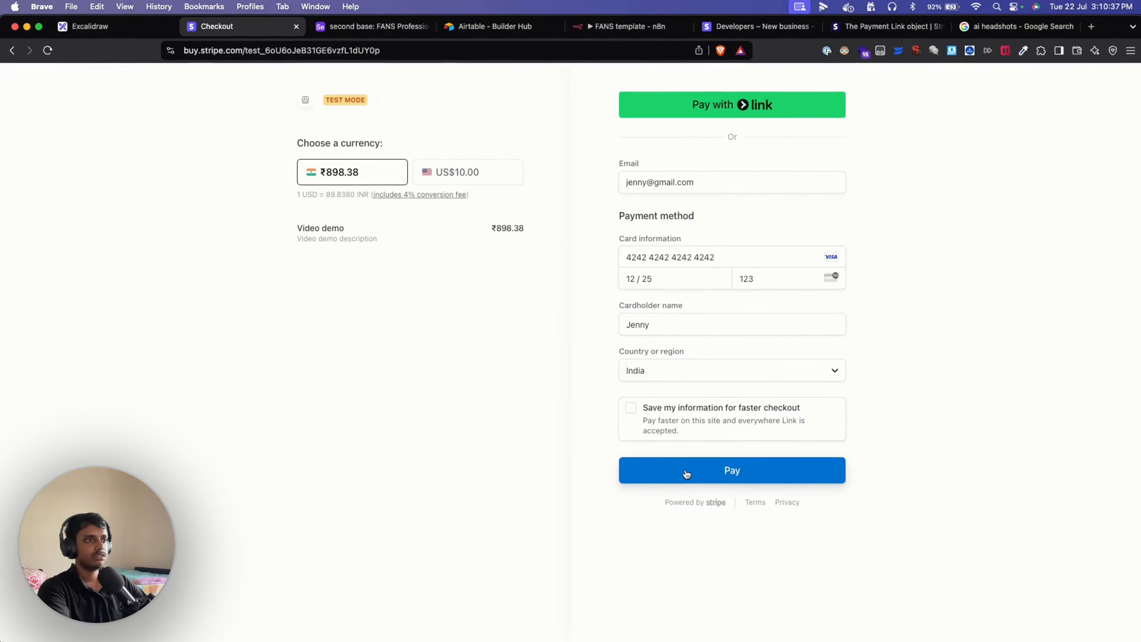
left_click(687, 475)
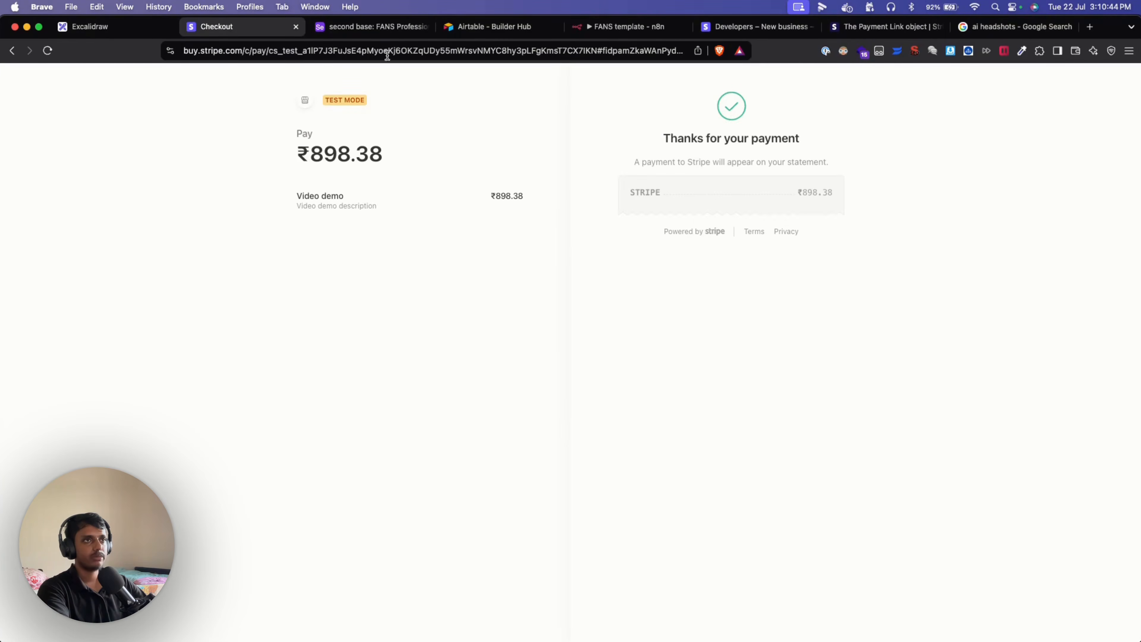
Confirm the third Airtable record's Payment Status reads PAID, then return to the n8n workflow.
left_click(373, 27)
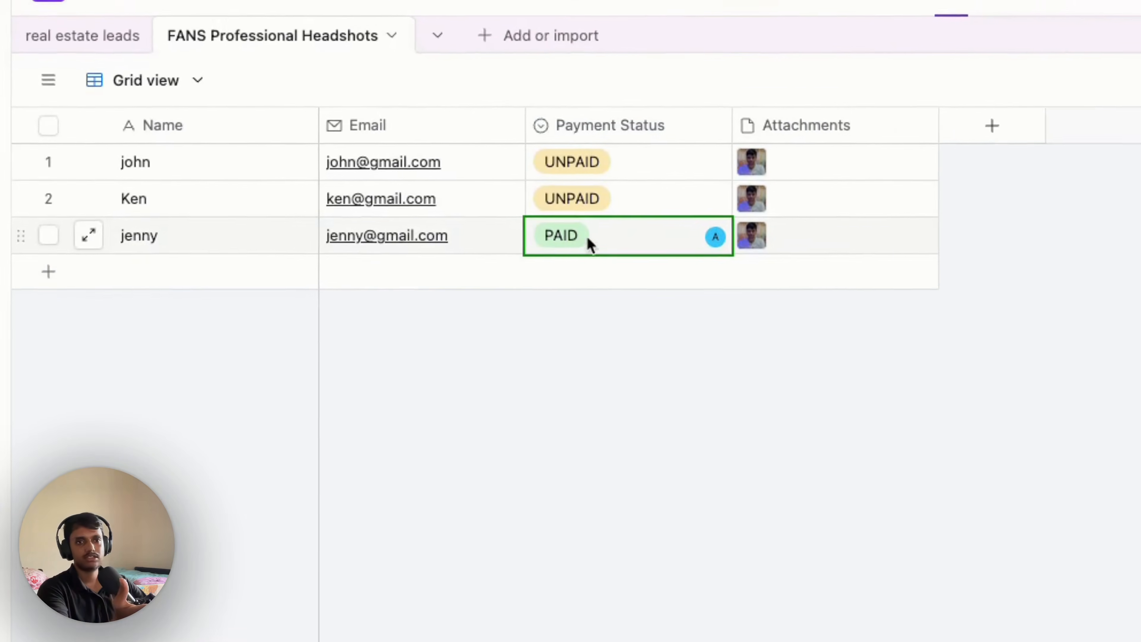
left_click(667, 429)
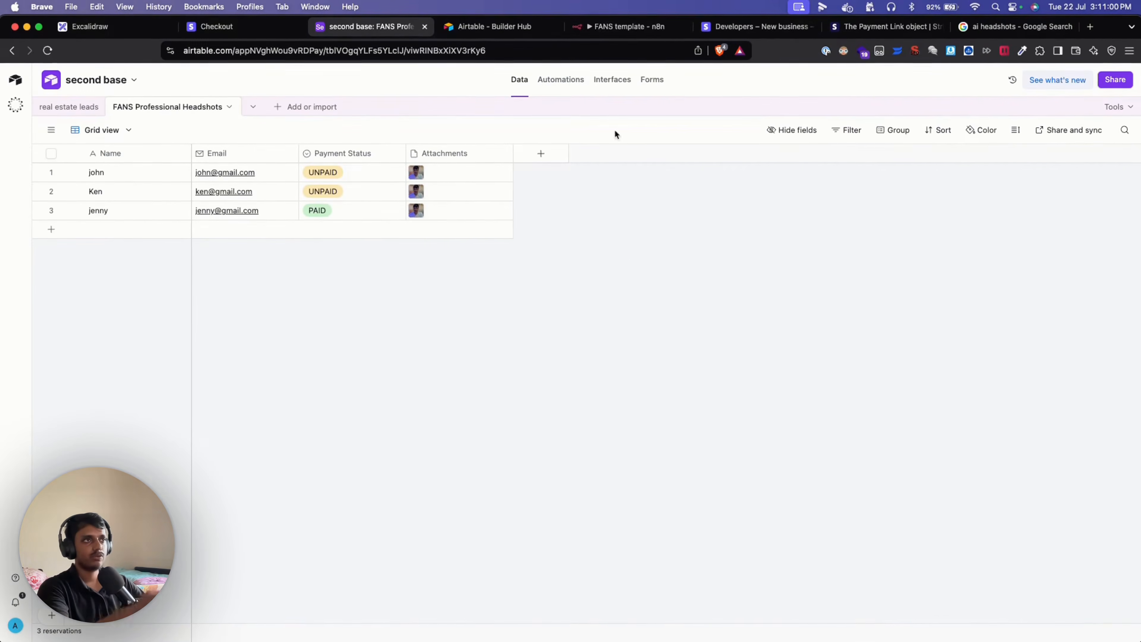
left_click(611, 30)
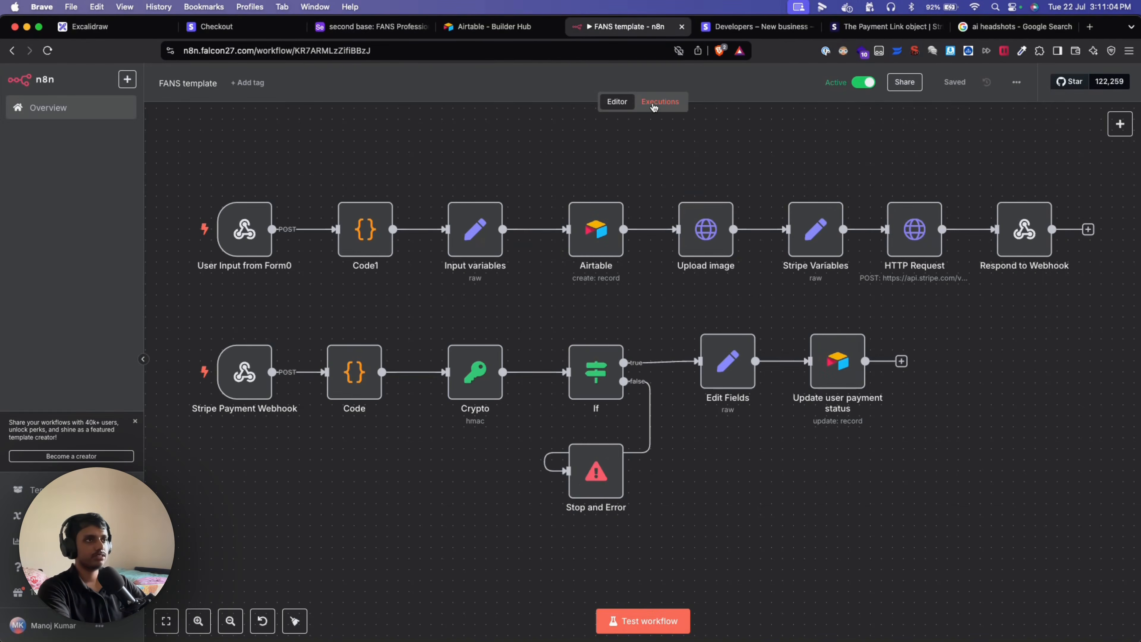
In the latest execution, locate metadata.record_id in the Stripe Payment Webhook output.
left_click(658, 102)
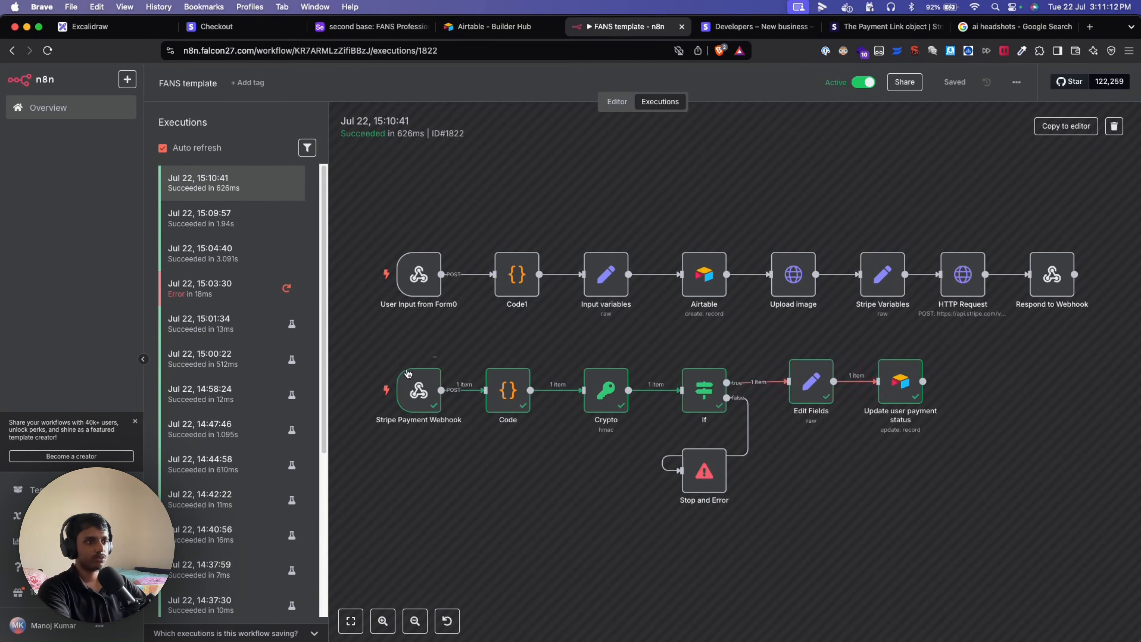
double_click(429, 398)
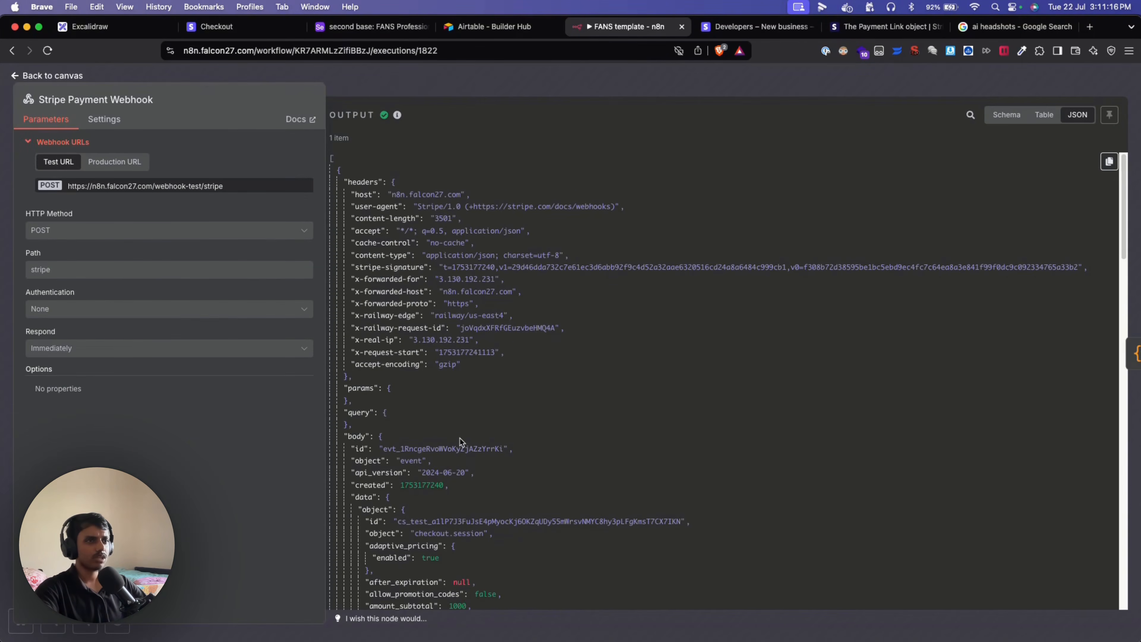
scroll(460, 438, "down", 3)
scroll(575, 408, "up", 3)
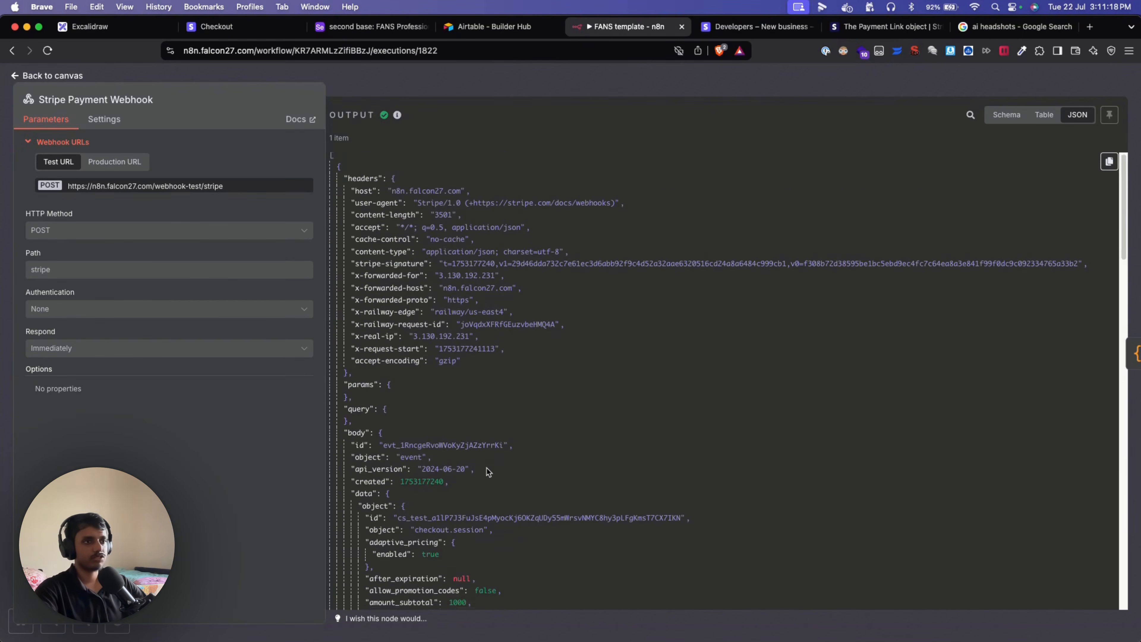
scroll(488, 471, "down", 15)
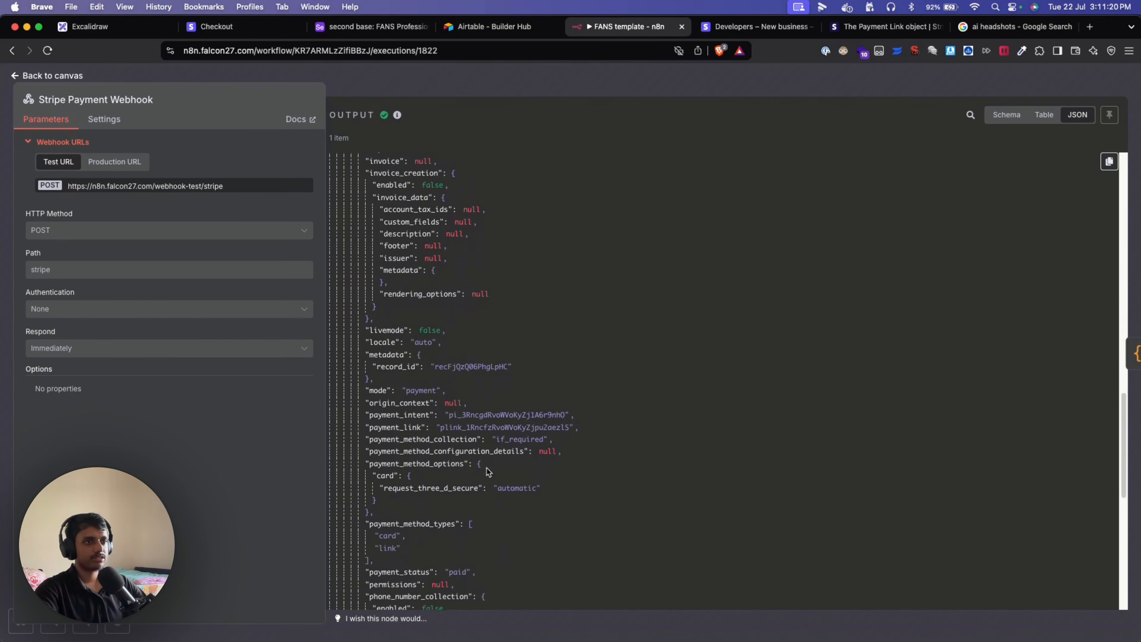
double_click(462, 360)
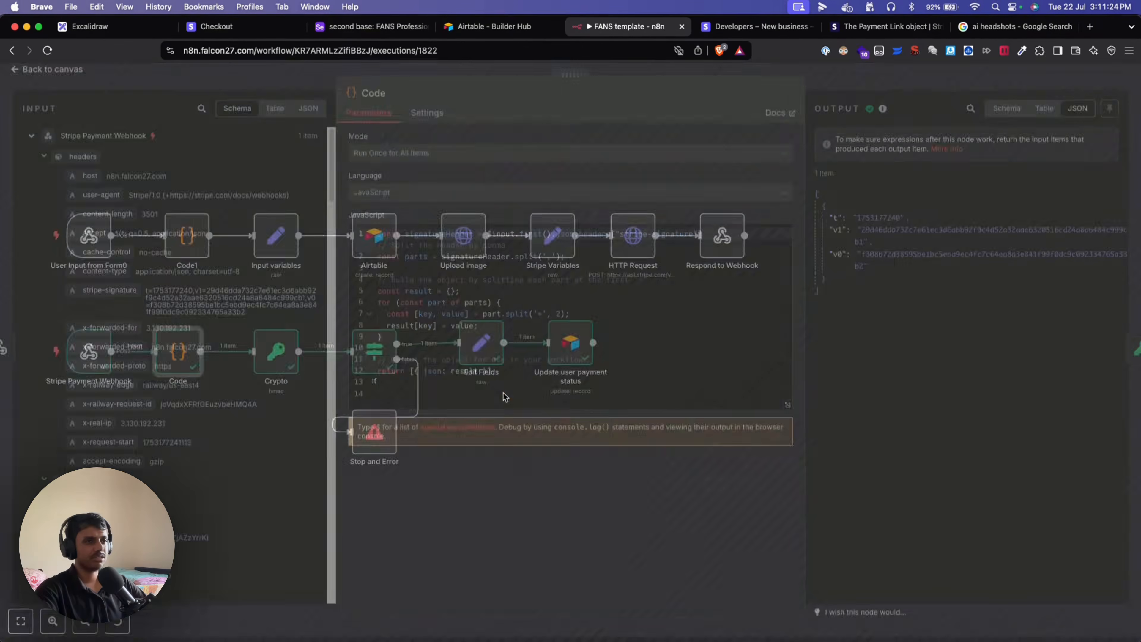
left_click(59, 80)
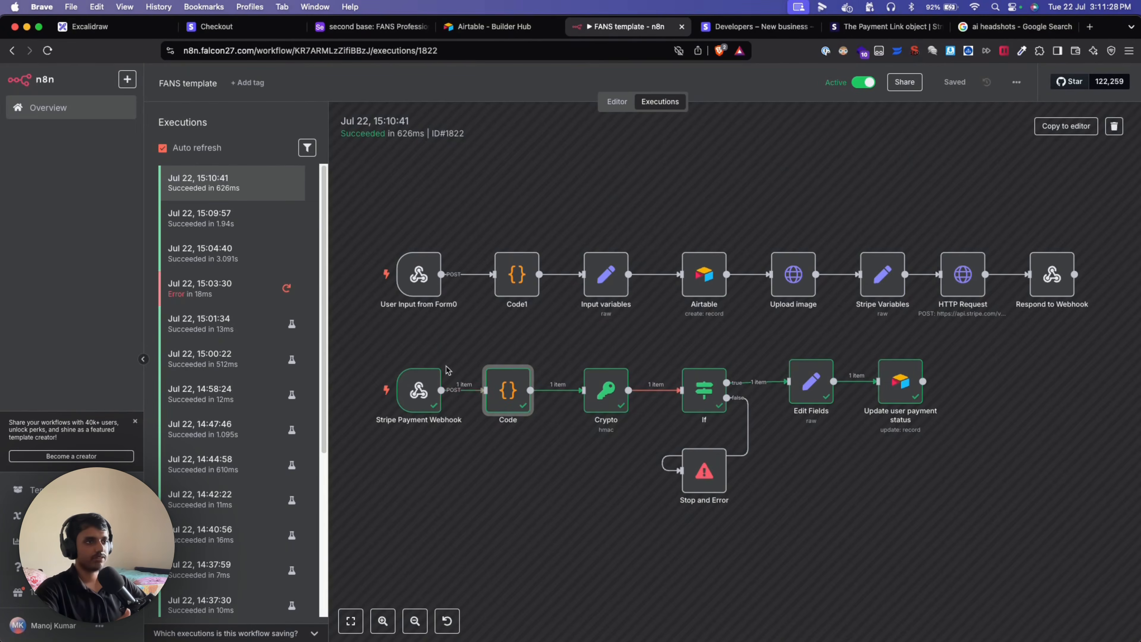
double_click(821, 407)
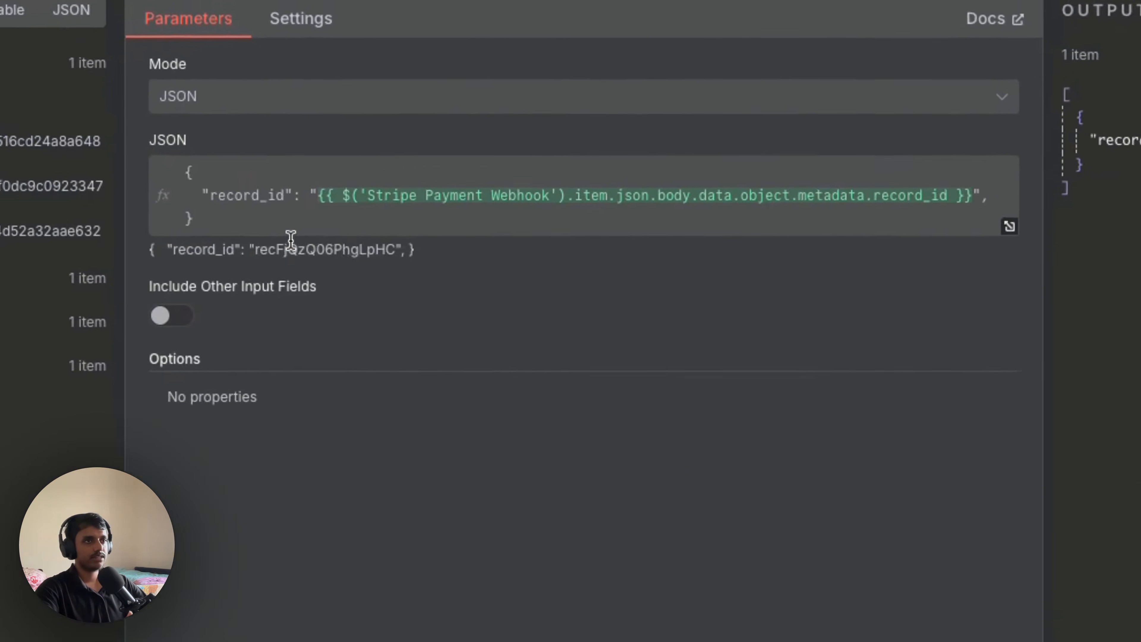
double_click(290, 247)
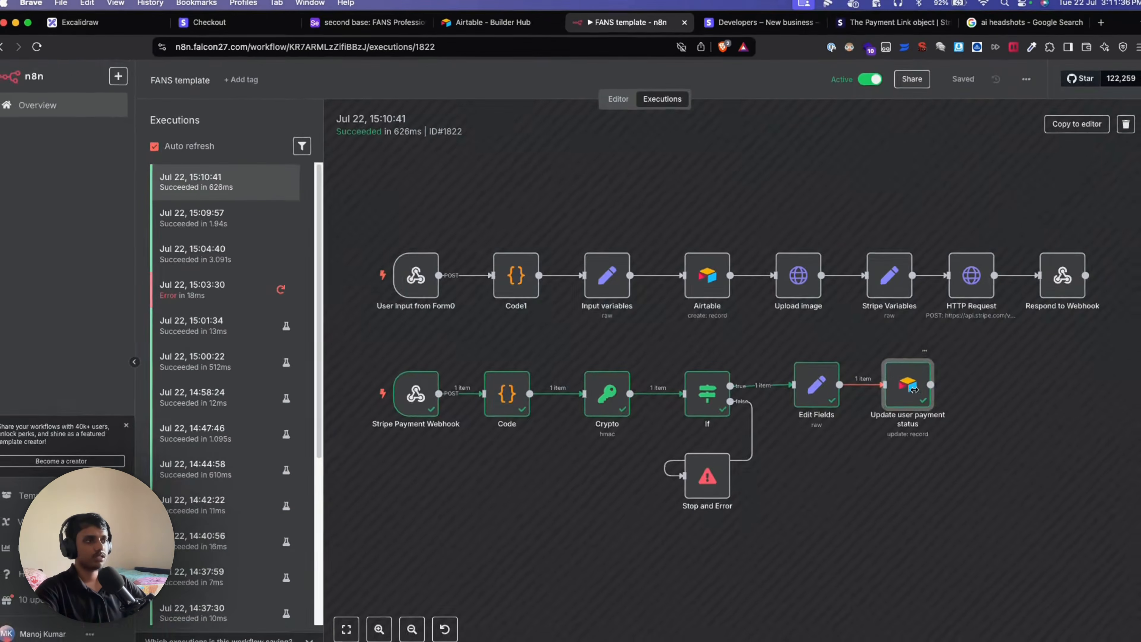
double_click(913, 389)
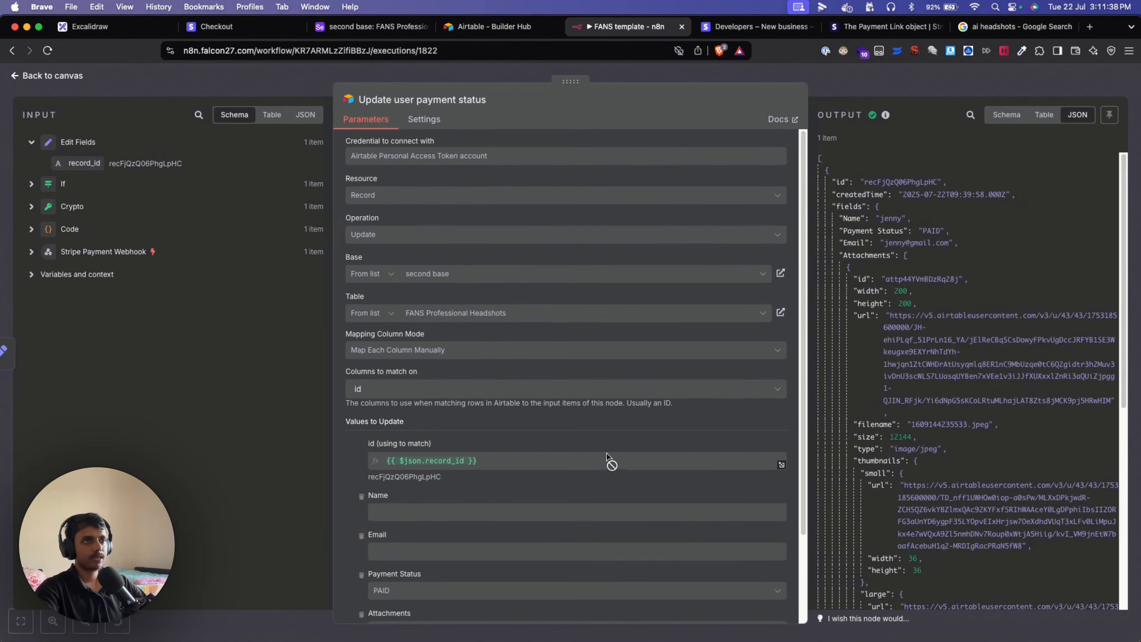
scroll(606, 456, "down", 2)
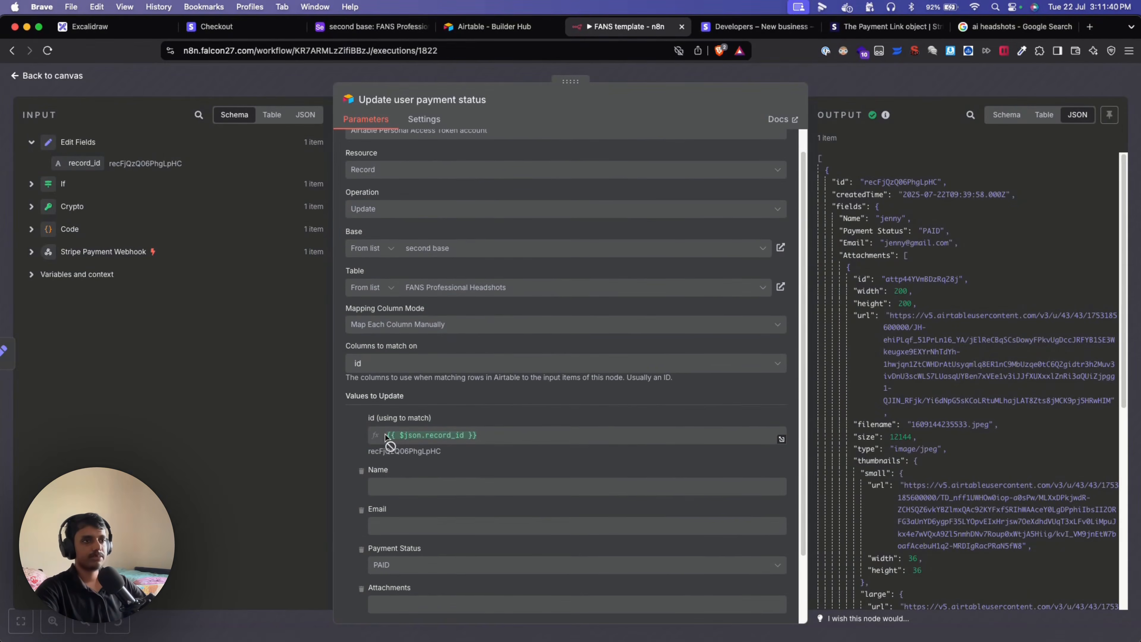
scroll(546, 469, "down", 5)
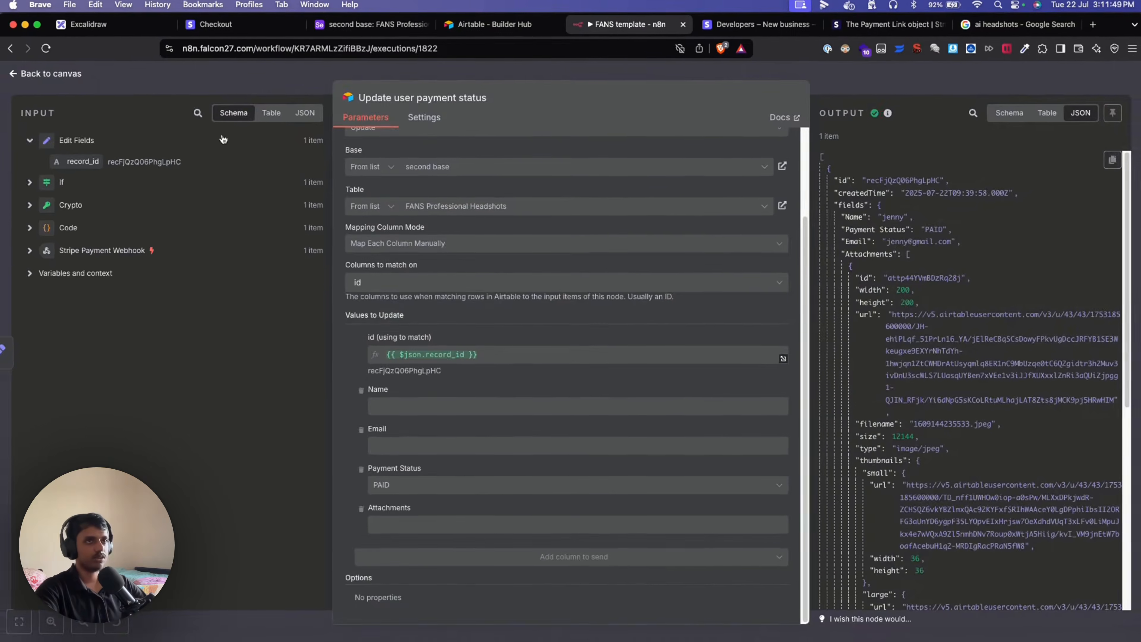
left_click(48, 77)
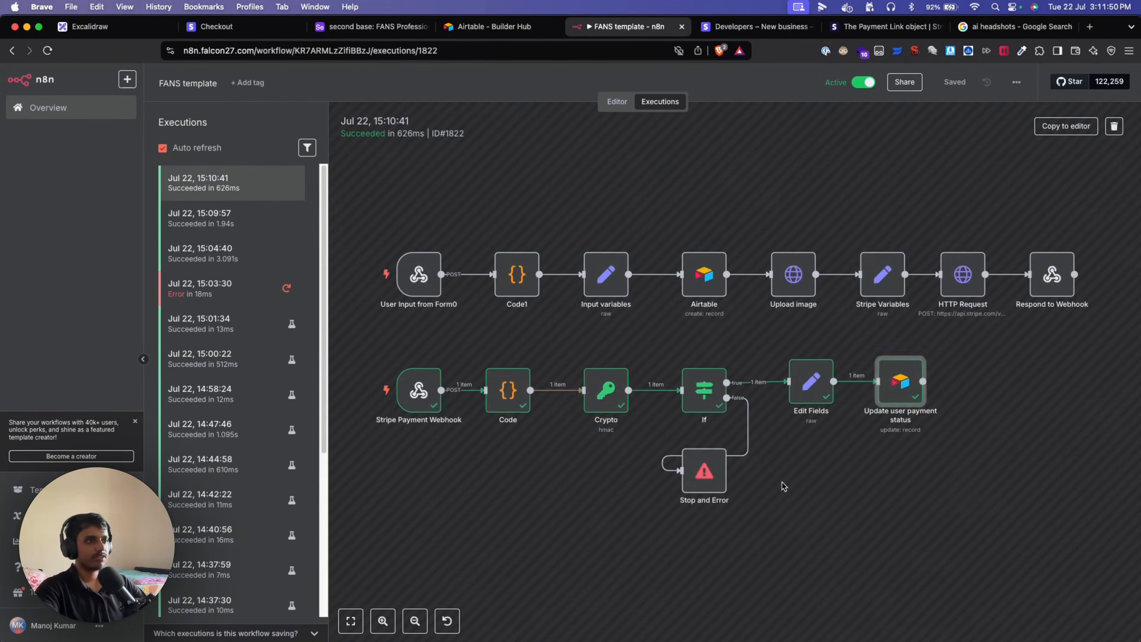
left_click(925, 496)
left_click_drag(971, 491, 781, 519)
left_click_drag(738, 426, 675, 474)
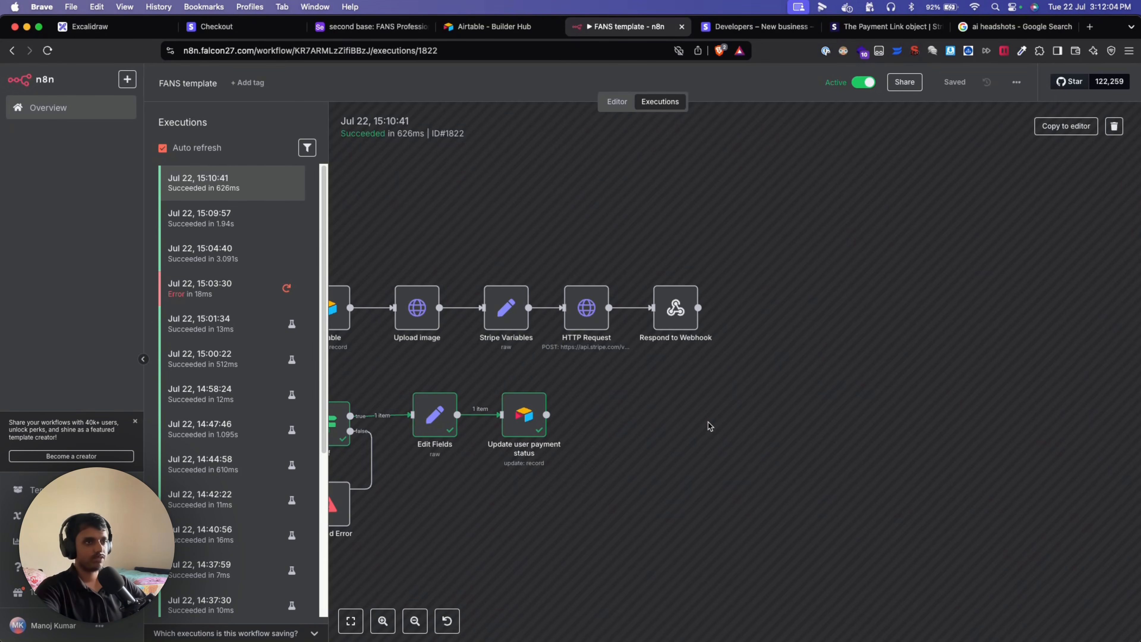
scroll(708, 425, "left", 10)
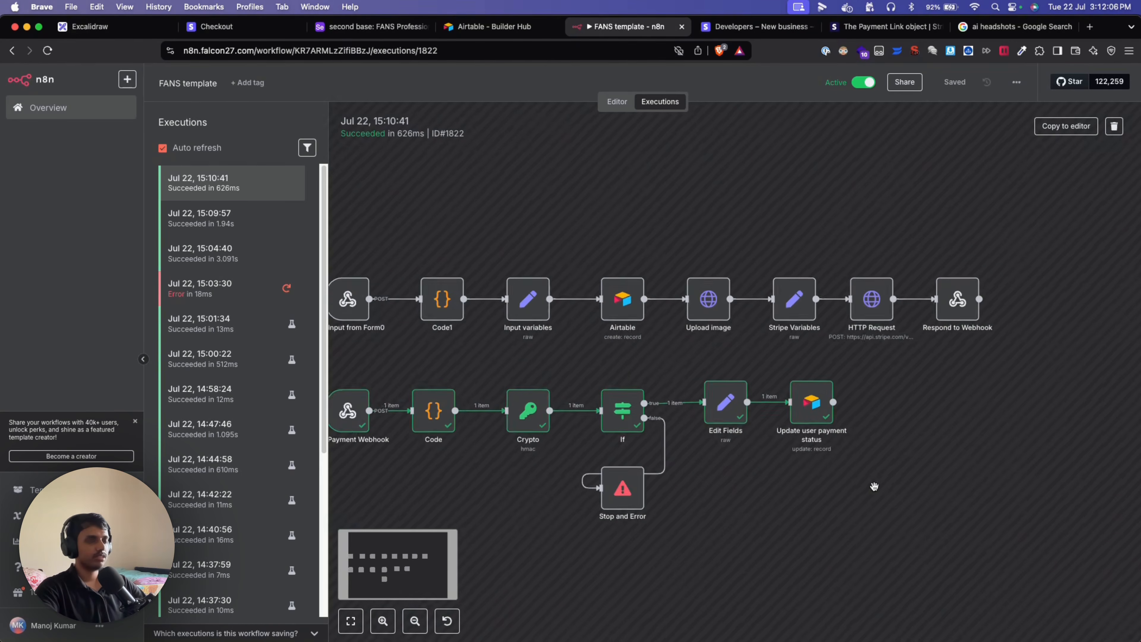
scroll(874, 486, "down", 1)
left_click_drag(372, 235, 1034, 603)
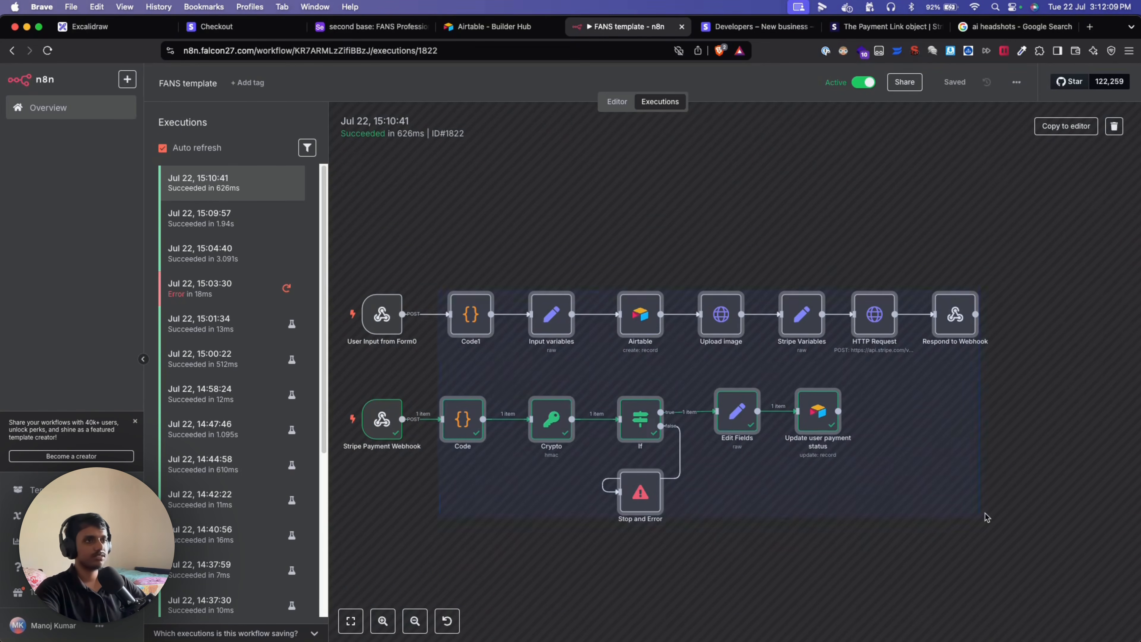
left_click(985, 514)
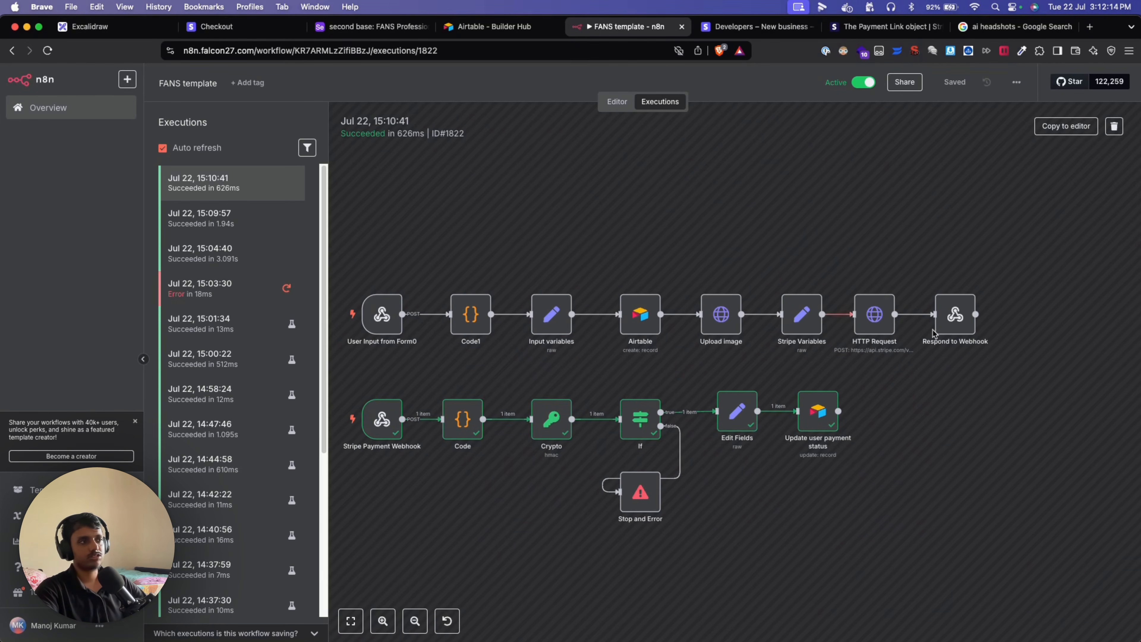
mouse_move(357, 380)
left_mouse_down()
mouse_move(508, 454)
mouse_move(866, 558)
left_mouse_up()
left_click(926, 486)
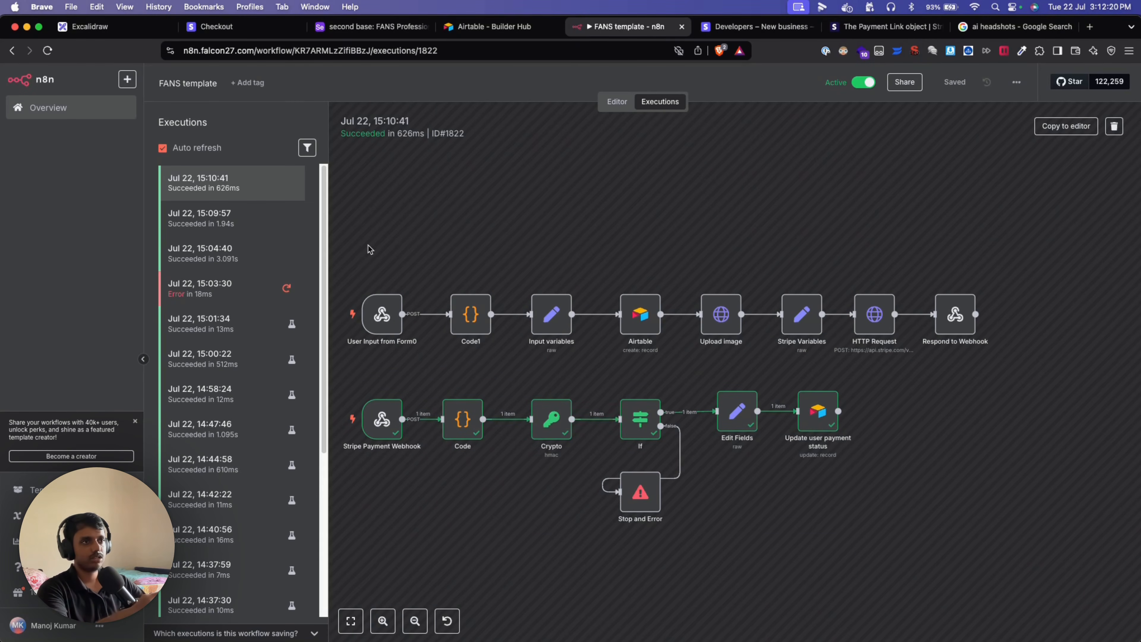
left_click_drag(365, 246, 1000, 640)
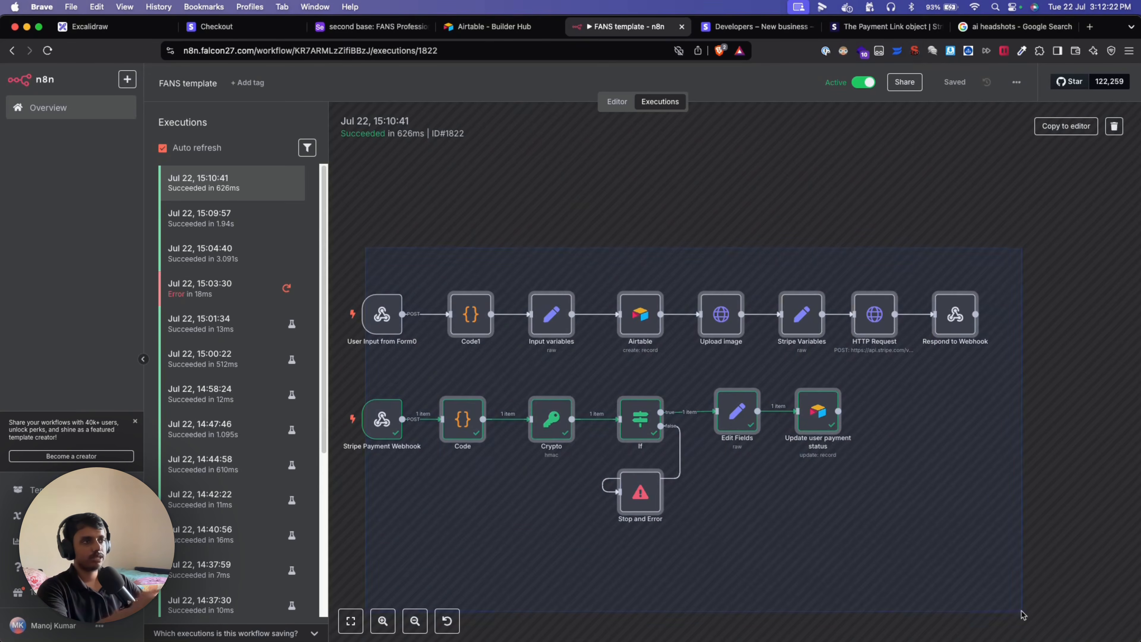
left_click(969, 558)
left_click_drag(991, 542, 785, 582)
left_click_drag(919, 547, 674, 583)
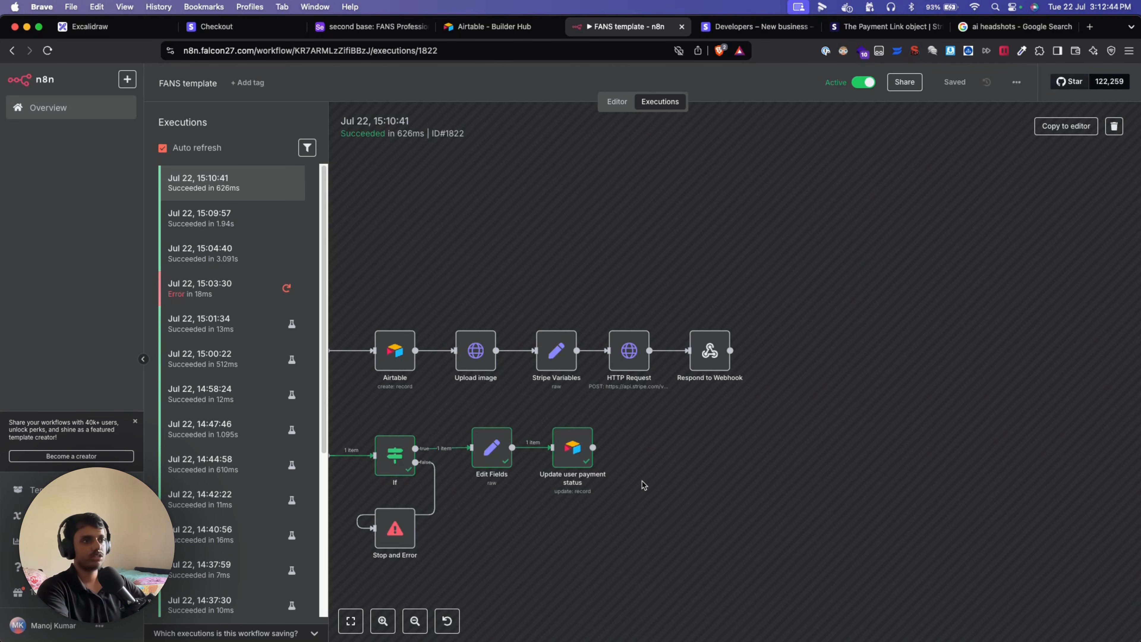
left_click_drag(698, 501, 841, 480)
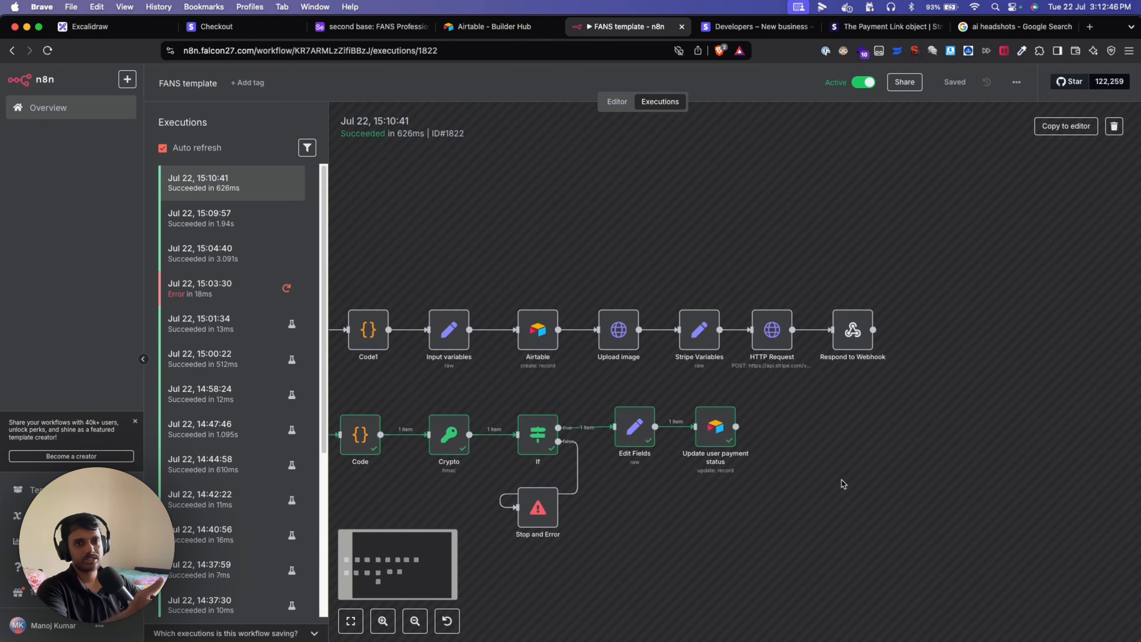
left_click_drag(754, 520, 733, 534)
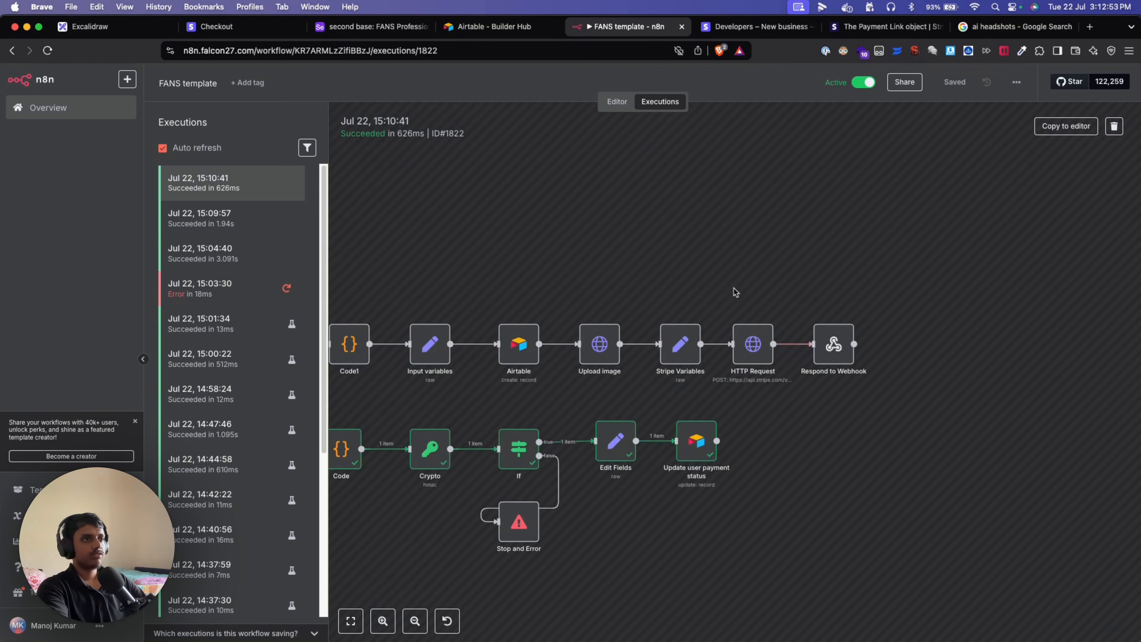
left_click_drag(689, 270, 808, 239)
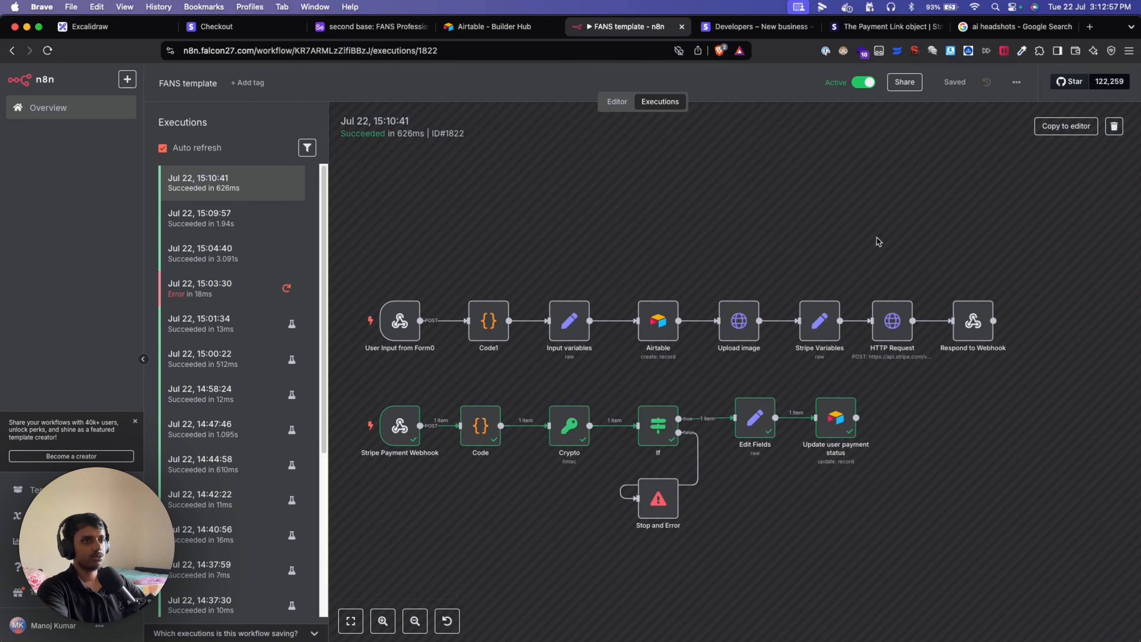
mouse_move(901, 240)
left_mouse_down()
mouse_move(887, 239)
mouse_move(904, 257)
left_mouse_up()
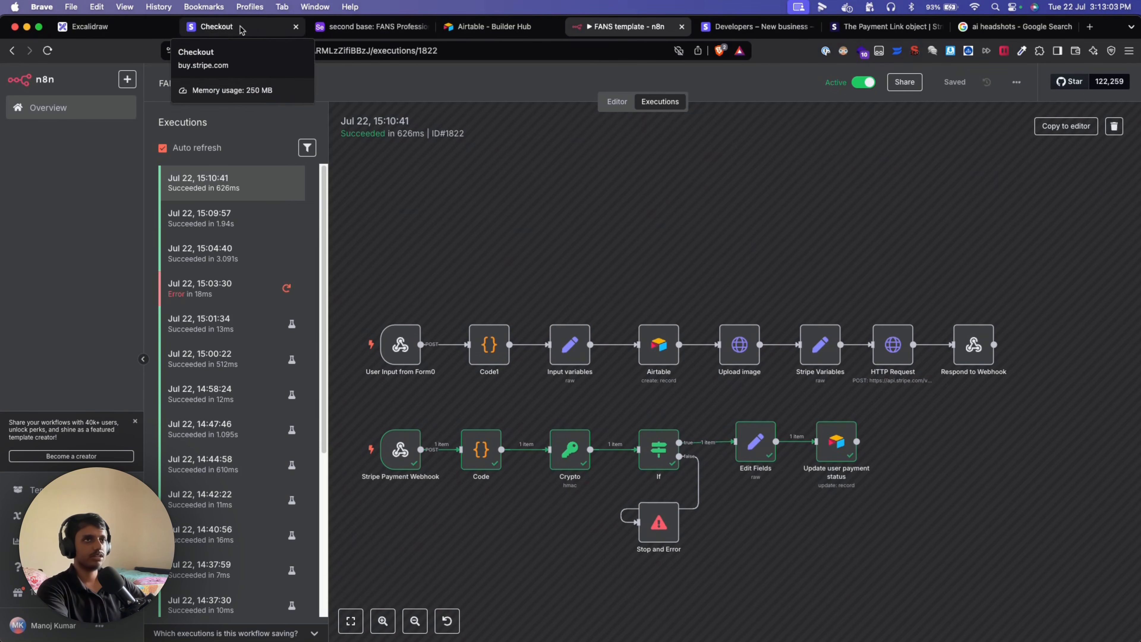
Move the Excalidraw canvas to the Key Advantages of FANS stack frame.
left_click(222, 29)
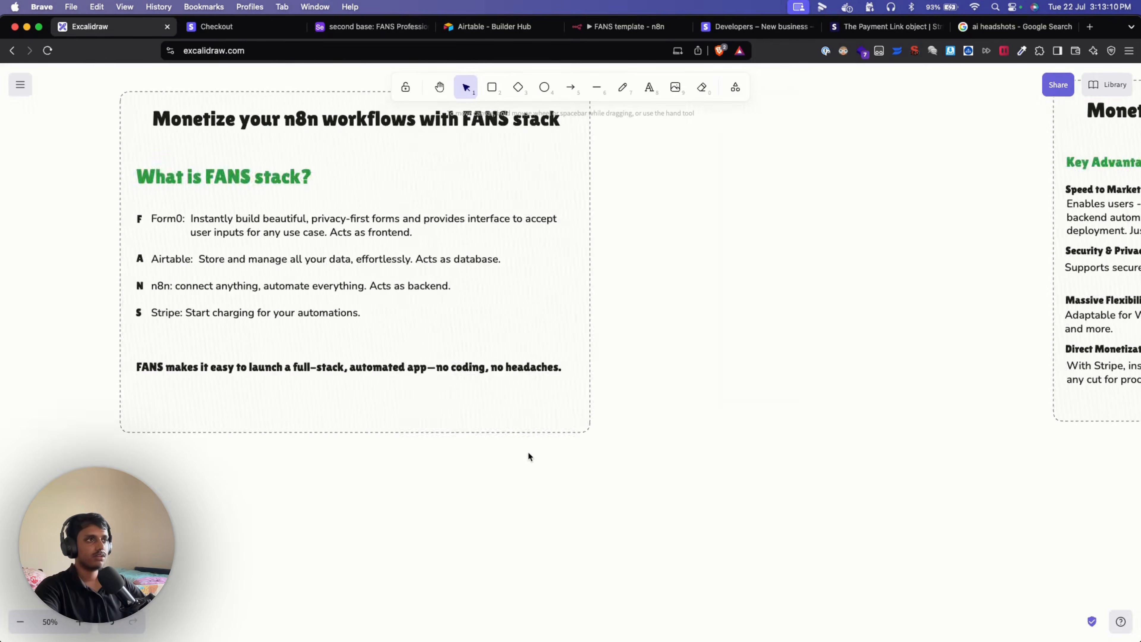
scroll(528, 451, "right", 10)
scroll(460, 356, "up", 5)
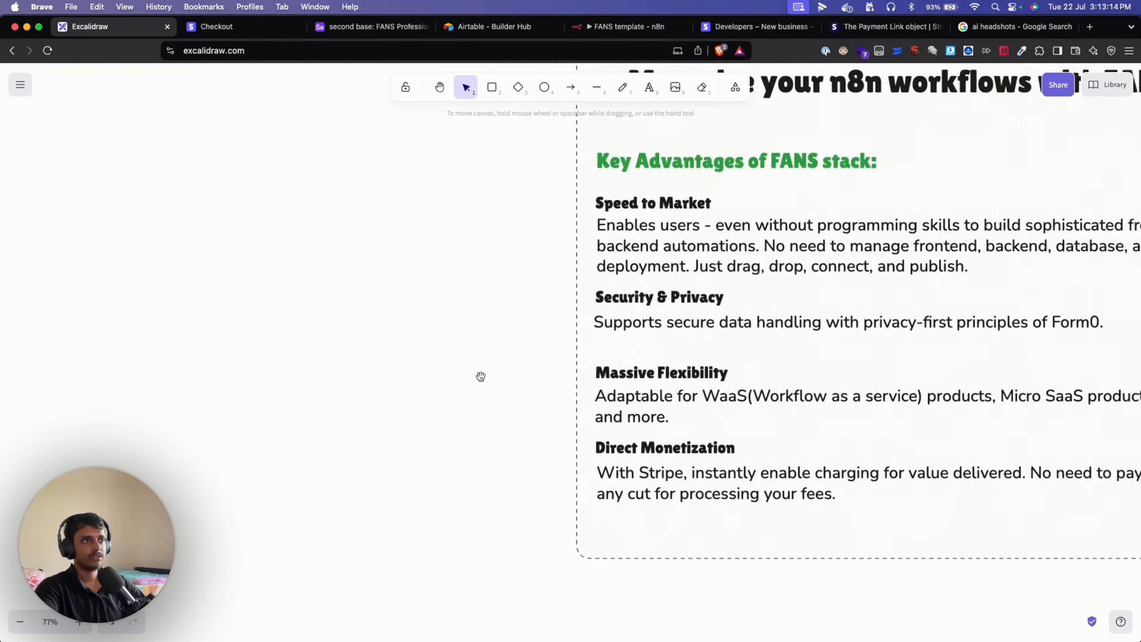
scroll(479, 374, "right", 8)
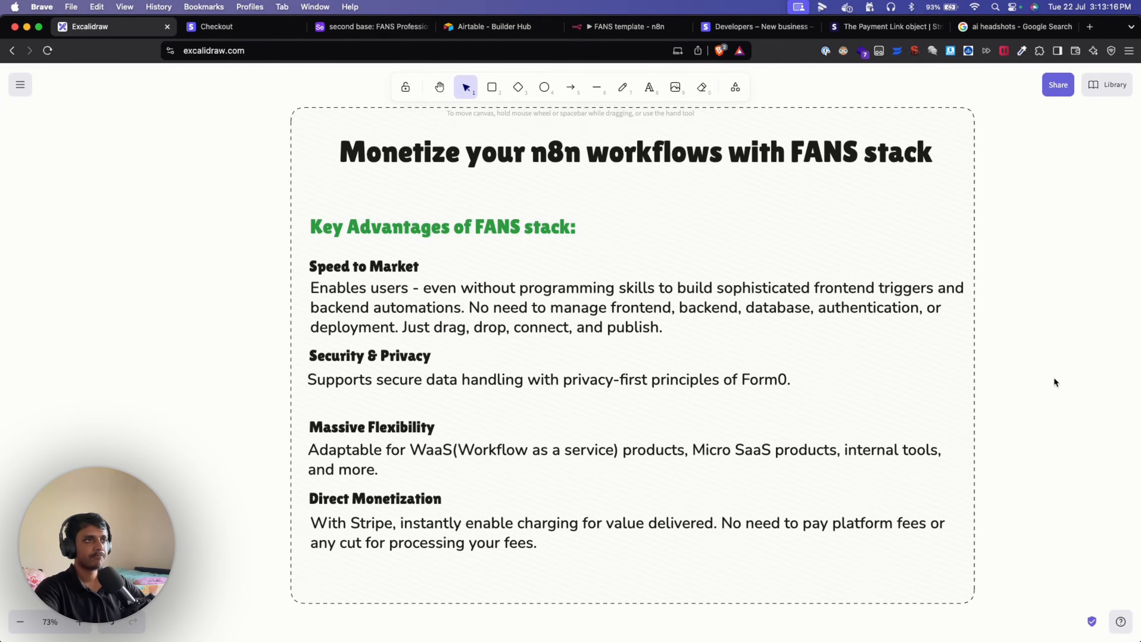
scroll(982, 377, "right", 3)
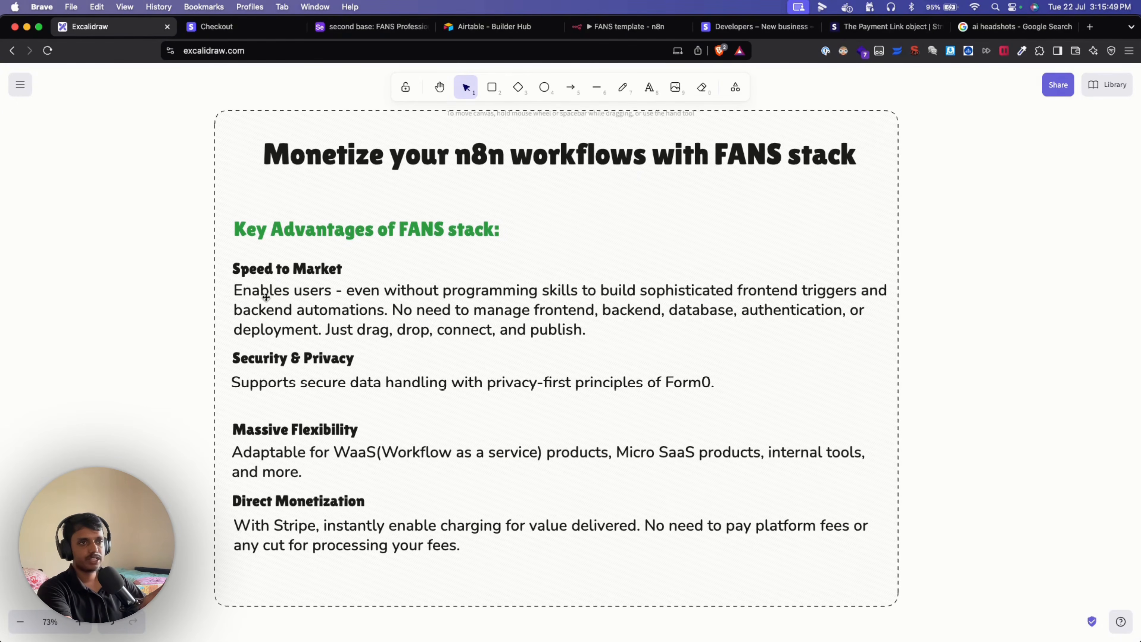